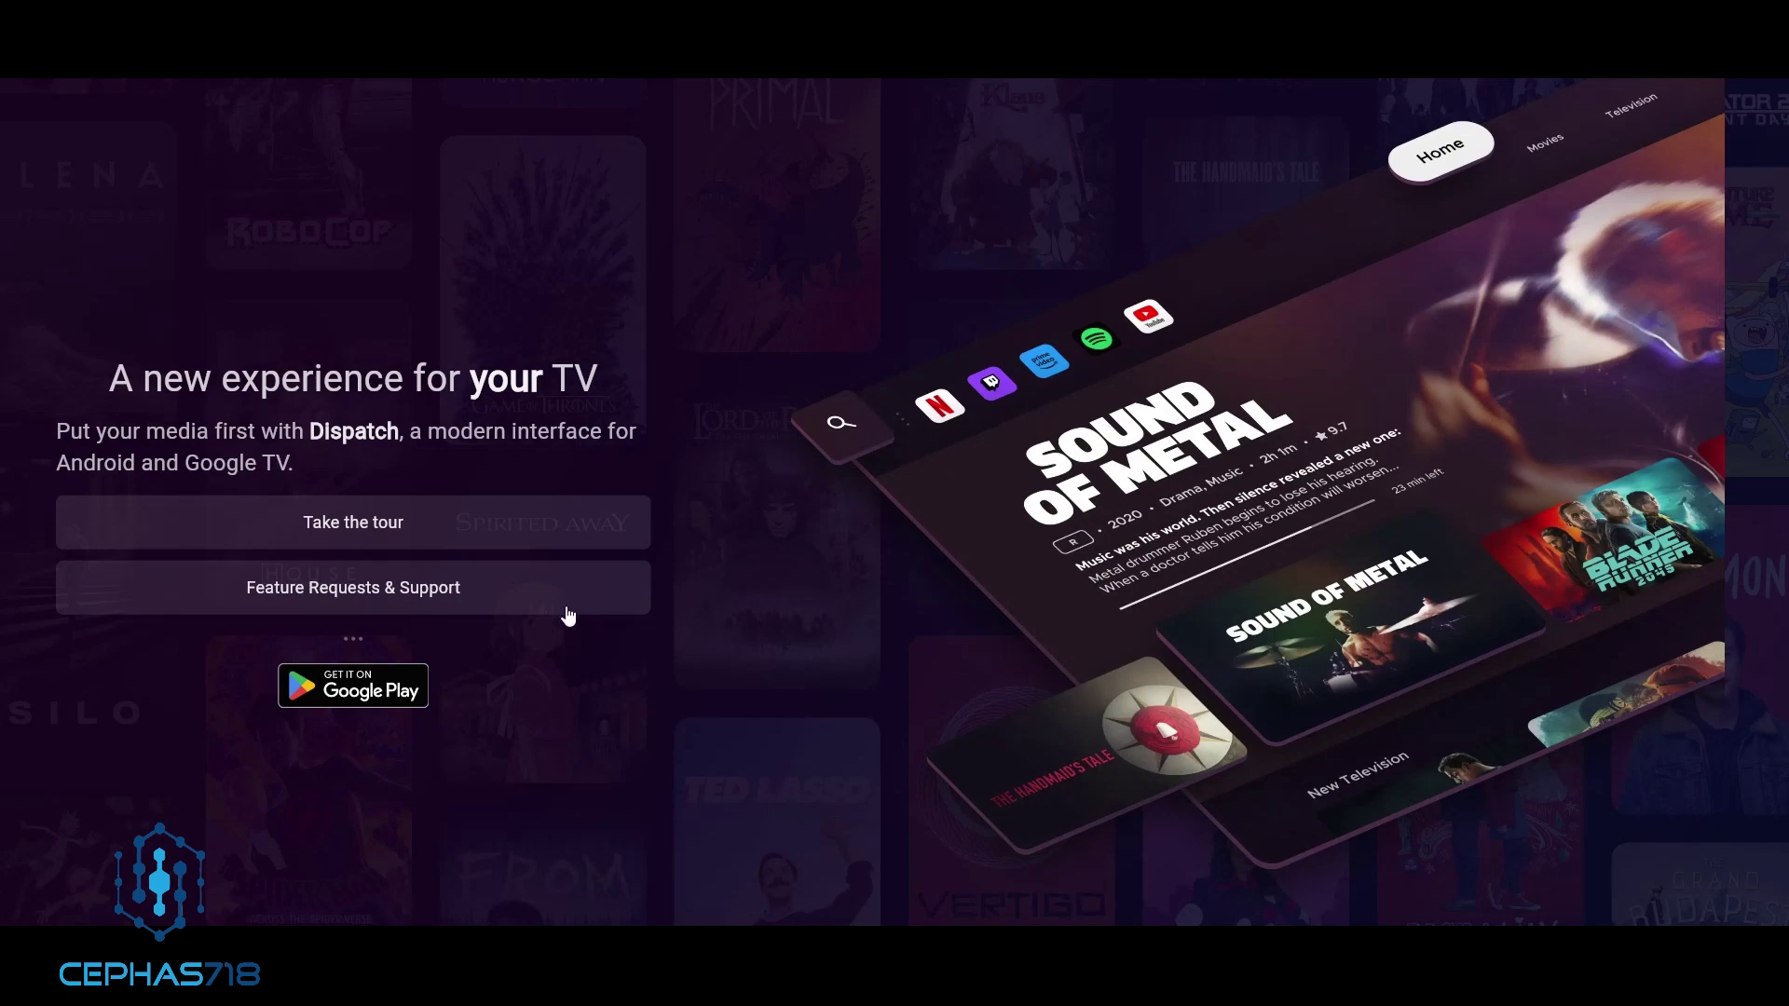
Take the Dispatch website tour through Wallpaper Mode and App Peek to the final slide
click(505, 540)
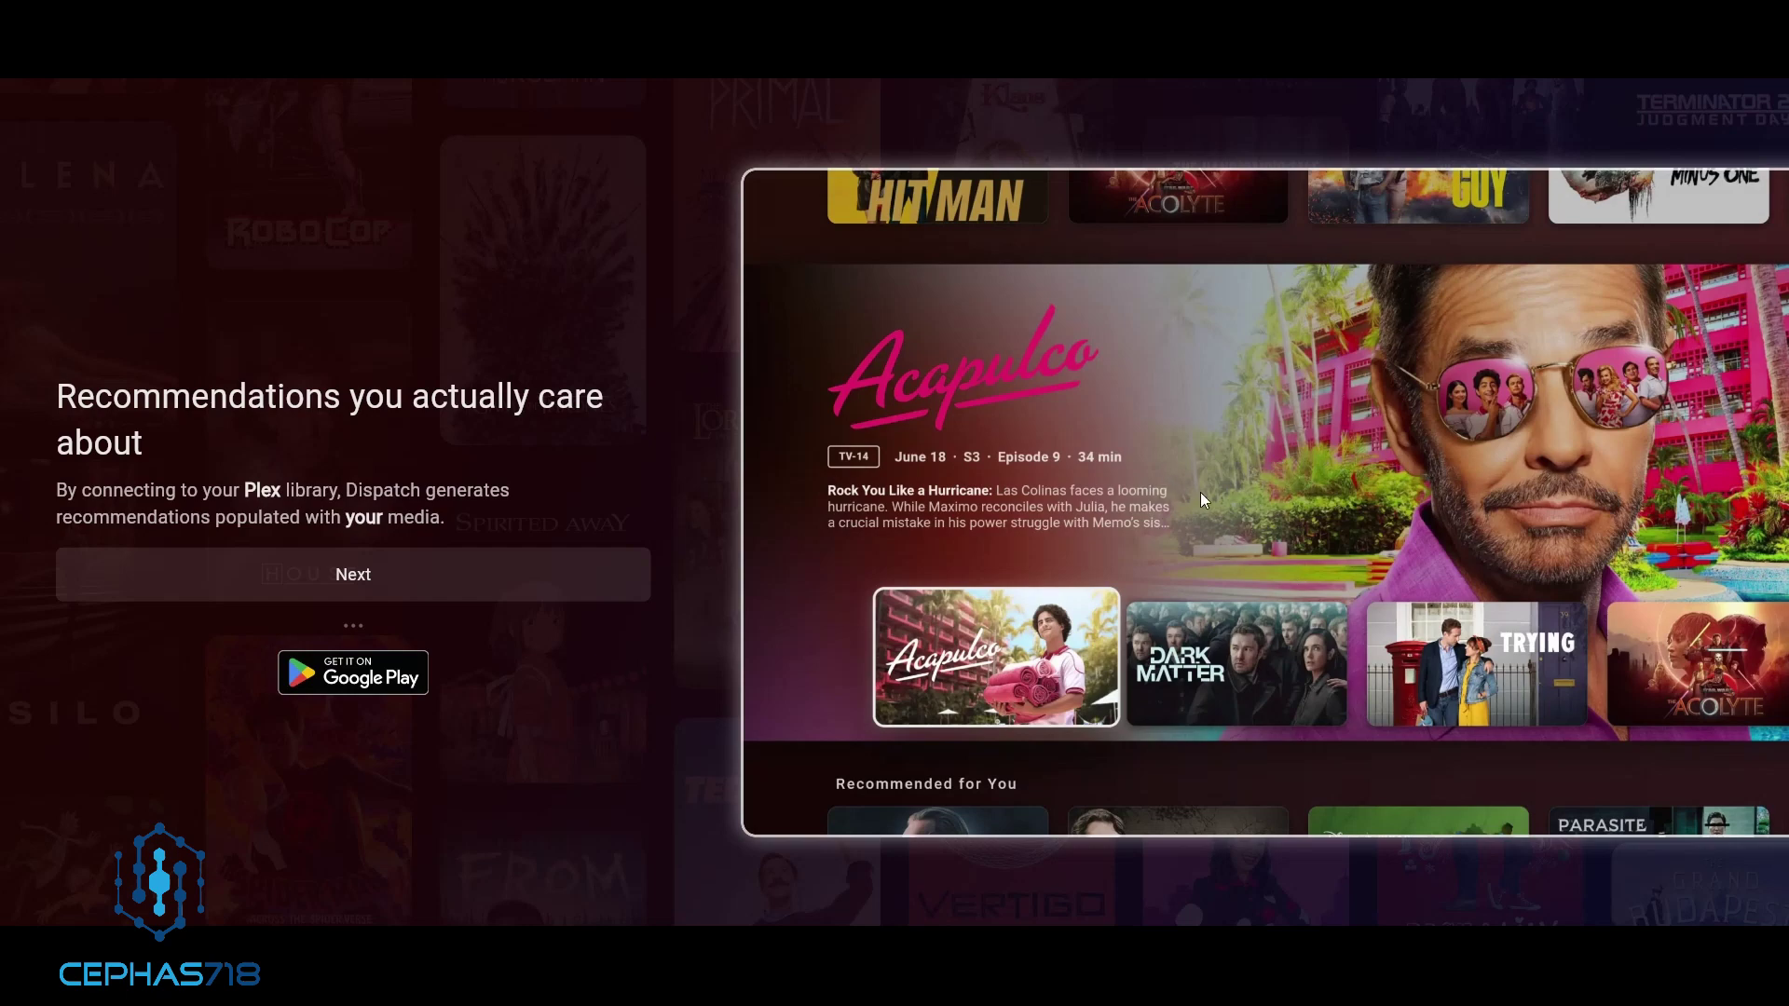
click(428, 571)
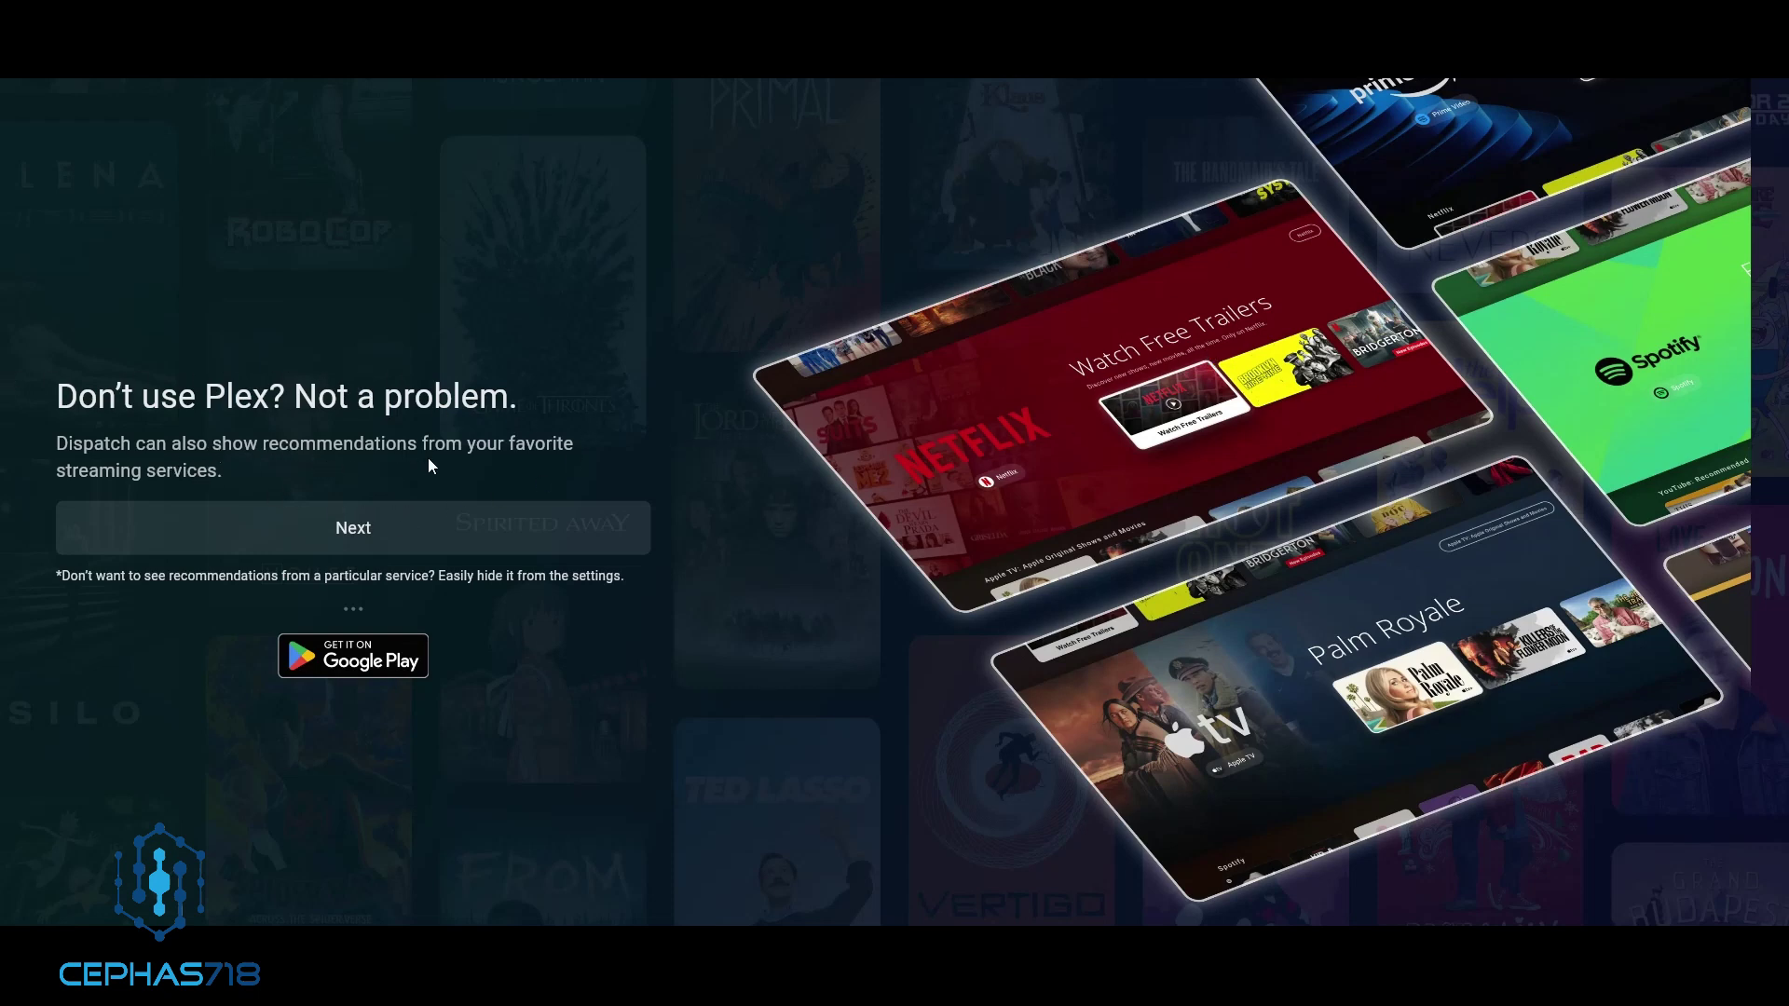
key(Return)
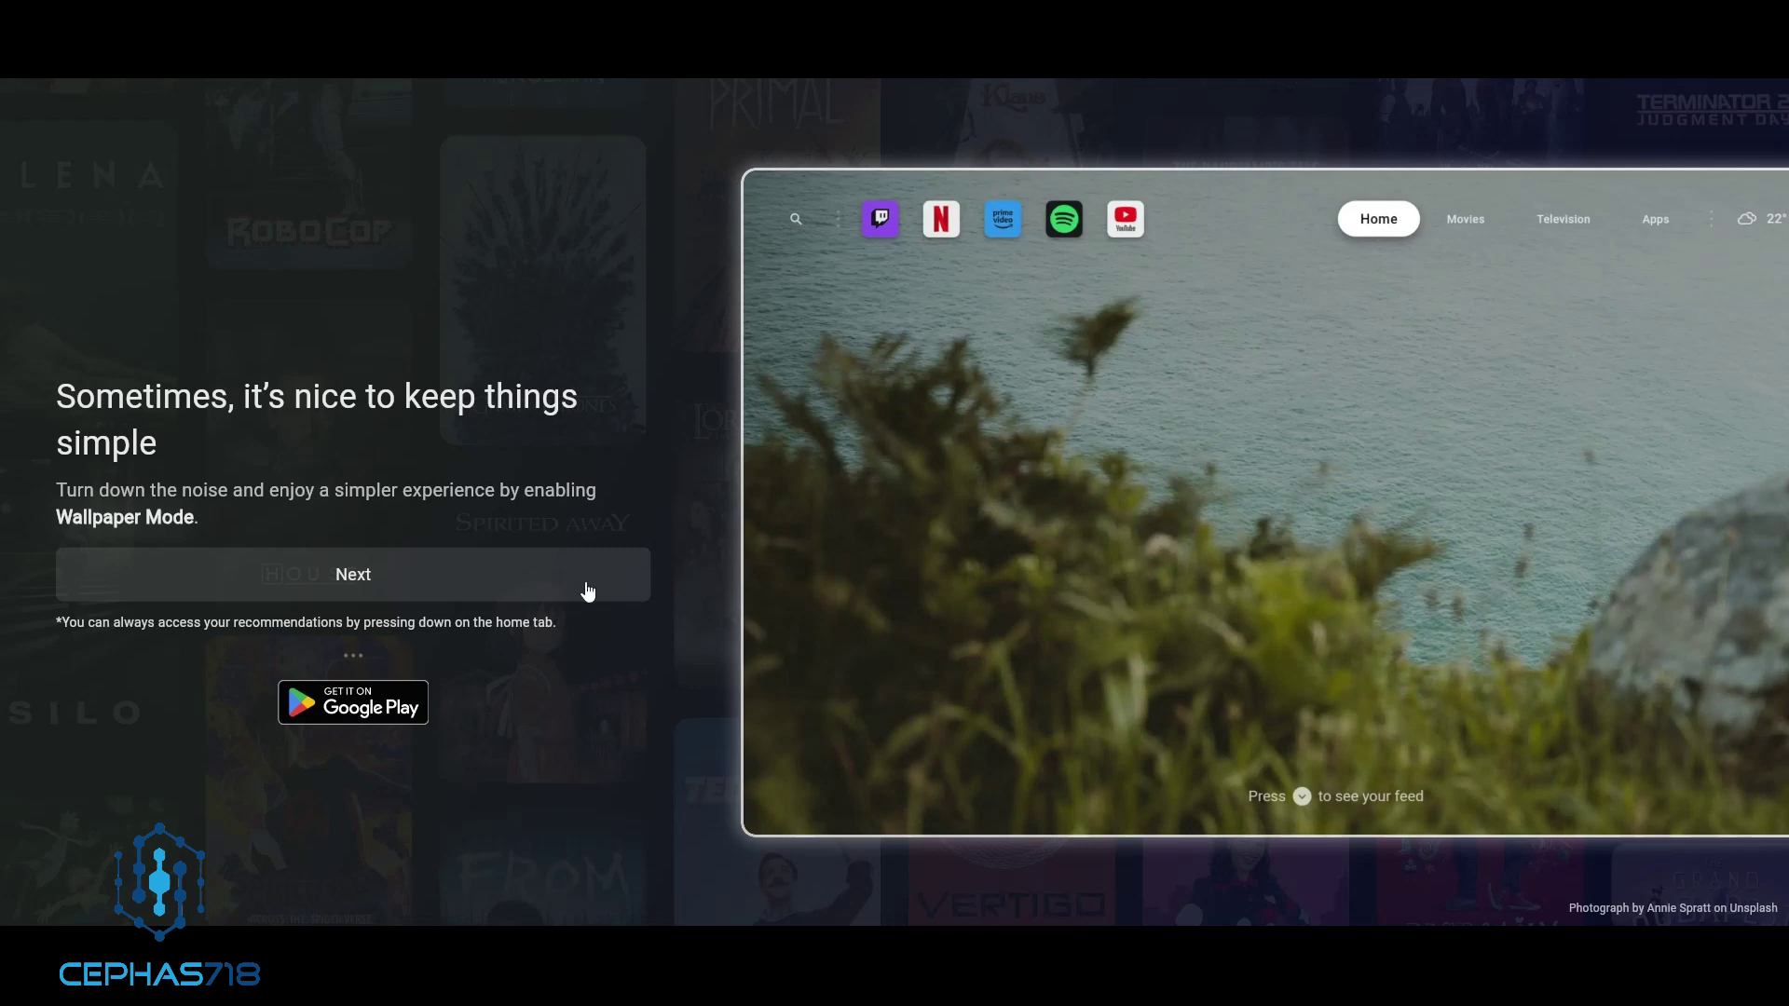
click(586, 585)
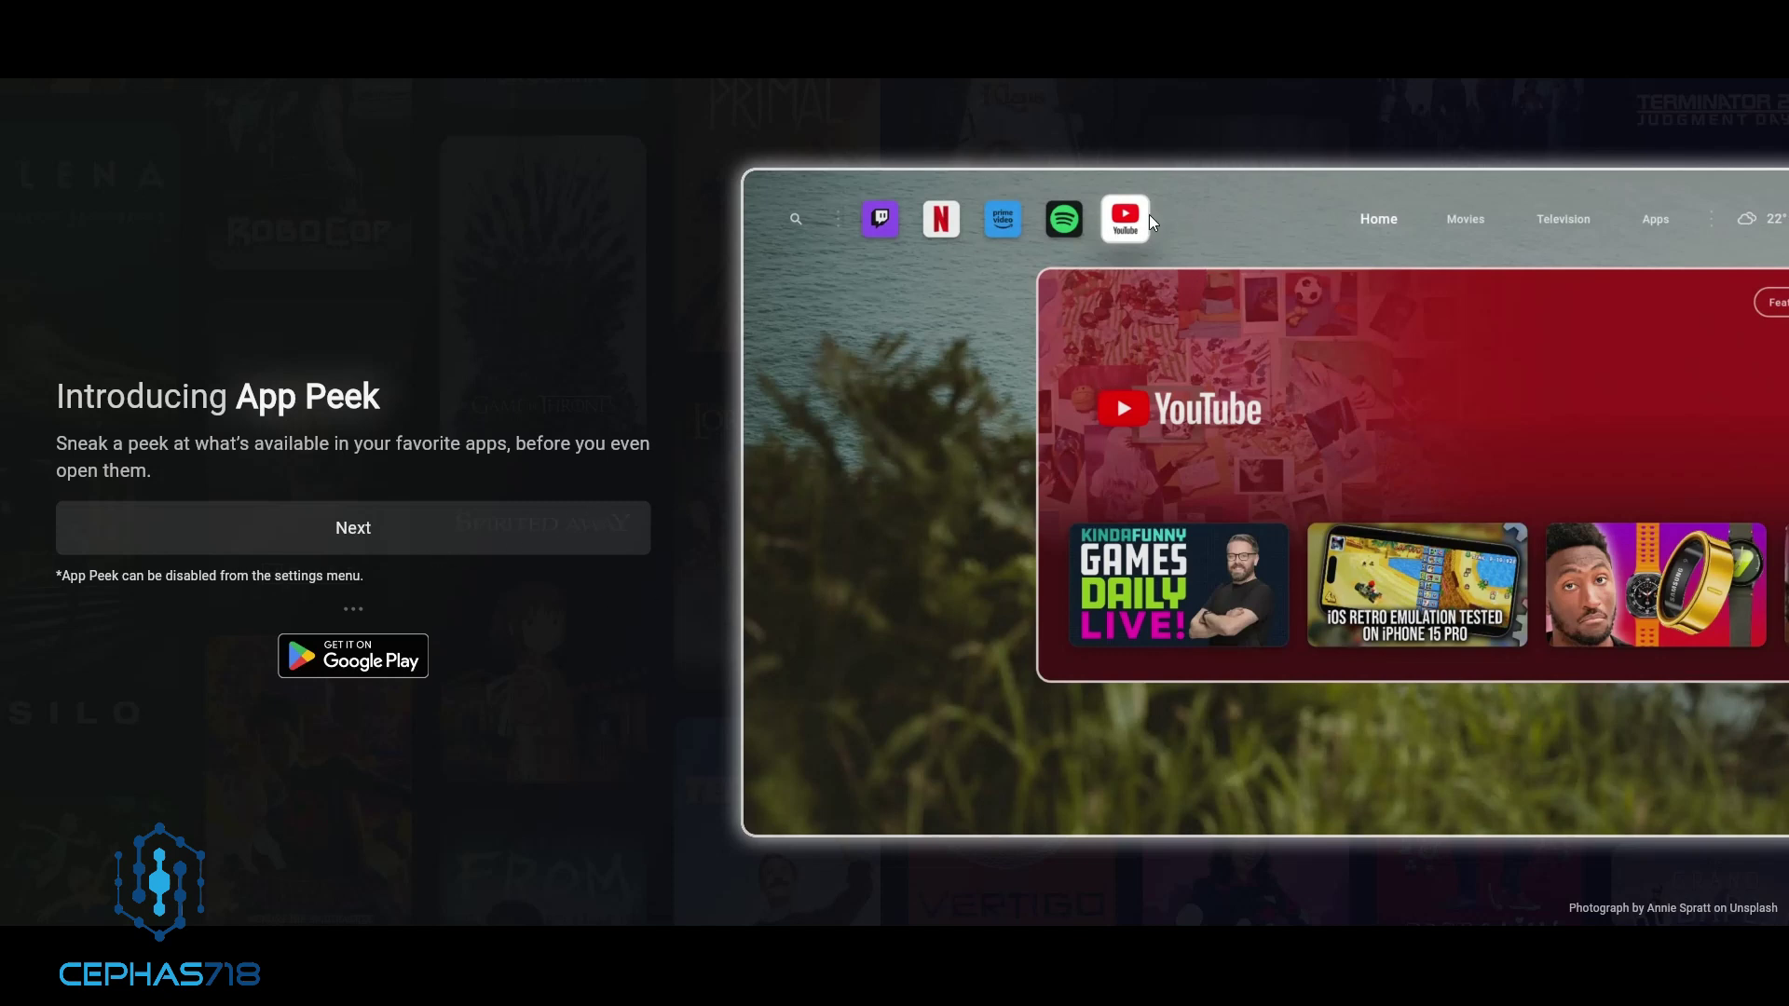
click(556, 528)
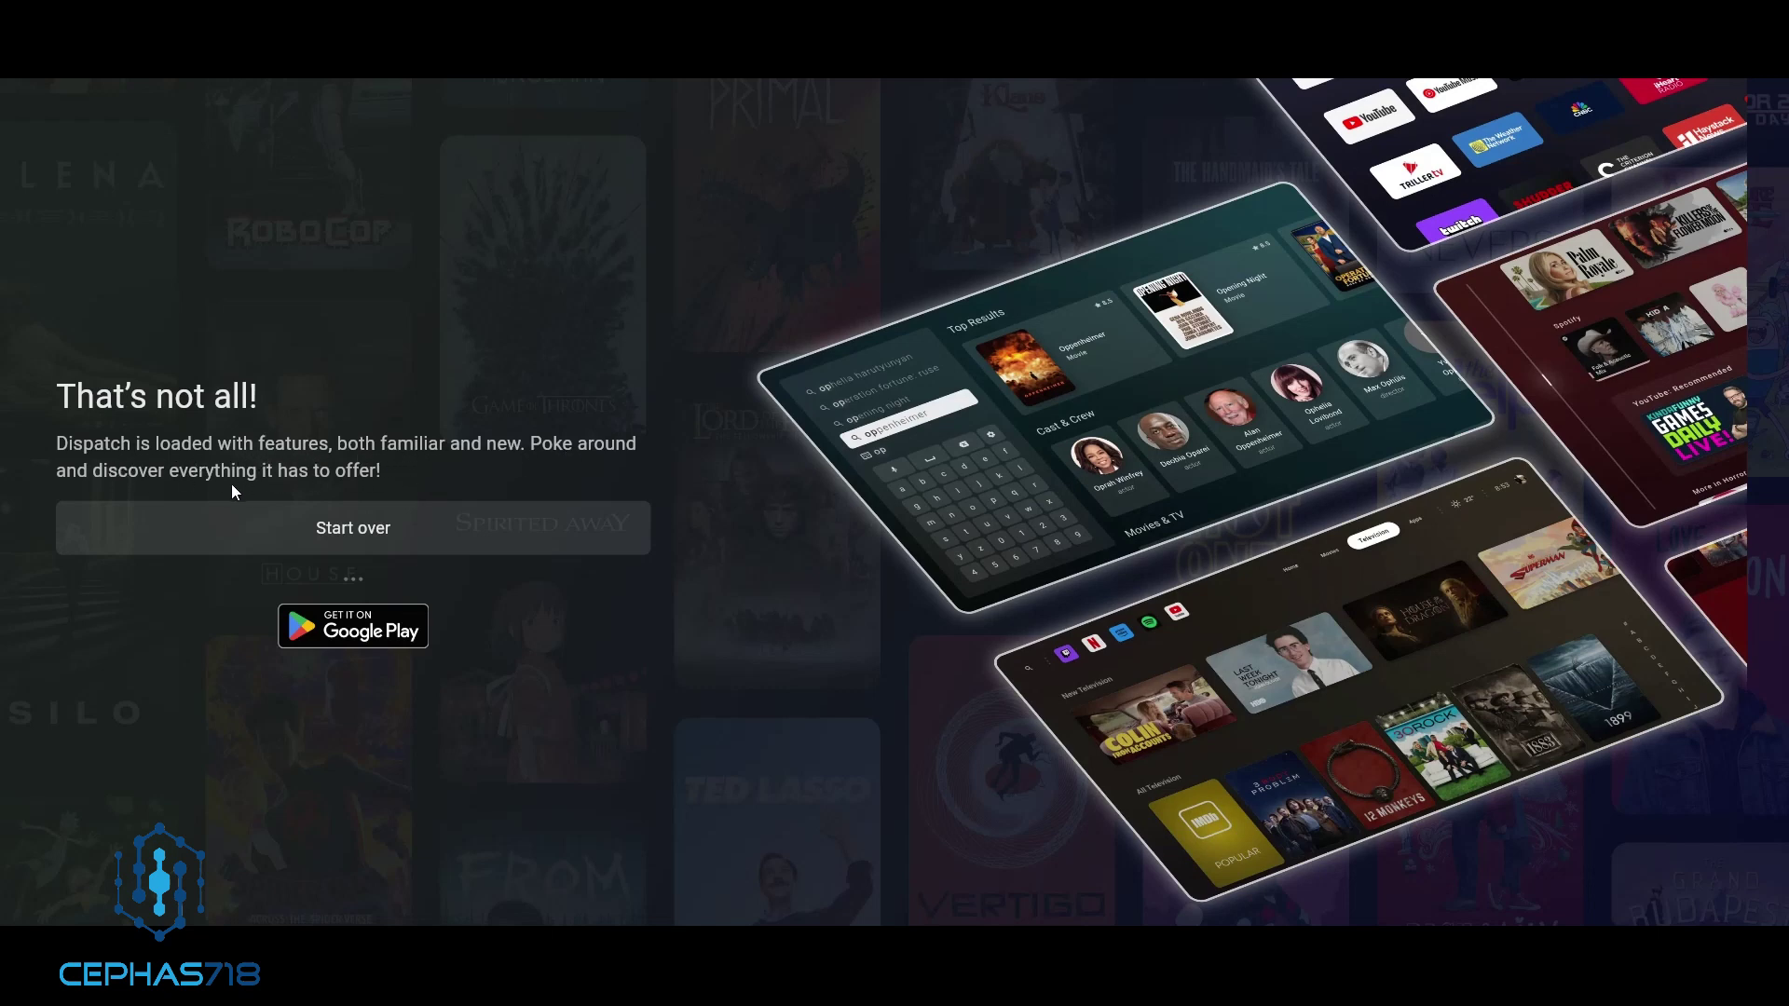
Choose Start over on the final 'That's not all!' slide to restart the tour
click(352, 528)
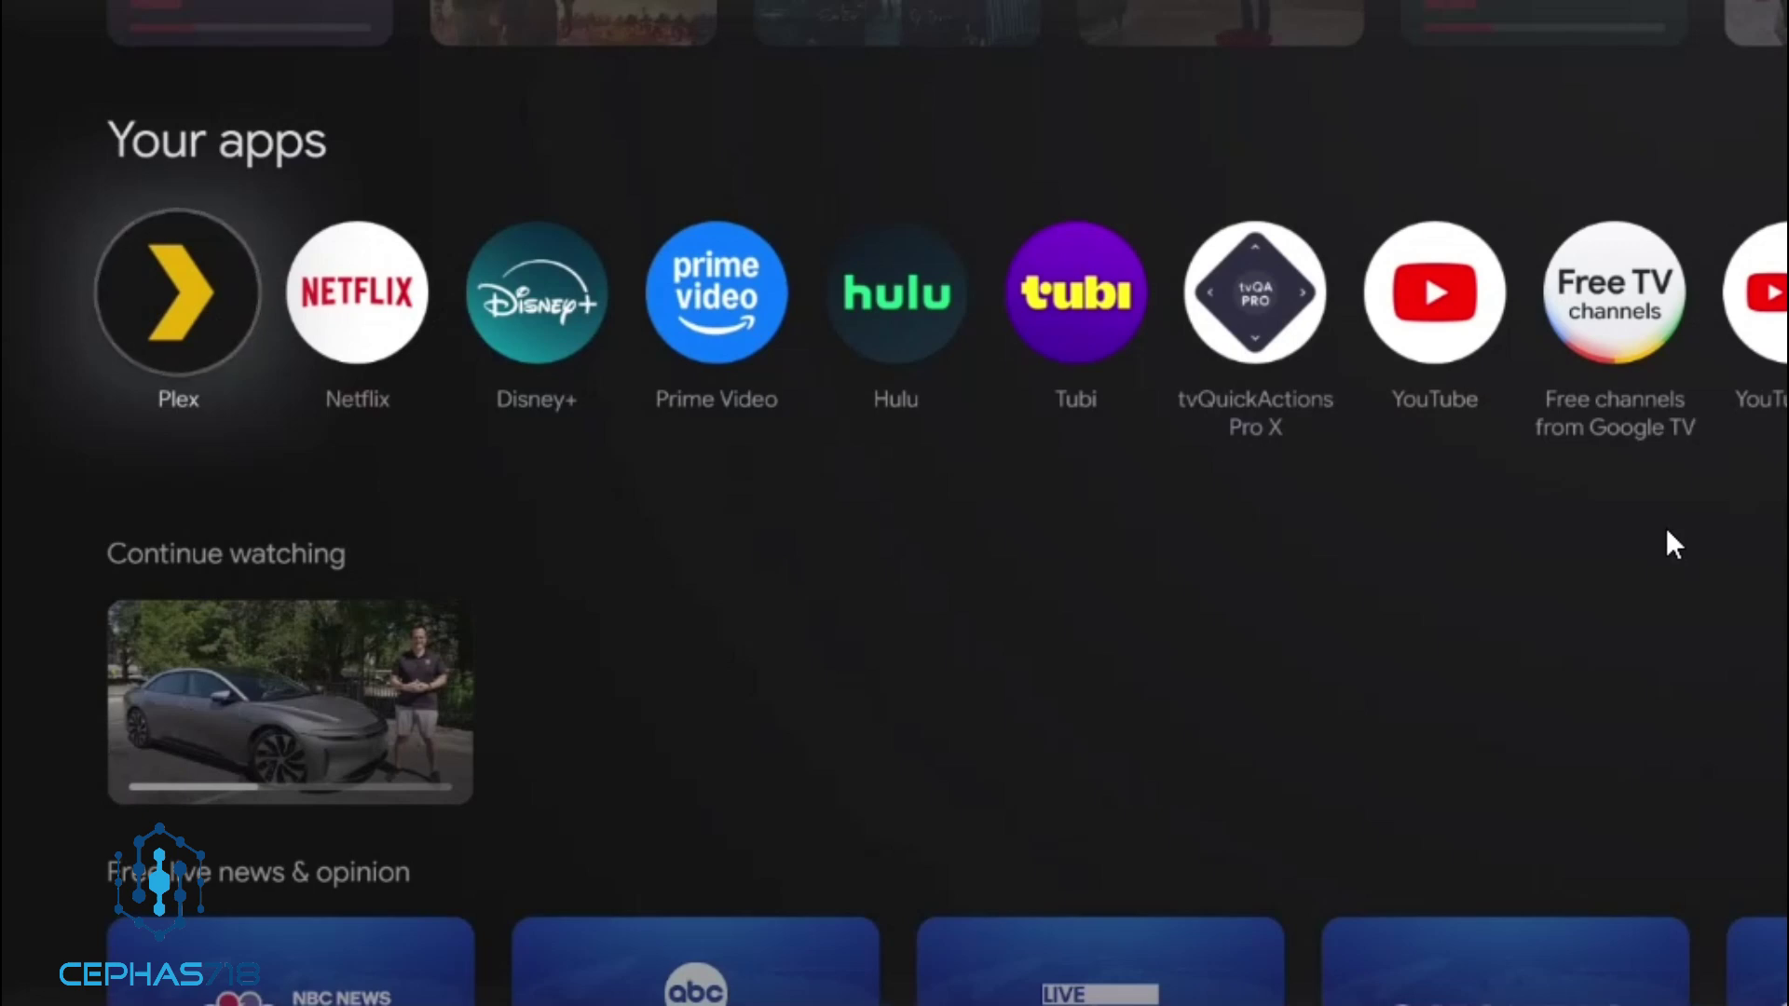
Go to the Google TV Apps tab and open Search for apps and games
key(Up)
key(Up)
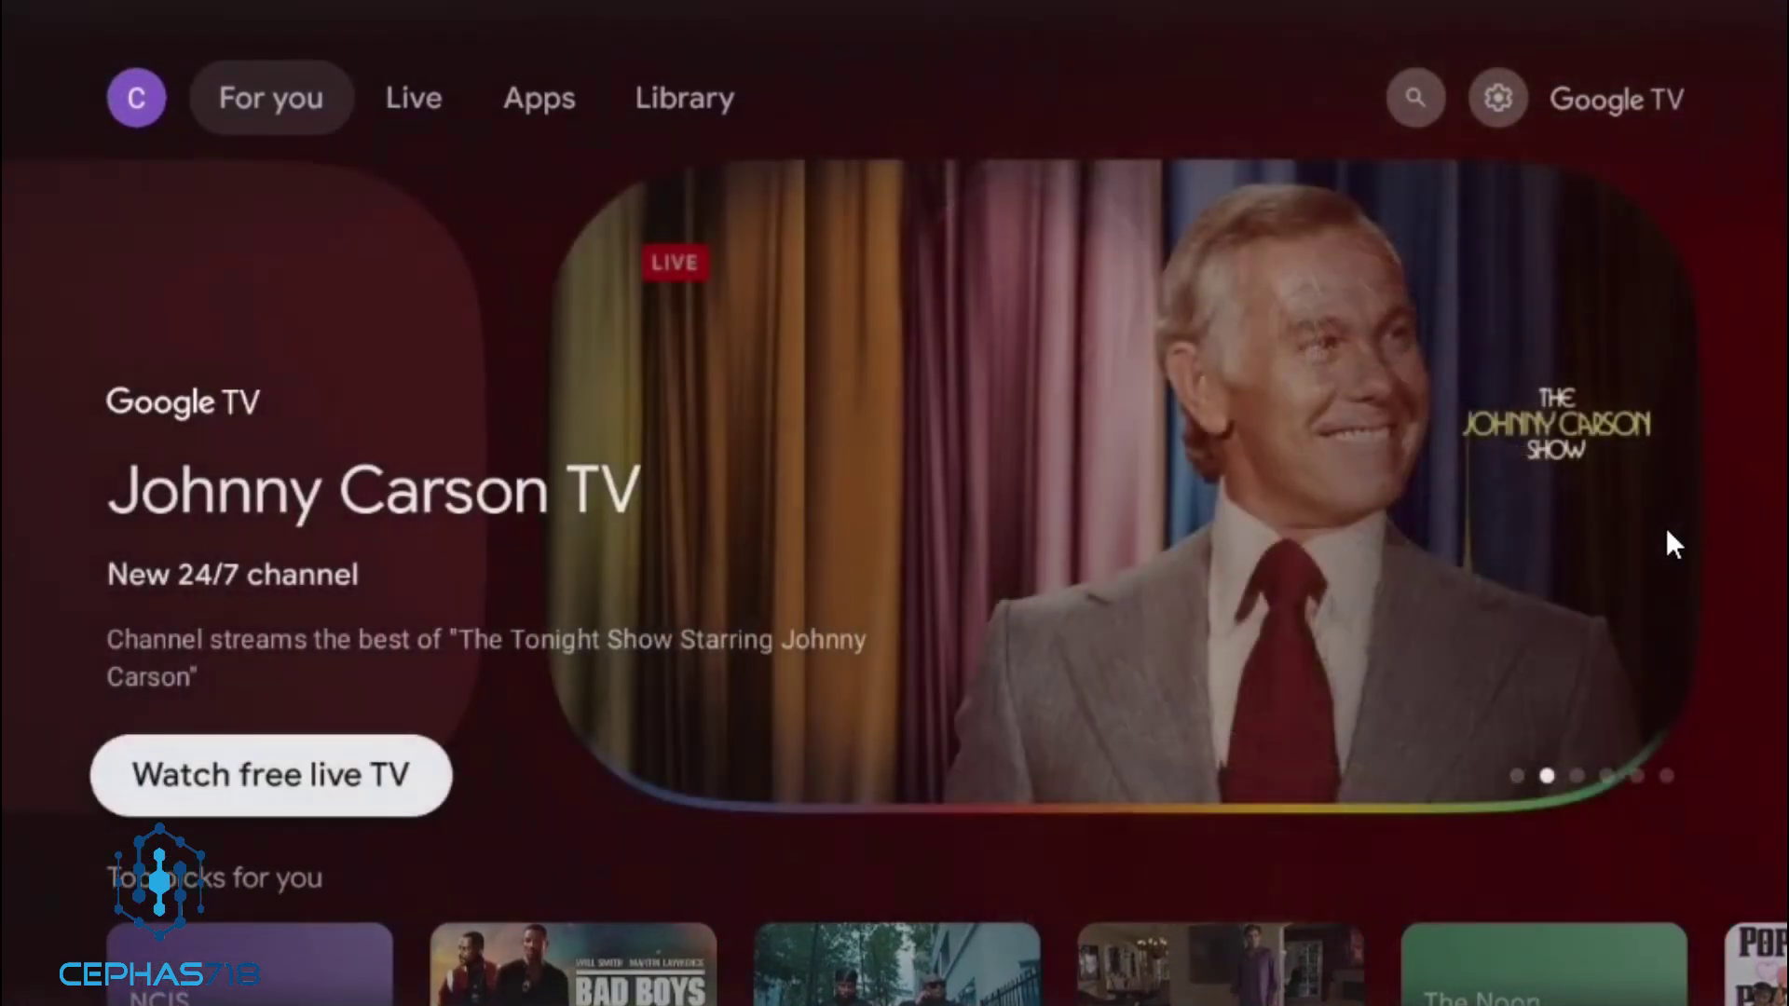
key(Up)
key(Right)
key(Right)
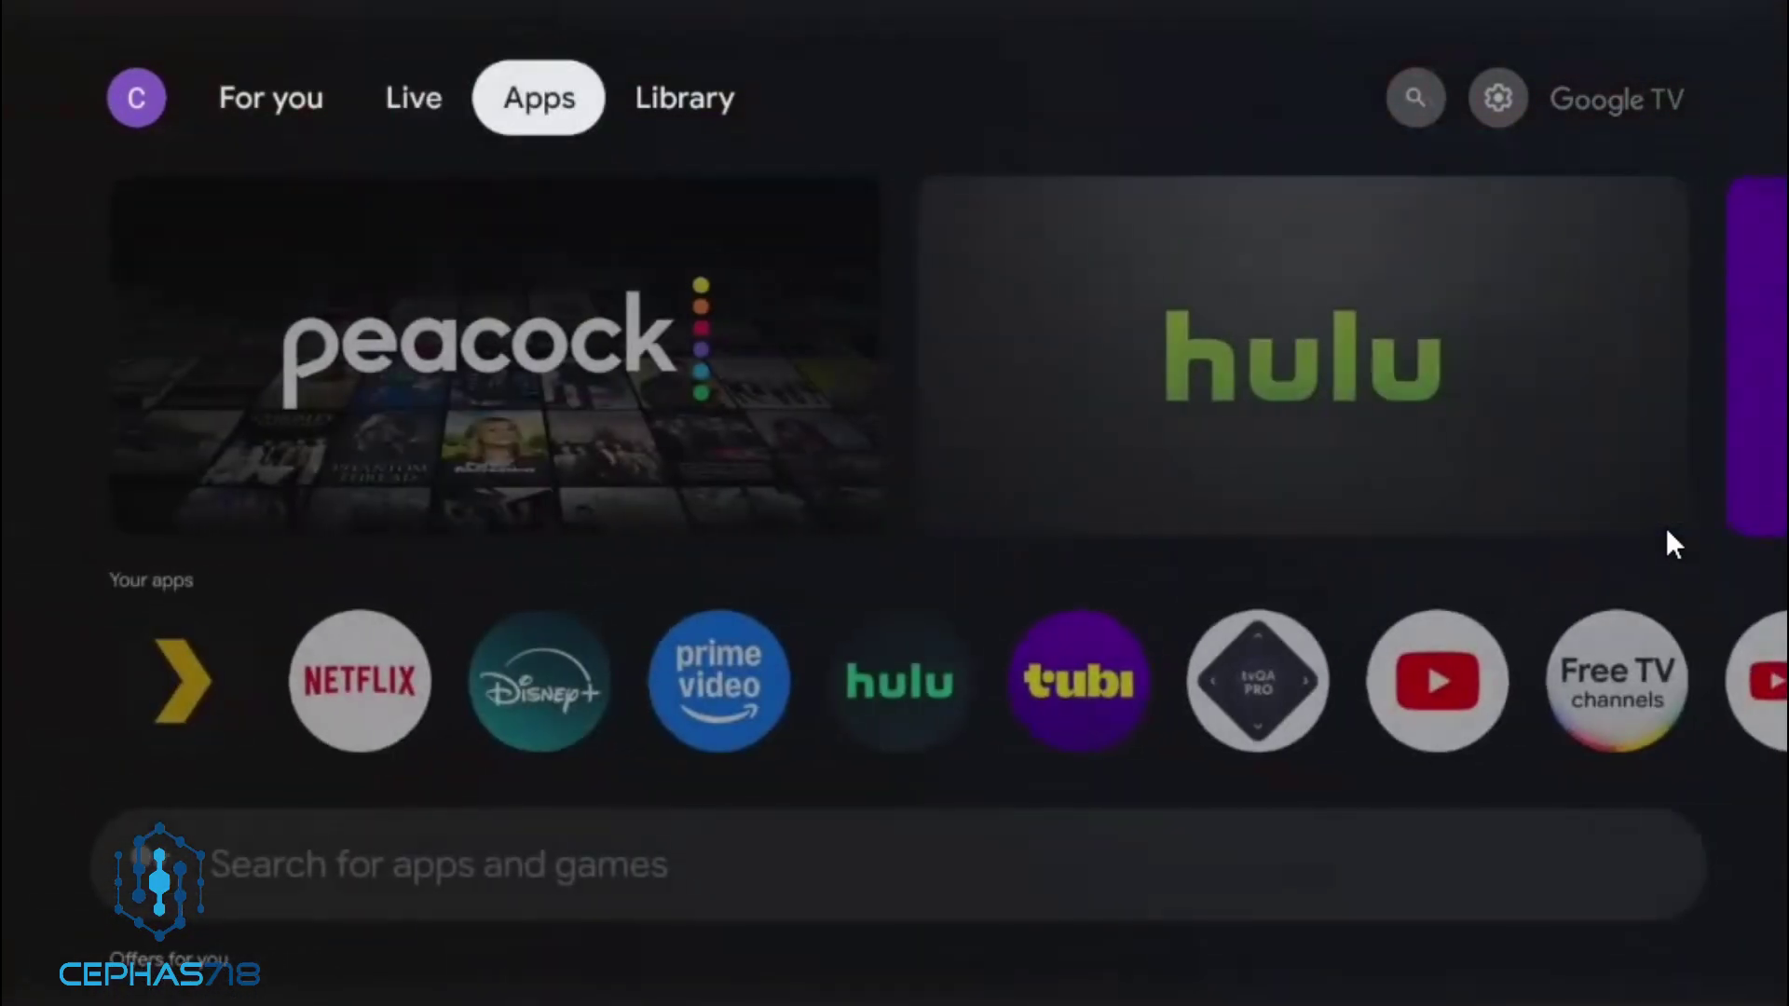
key(Down)
key(Down)
key(Down)
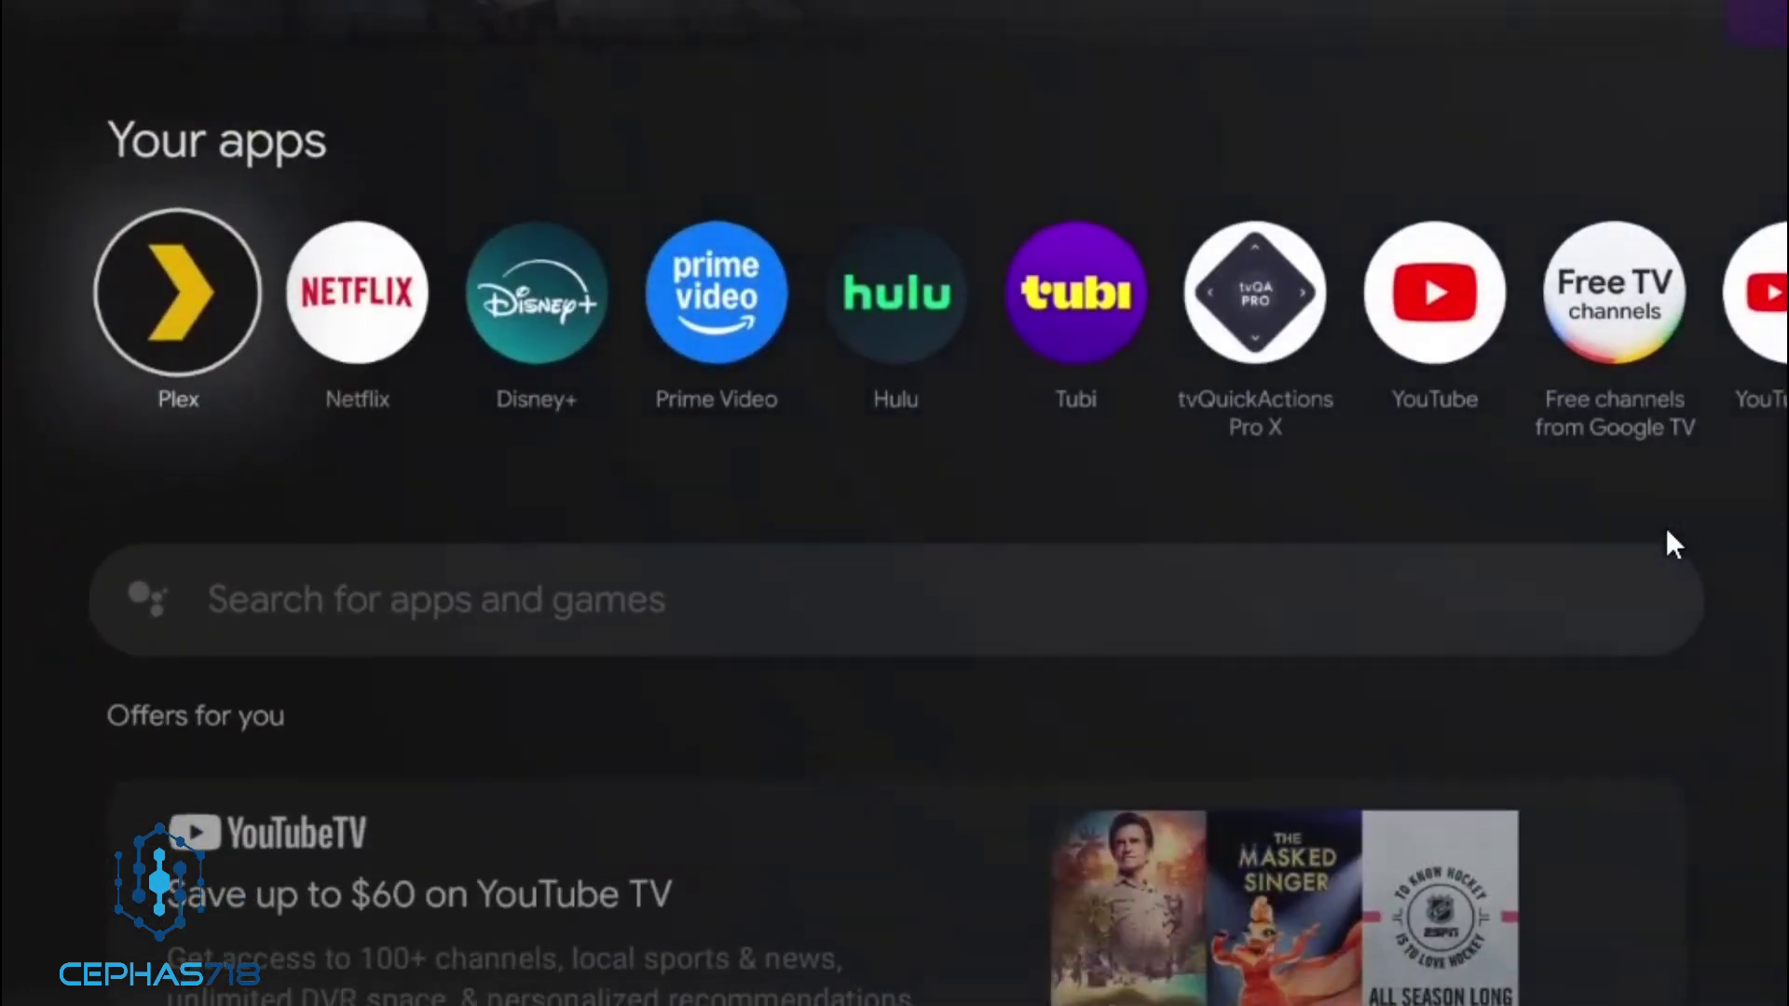
key(Return)
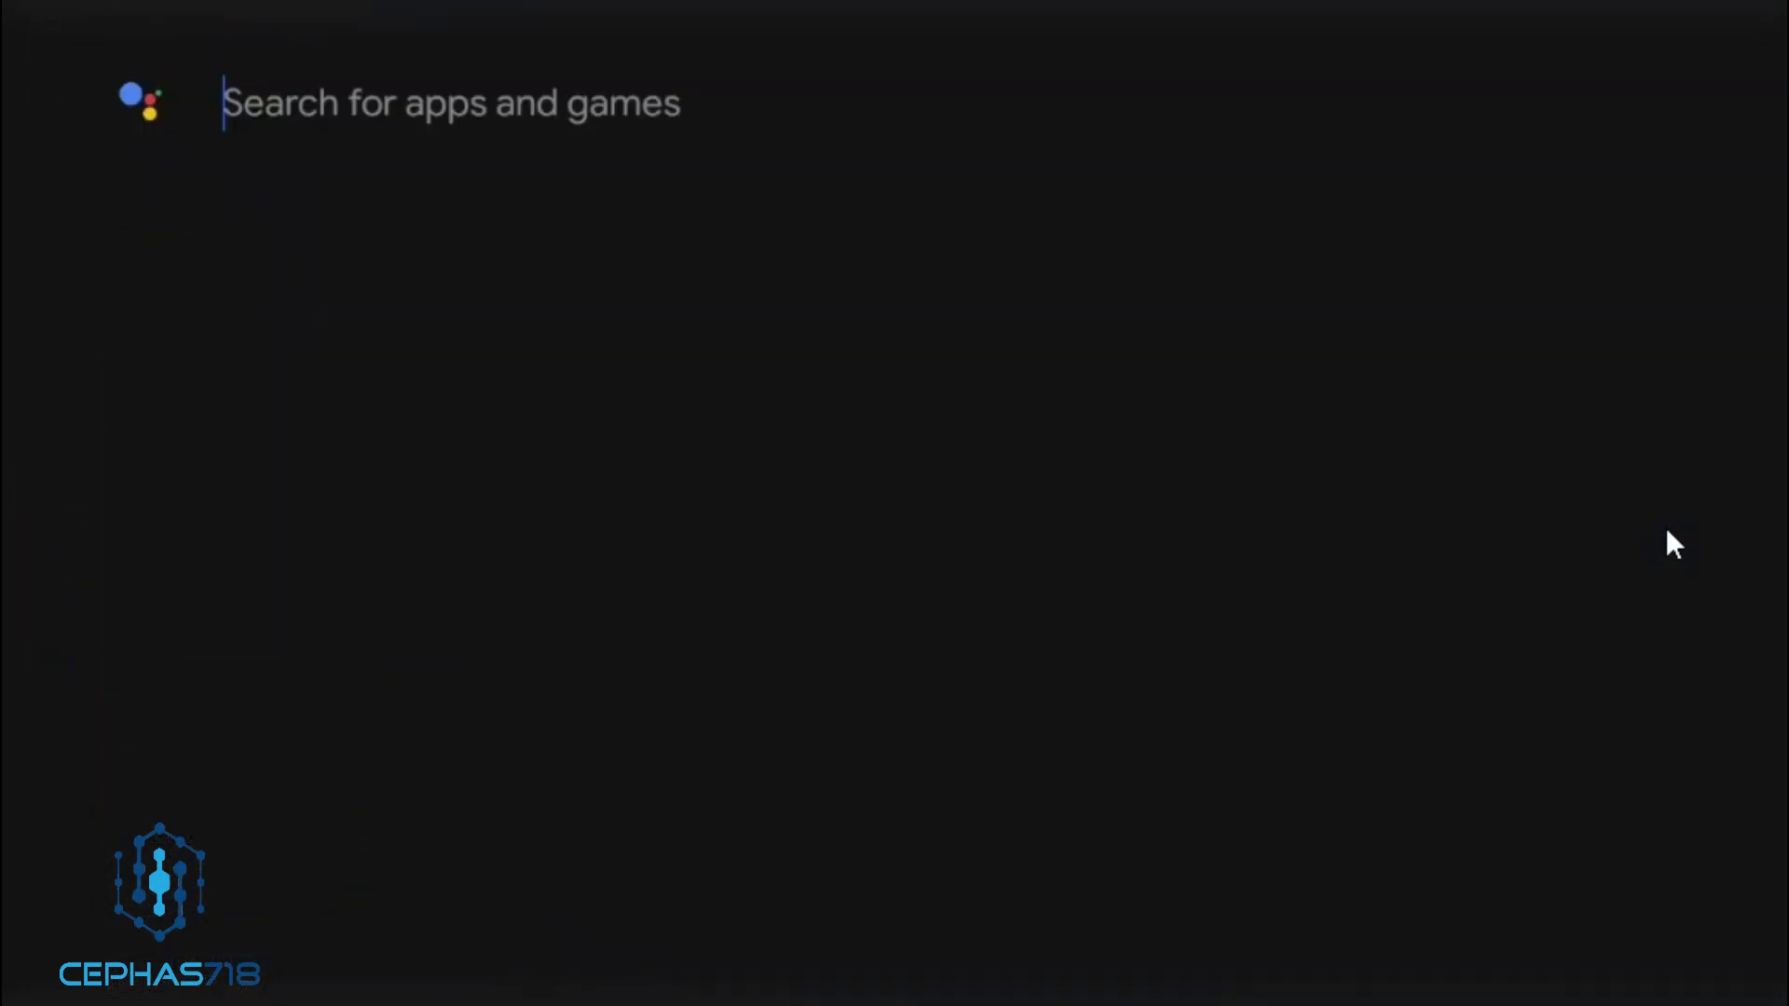
Search for 'dispa' with the on-screen keyboard and open the Dispatch app
key(Down)
key(Right)
key(Right)
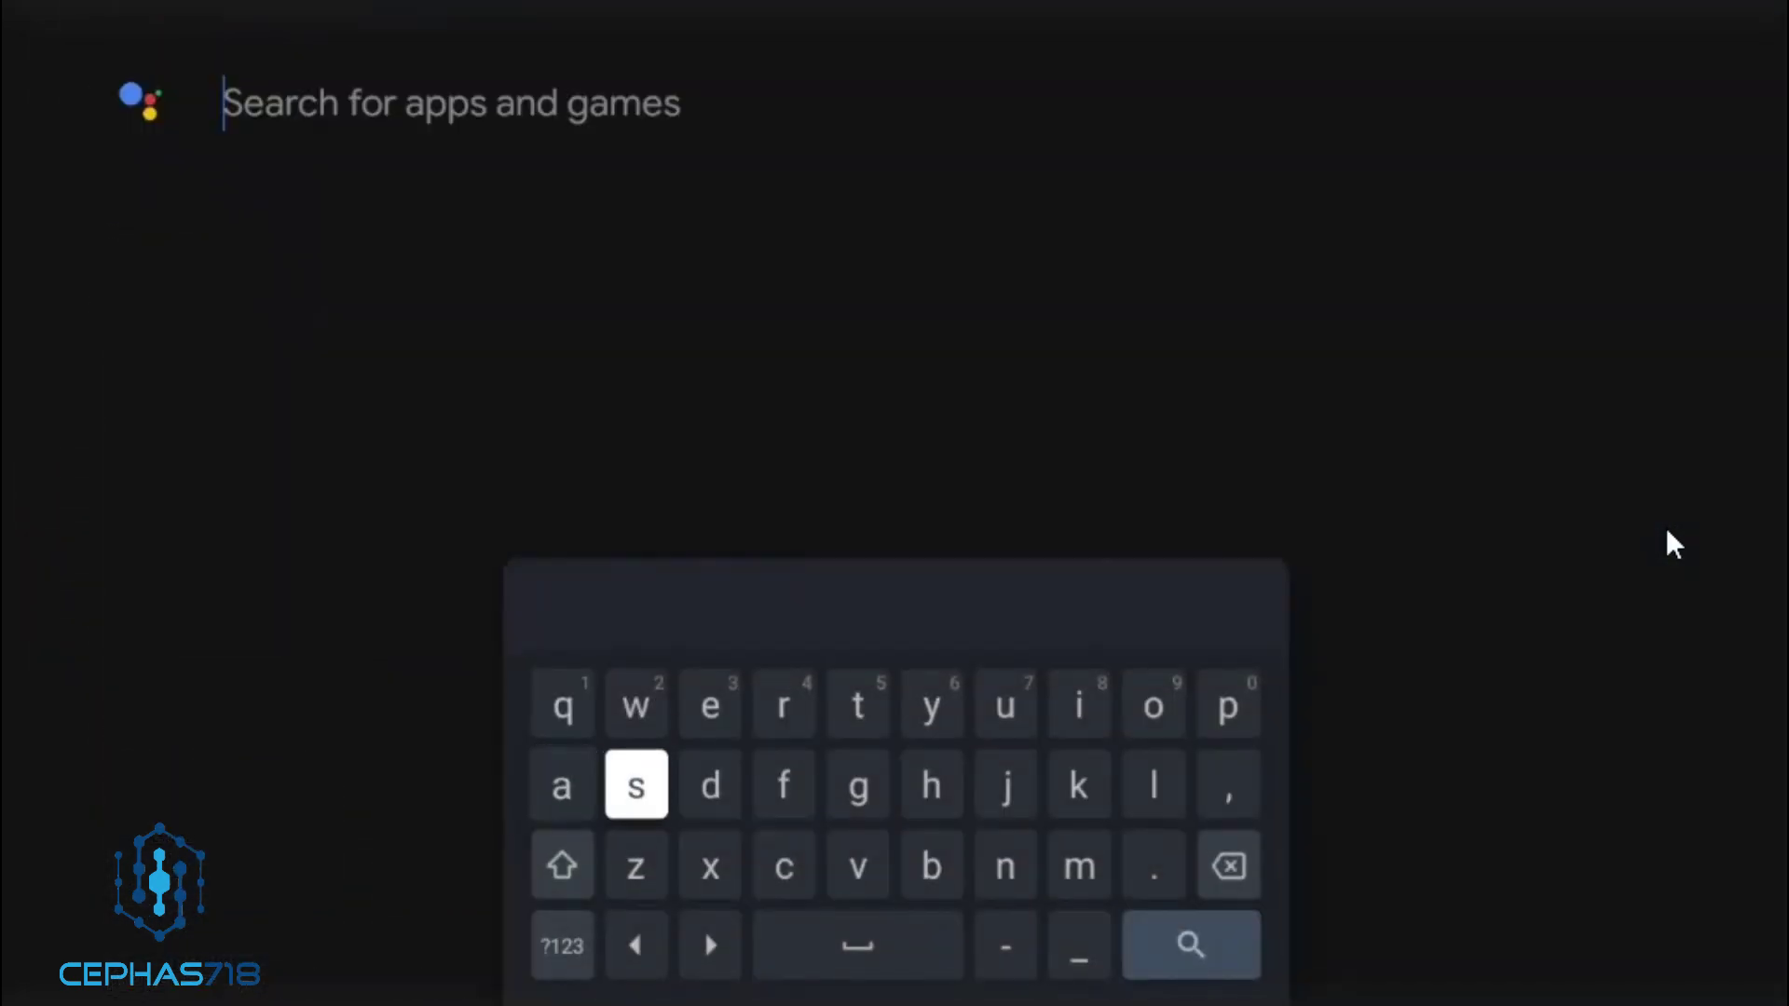
key(Return)
key(Up)
key(Right)
key(Right)
key(Right)
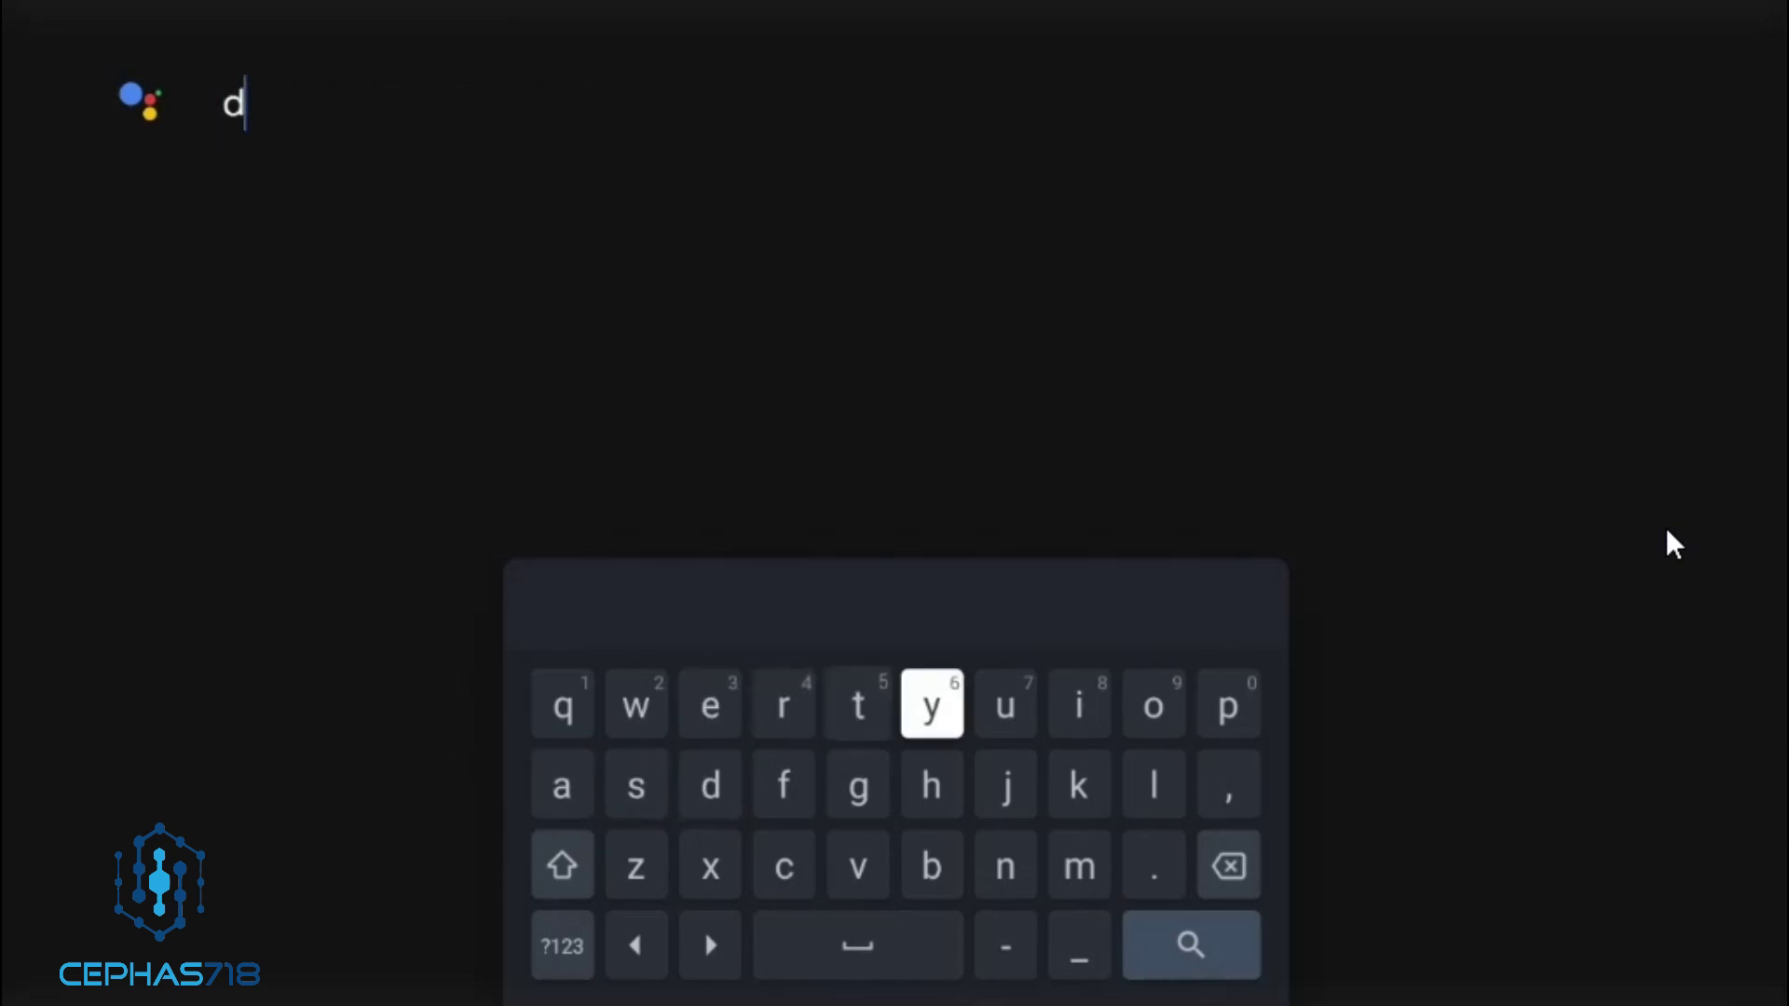
text(ispa)
key(Return)
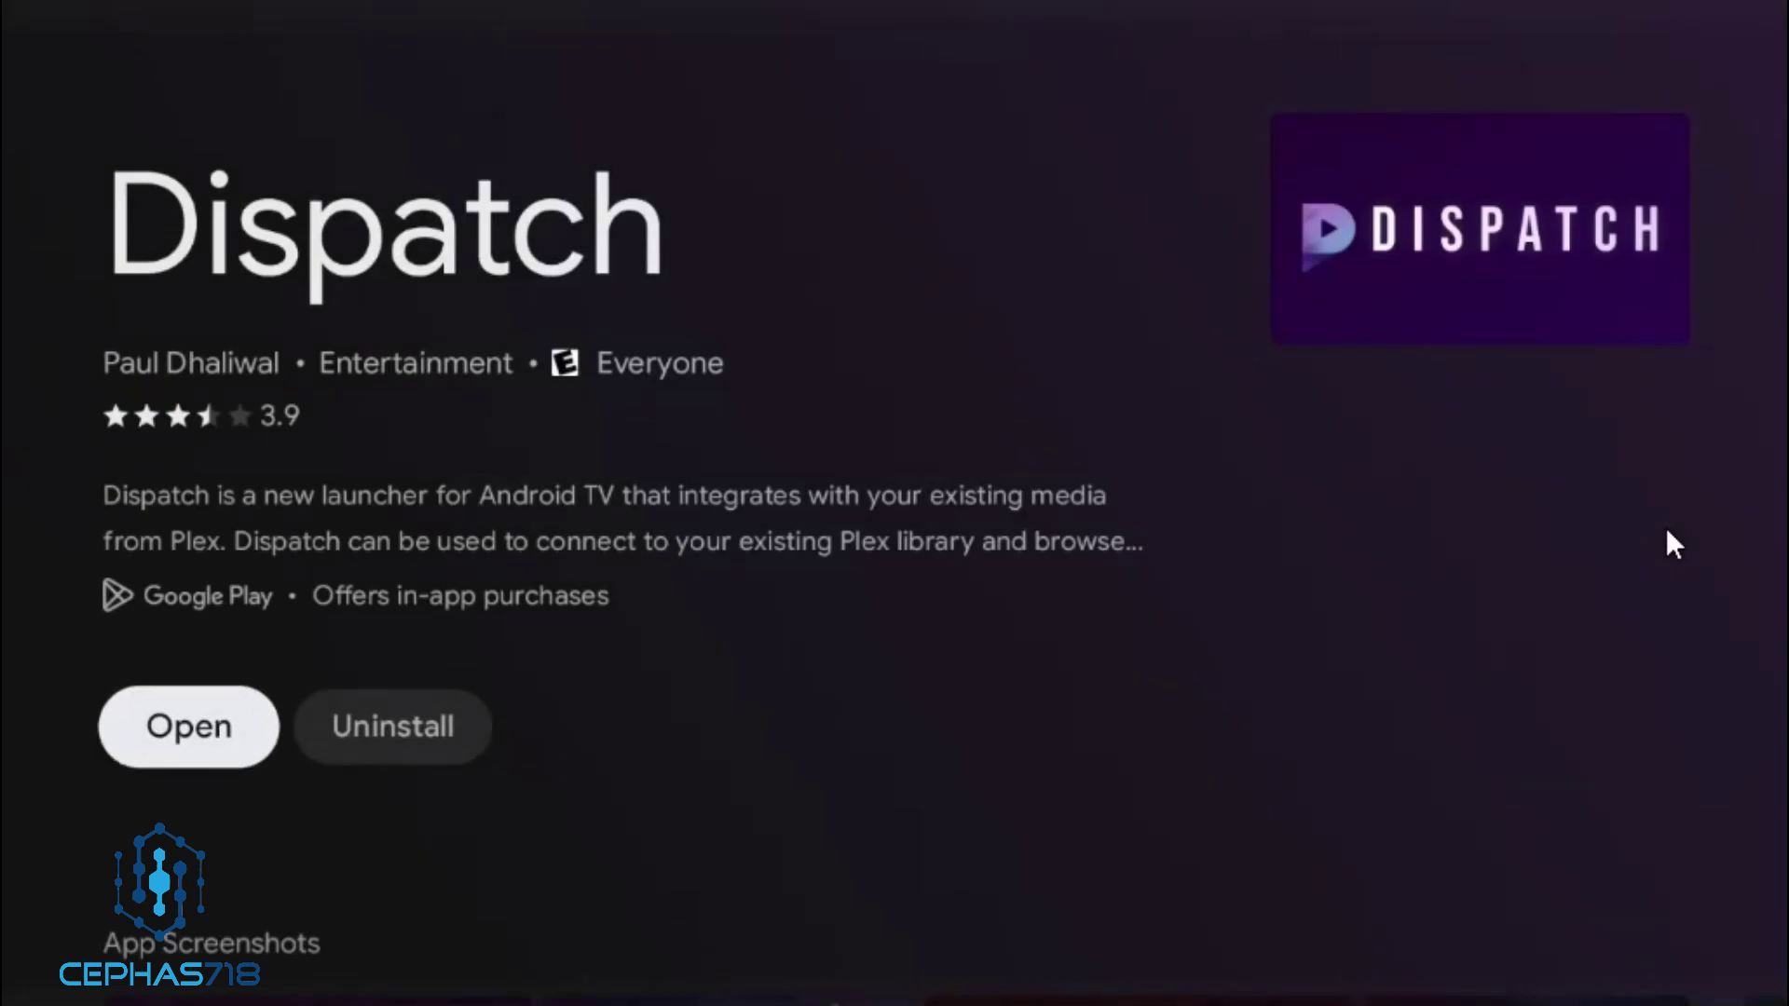
key(Return)
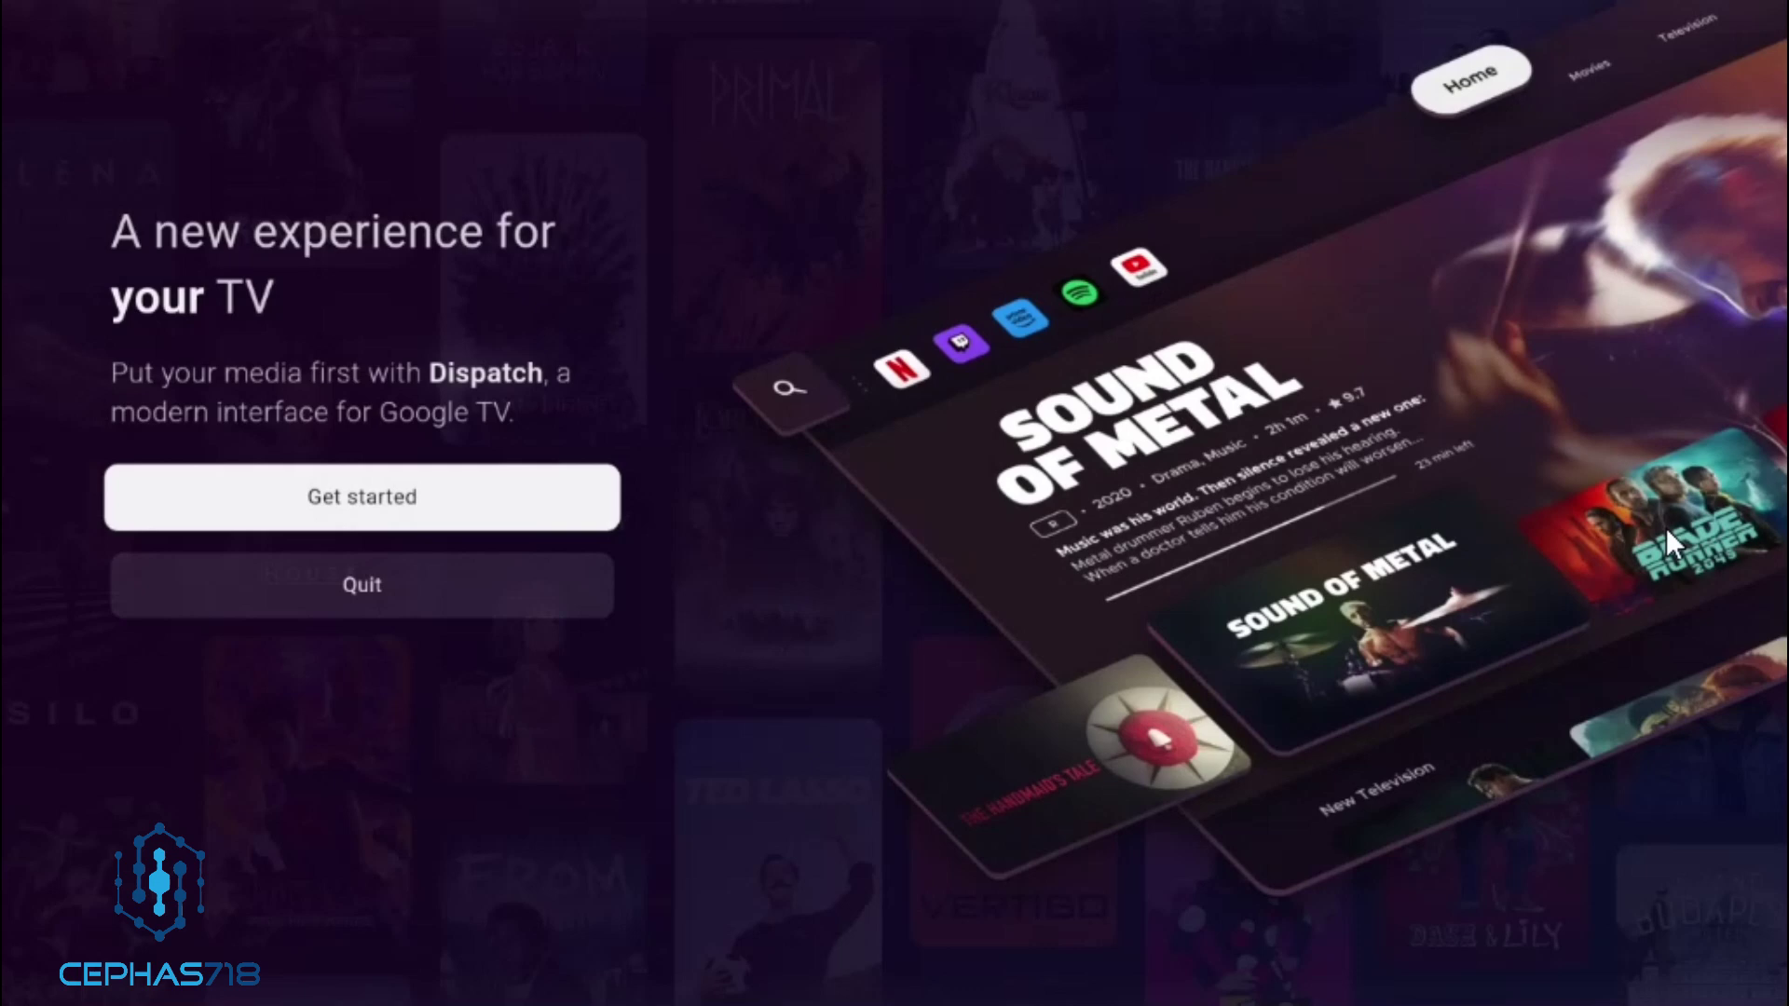
Pass Get started and the Wallpaper Mode and App Peek pages, then choose Setup Dispatch
key(Return)
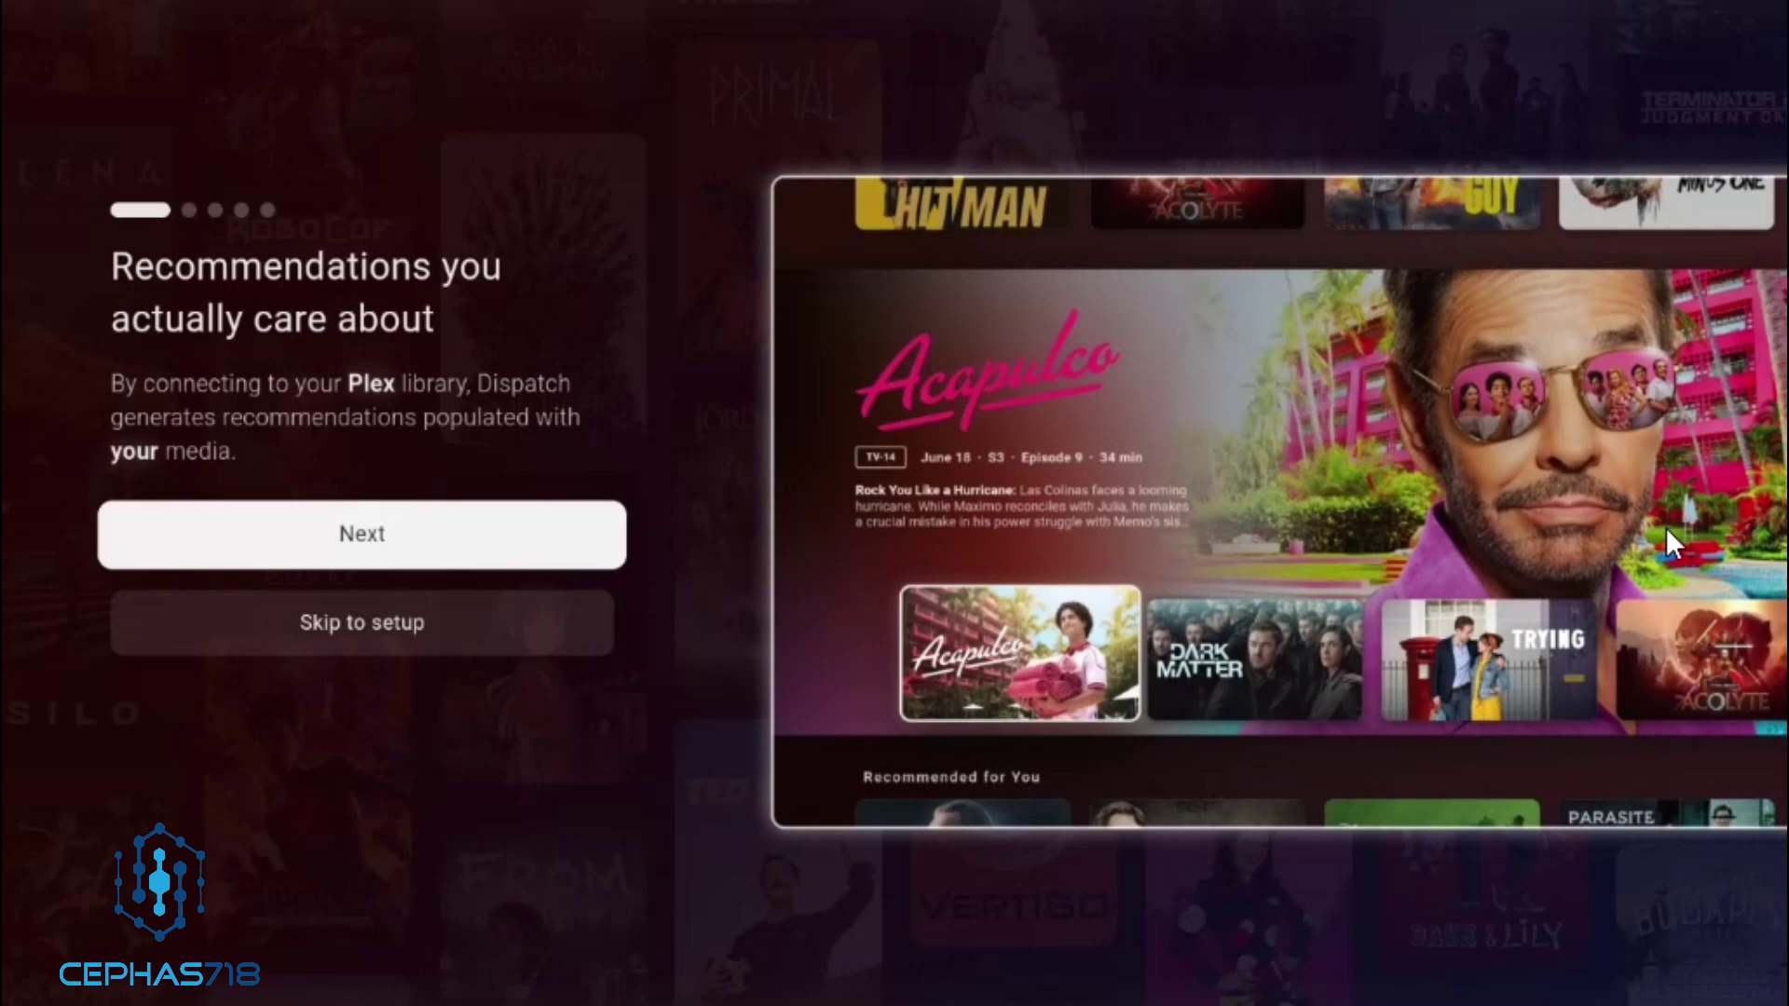
key(Return)
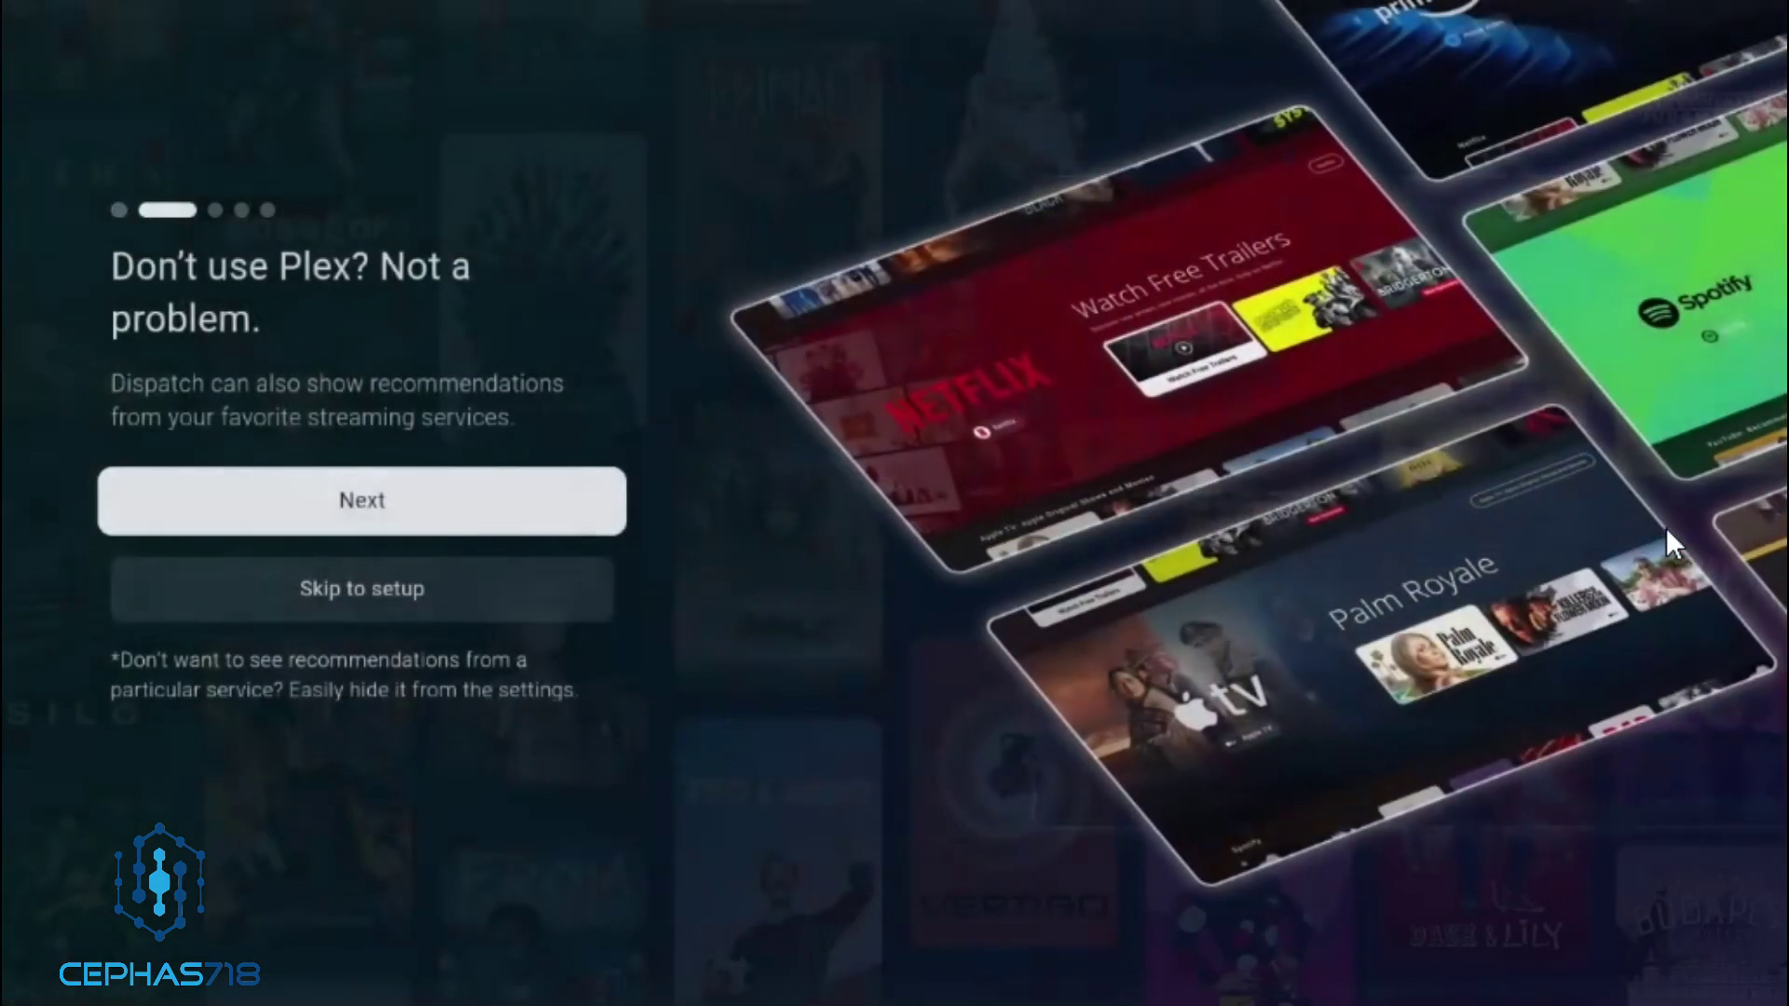
key(Return)
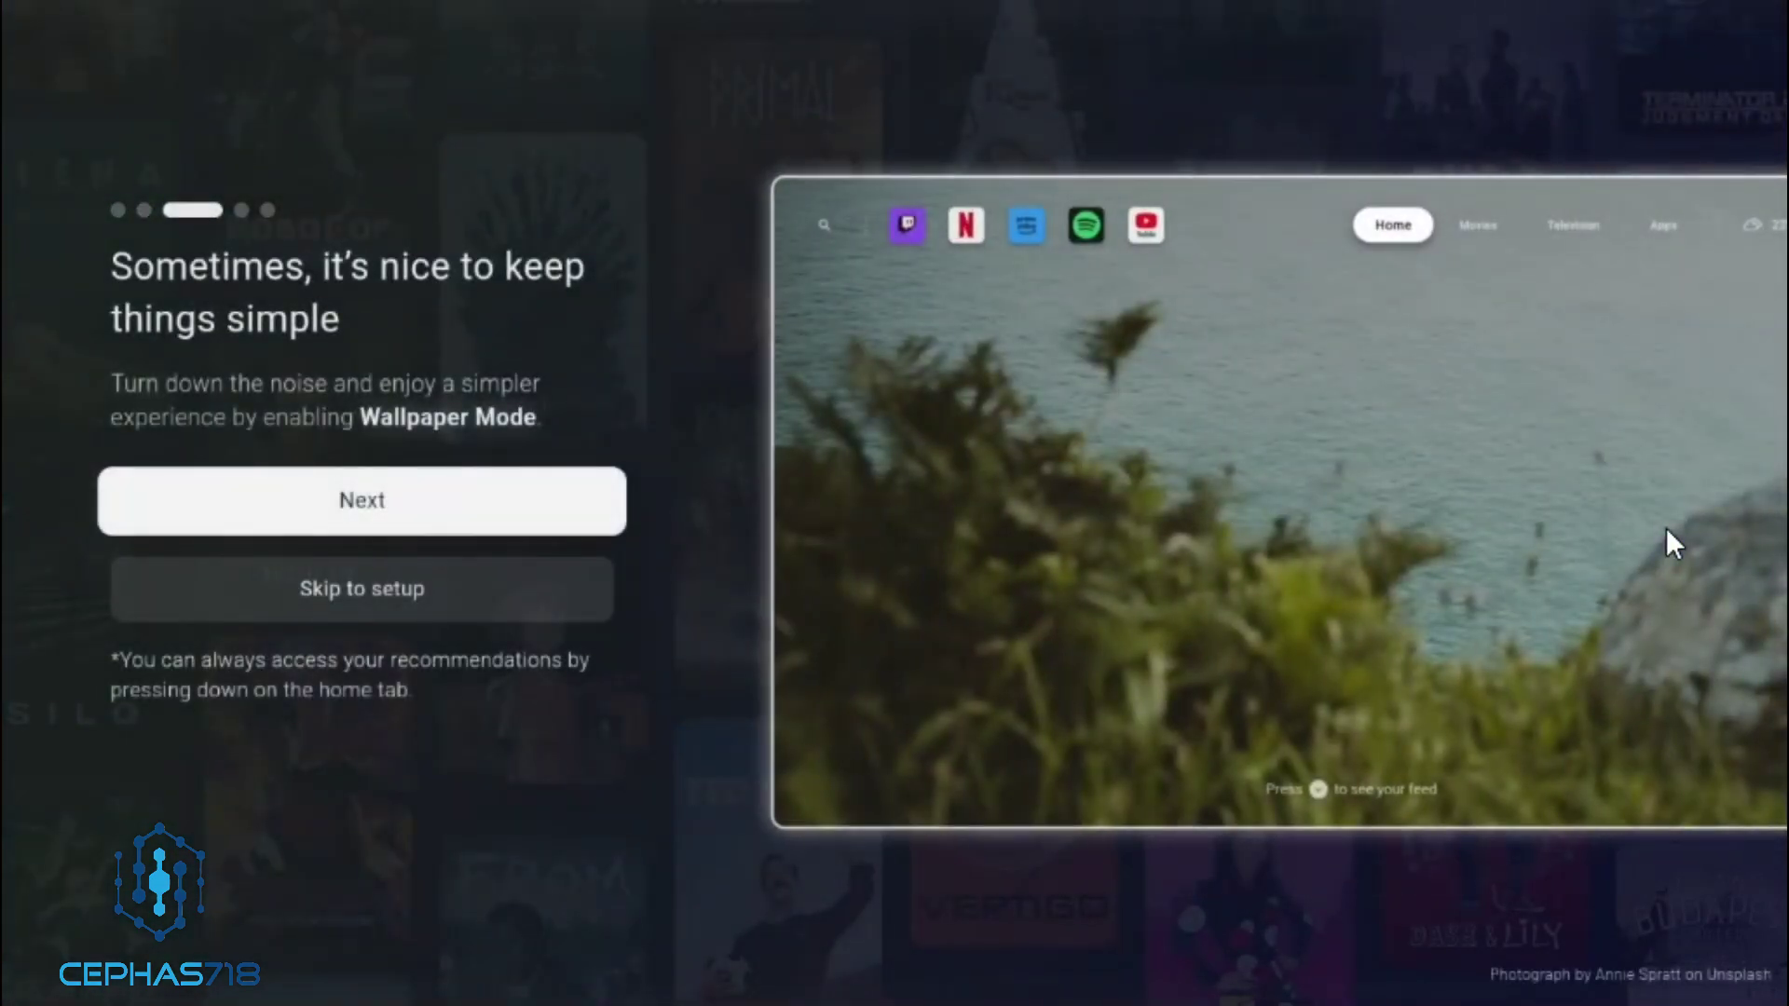
key(Return)
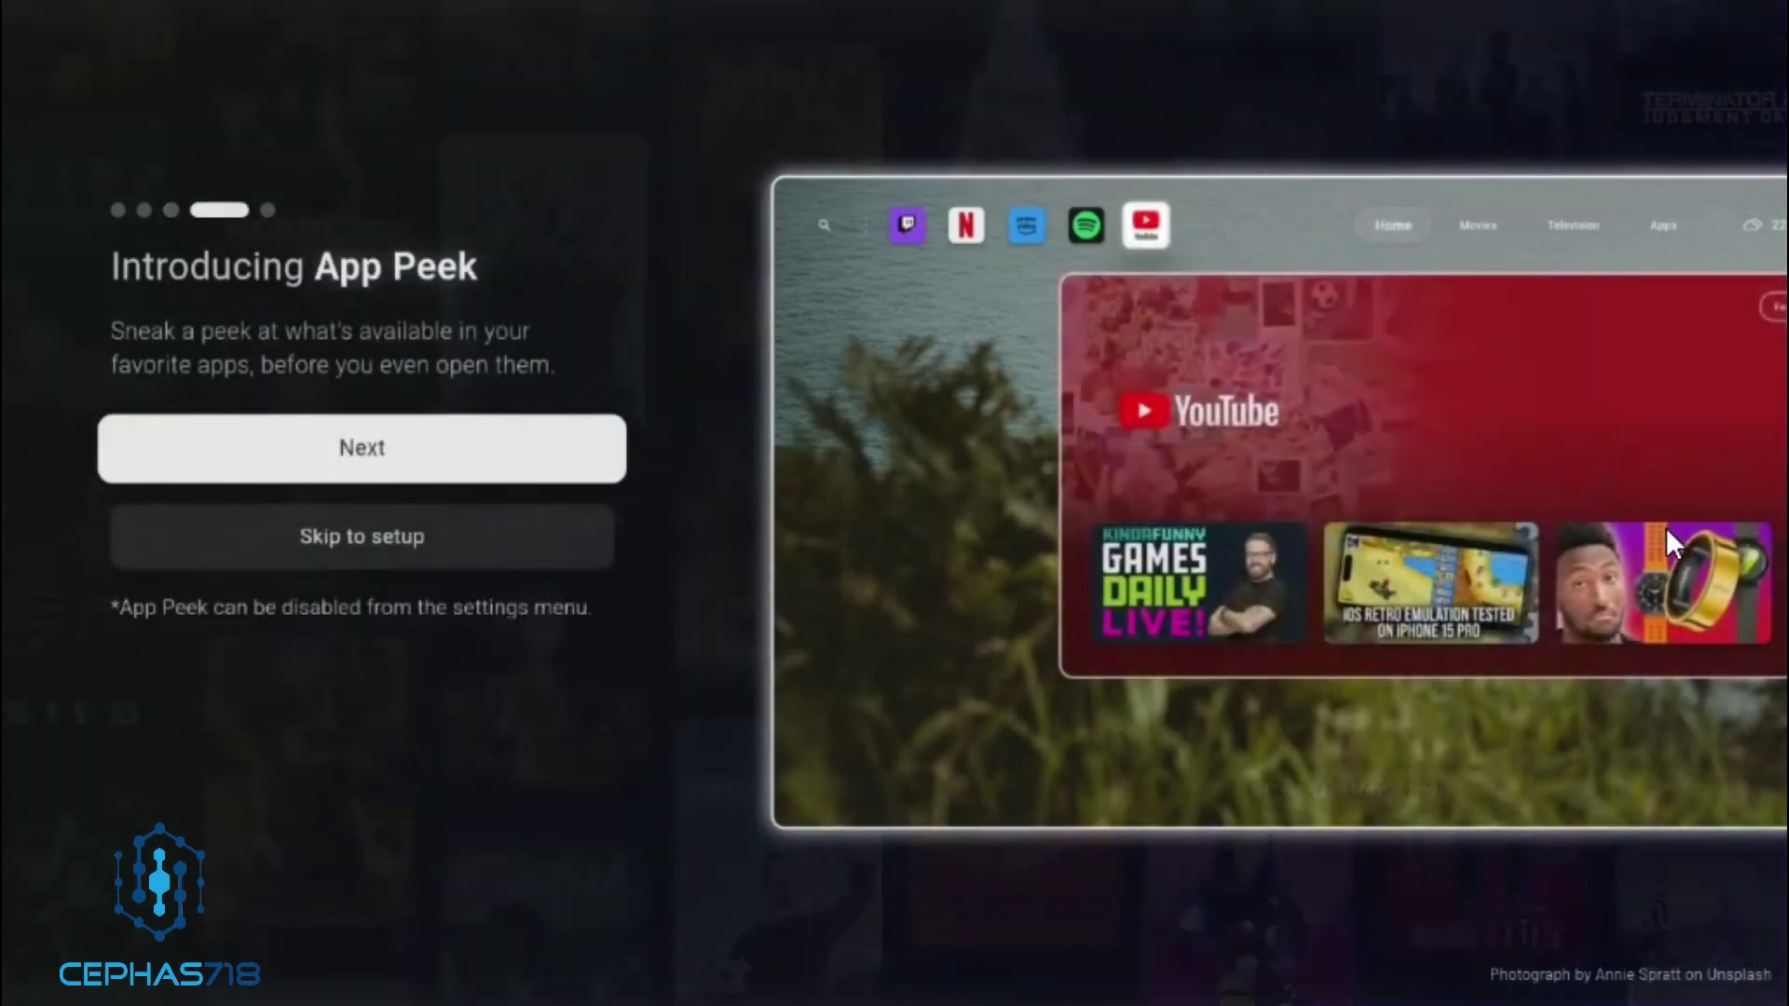
key(Return)
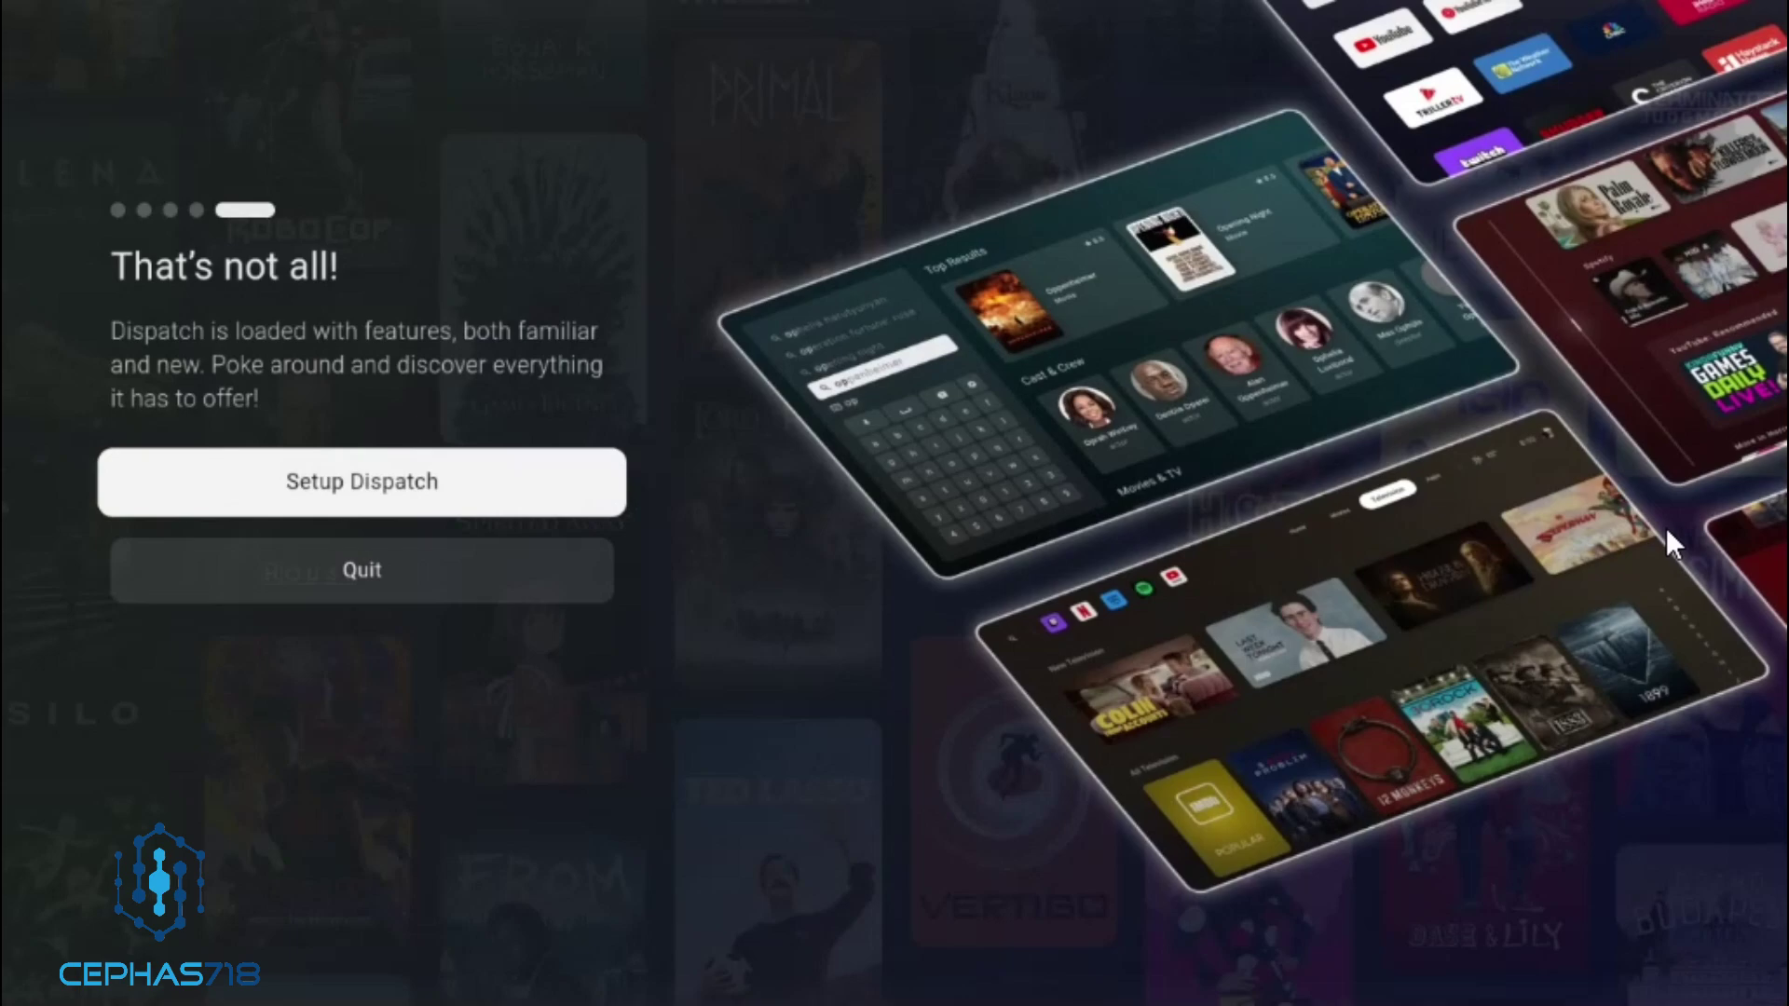
key(Return)
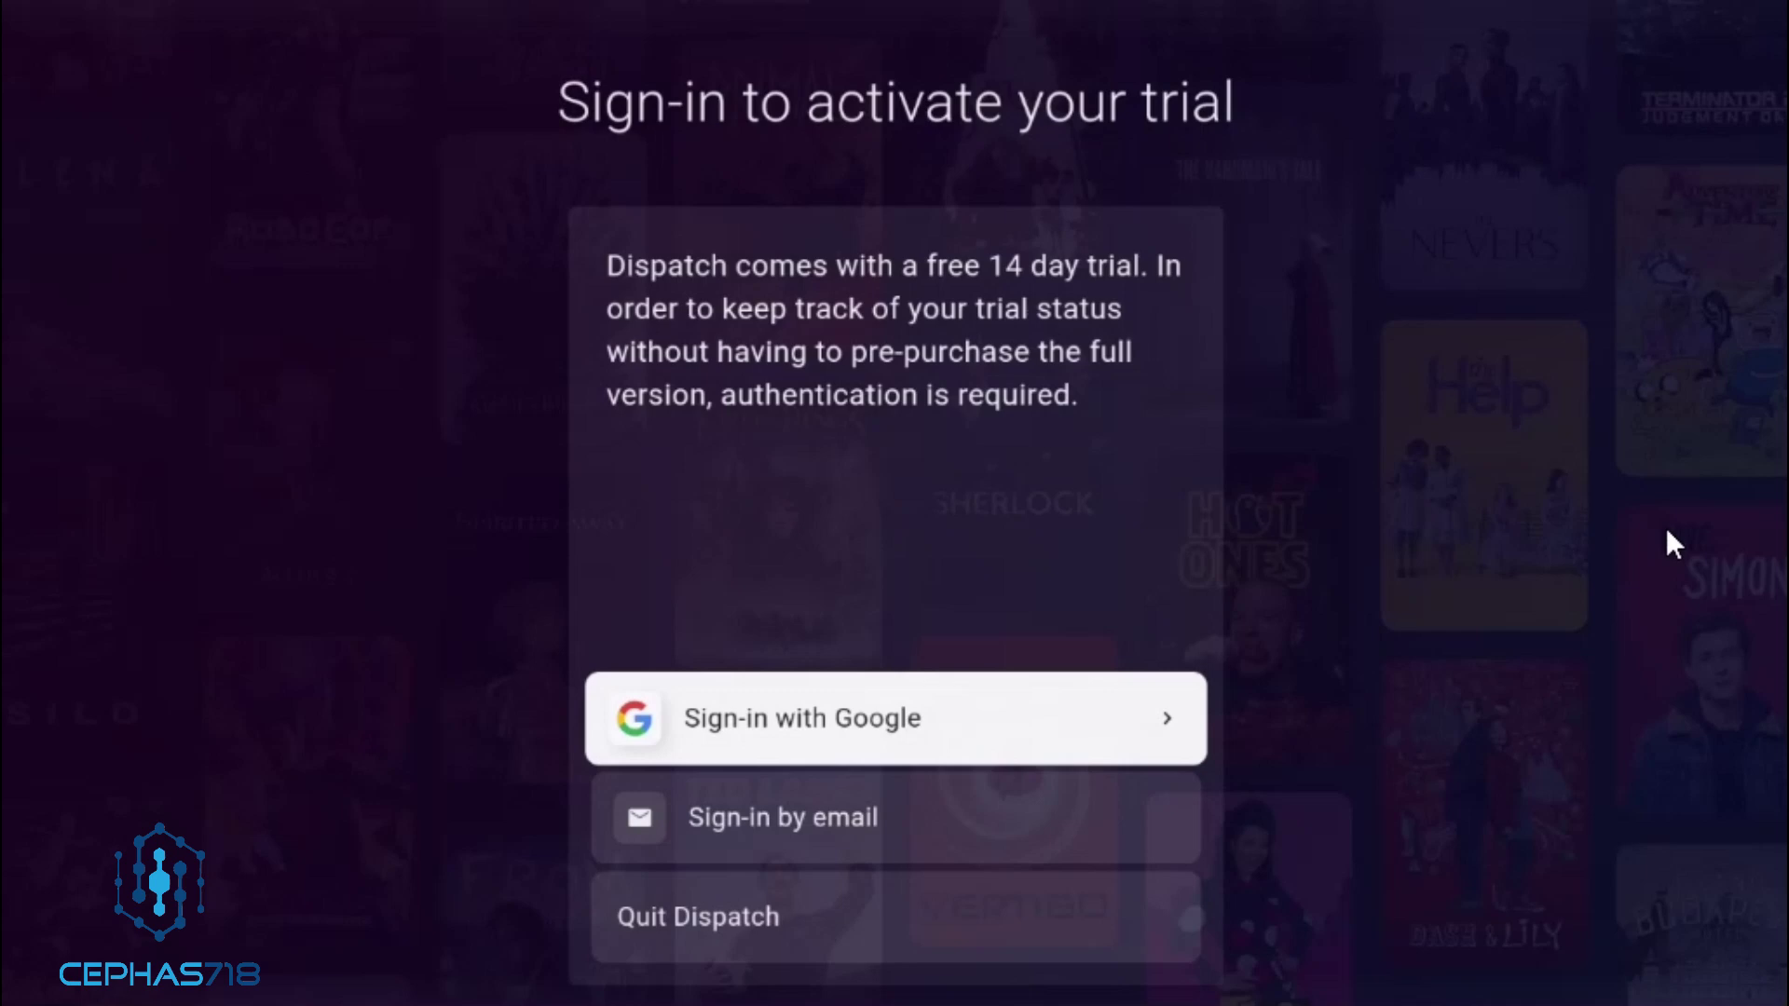
Choose Sign-in by email to activate the free 14-day trial
key(Down)
key(Up)
key(Down)
key(Up)
key(Down)
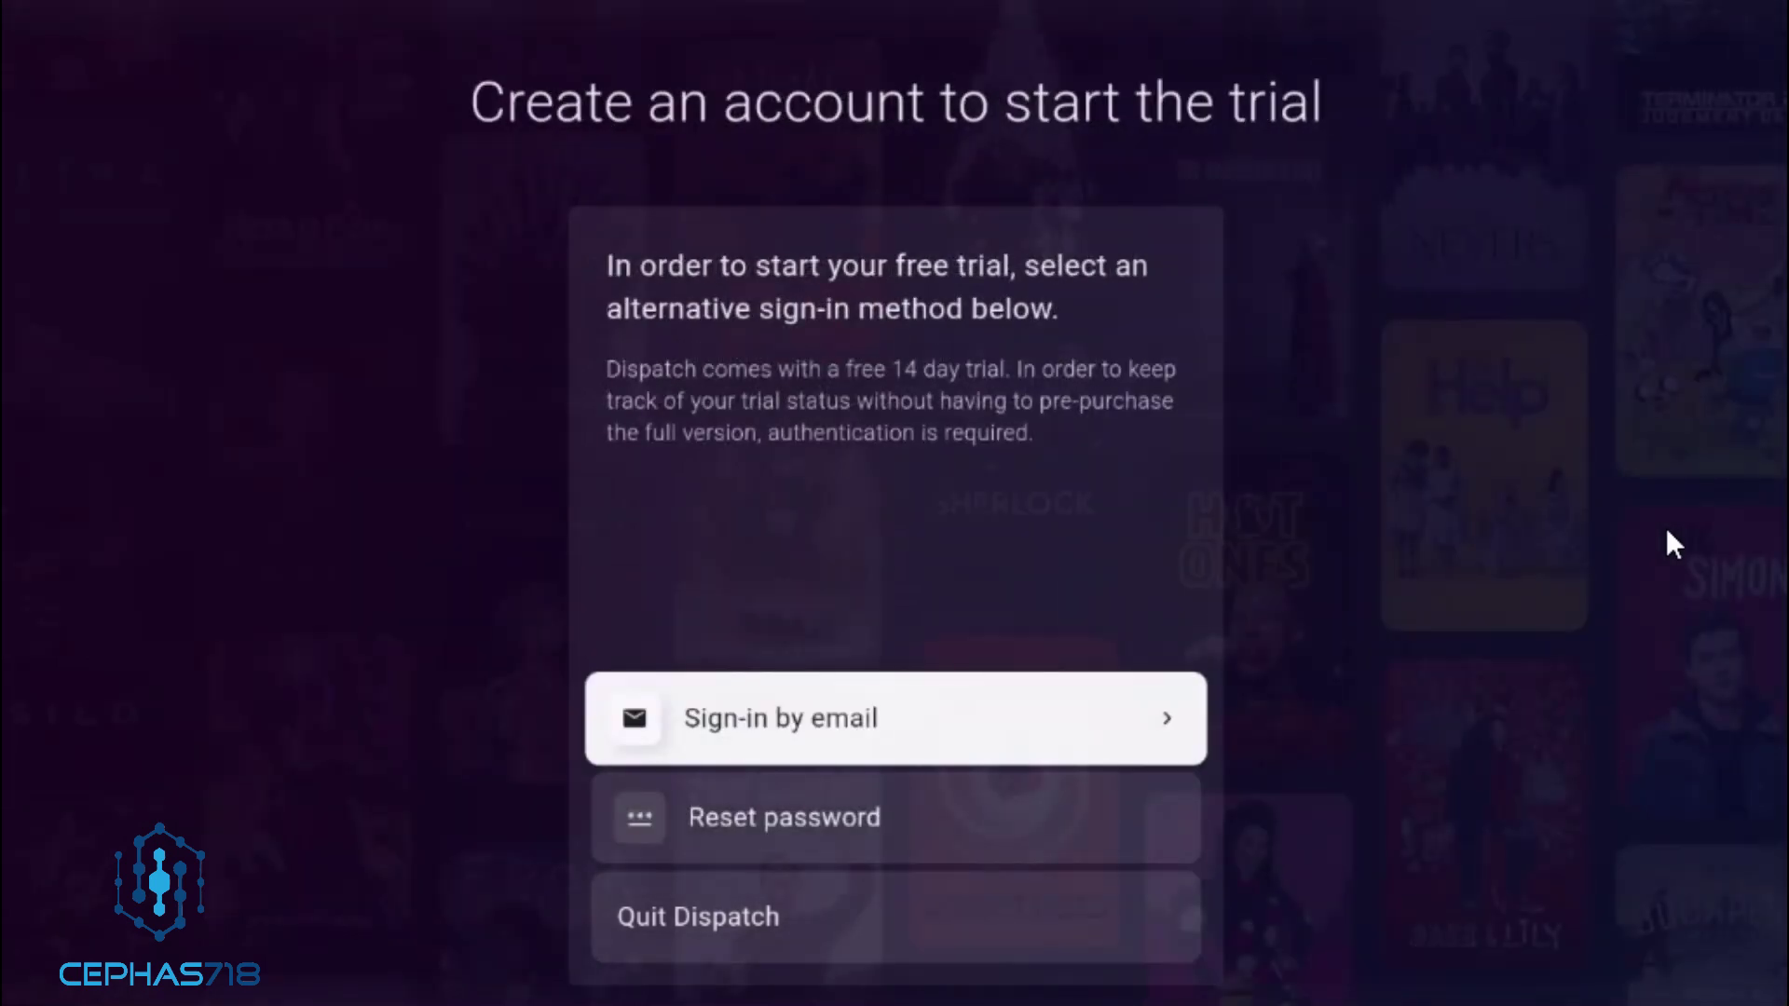
key(Return)
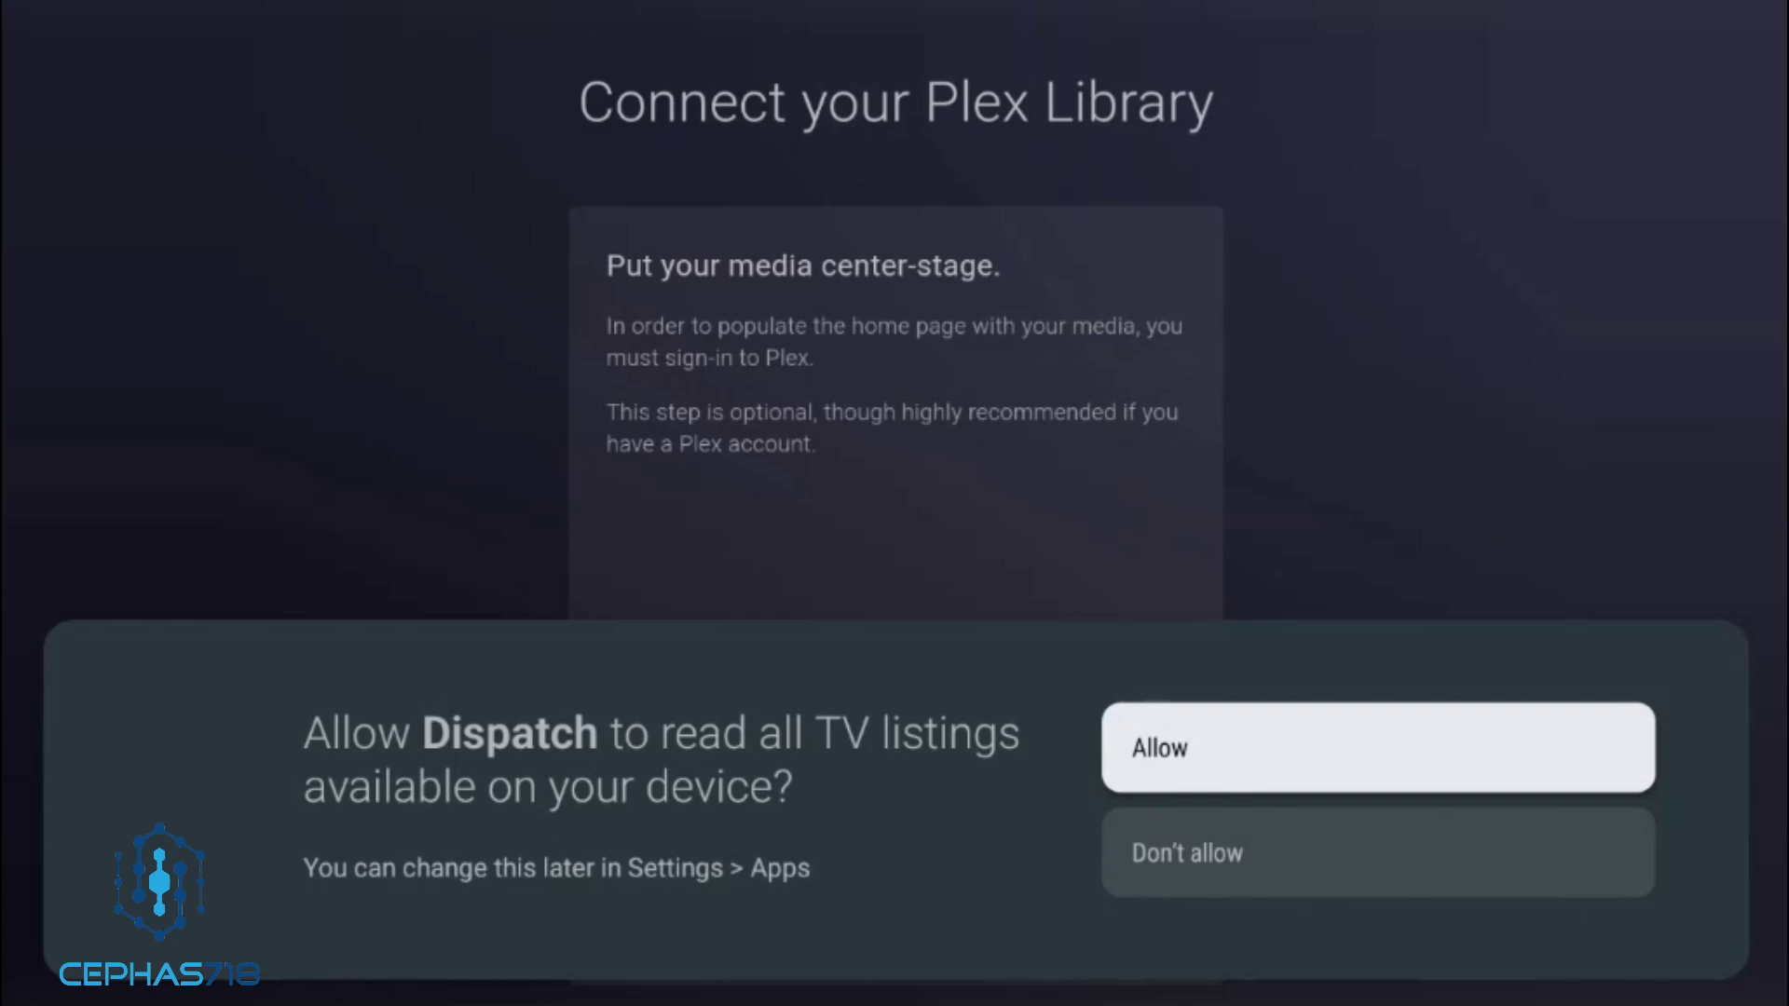
Allow Dispatch to read TV listings and start the Plex sign-in
key(Return)
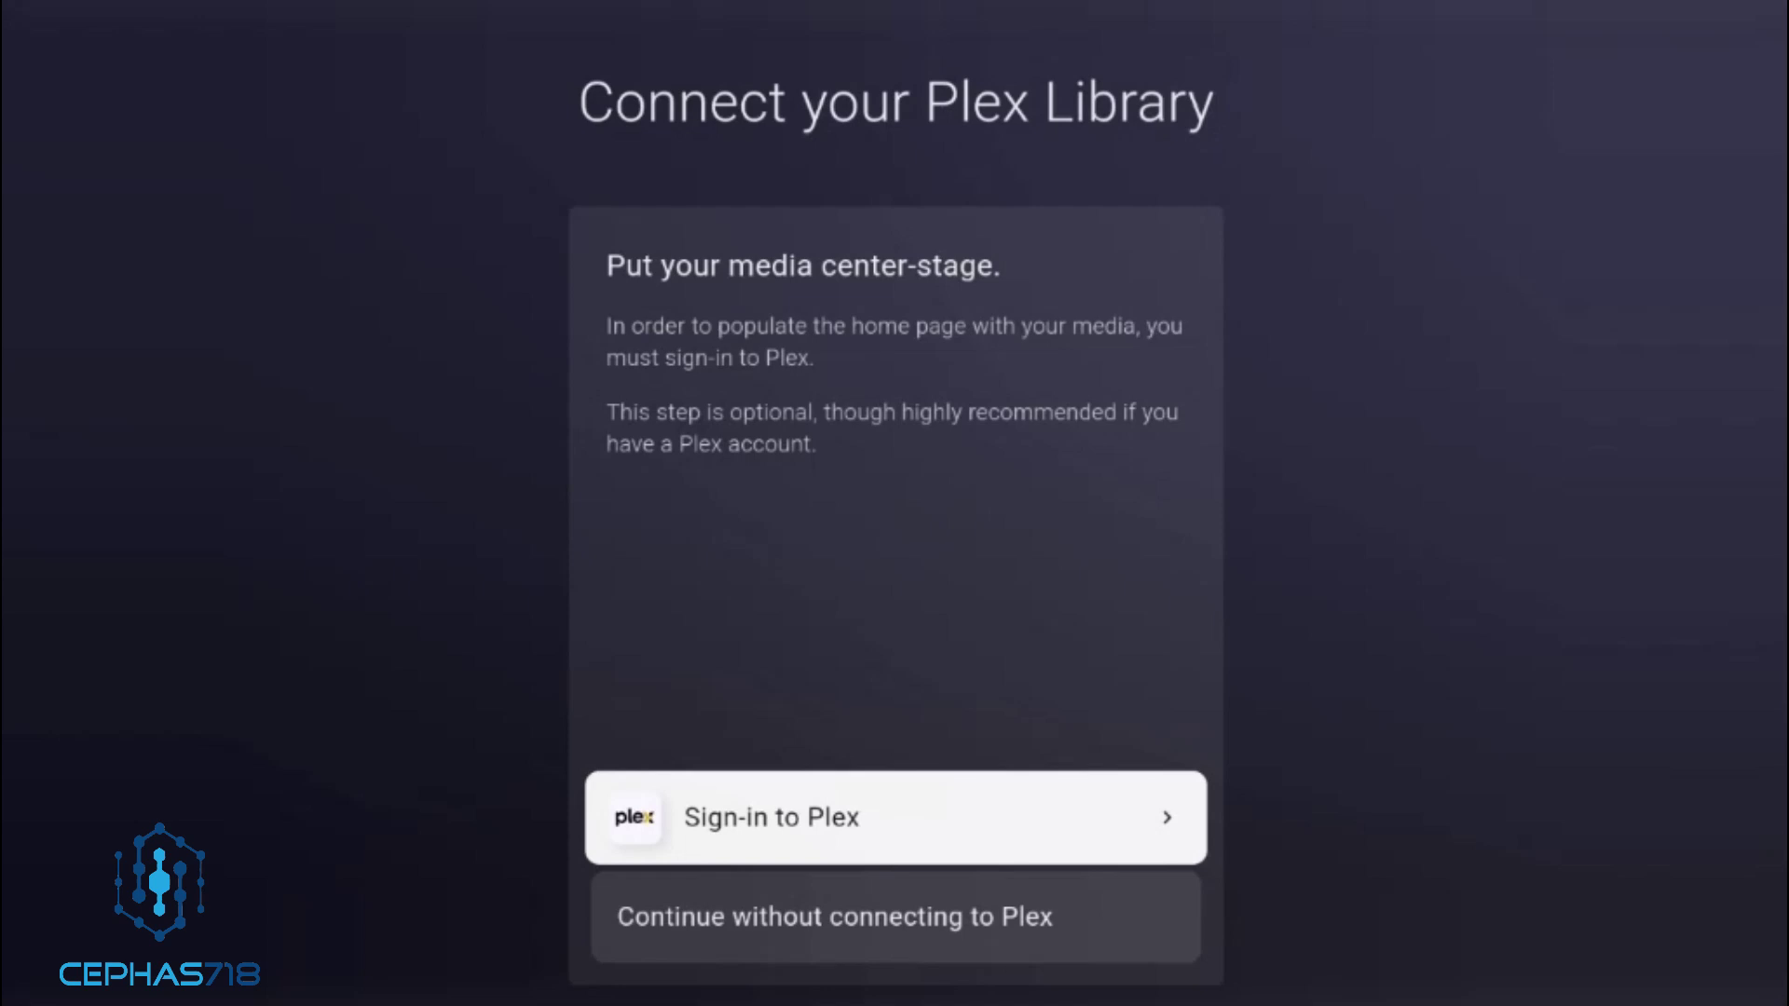
key(Down)
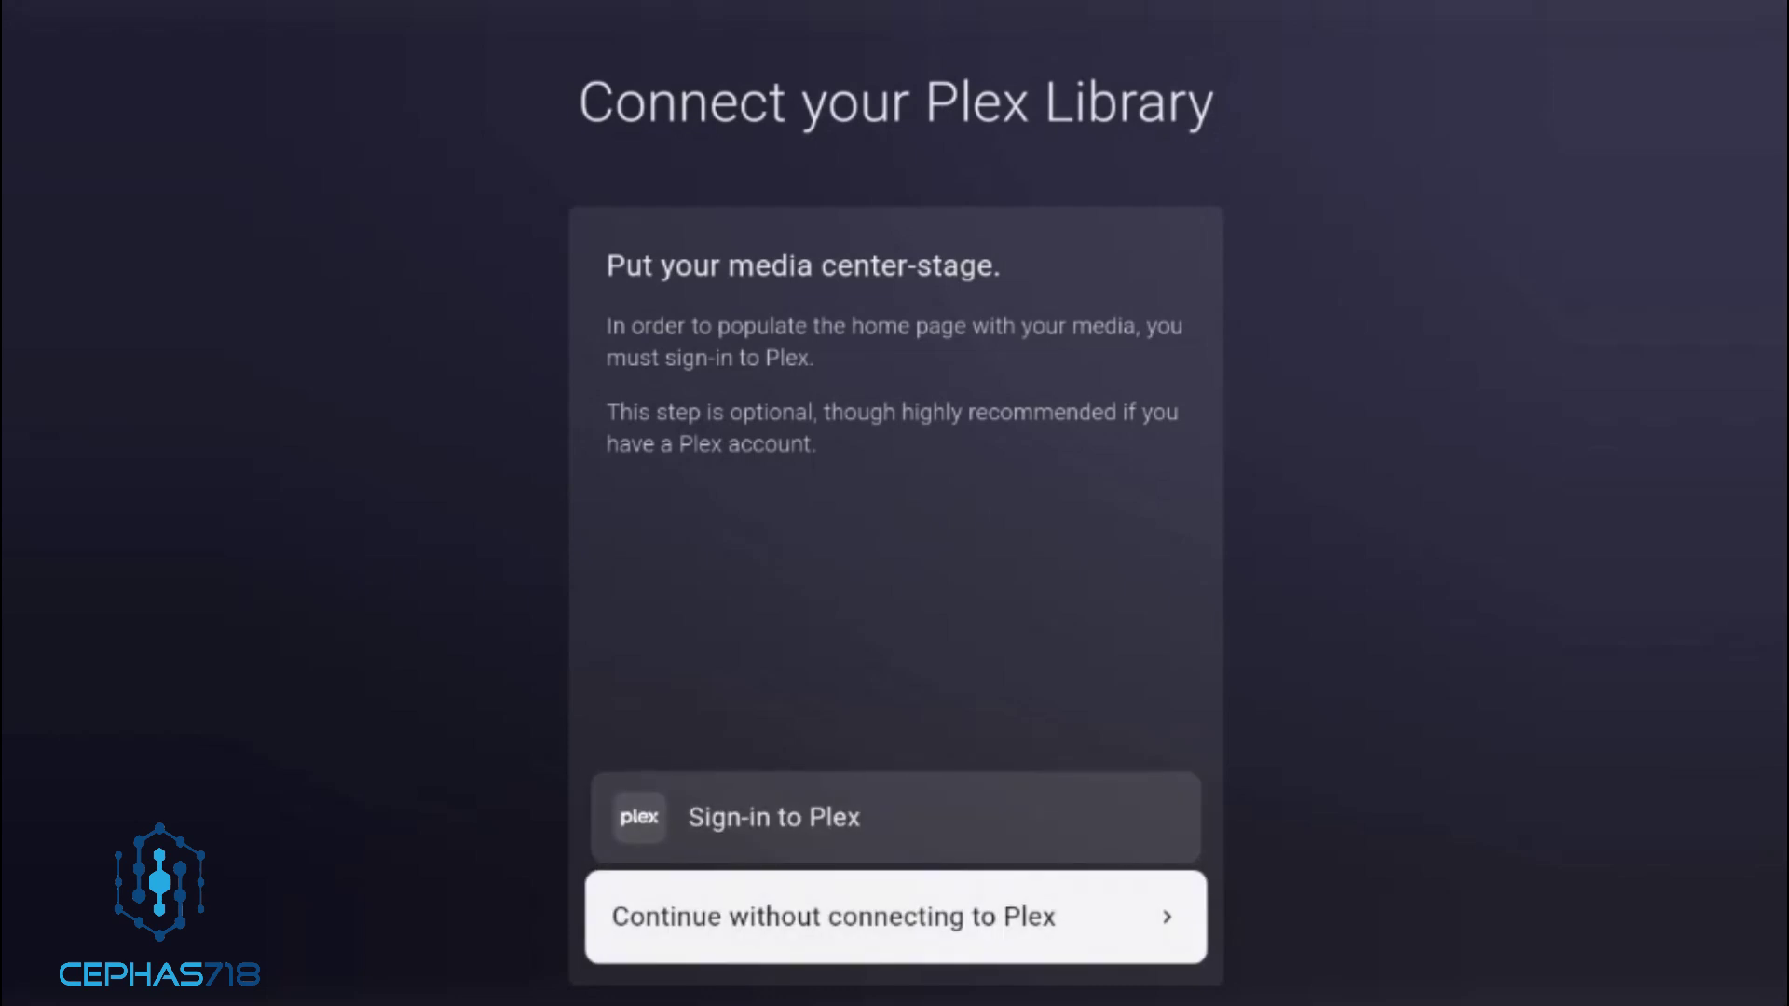
key(Up)
key(Return)
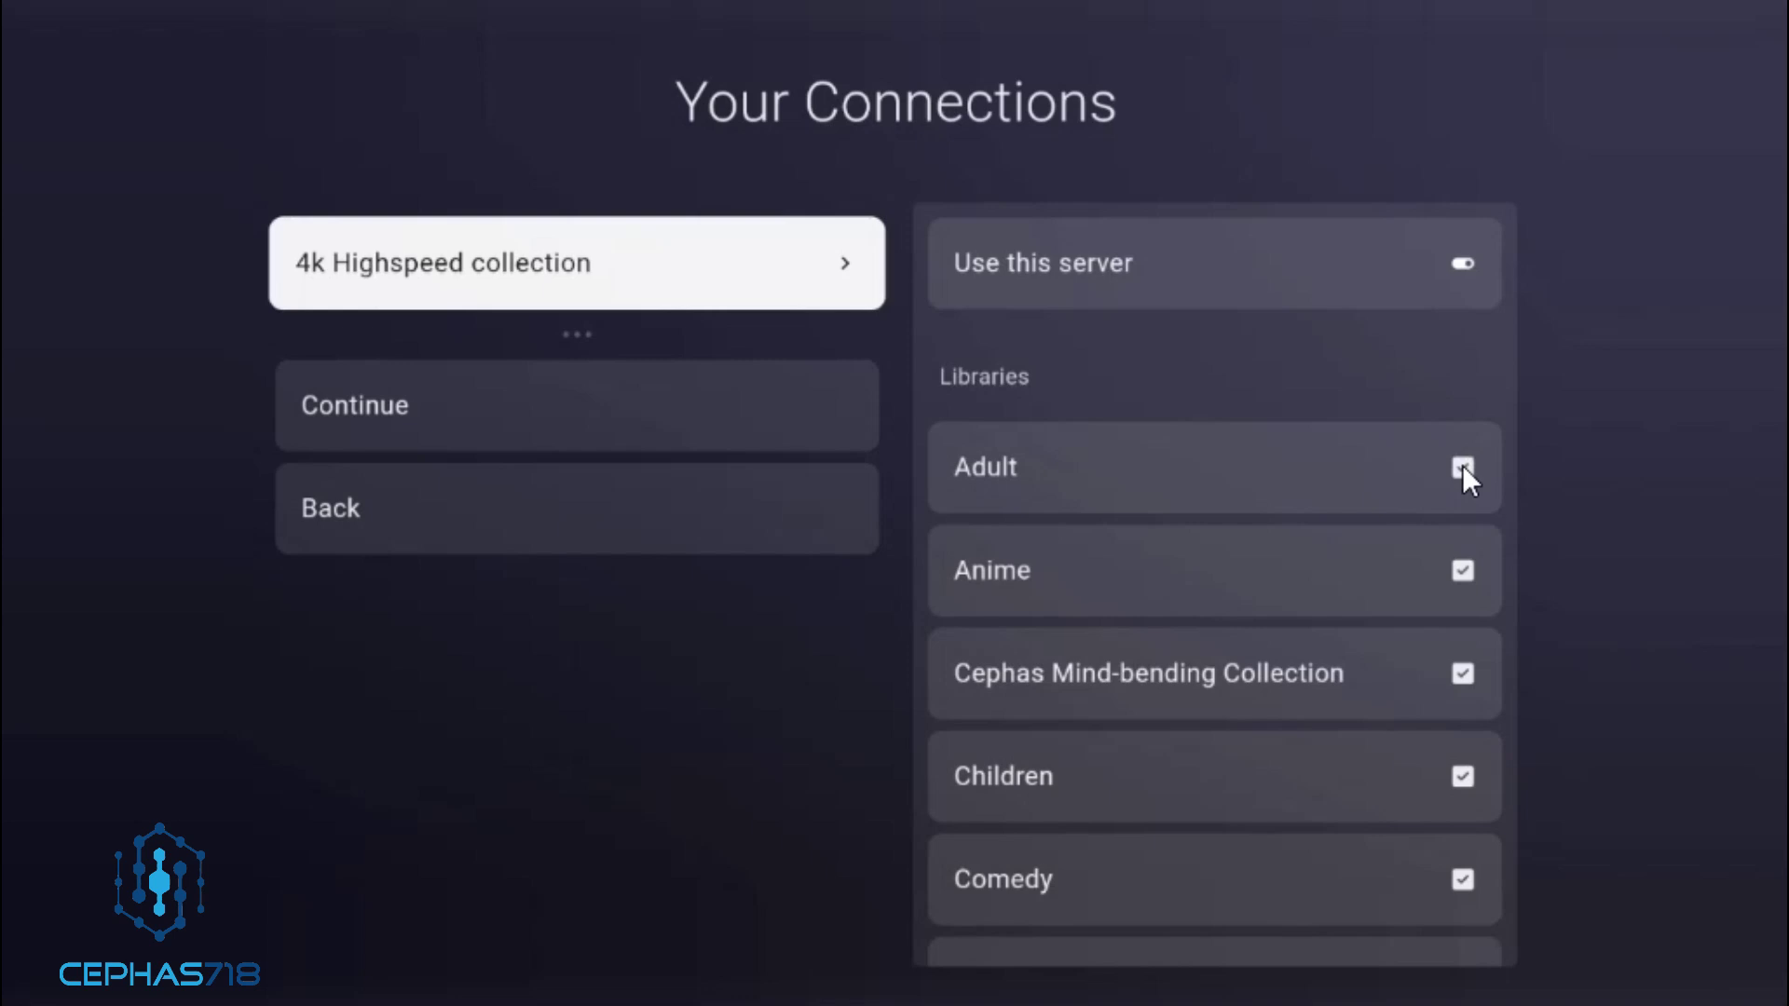
Continue past Your Connections and select the Default profile on Manage Profiles
key(Down)
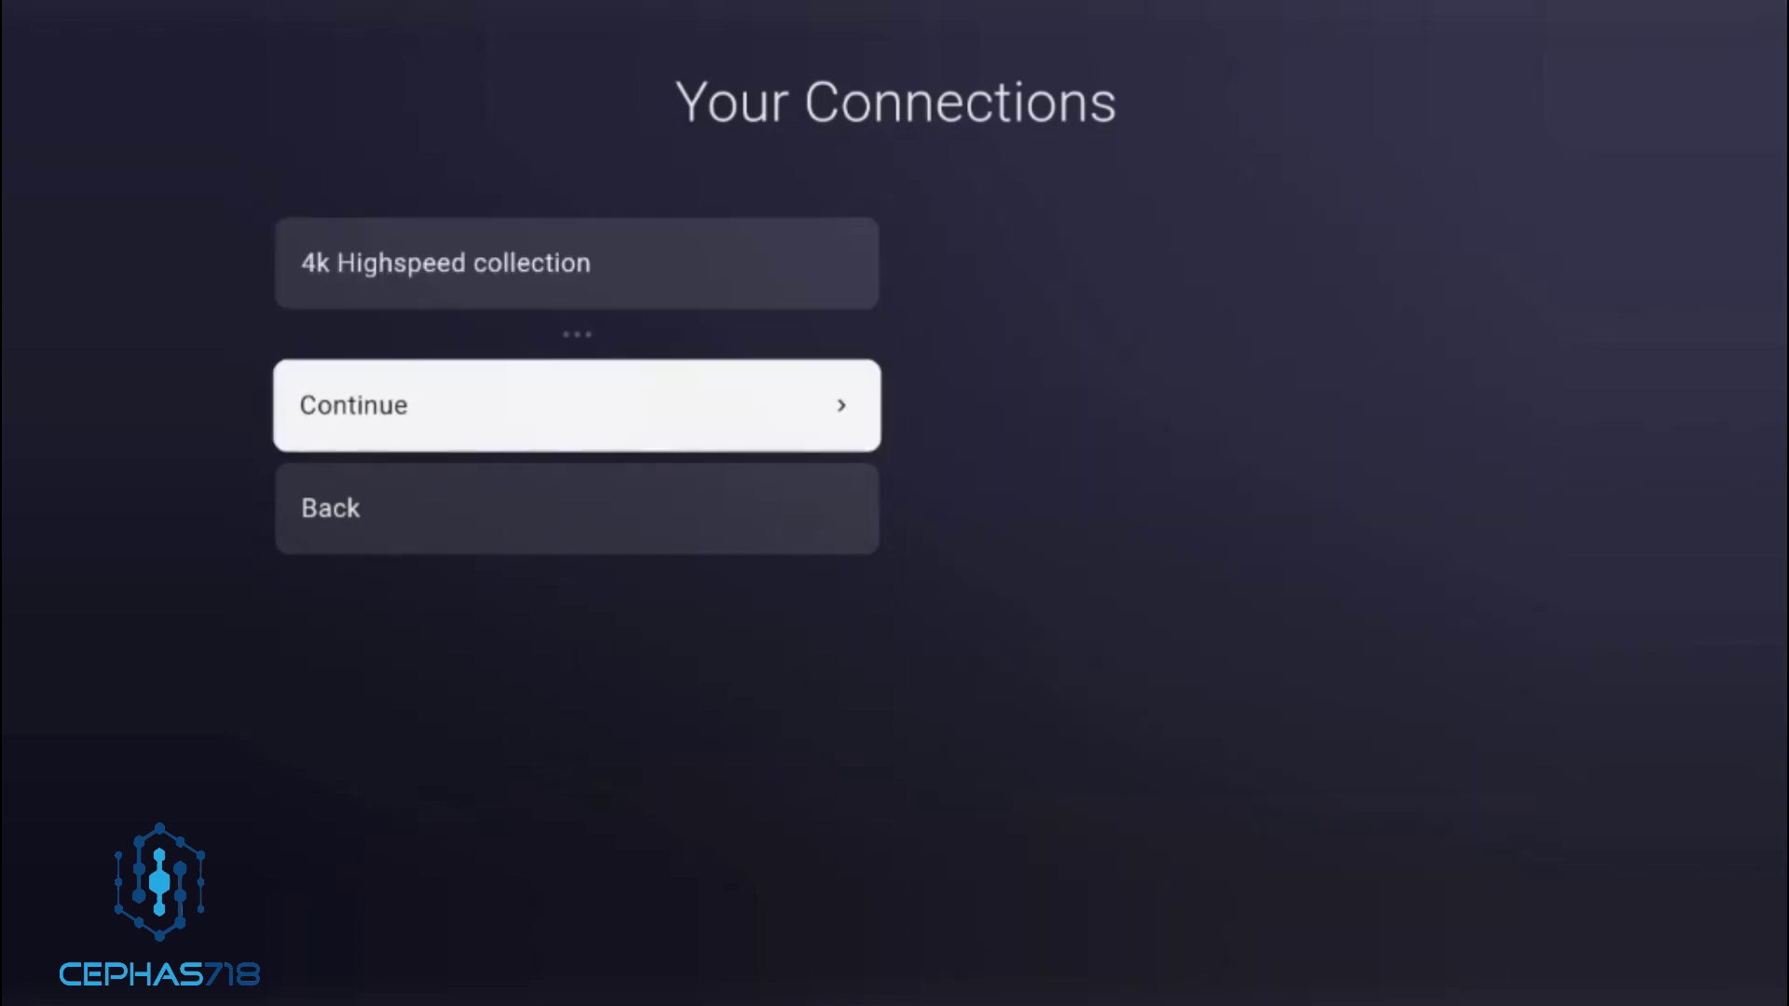
key(Return)
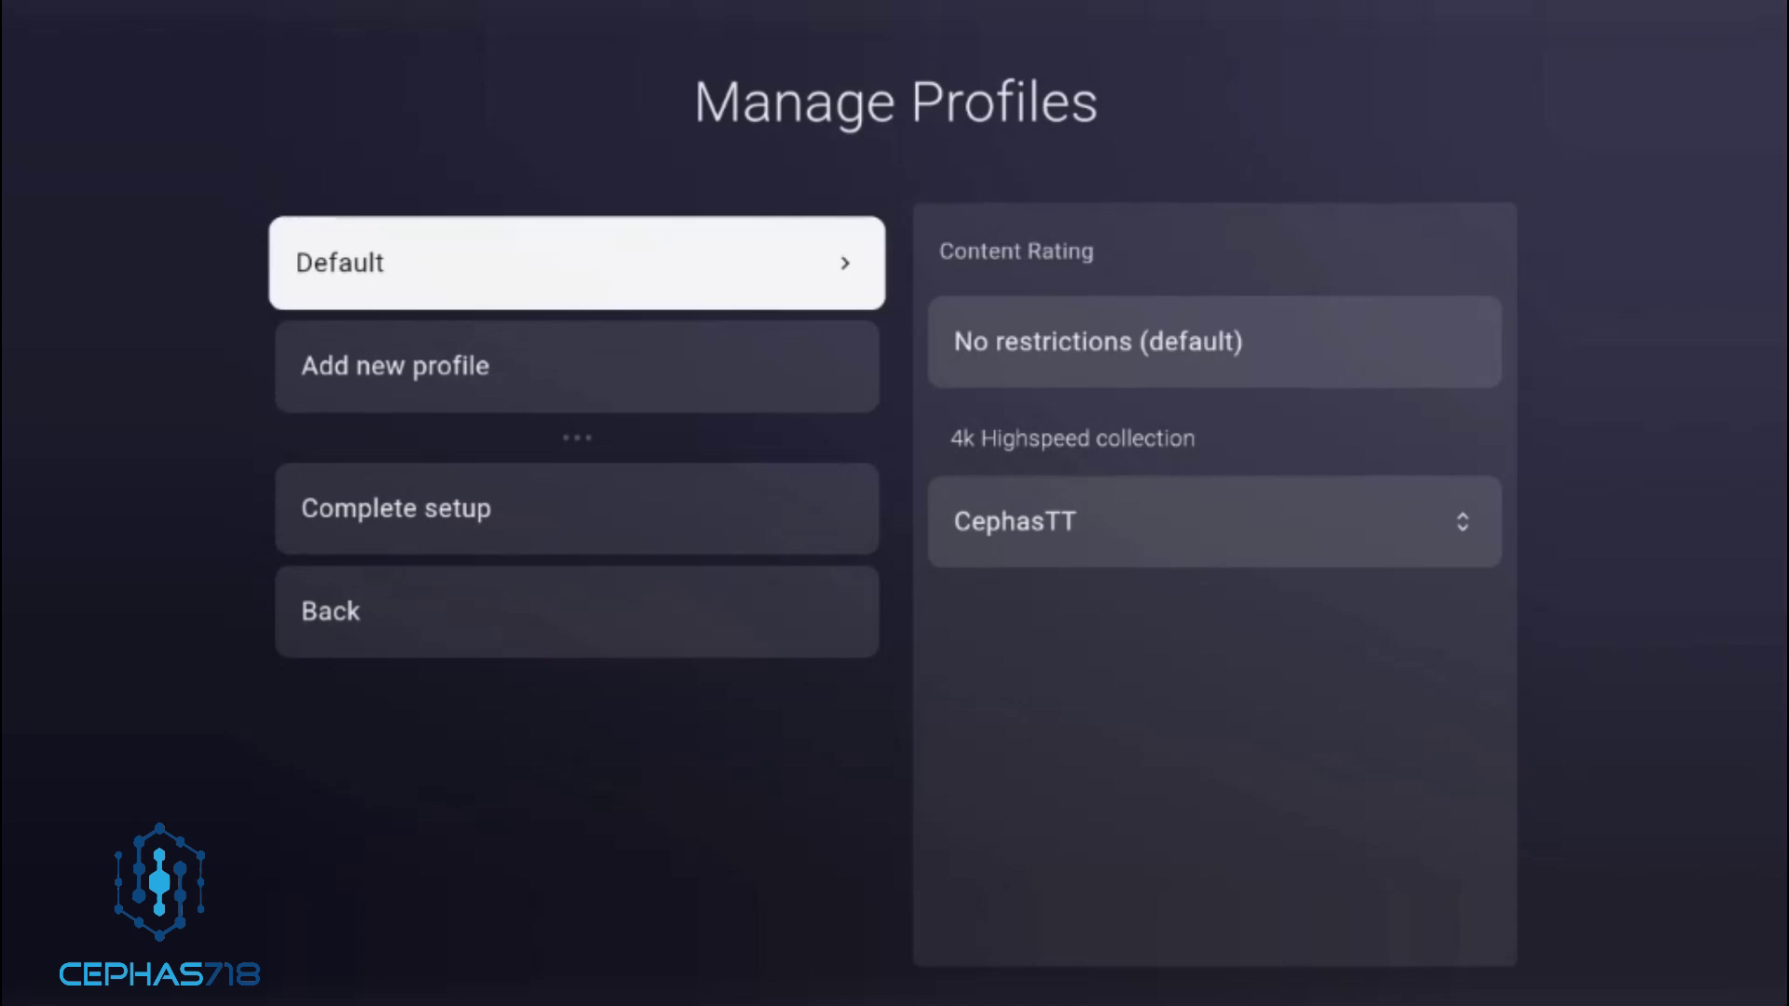
key(Down)
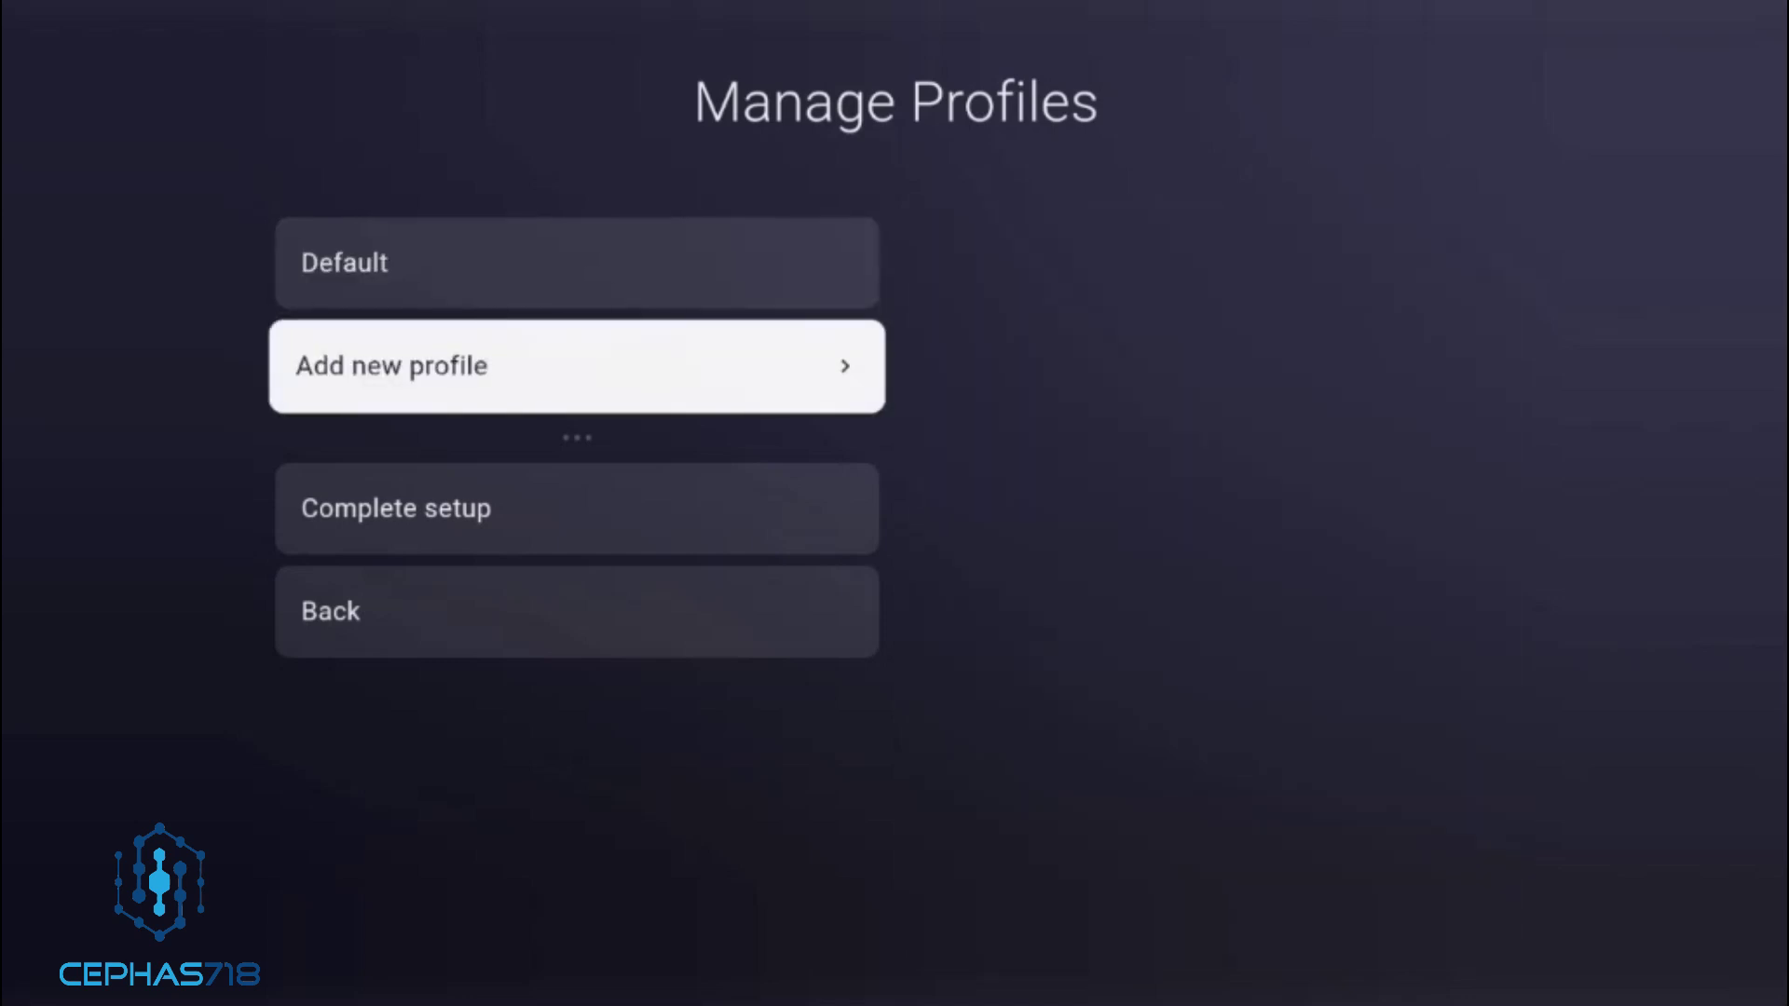
key(Up)
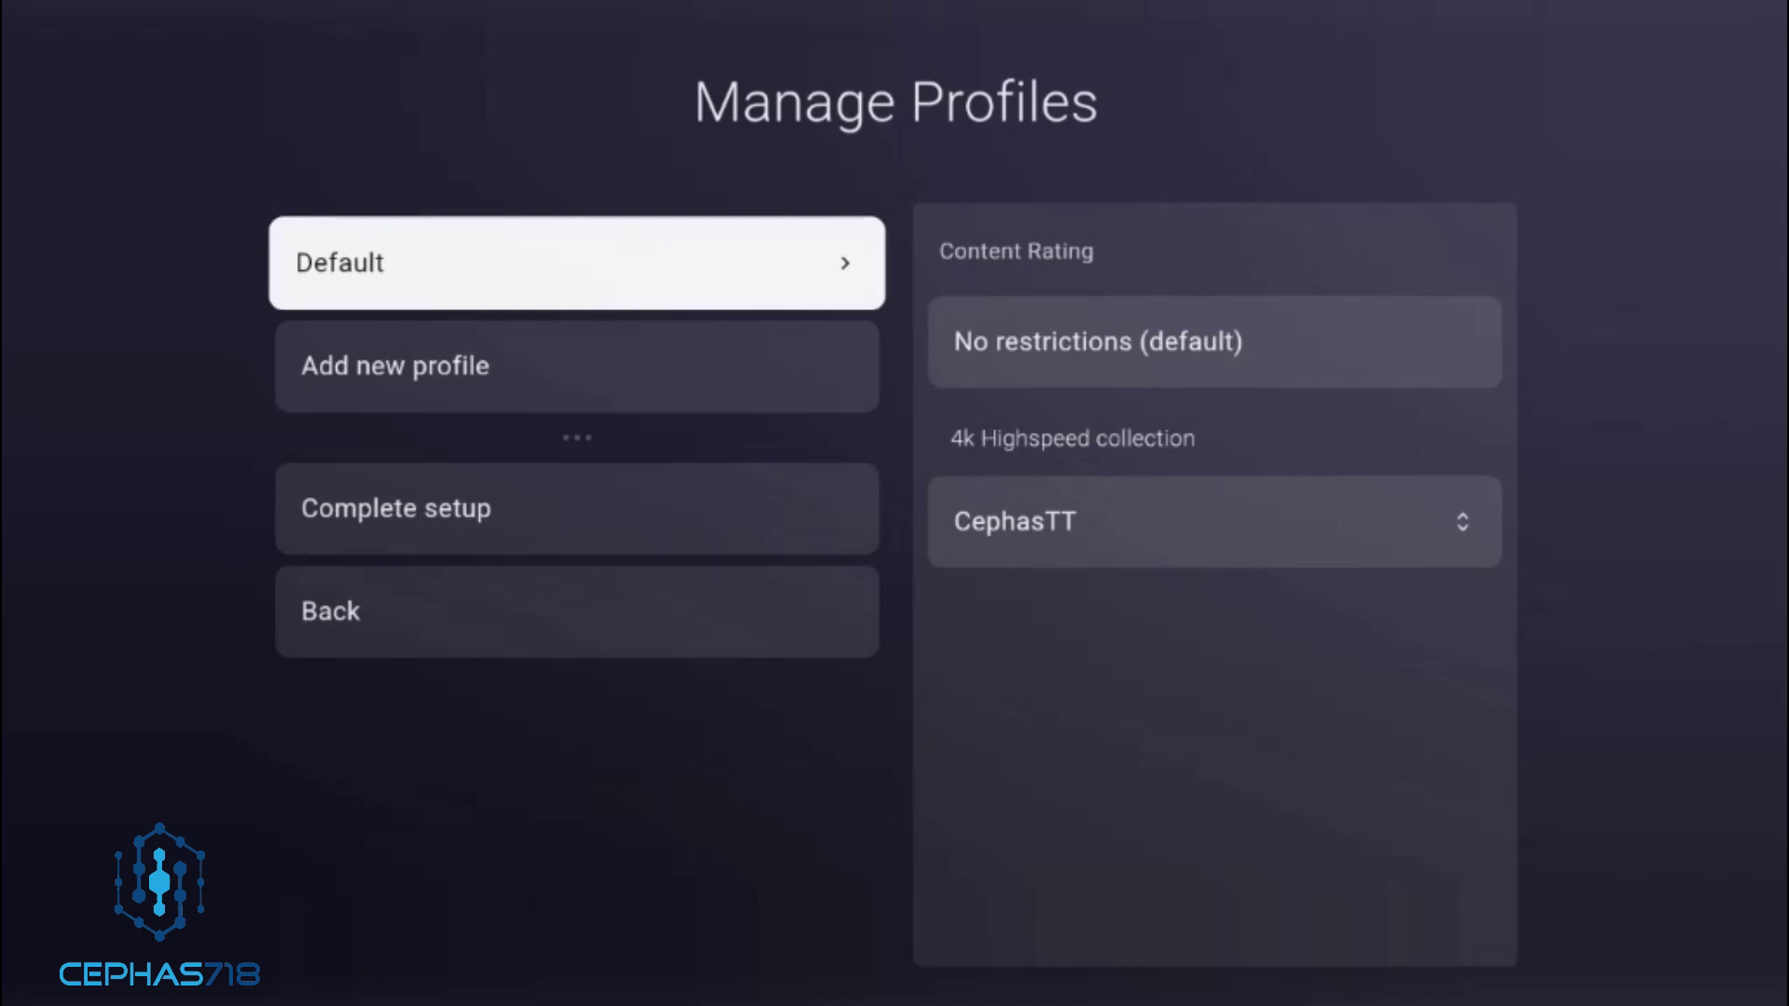
Set the Default profile's collection to 4k Media Highspeed and complete setup
key(Right)
key(Down)
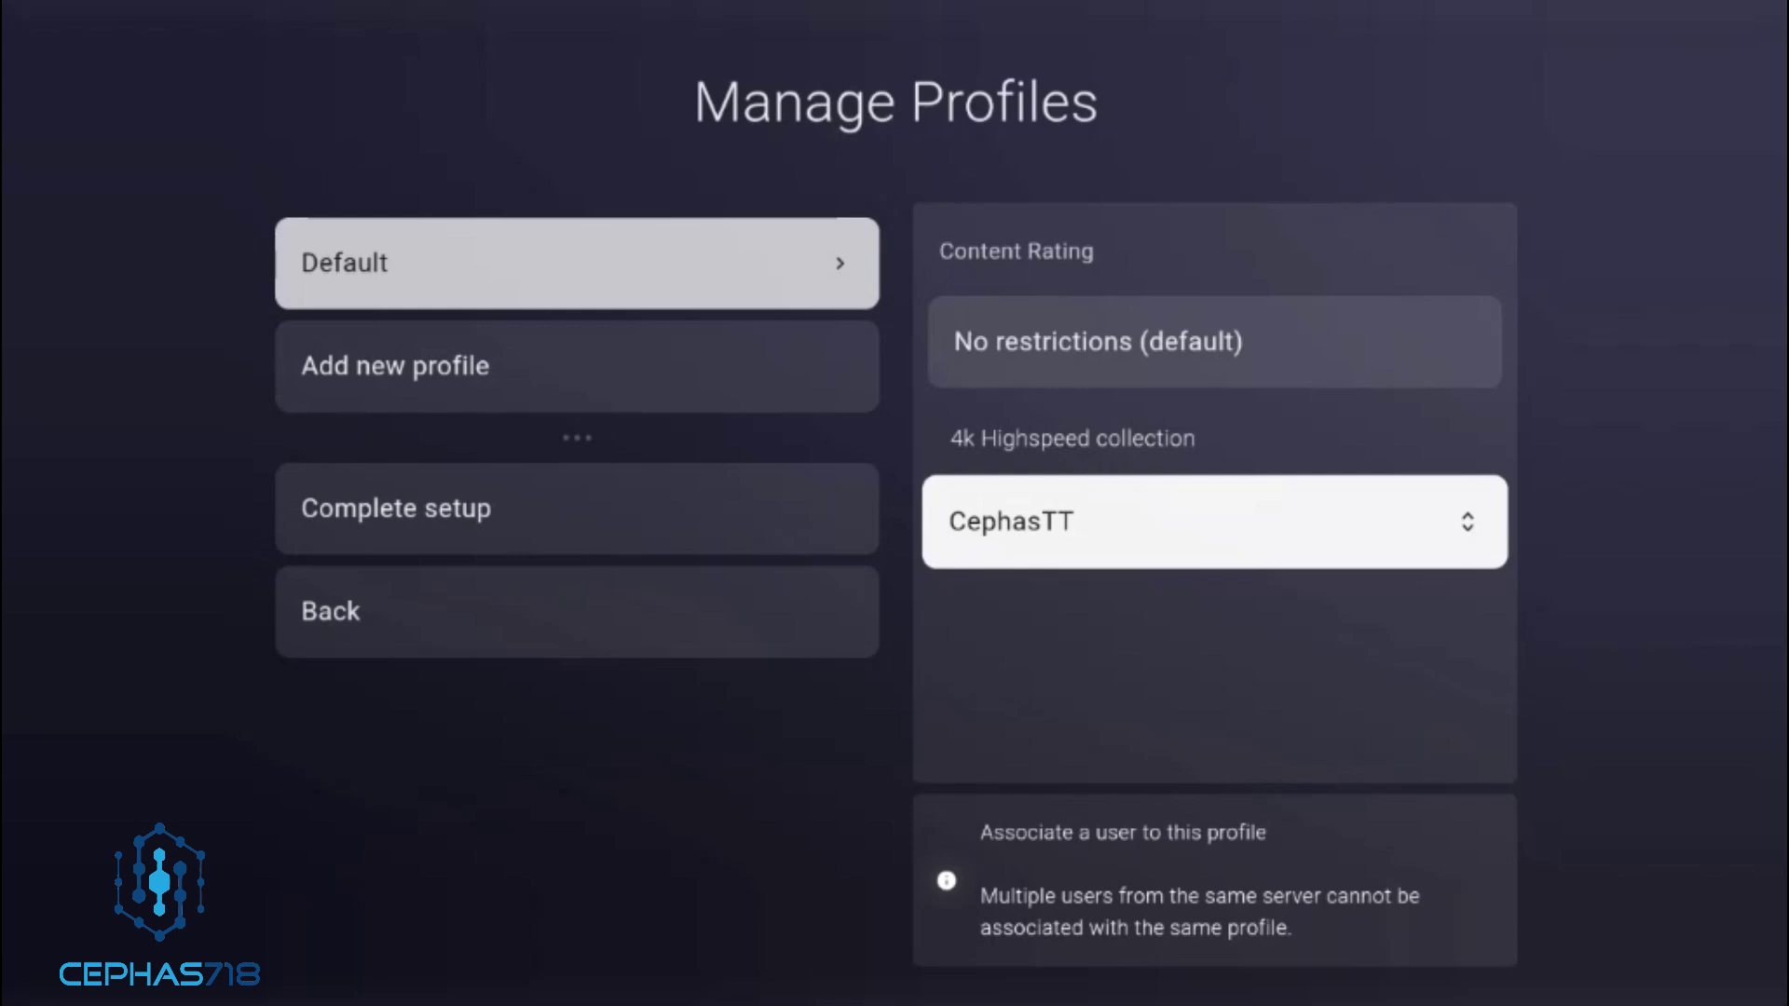
key(Right)
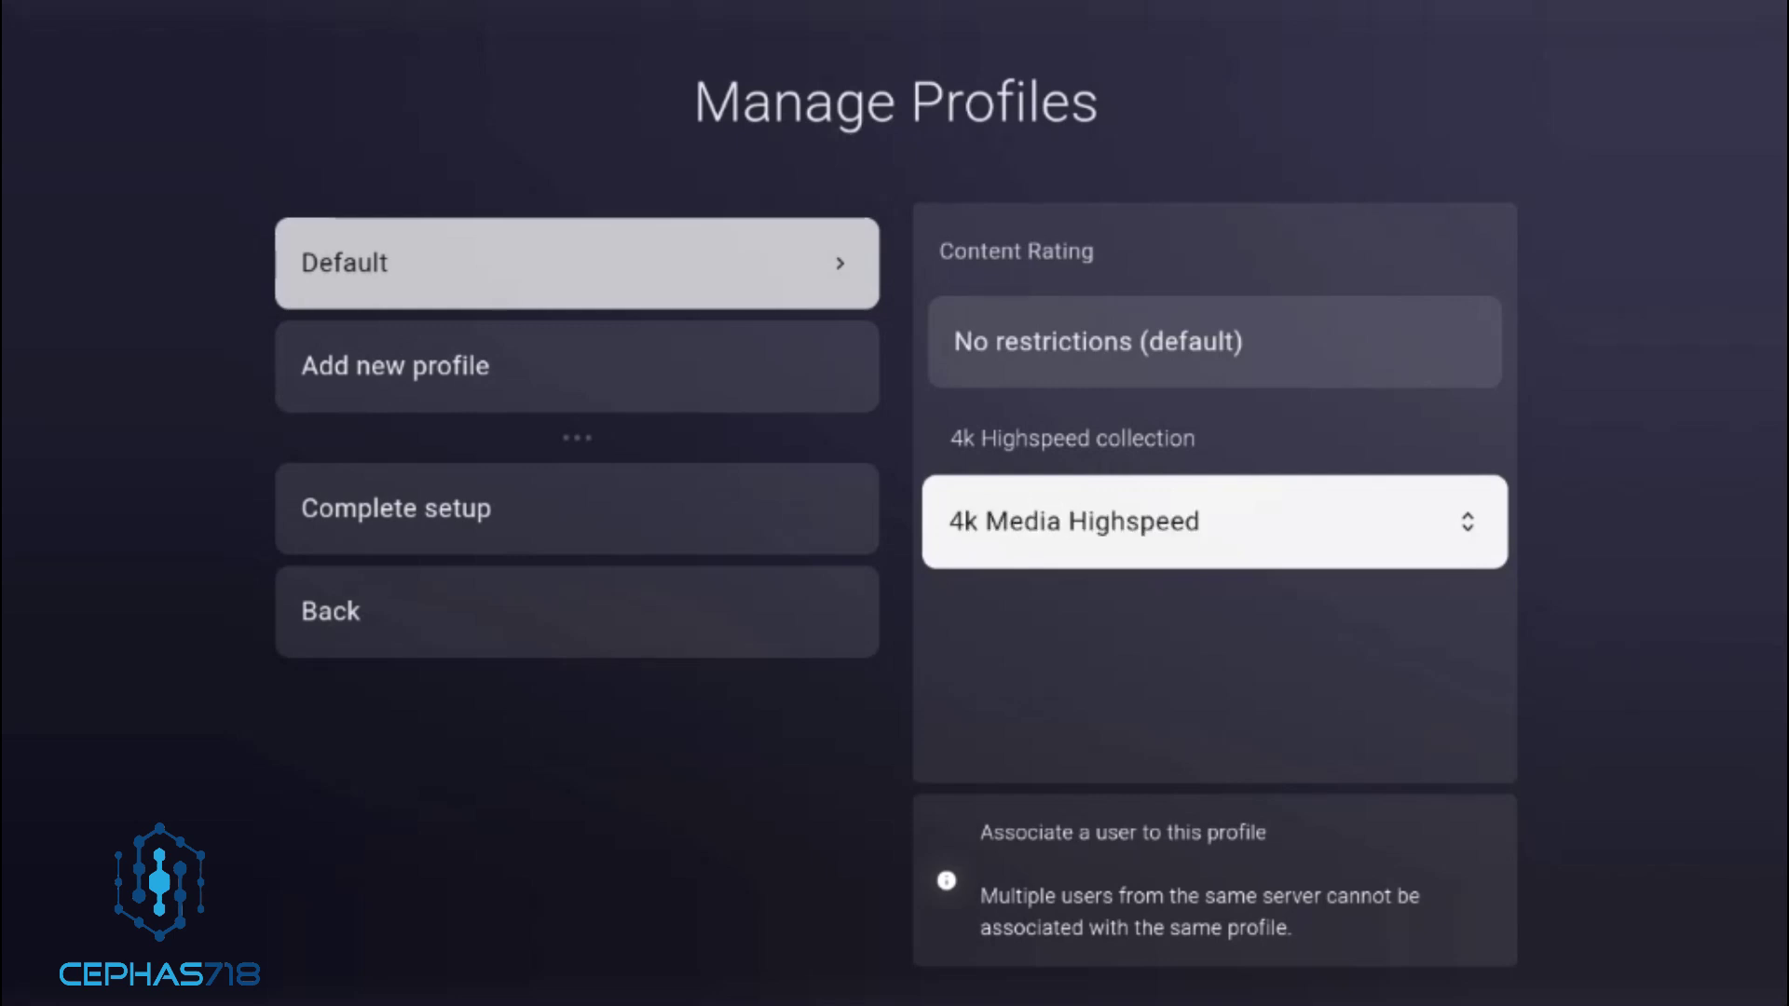
key(Left)
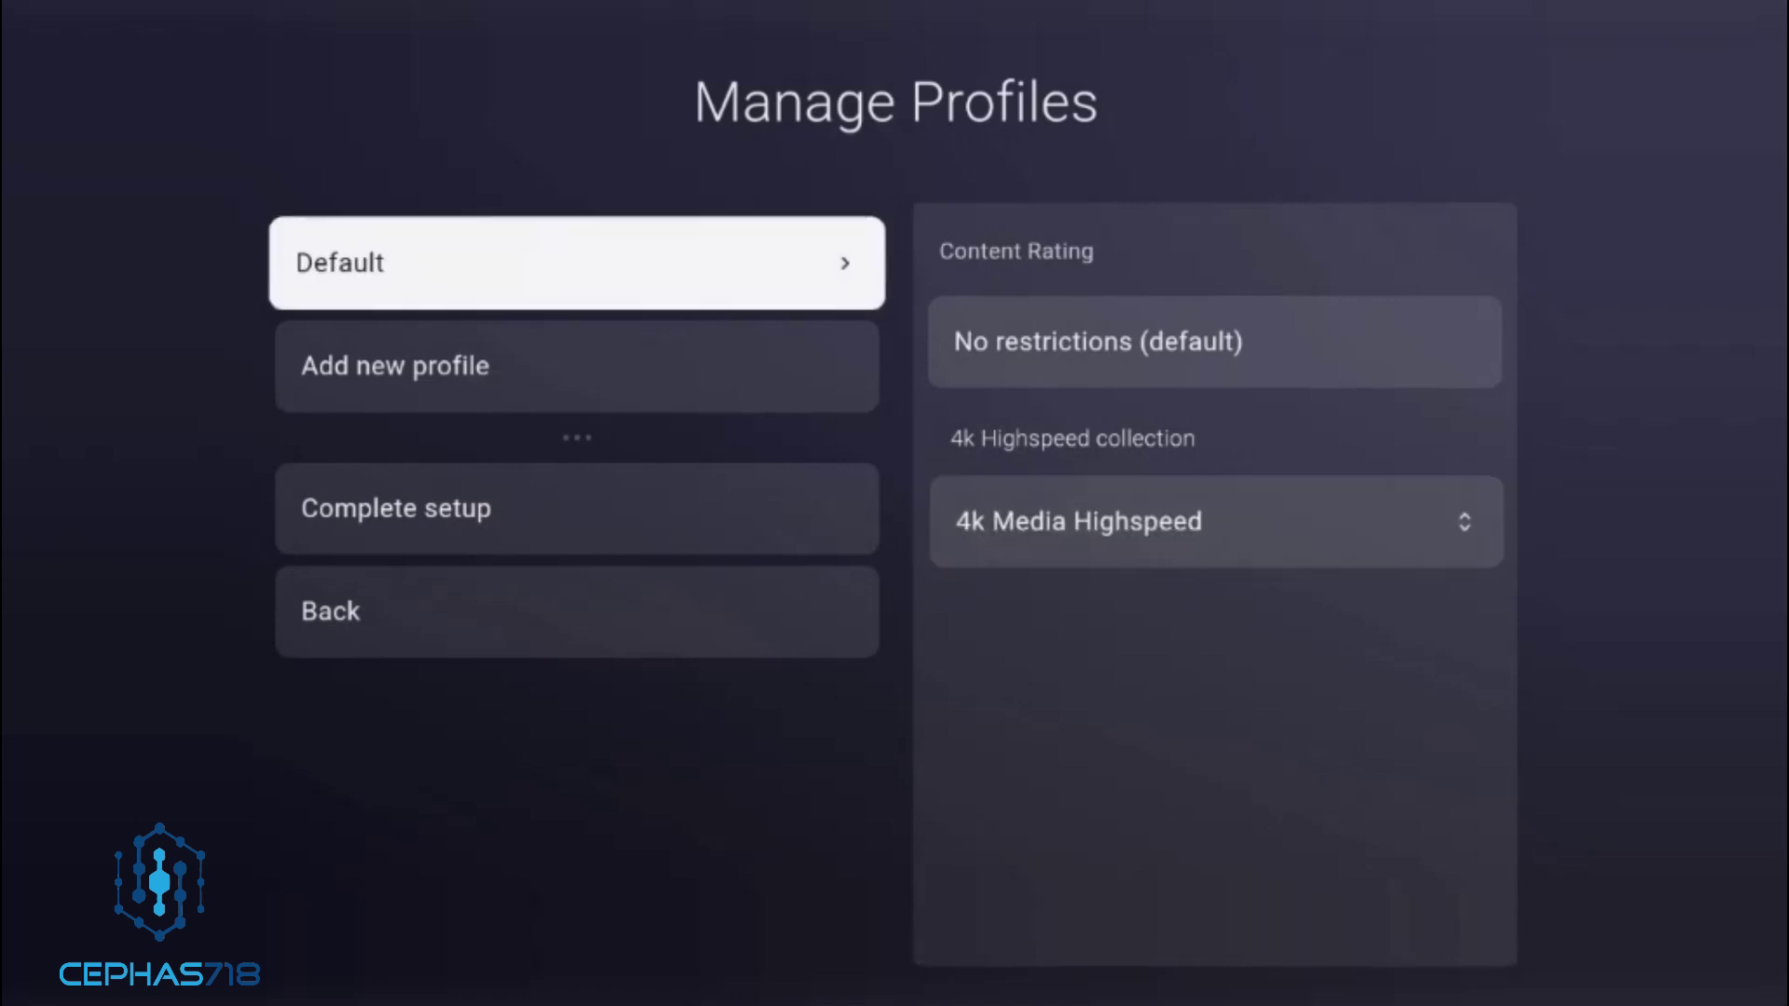
key(Down)
key(Down)
key(Return)
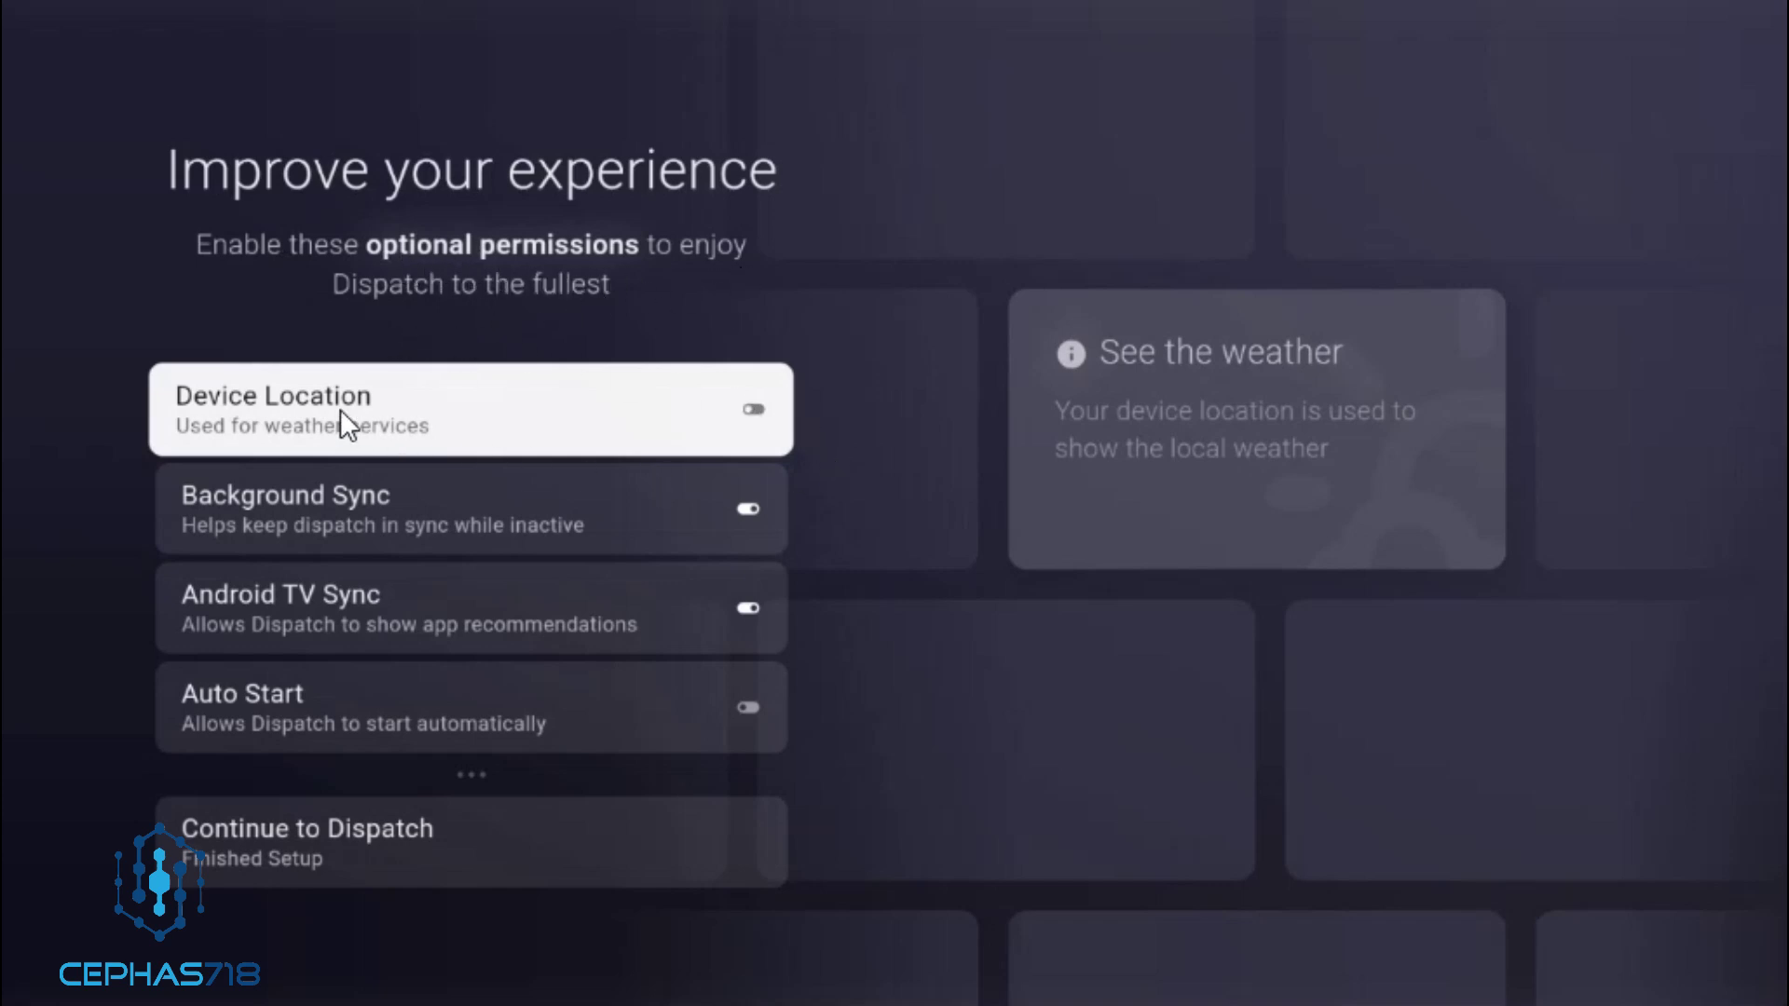
Enable Device Location while using the app, check Background and Android TV Sync, then choose Auto Start
key(Return)
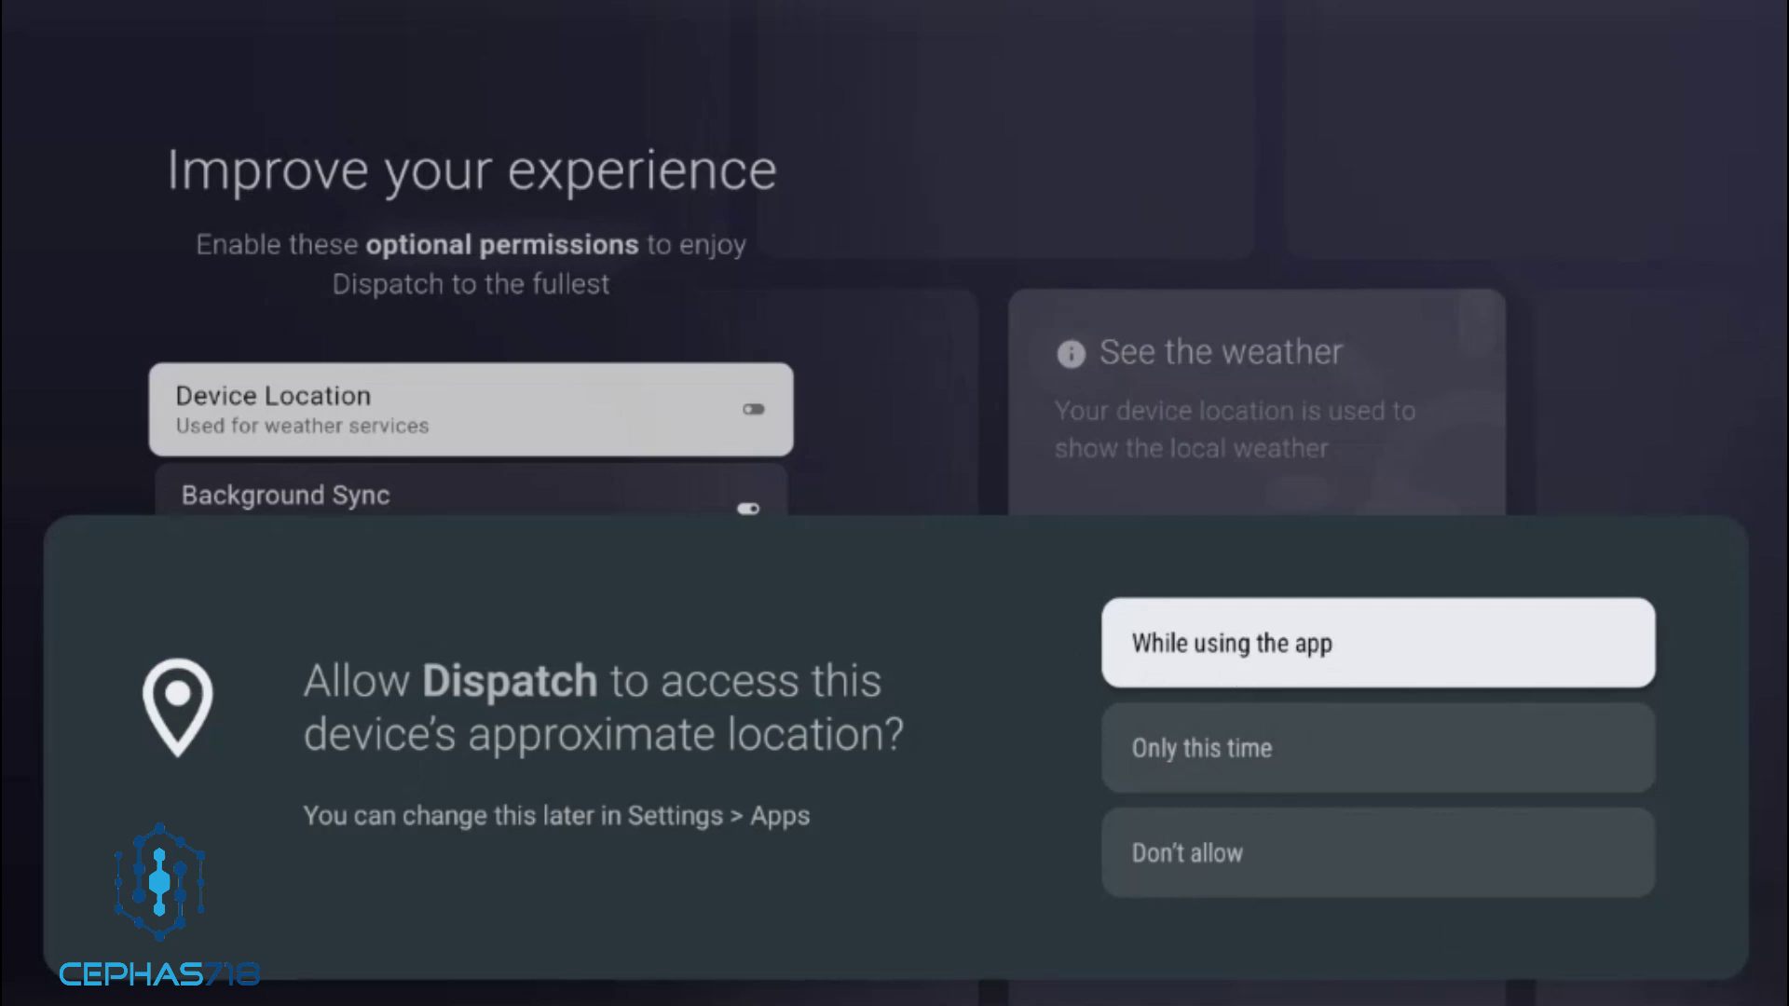
key(Return)
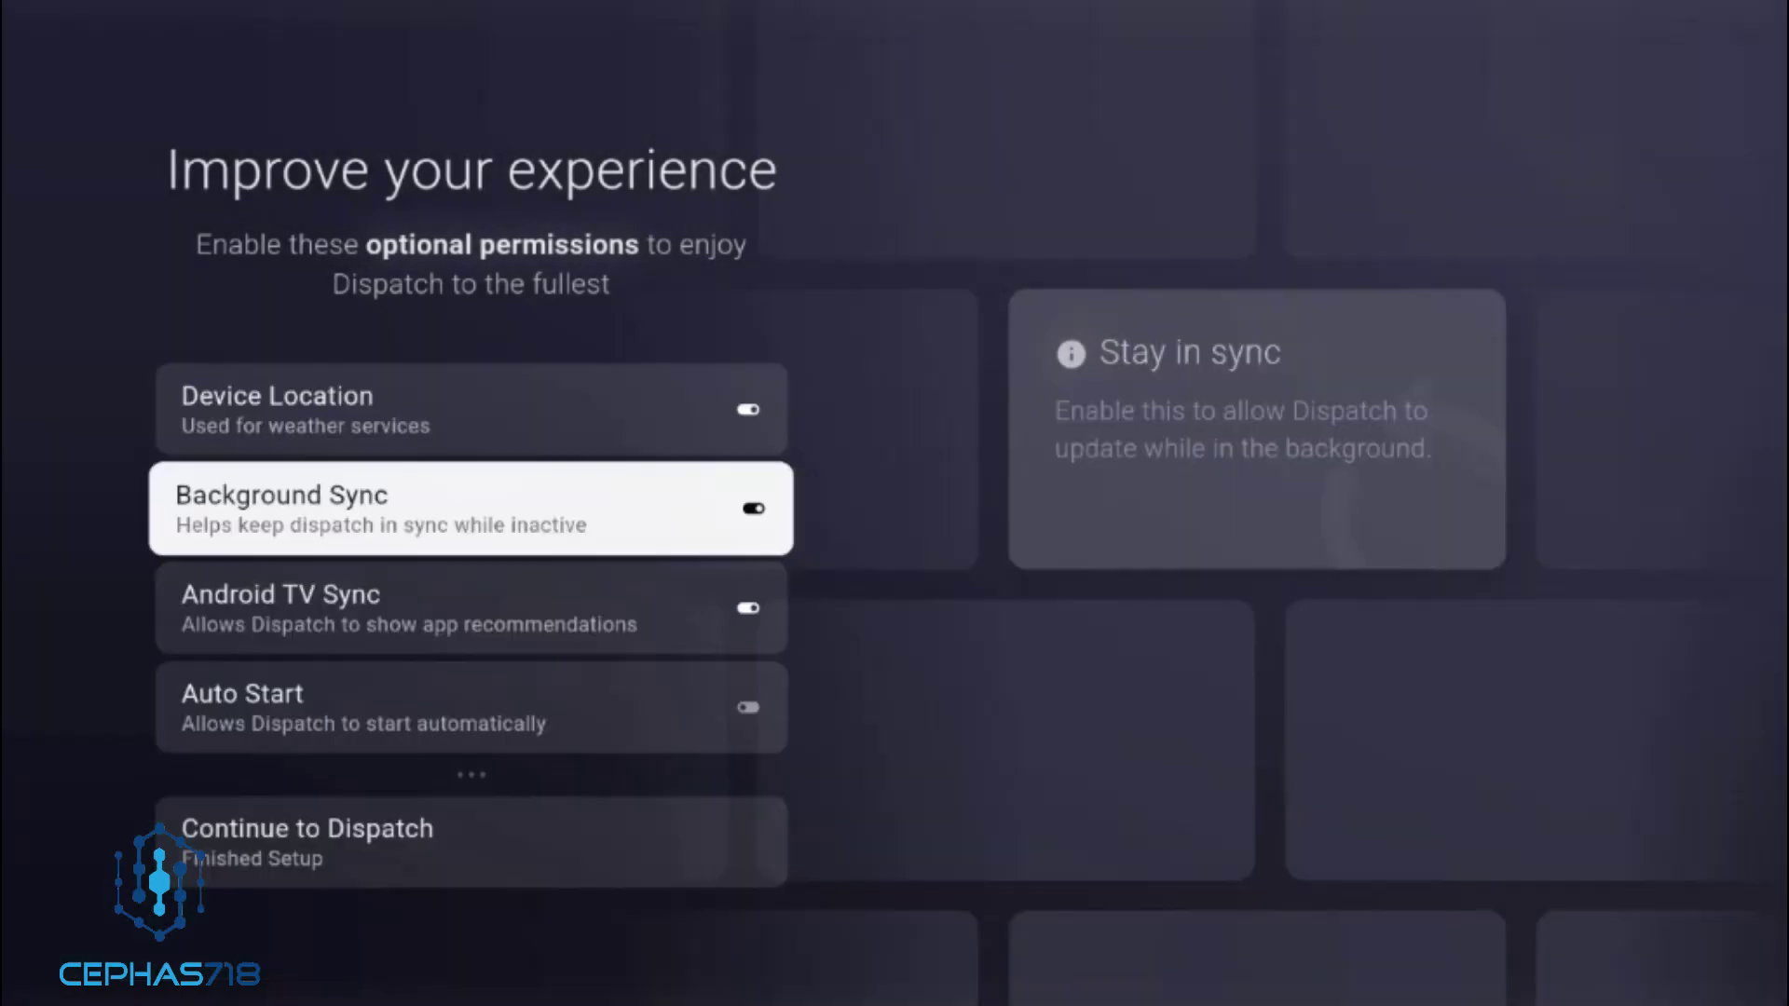
key(Return)
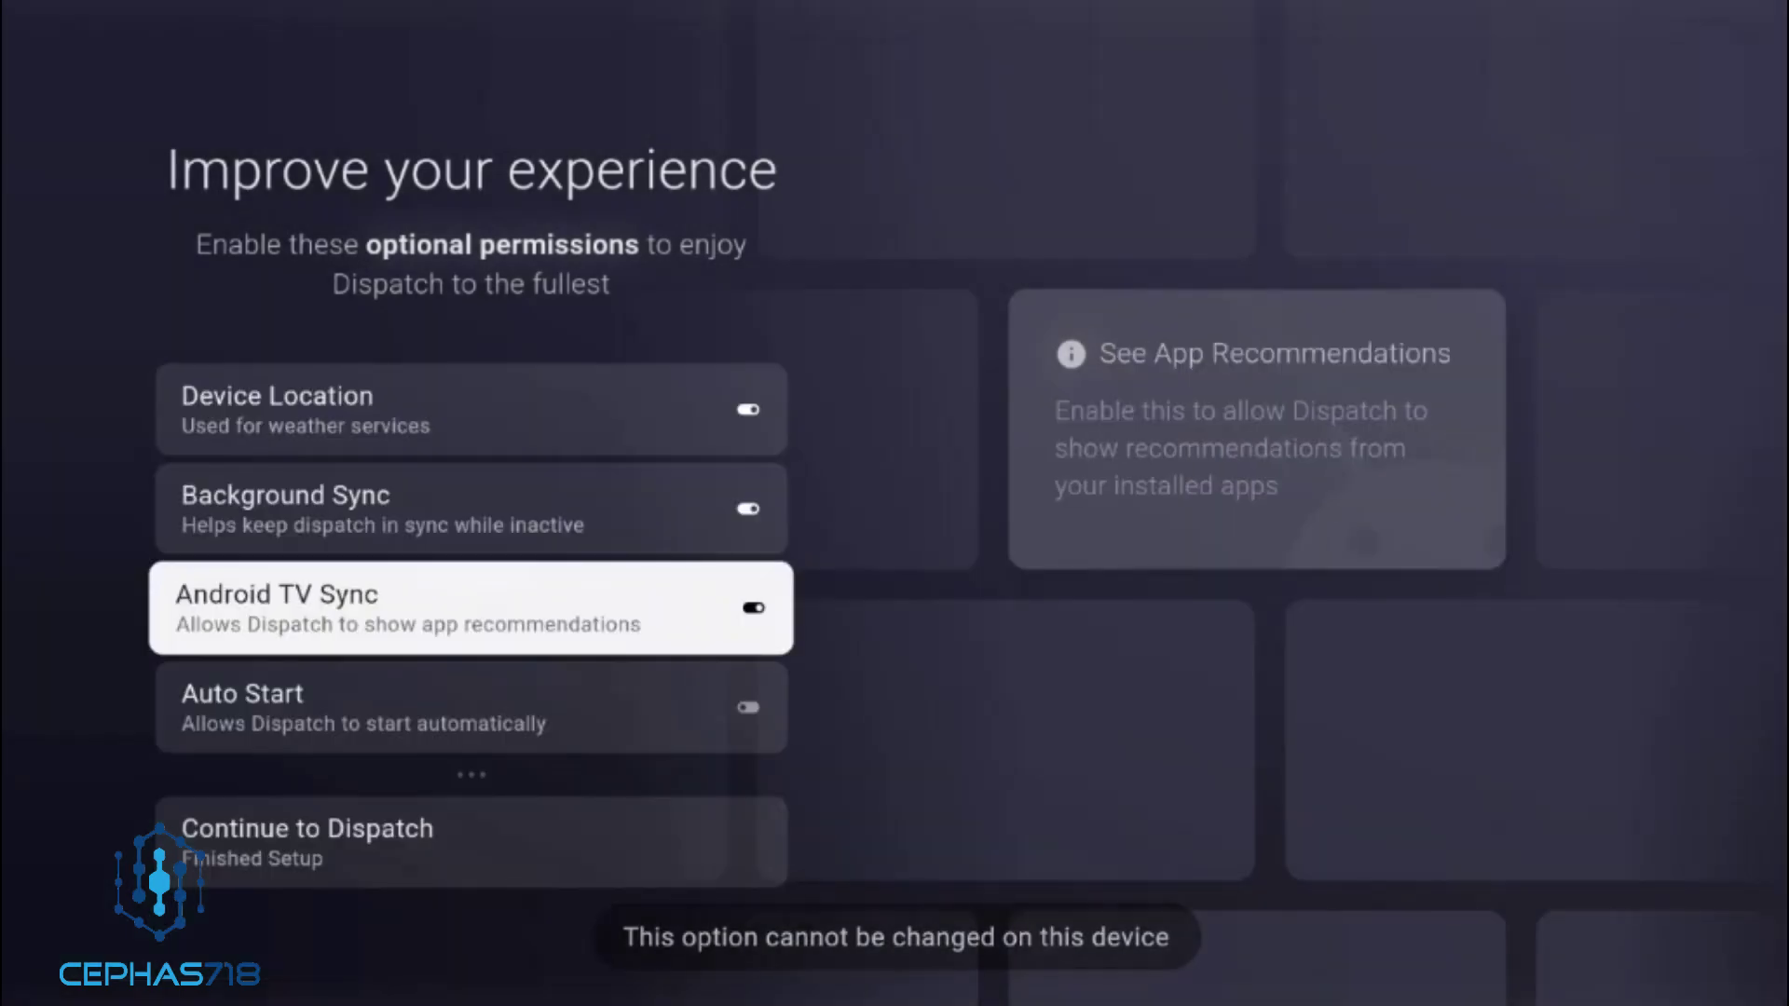
key(Return)
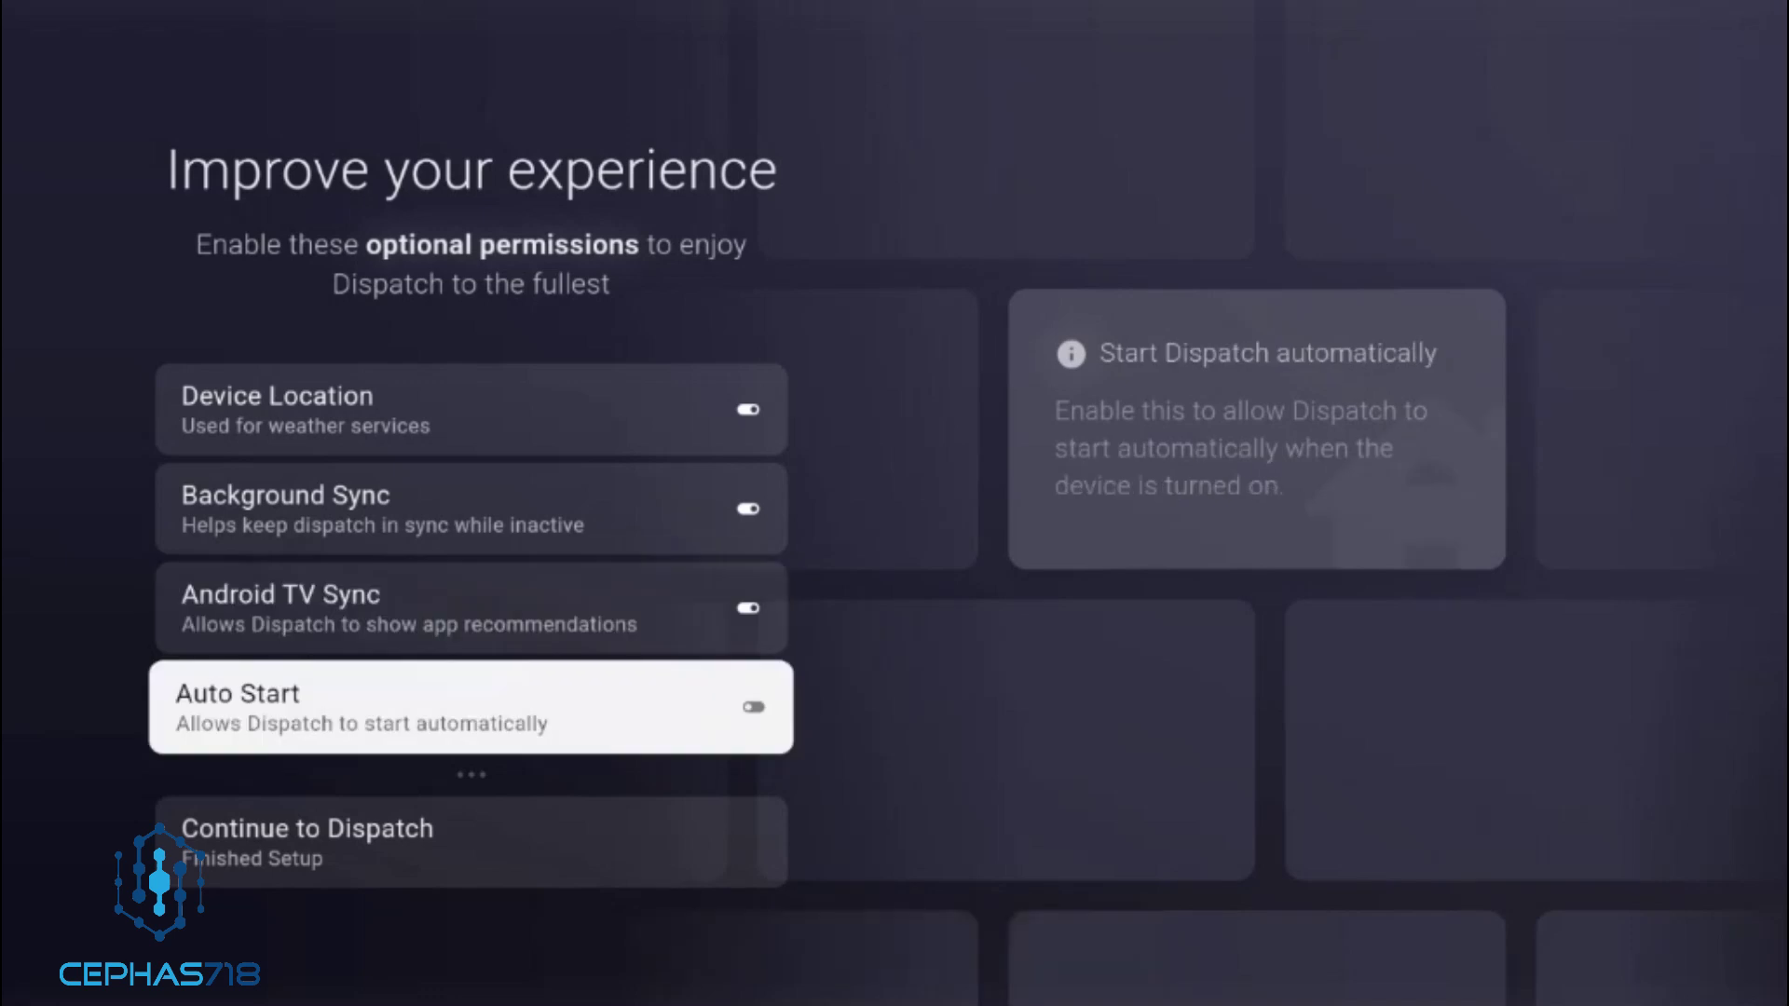
key(Return)
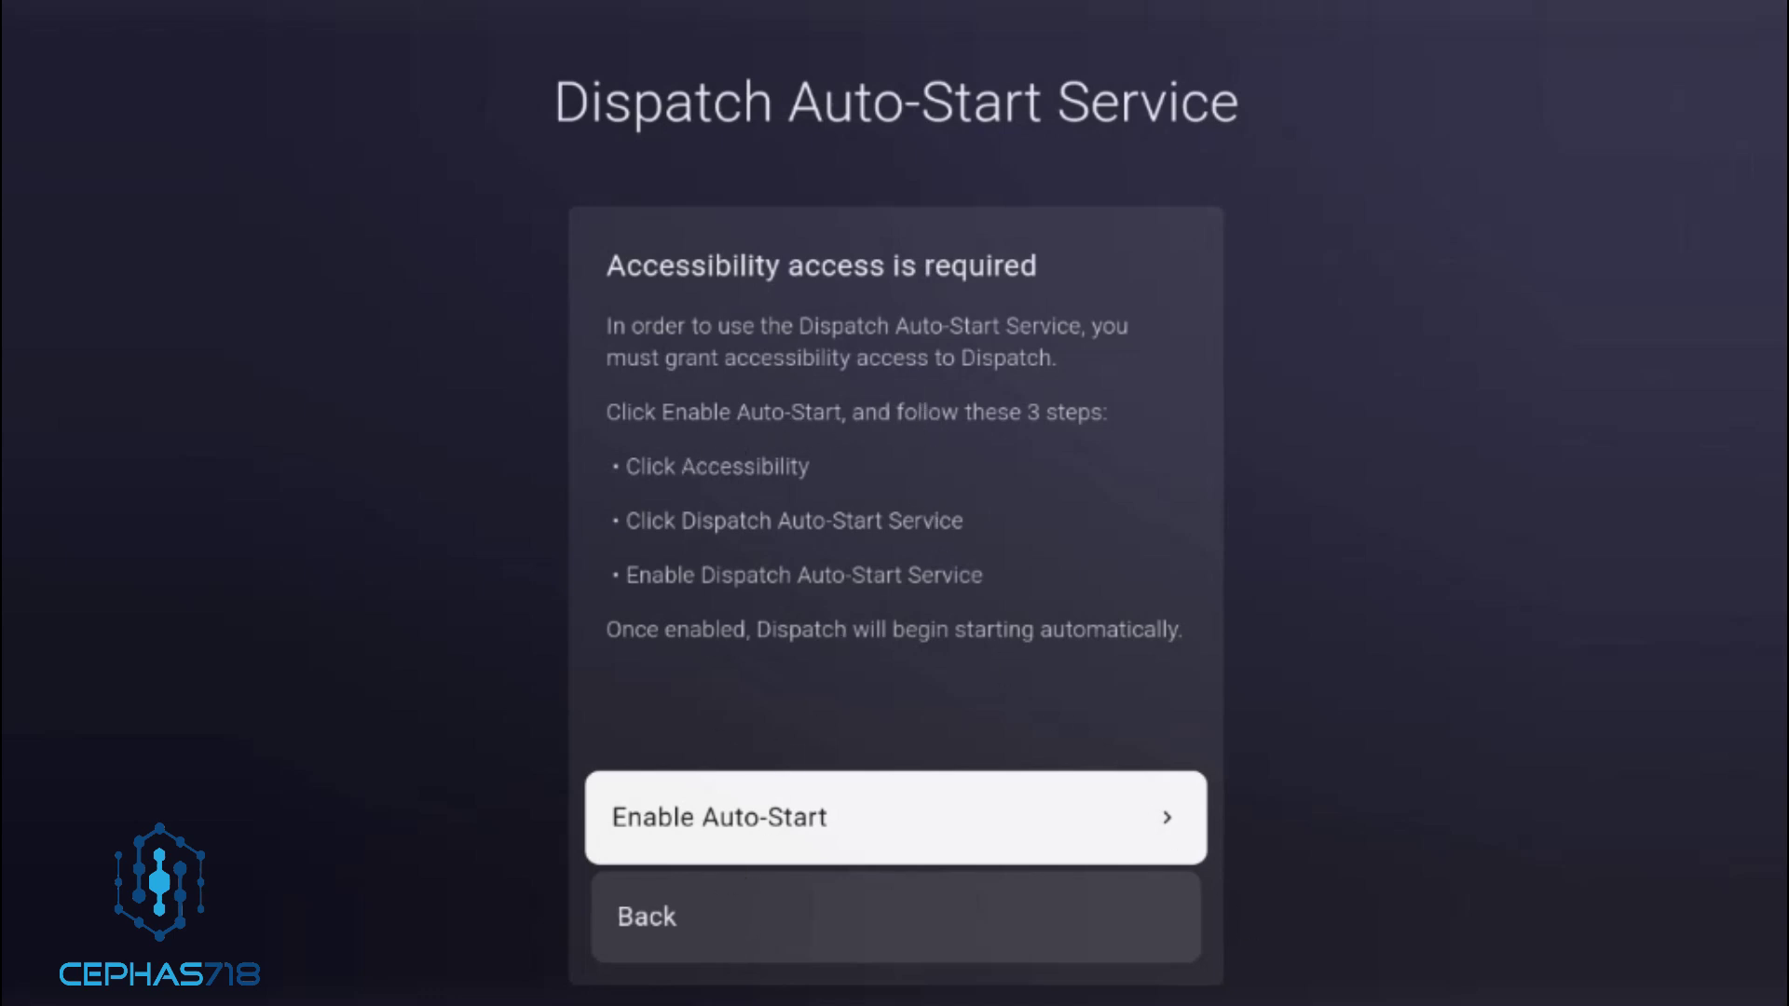
Go to Settings > System > Accessibility and find the Dispatch Auto-Start Service
key(Return)
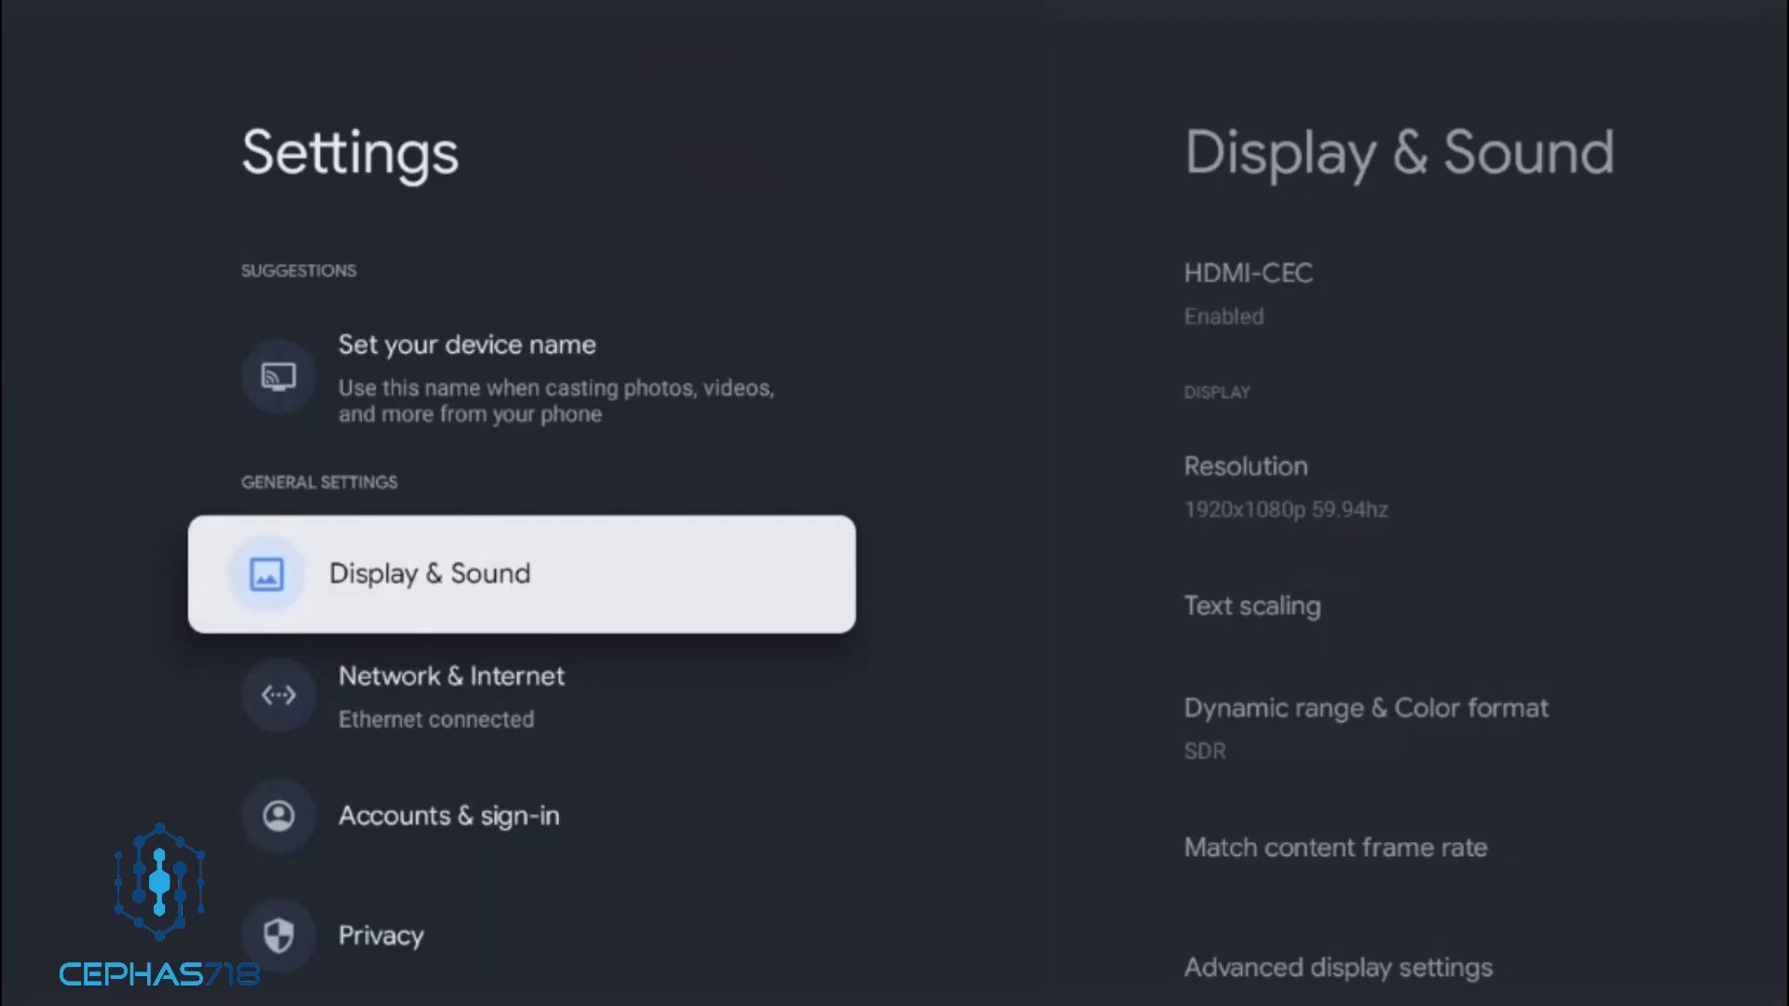
key(Up)
key(Down)
key(Down)
key(Down)
key(Down)
key(Down)
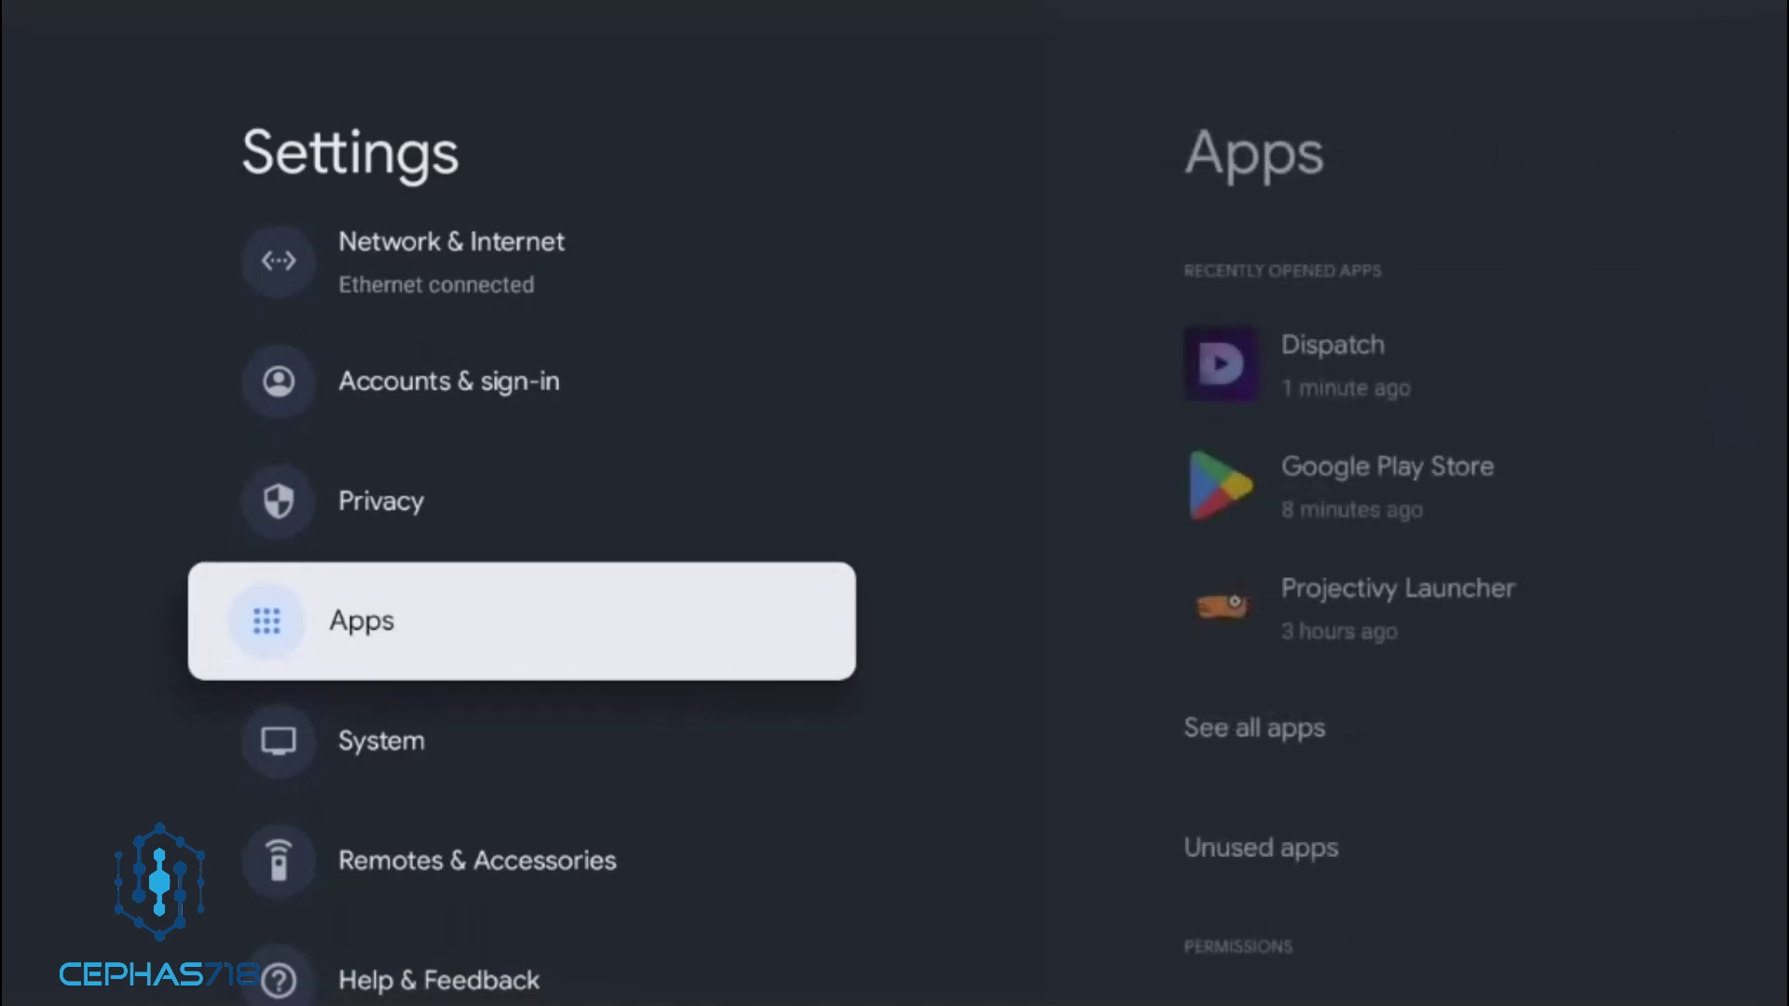
key(Down)
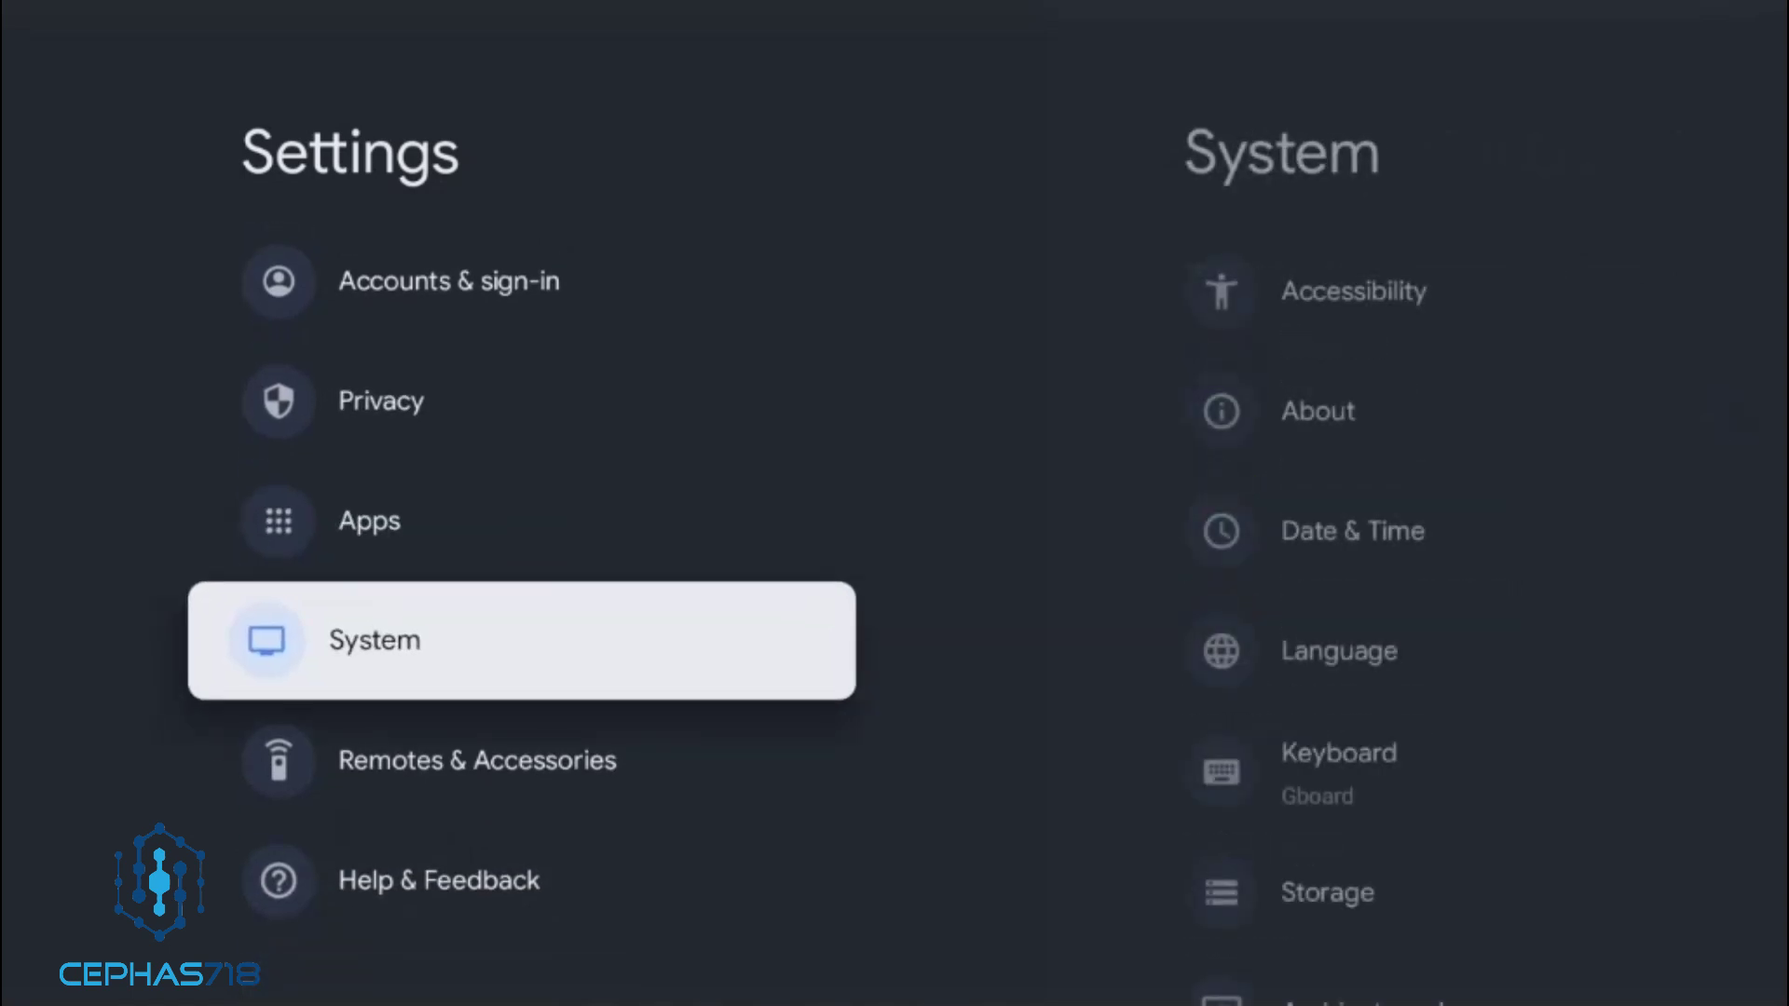
key(Return)
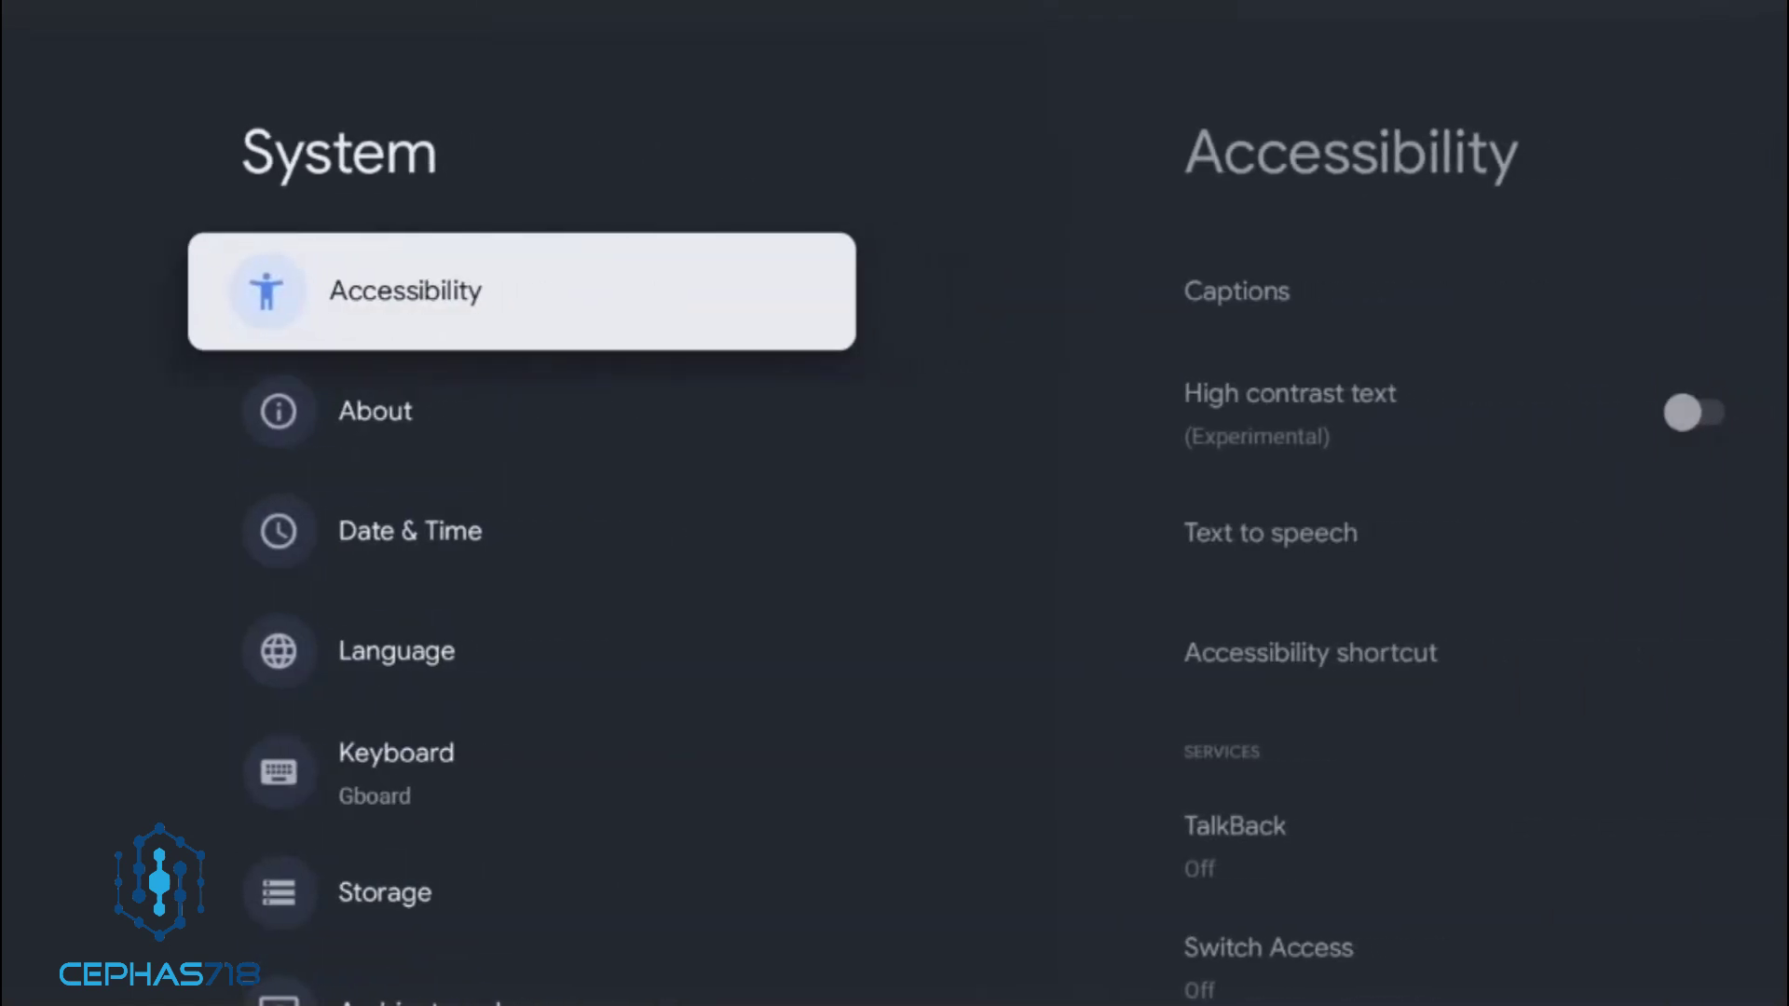
key(Return)
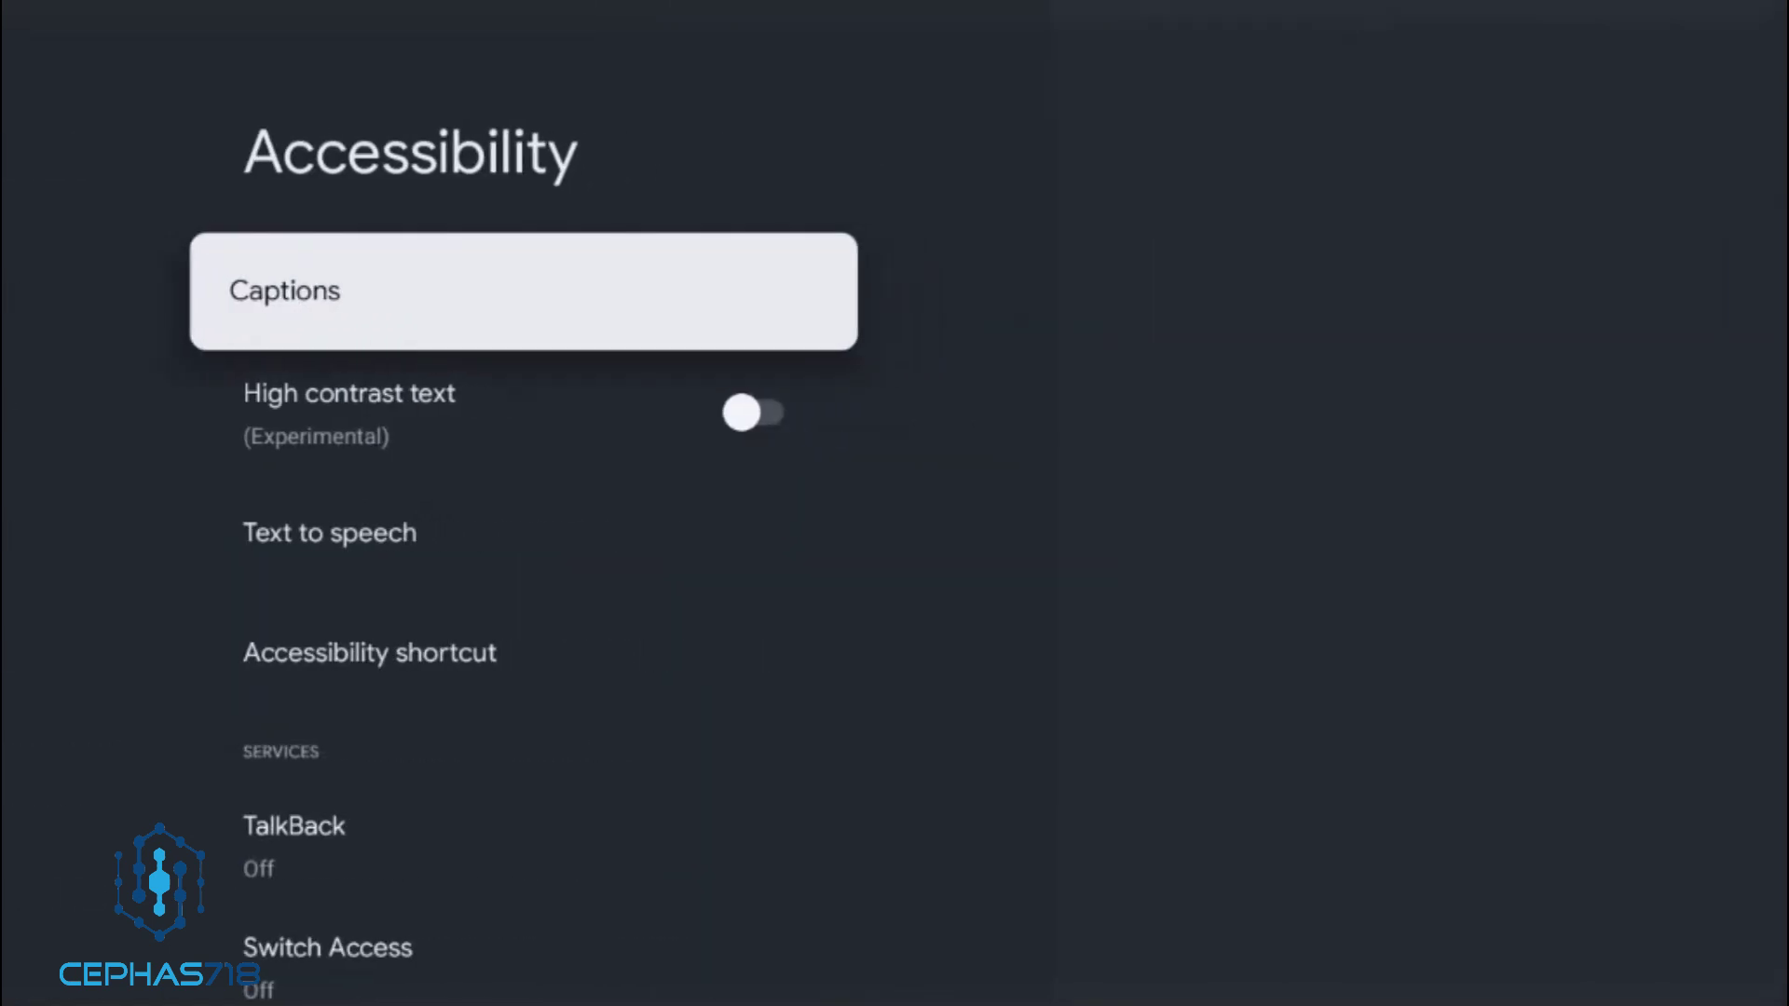
key(Down)
key(Down)
key(Down)
key(Down)
key(Down)
key(Down)
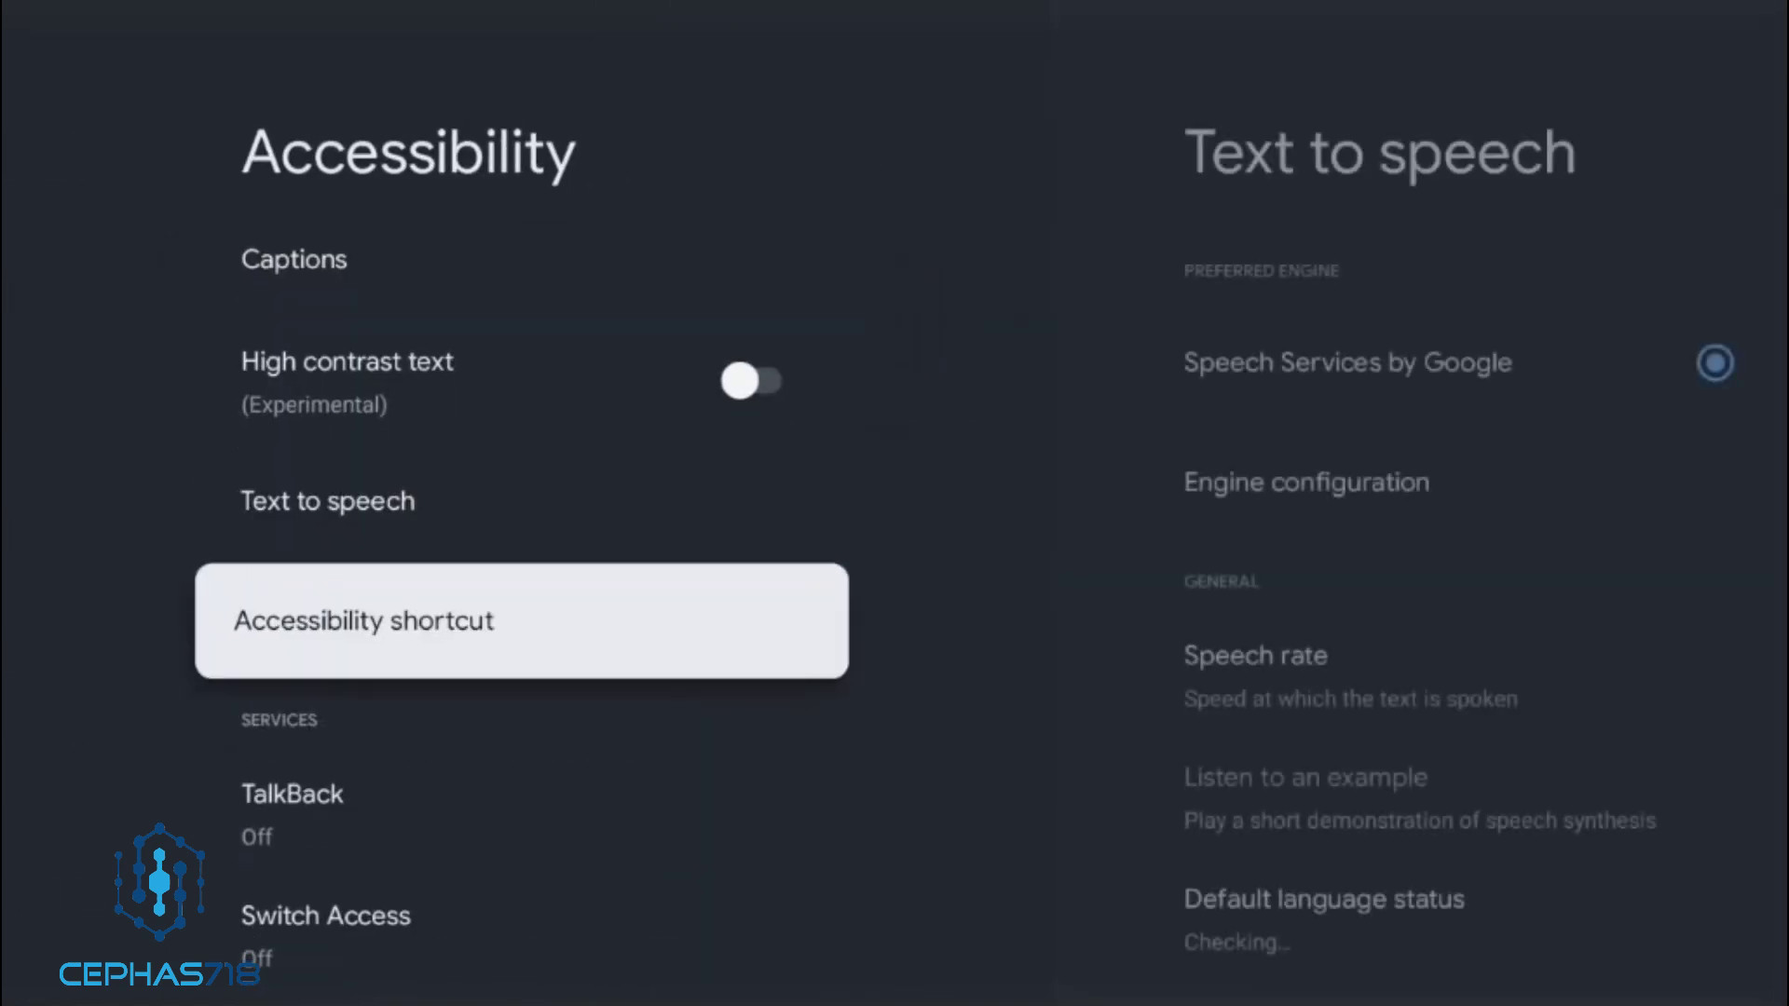
key(Down)
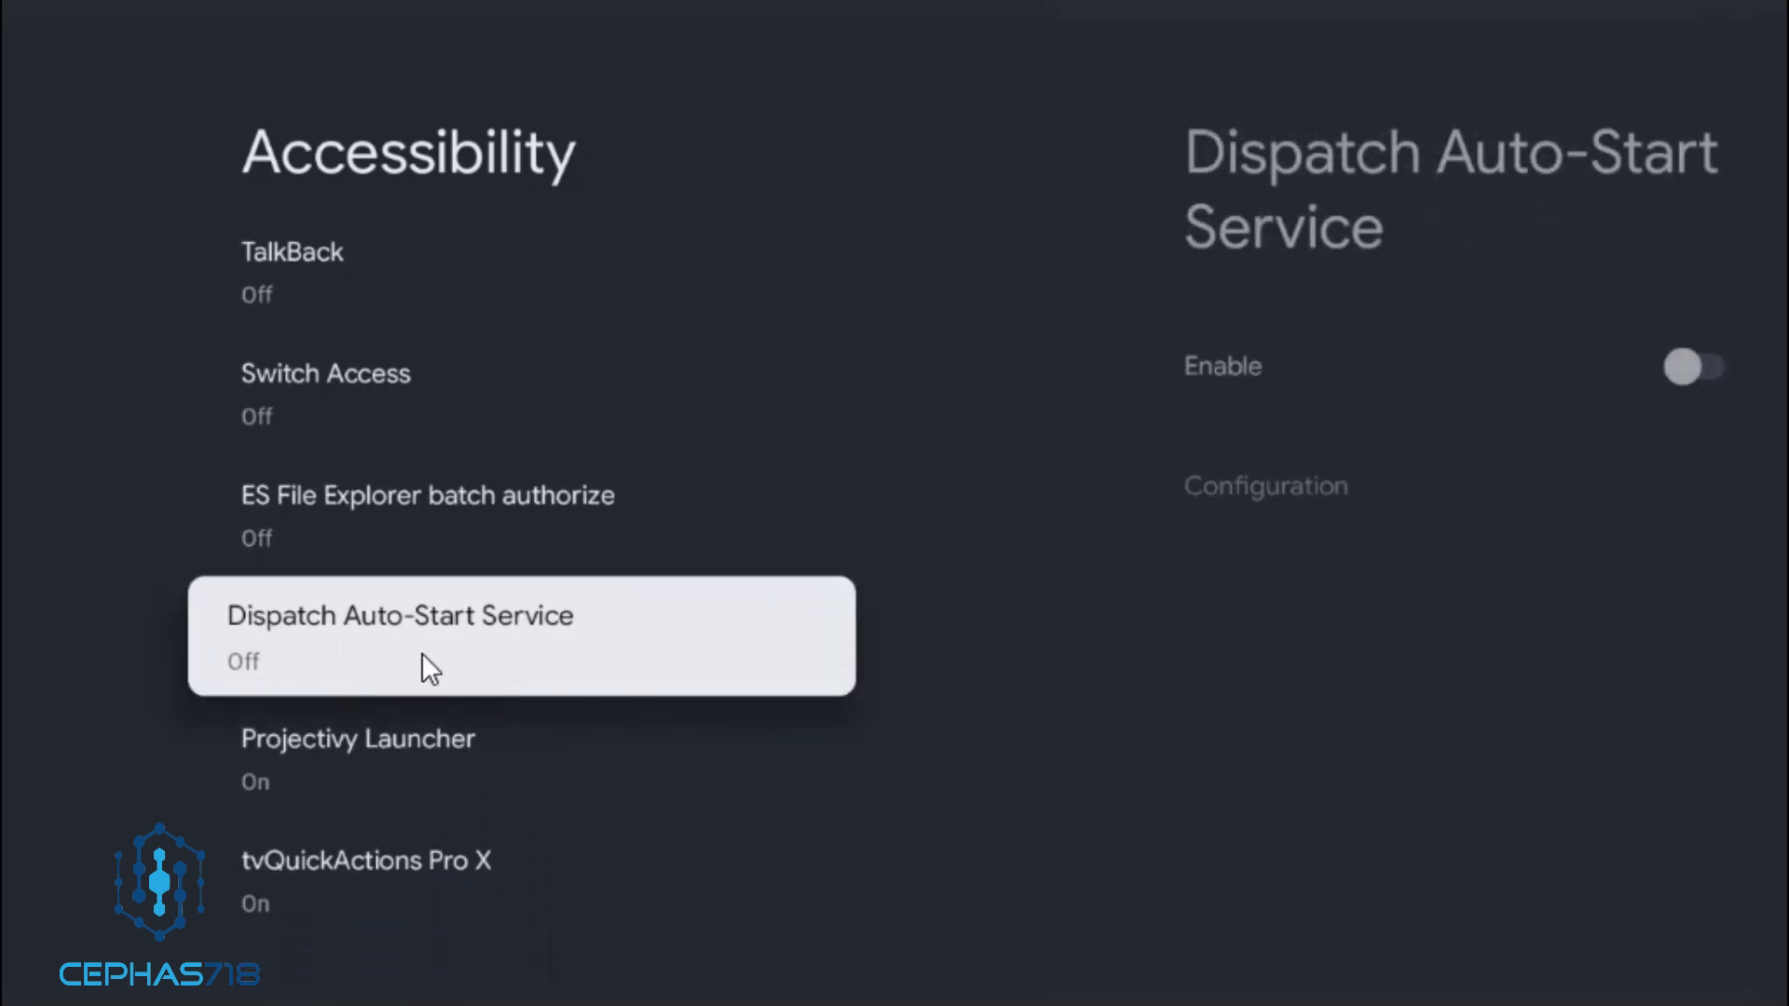
Enable the Dispatch Auto-Start Service, confirm with OK, and return to Dispatch
key(Return)
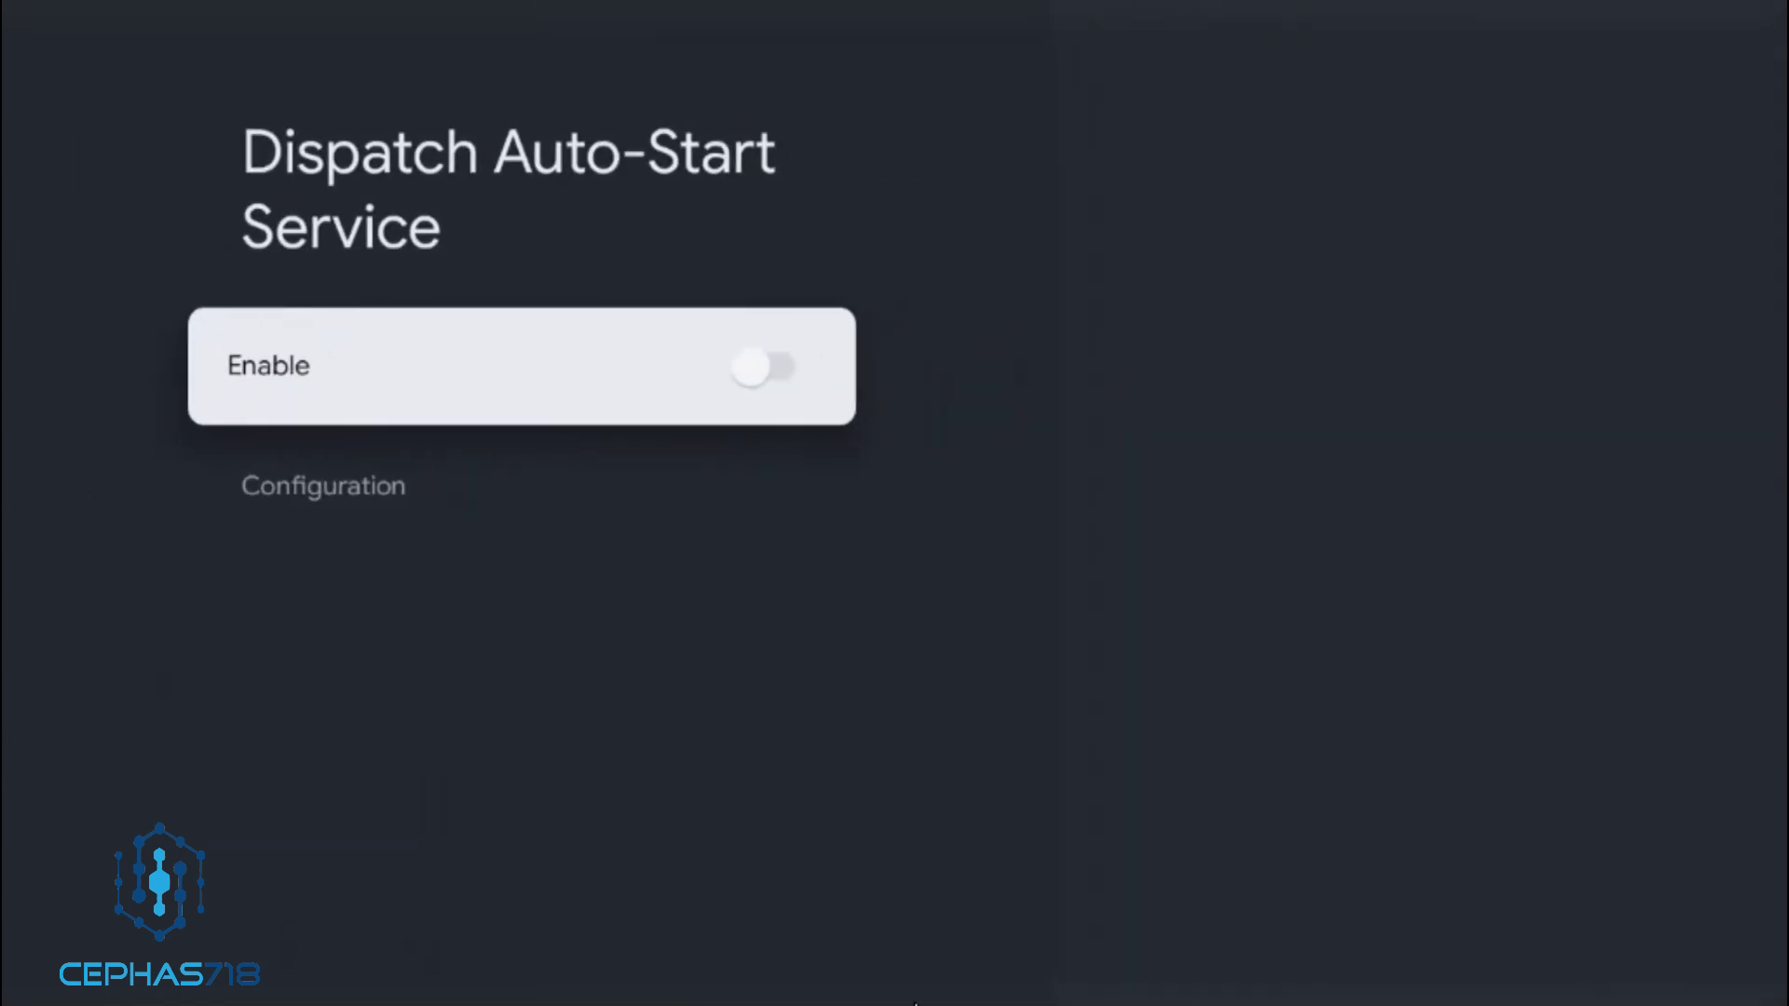
key(Return)
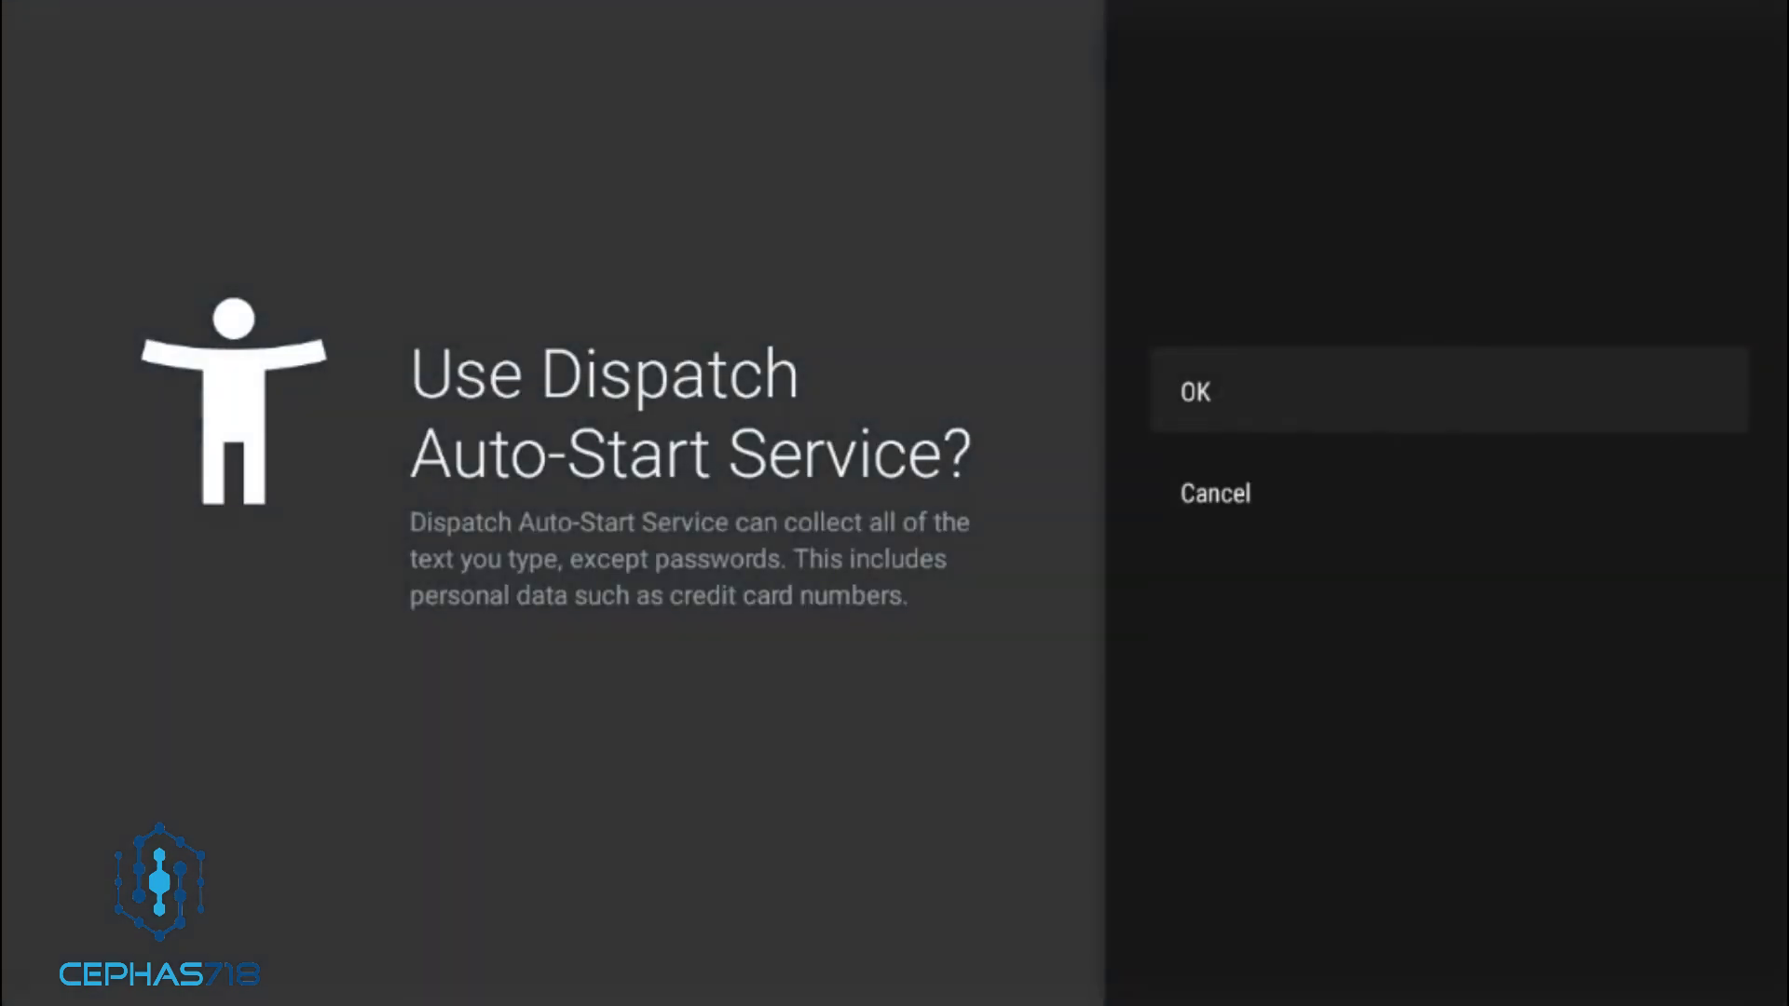
key(Return)
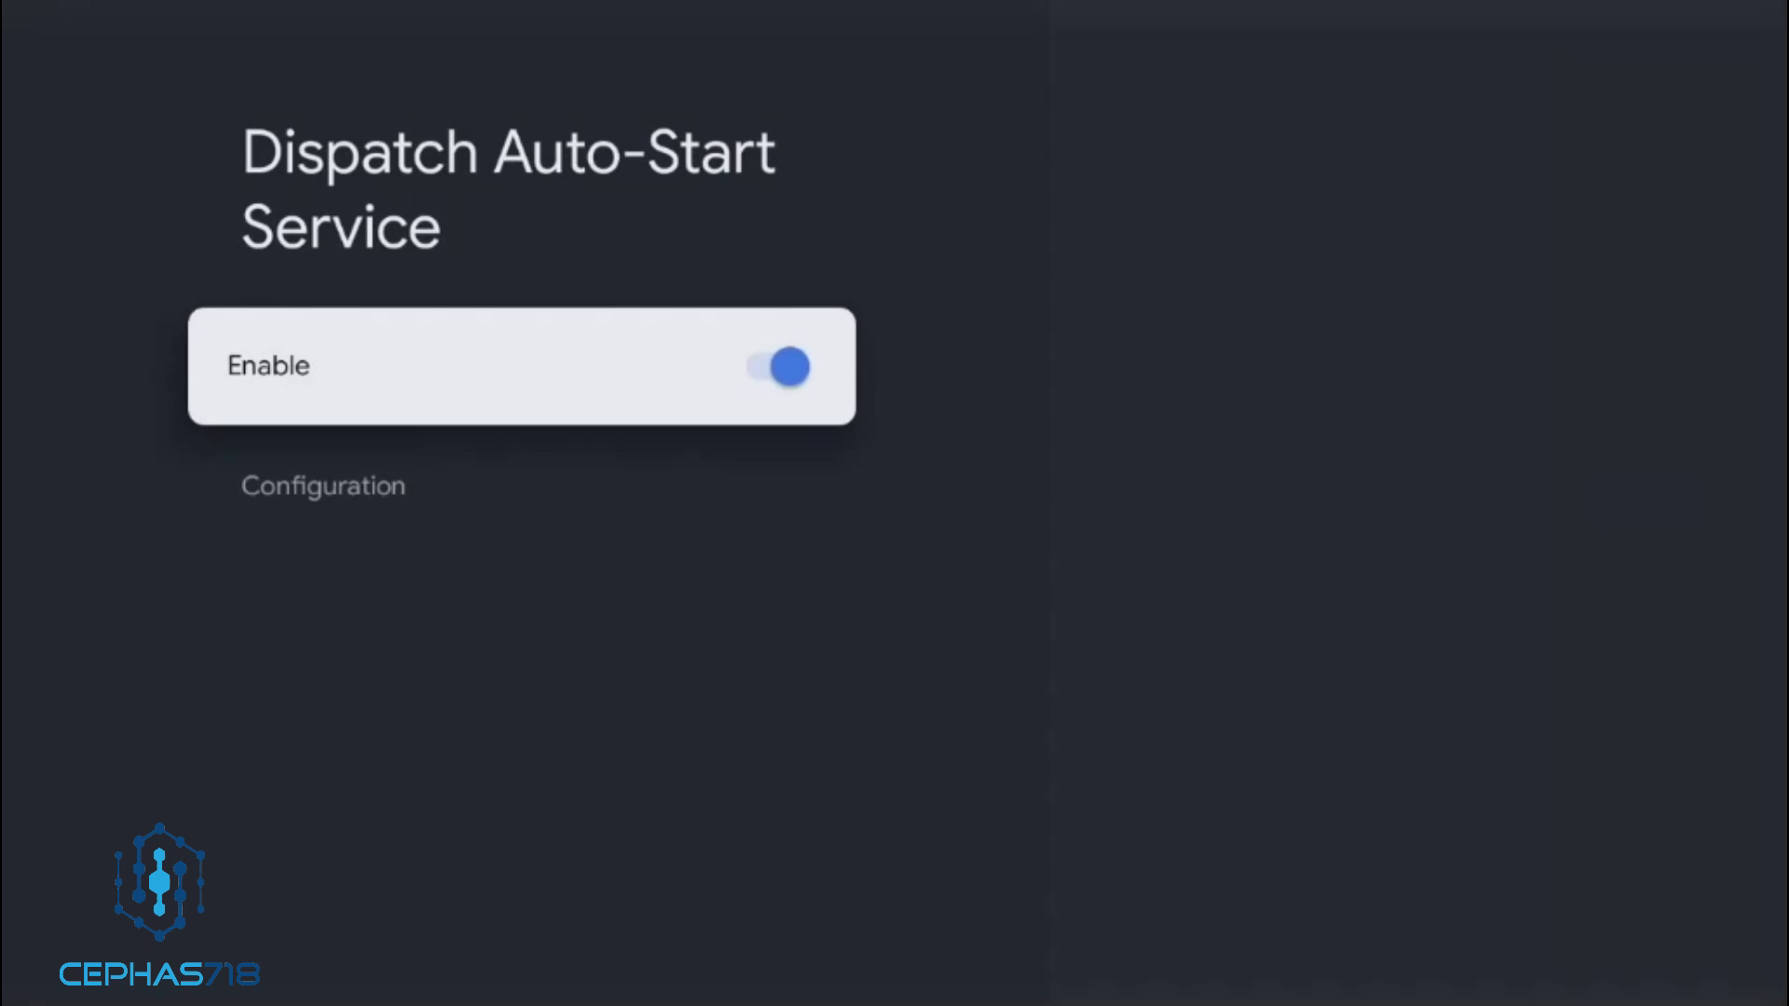
key(Escape)
key(Escape)
key(Escape)
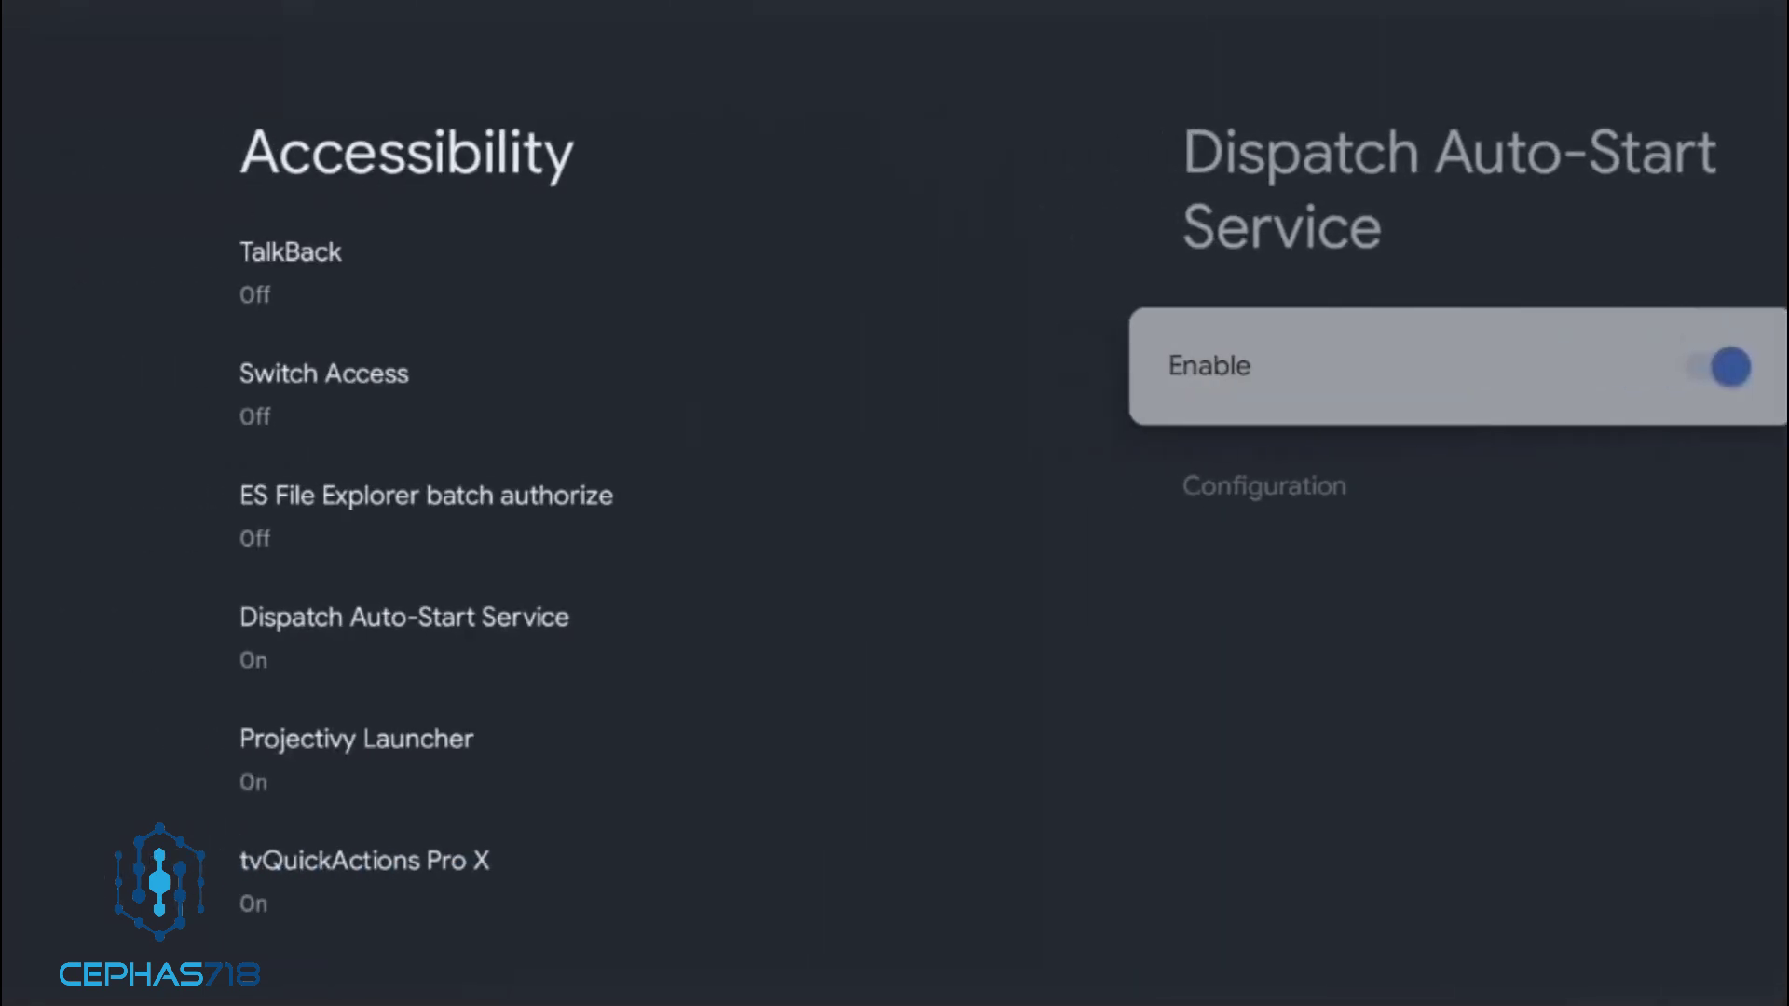
key(Down)
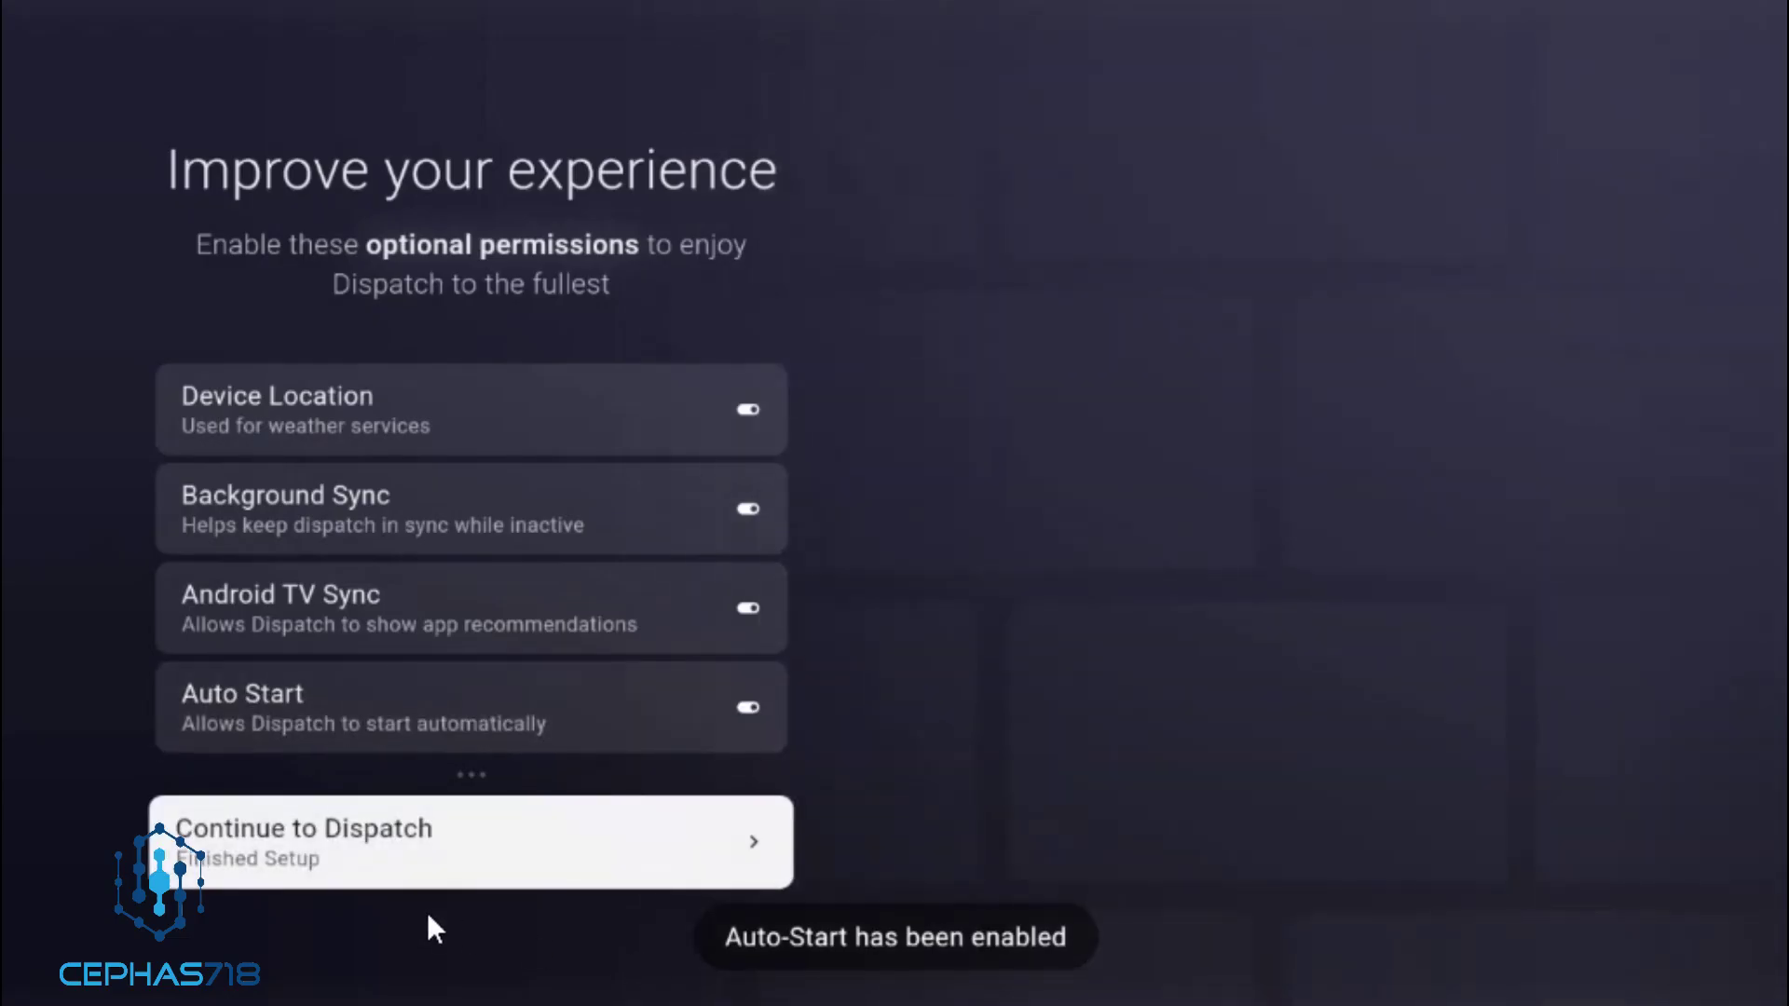
Continue to Dispatch and browse down the home feed rows from Despicable Me 4
key(Return)
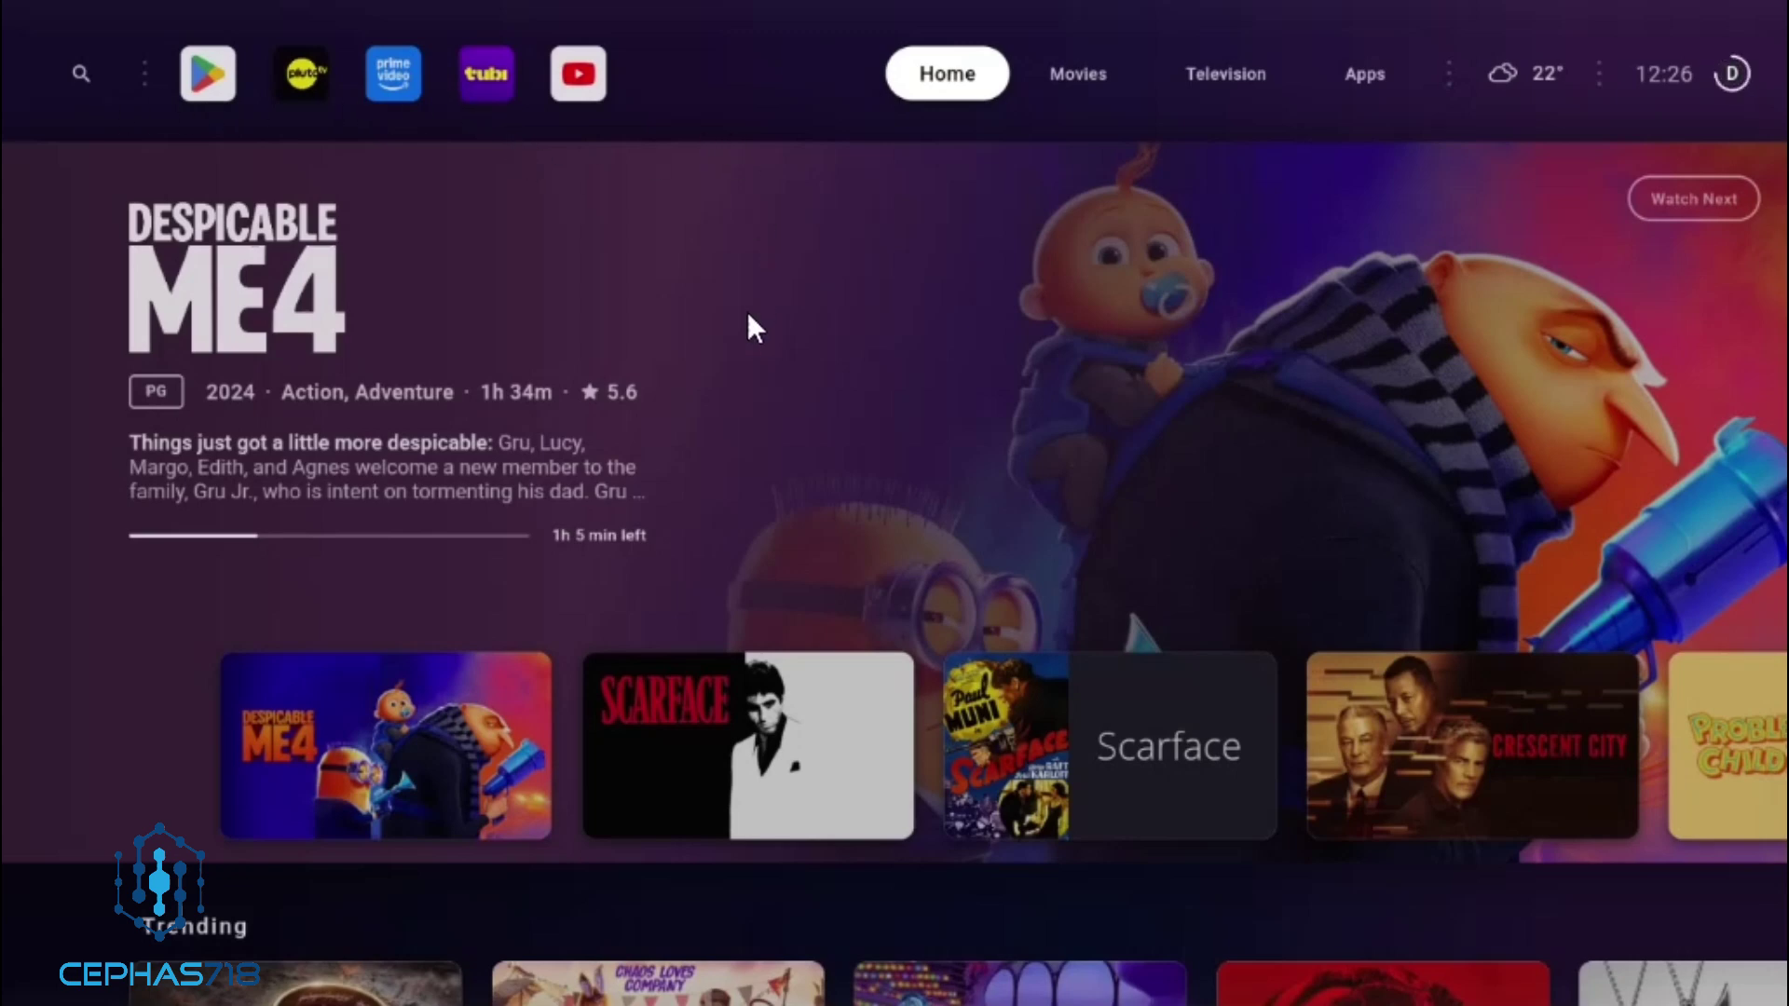
key(Down)
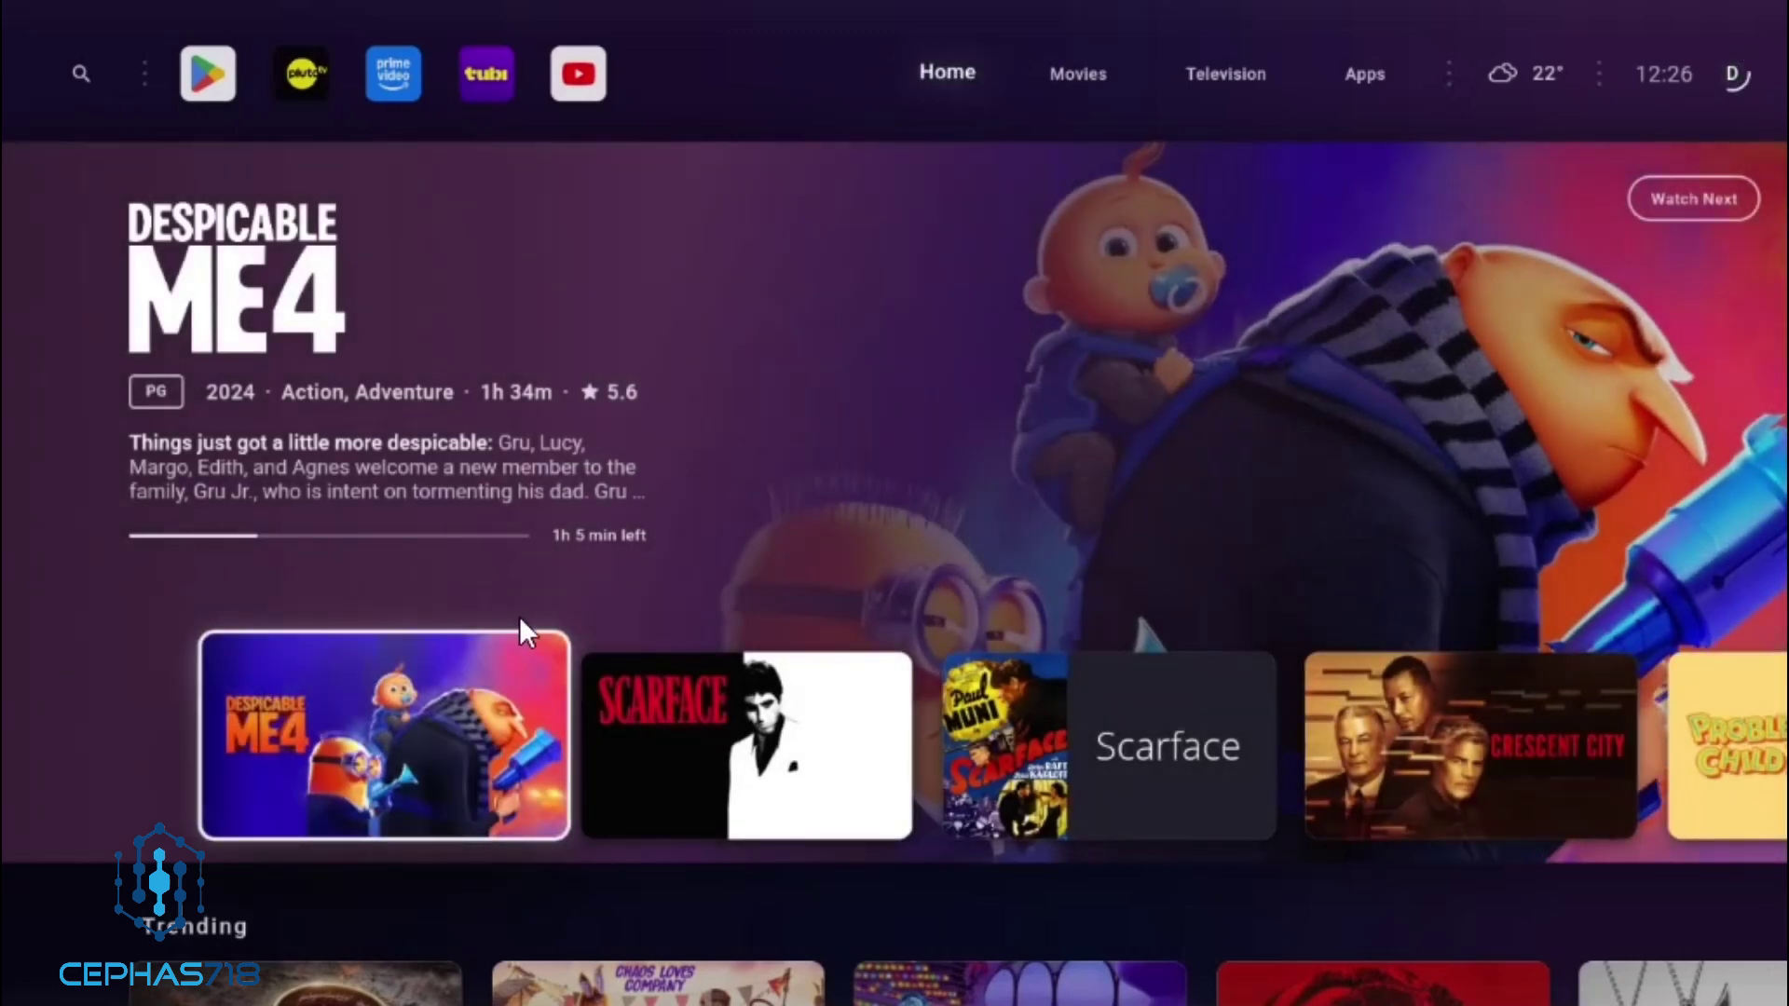
key(Down)
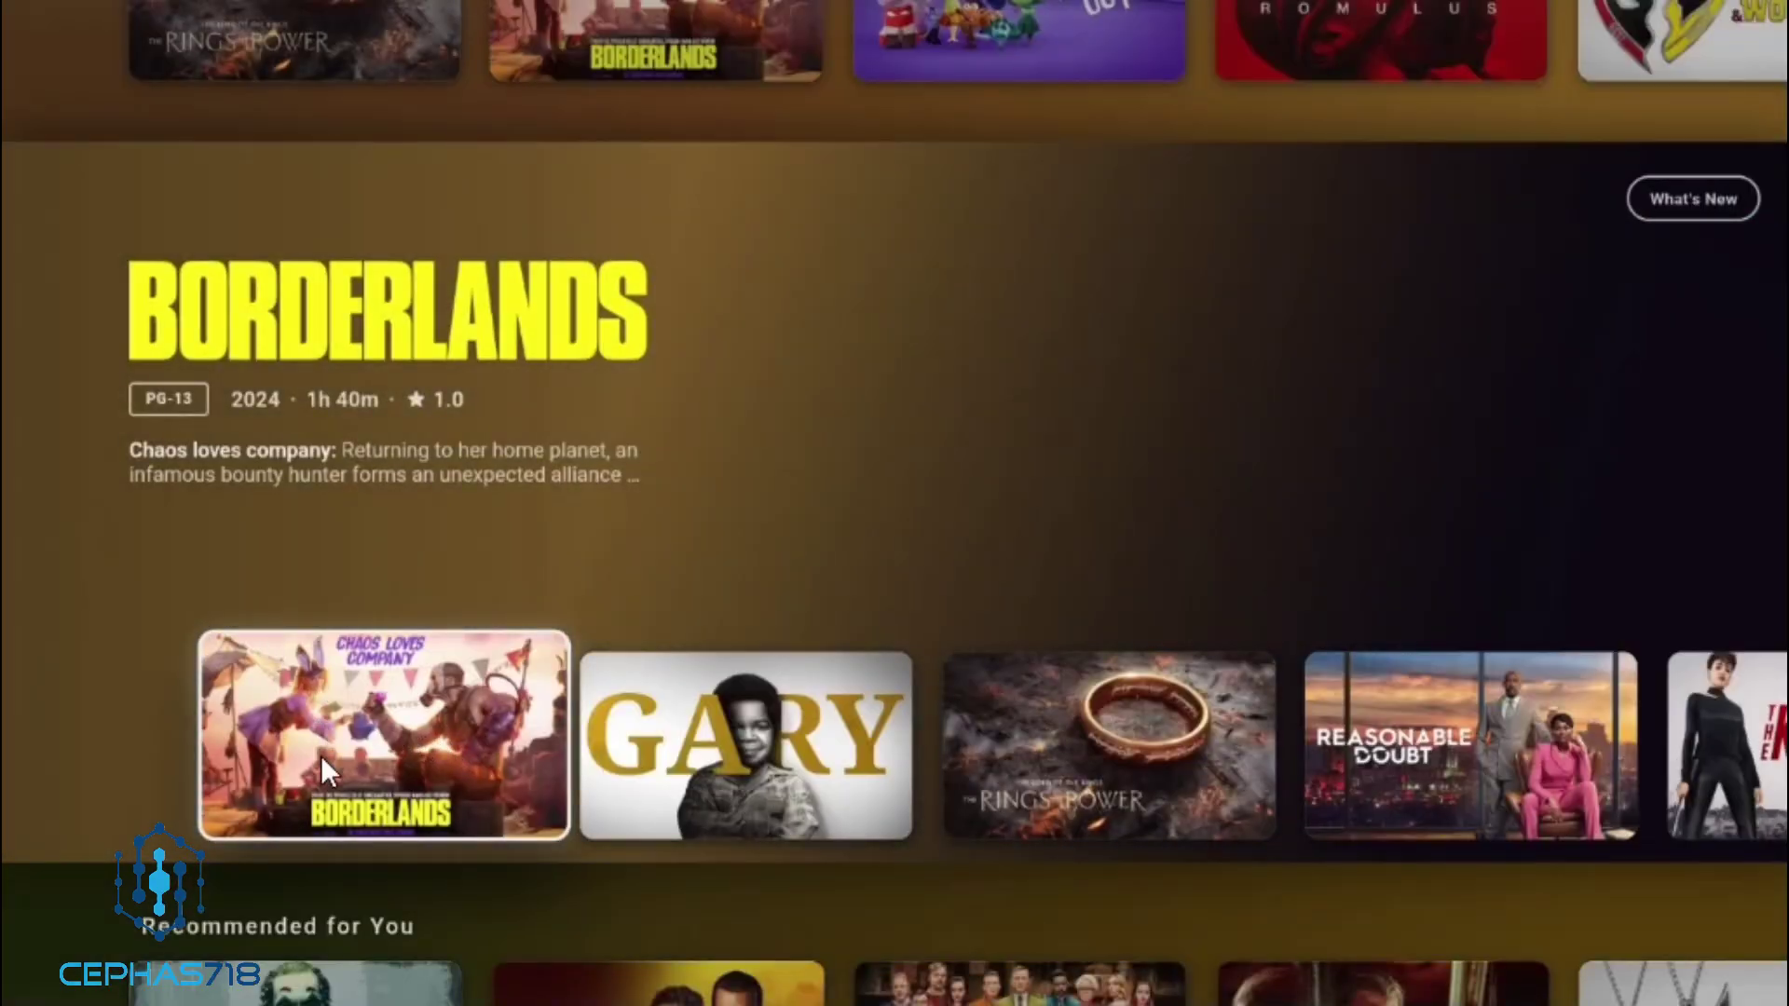
key(Down)
key(Down)
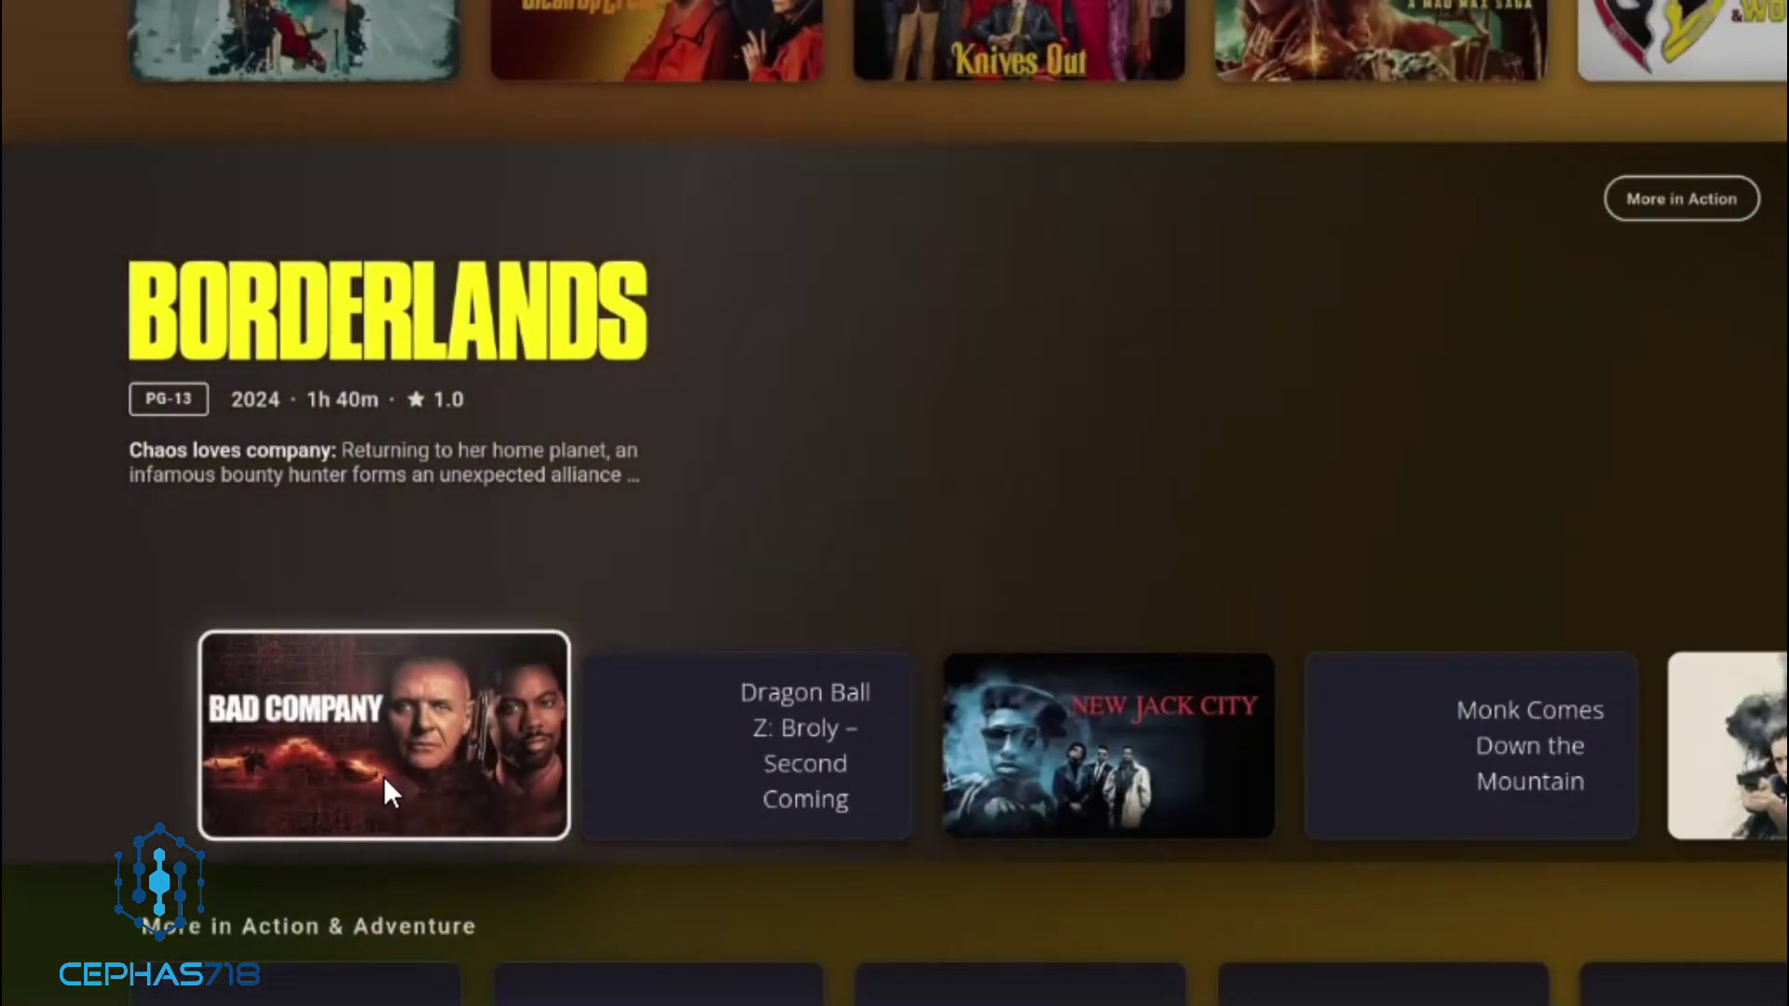
key(Down)
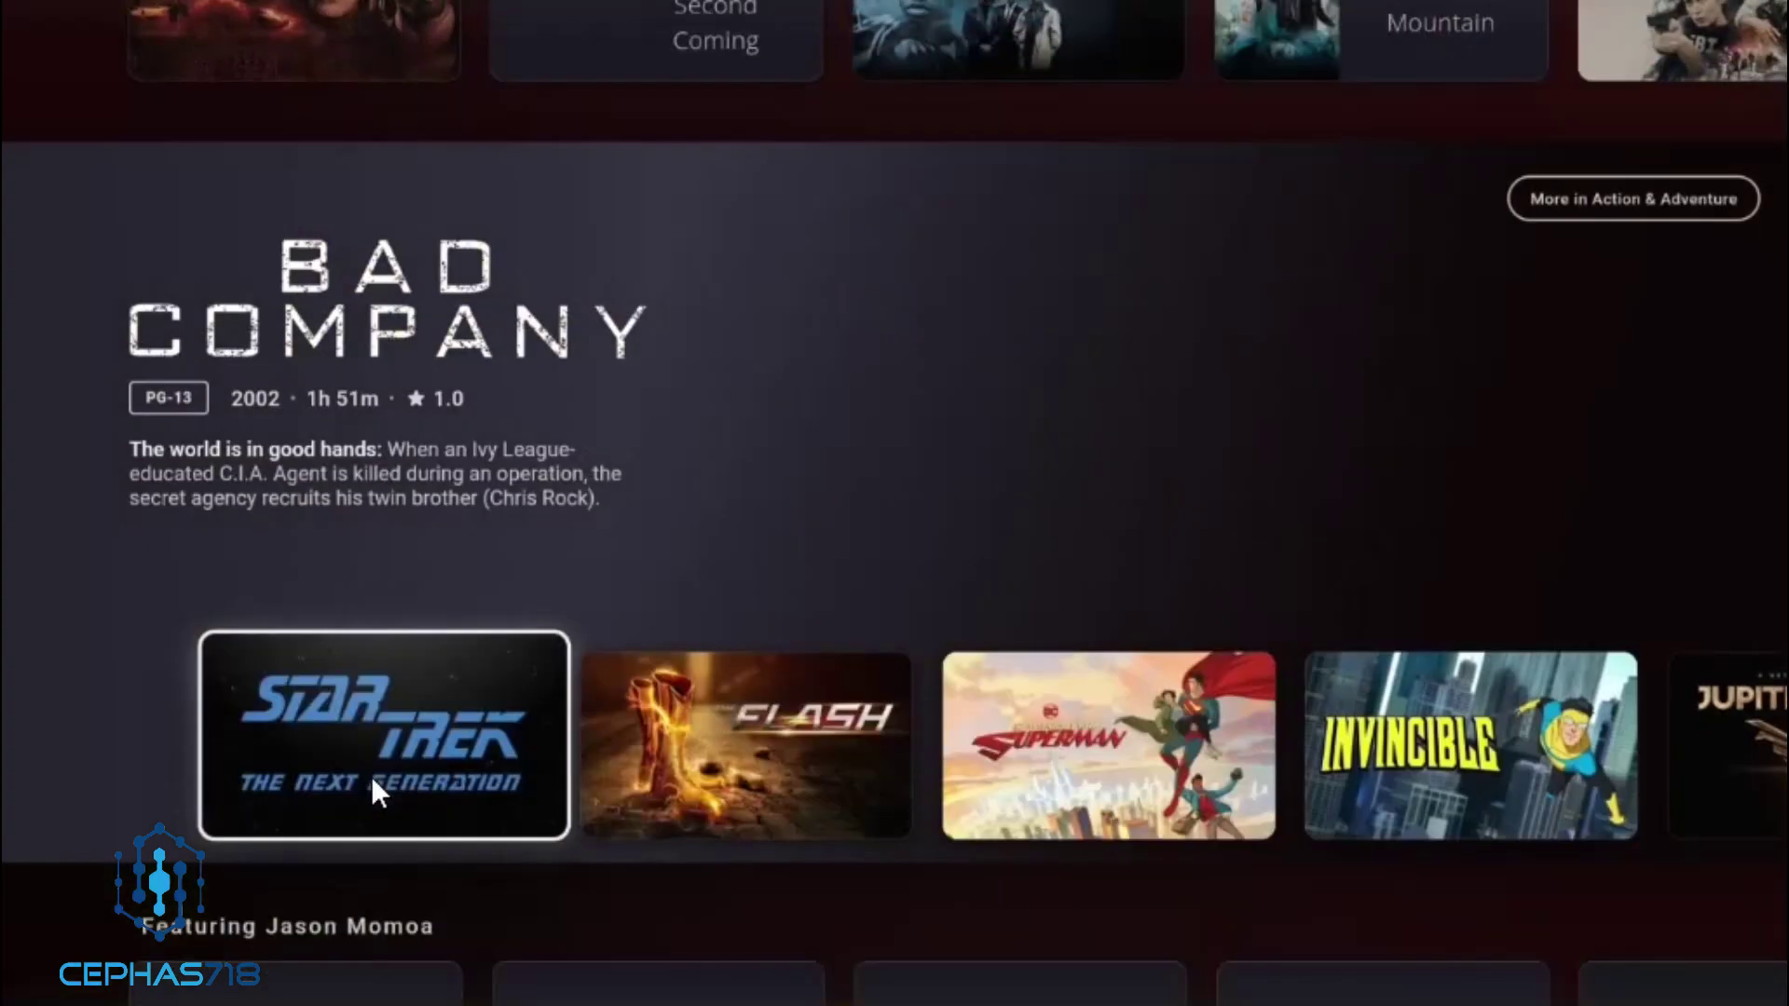
Move back up the home feed and go to the Movies page
key(Up)
key(Up)
key(Up)
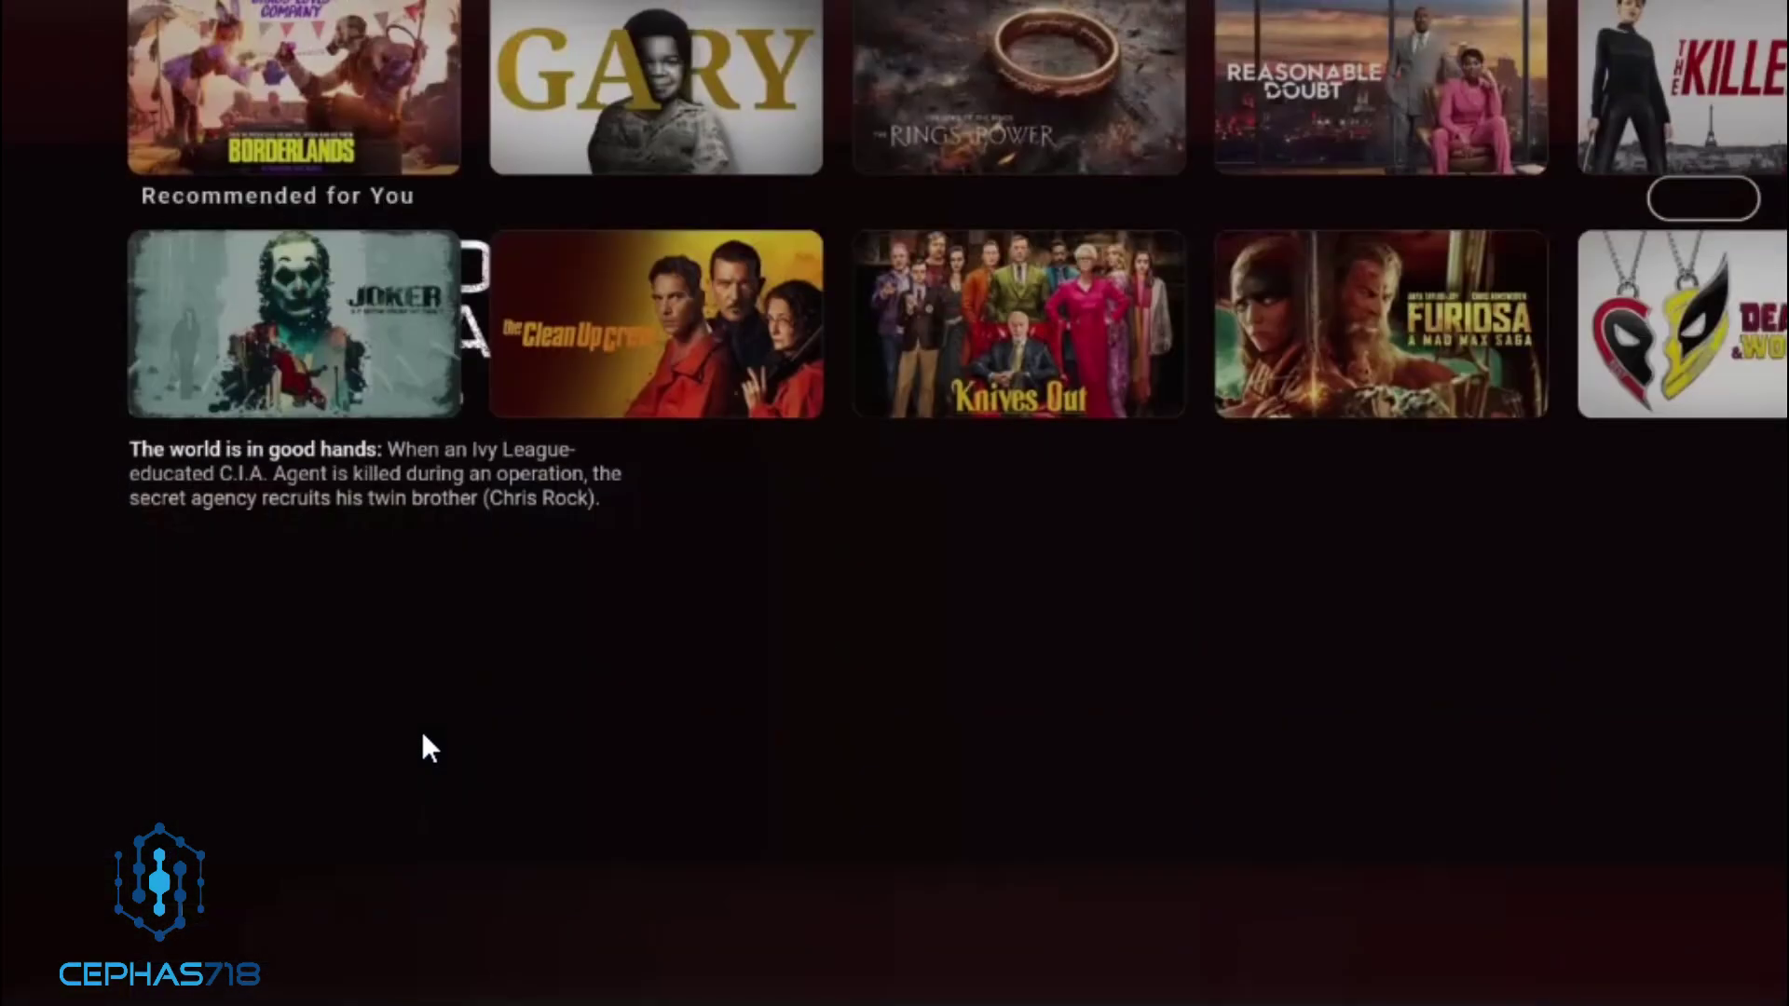
key(Up)
key(Up)
key(Right)
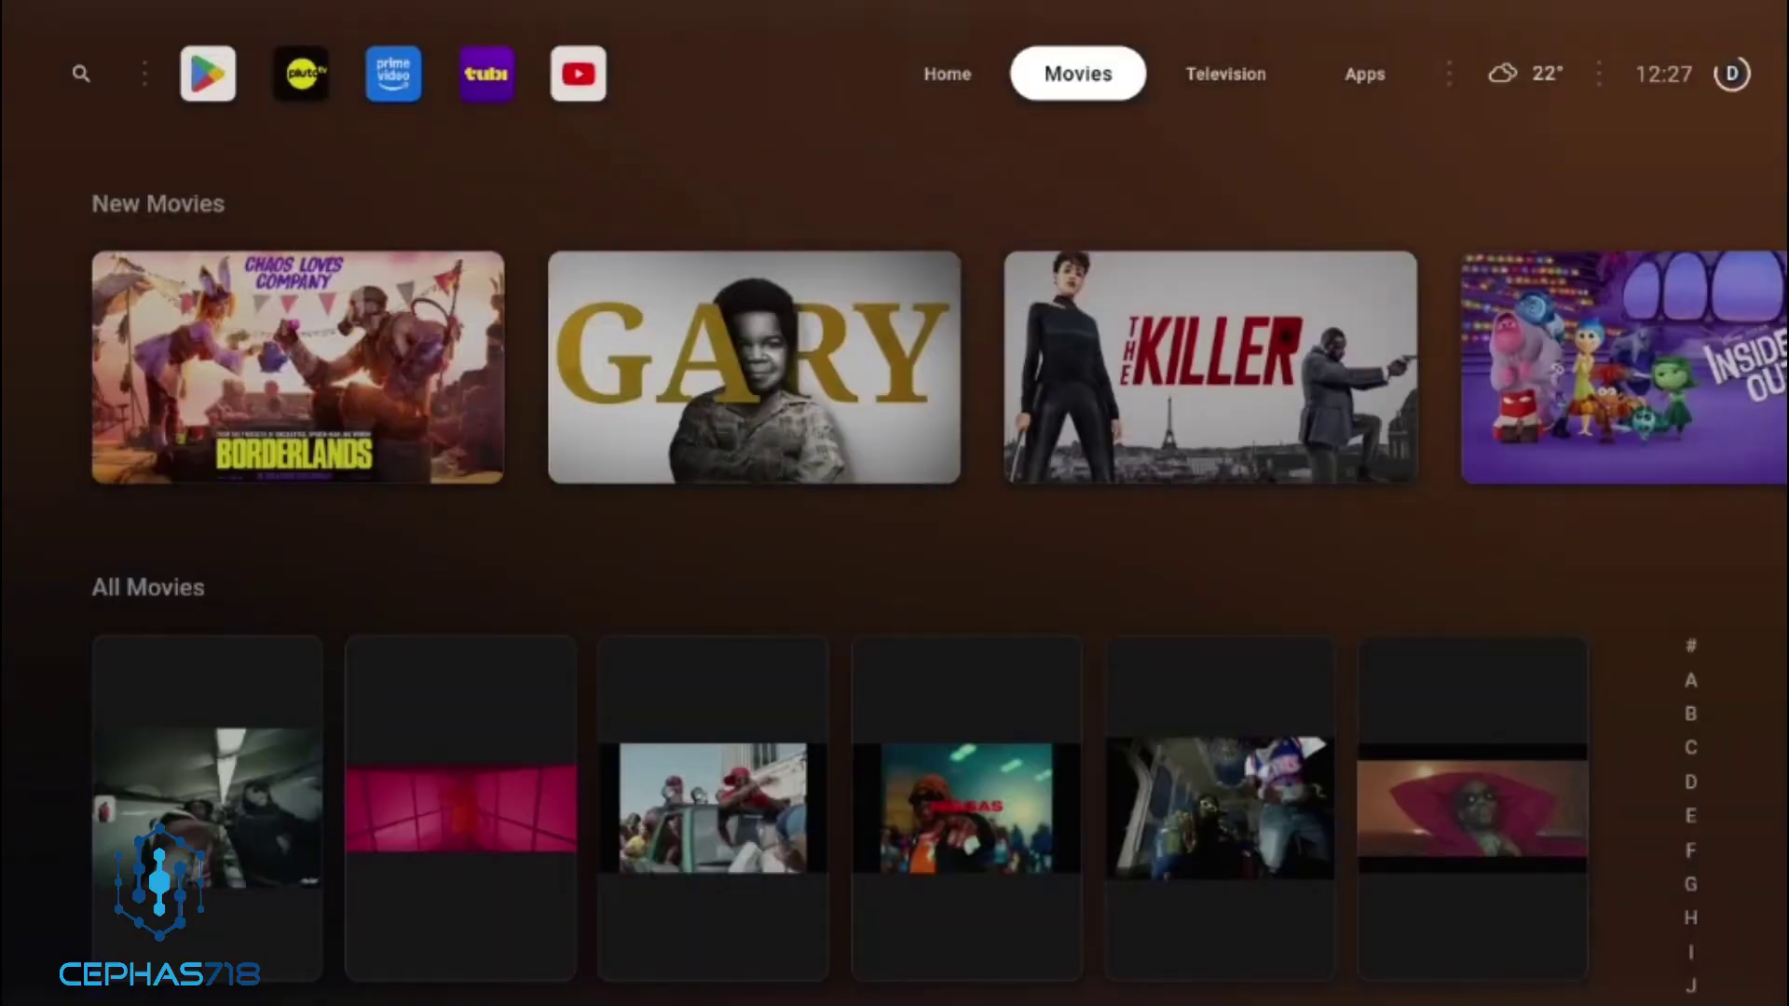
Scroll down the All Movies list and back to the top of the Movies page
key(Down)
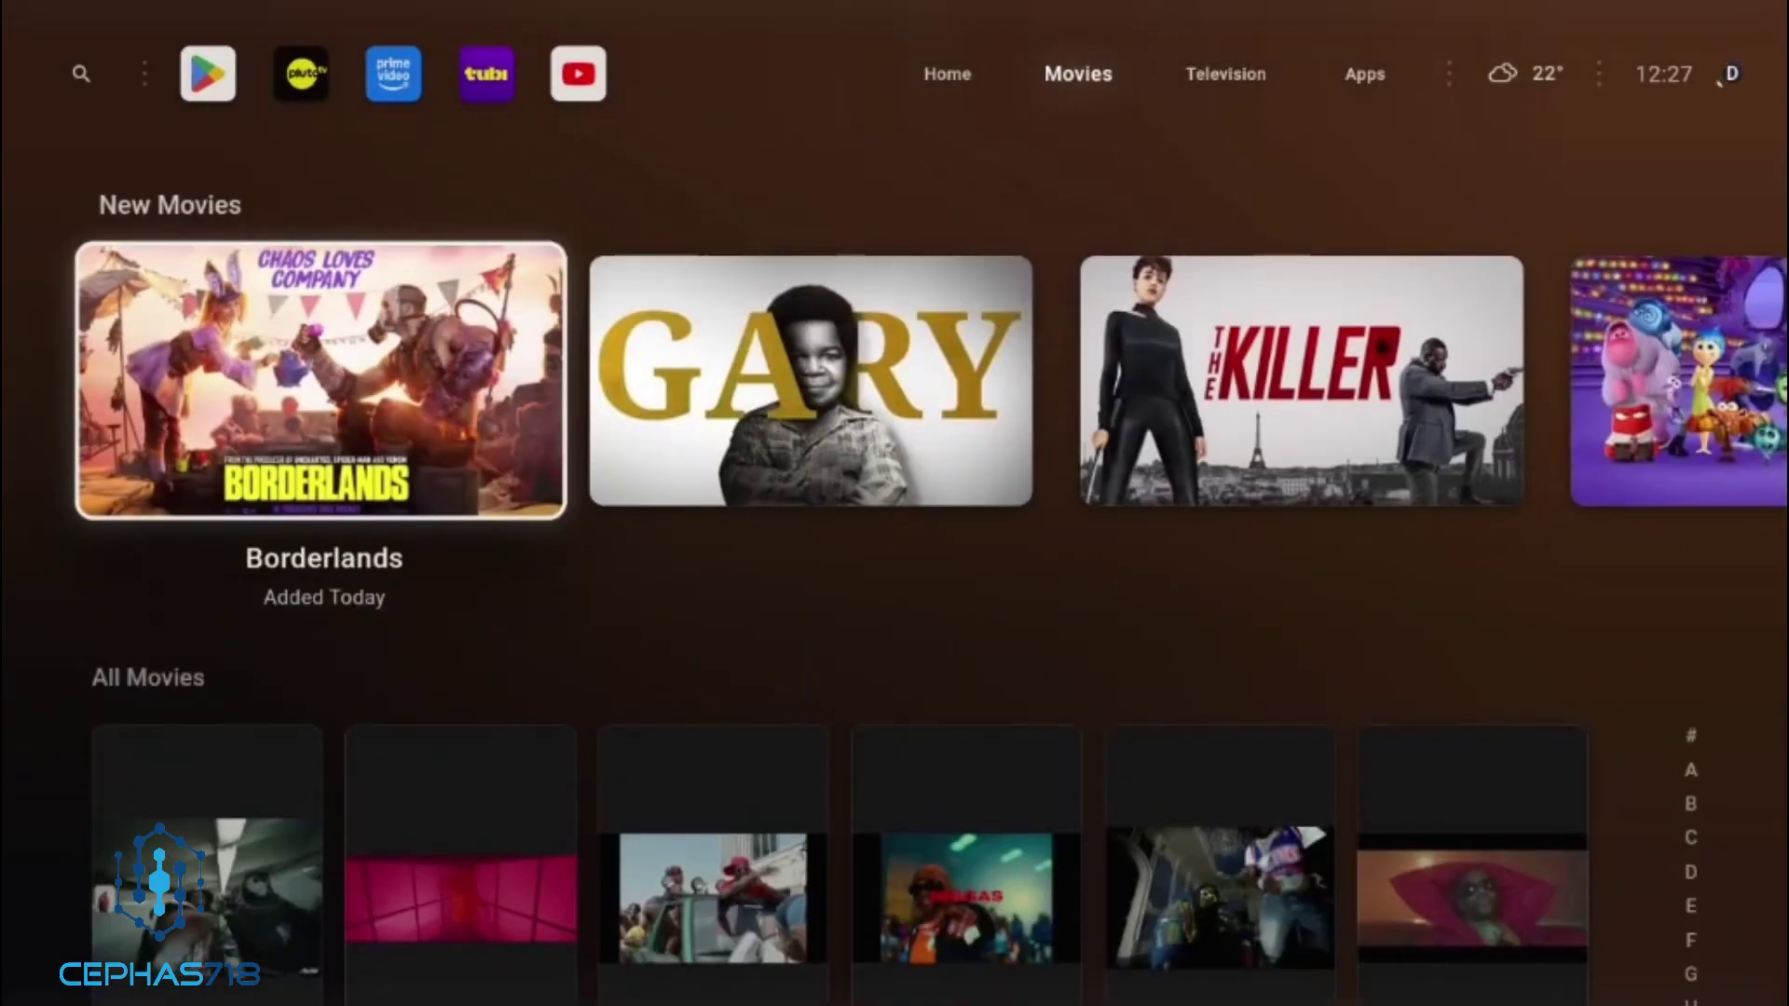
key(Down)
key(Down)
key(Down)
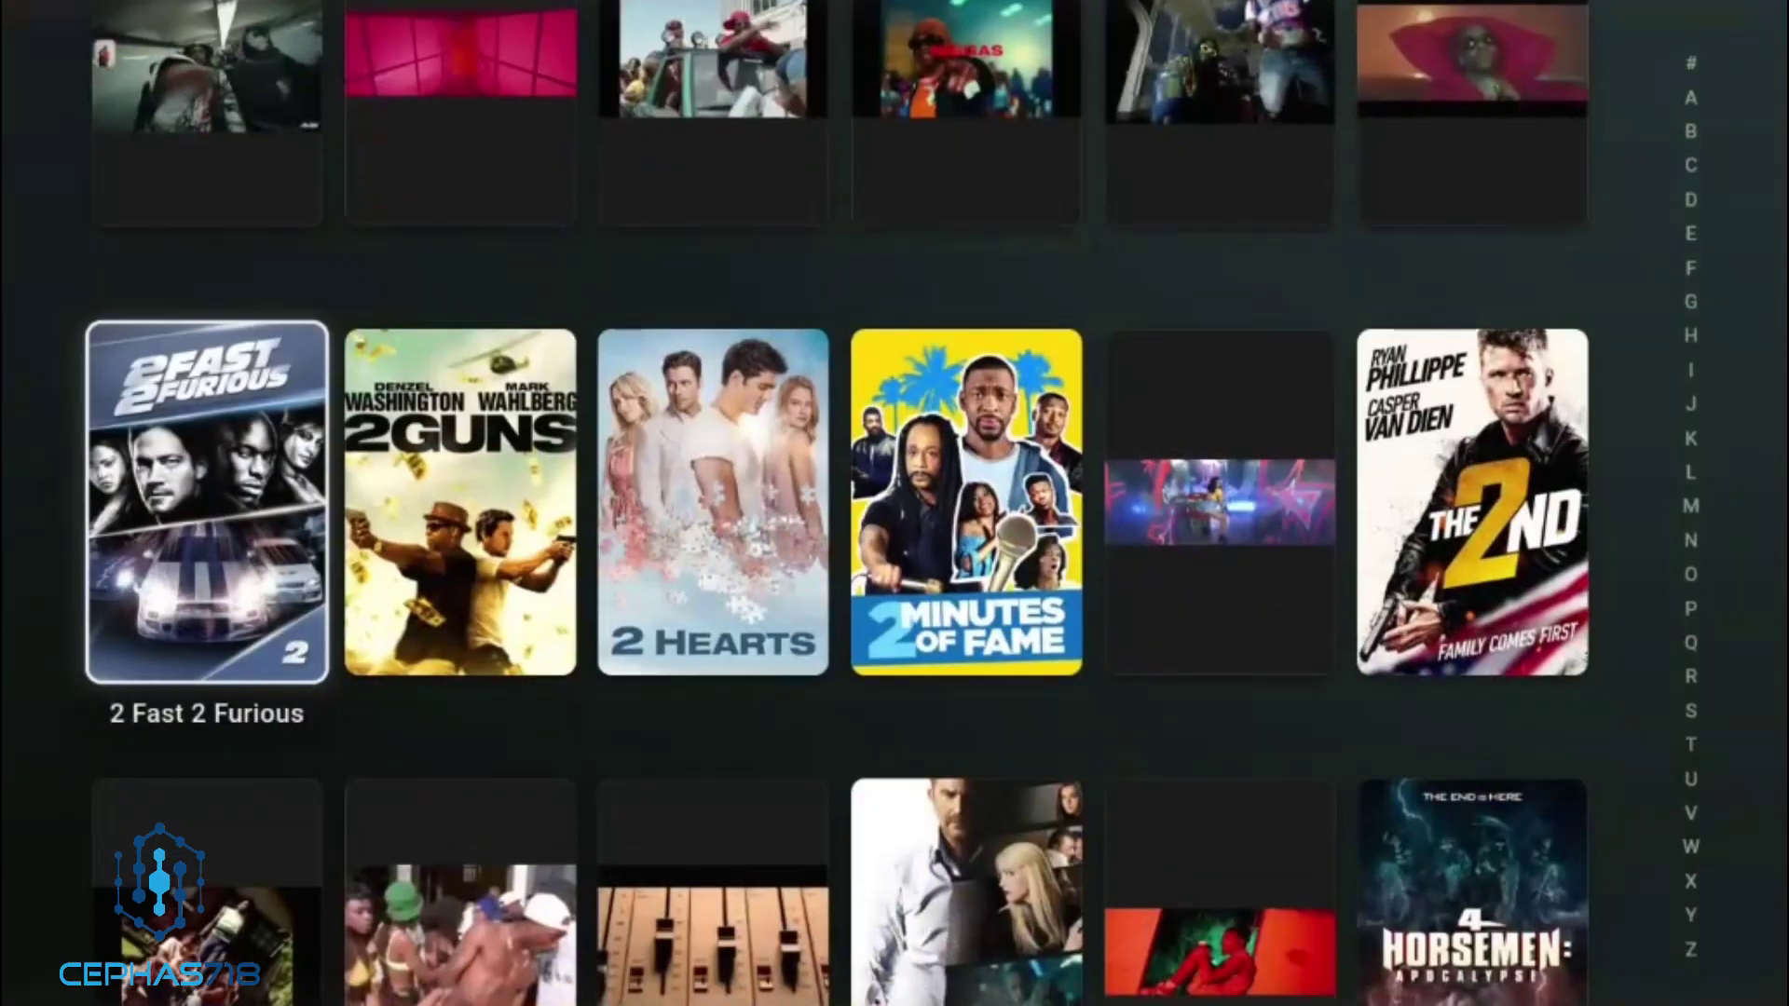
key(Down)
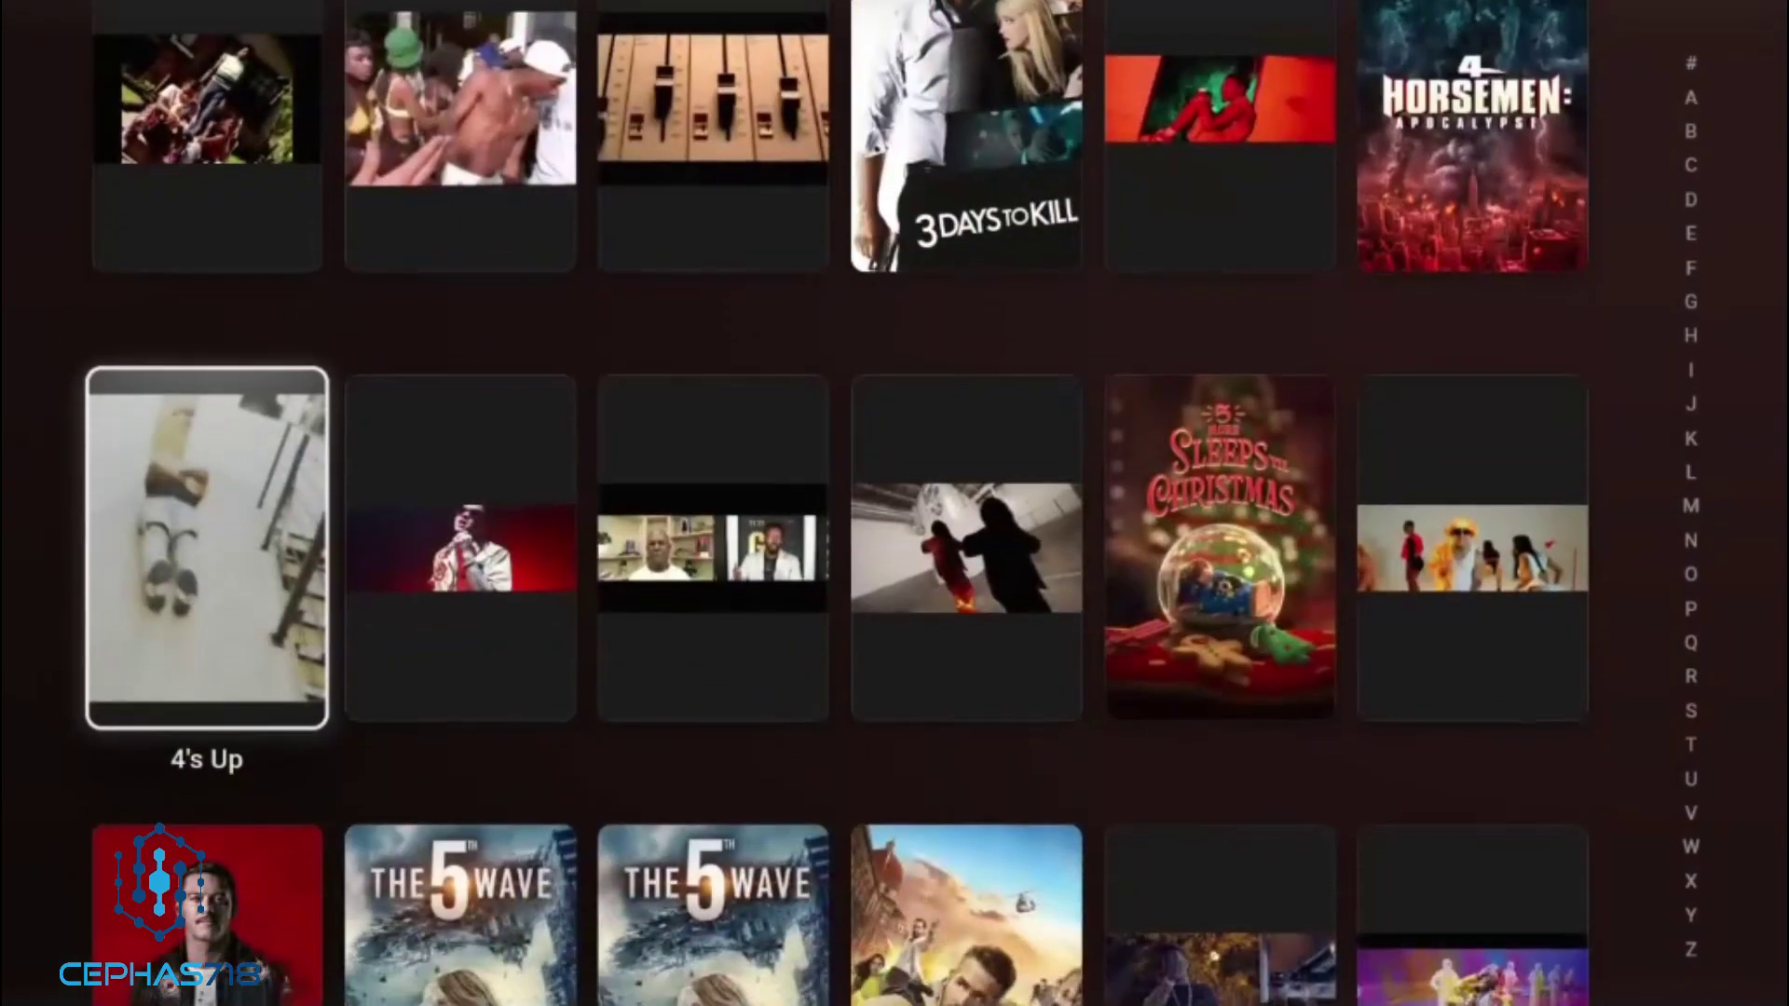
key(Up)
key(Up)
key(Up)
key(Up)
key(Up)
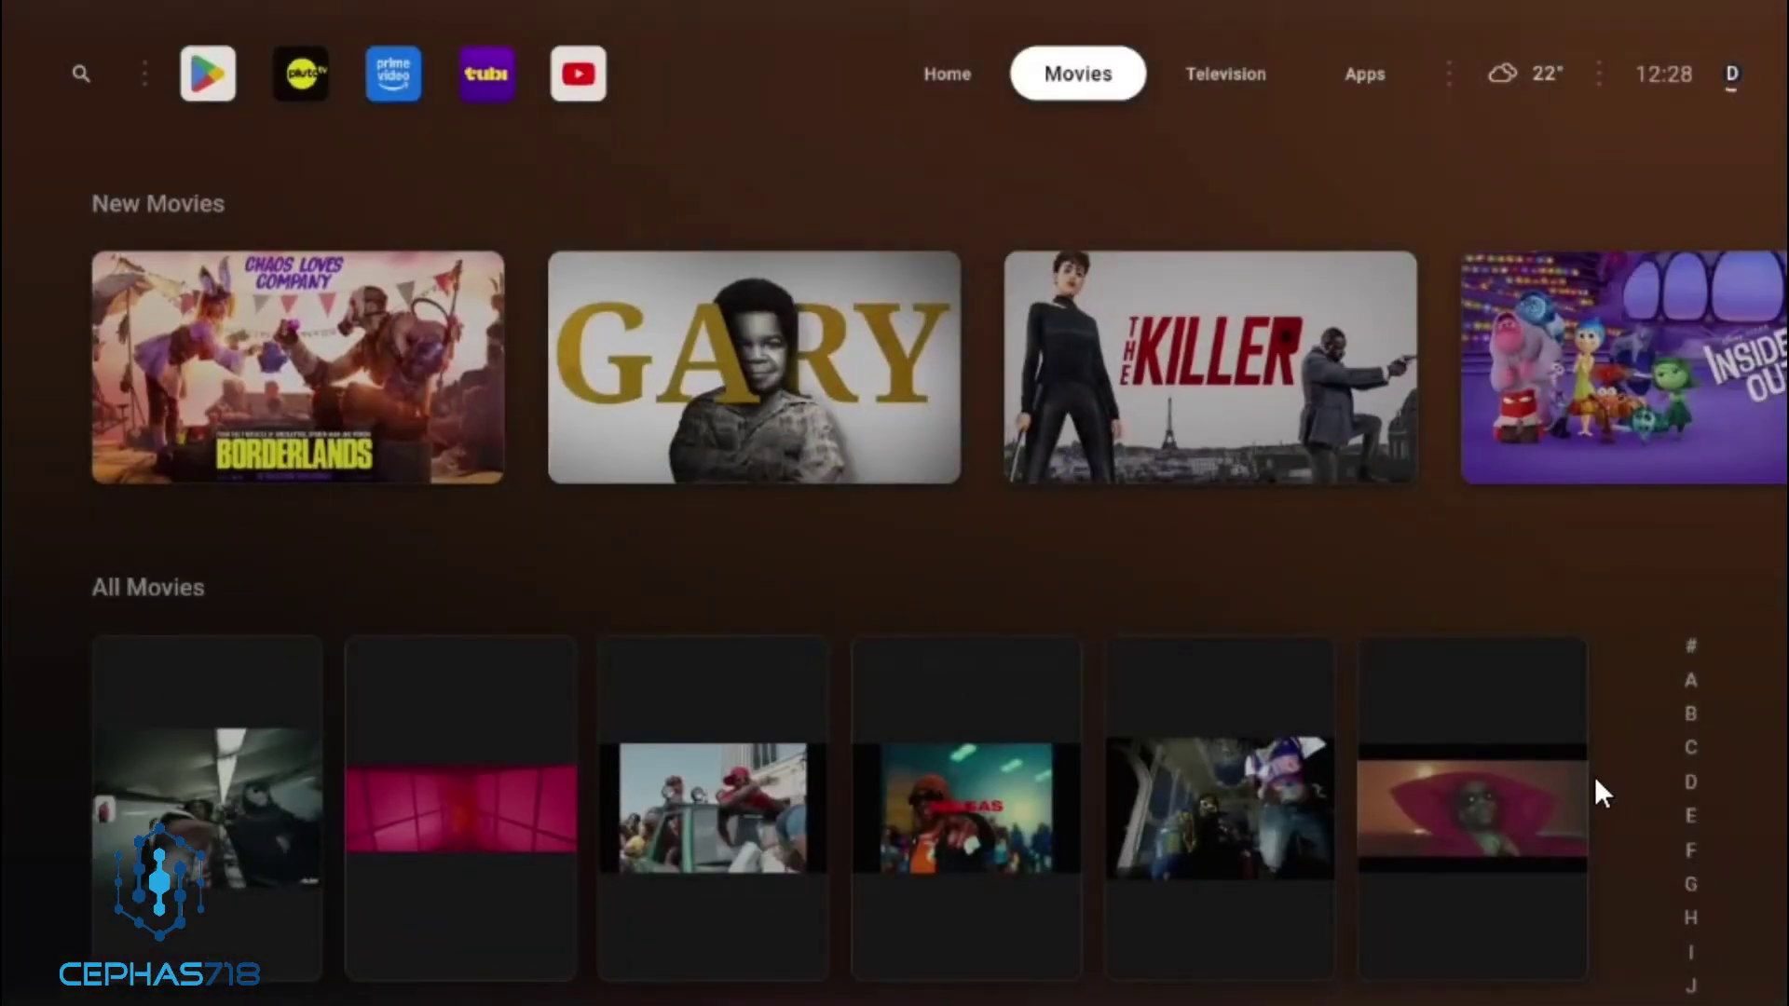
Browse the Television page's All Television list, then move on to the Apps grid
key(Right)
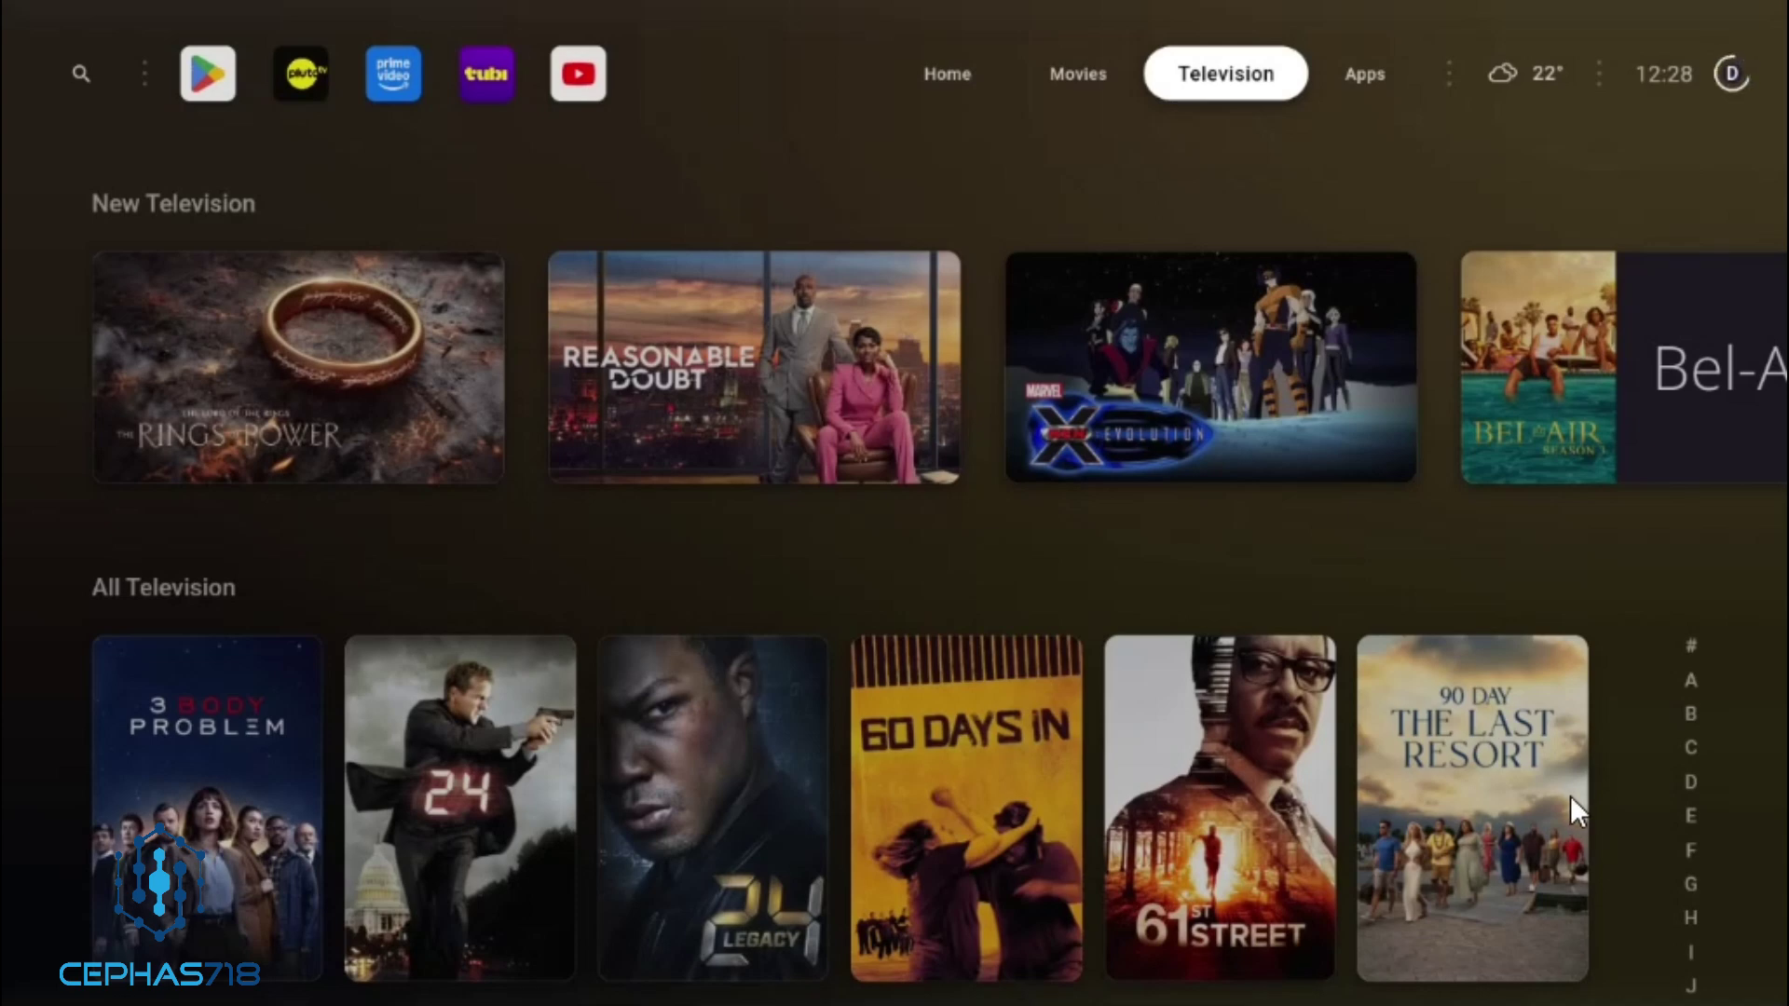
key(Down)
key(Down)
key(Down)
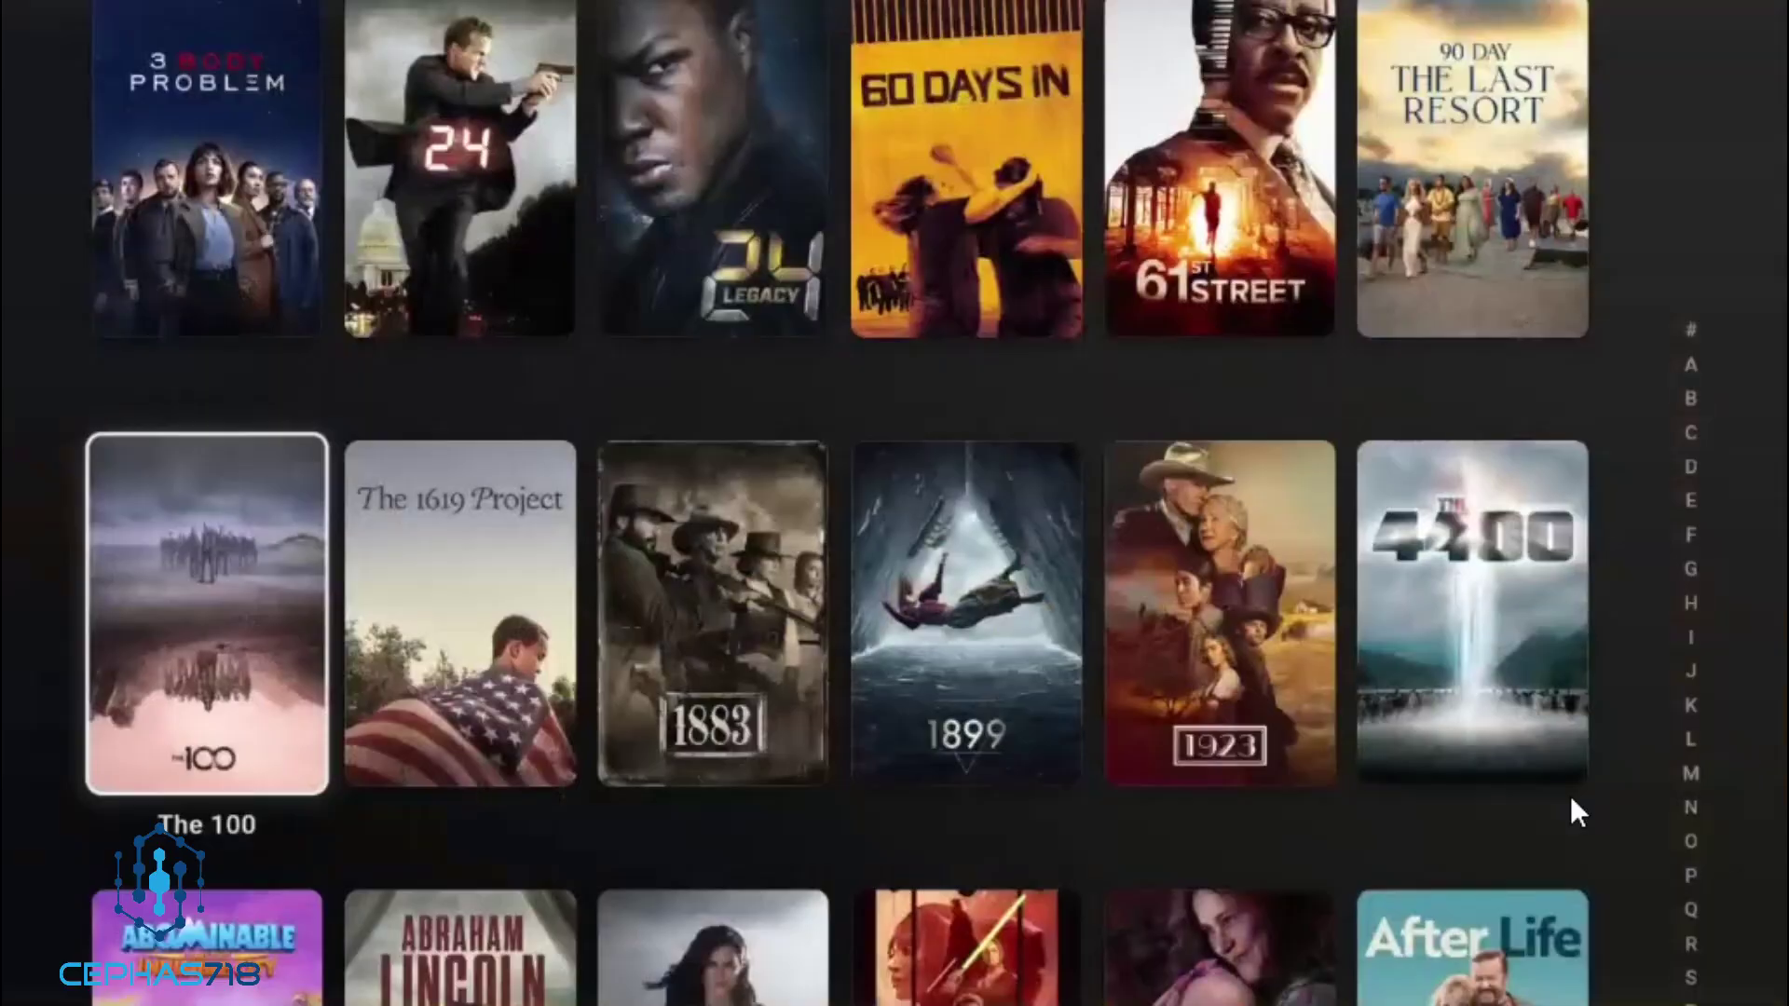
key(Up)
key(Up)
key(Up)
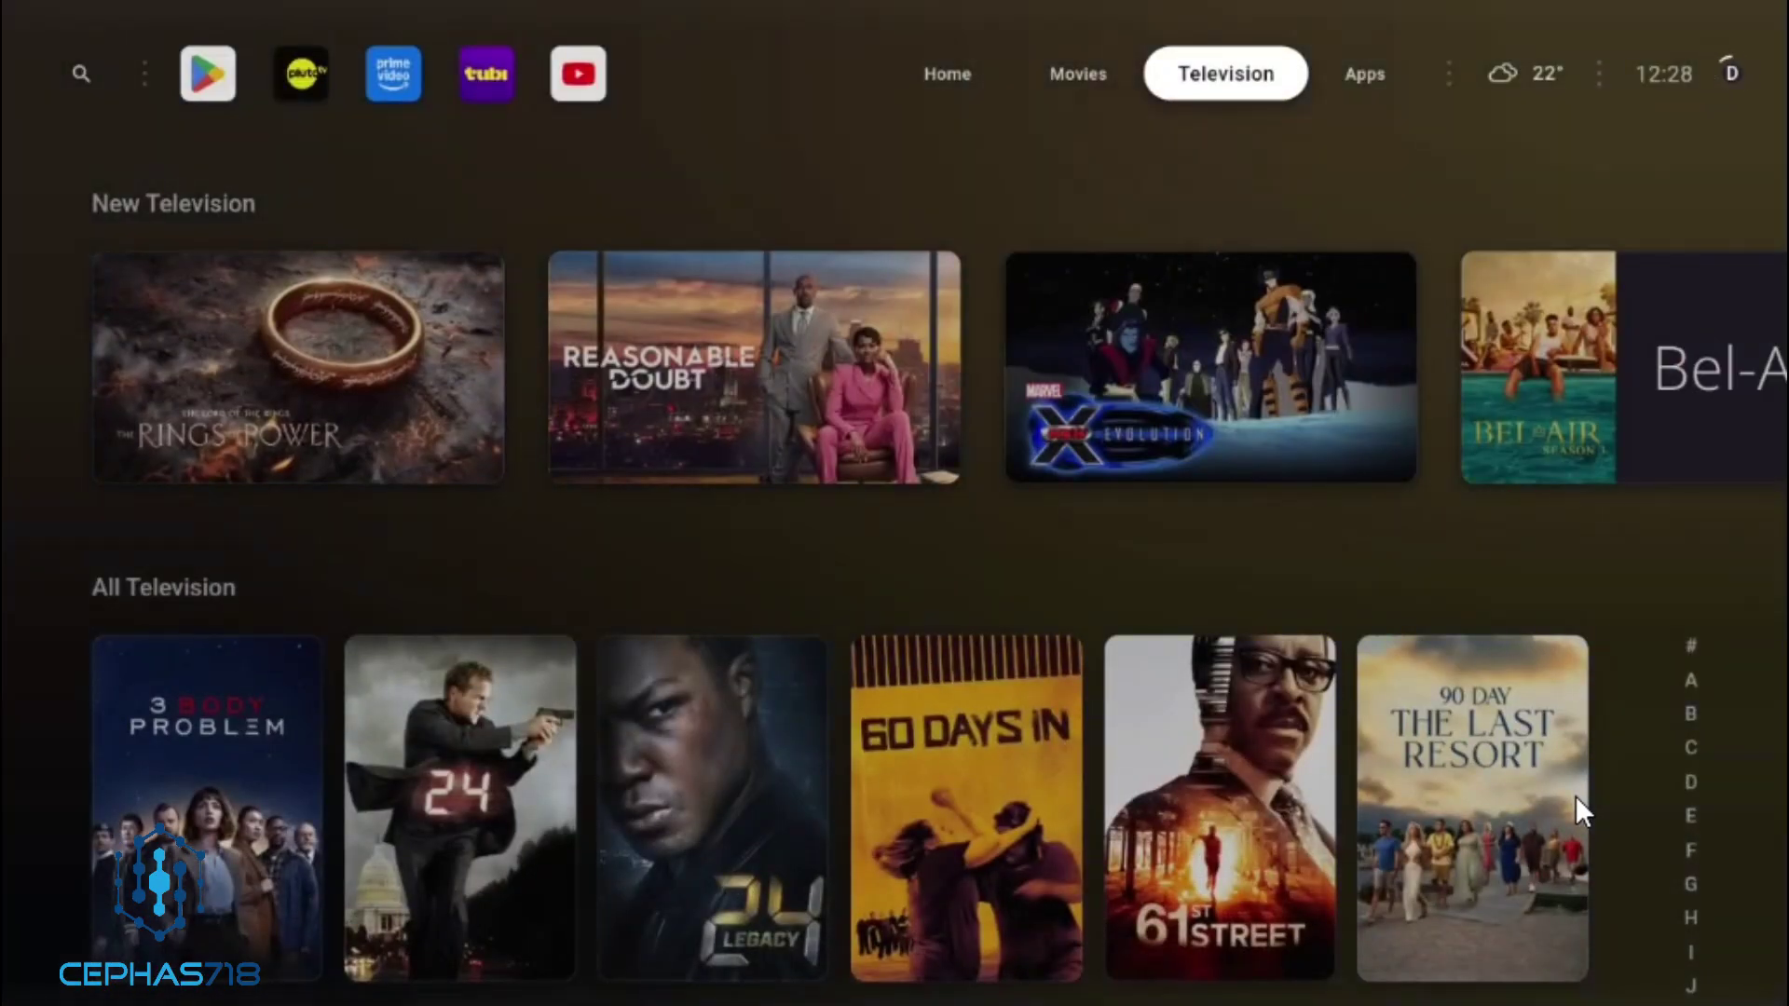
key(Right)
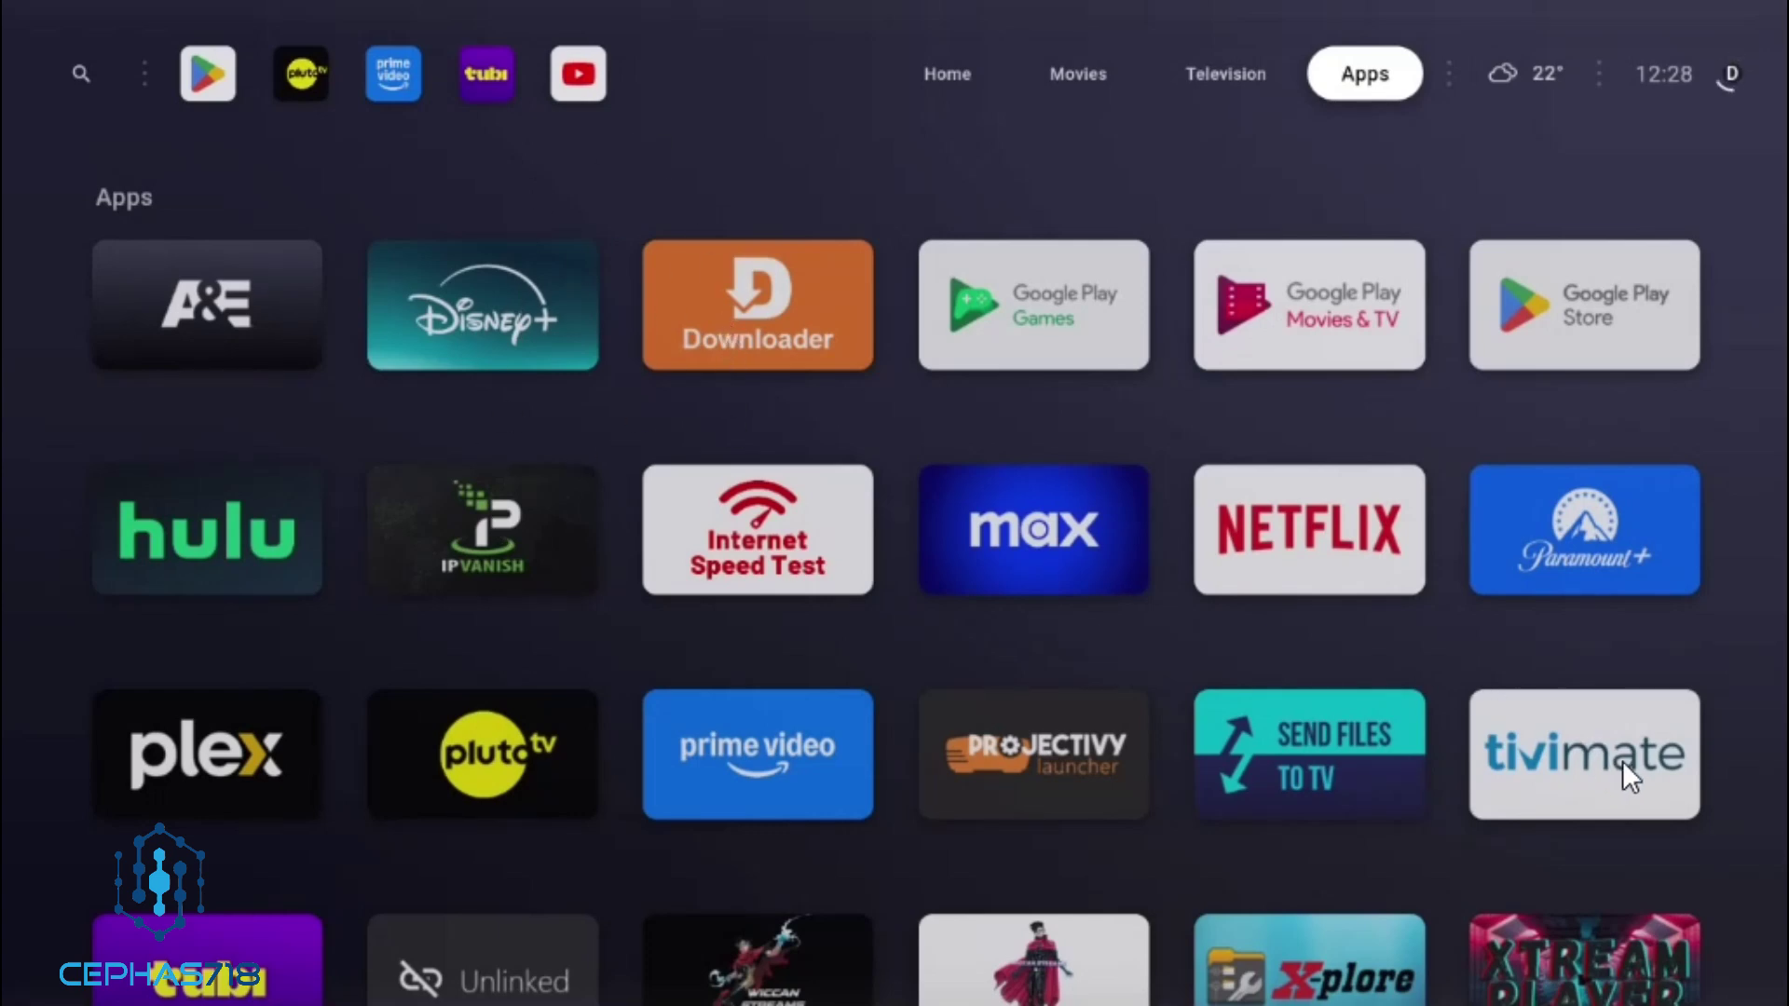
Unpin Google Play Store from the favourite apps using its options menu
key(Left)
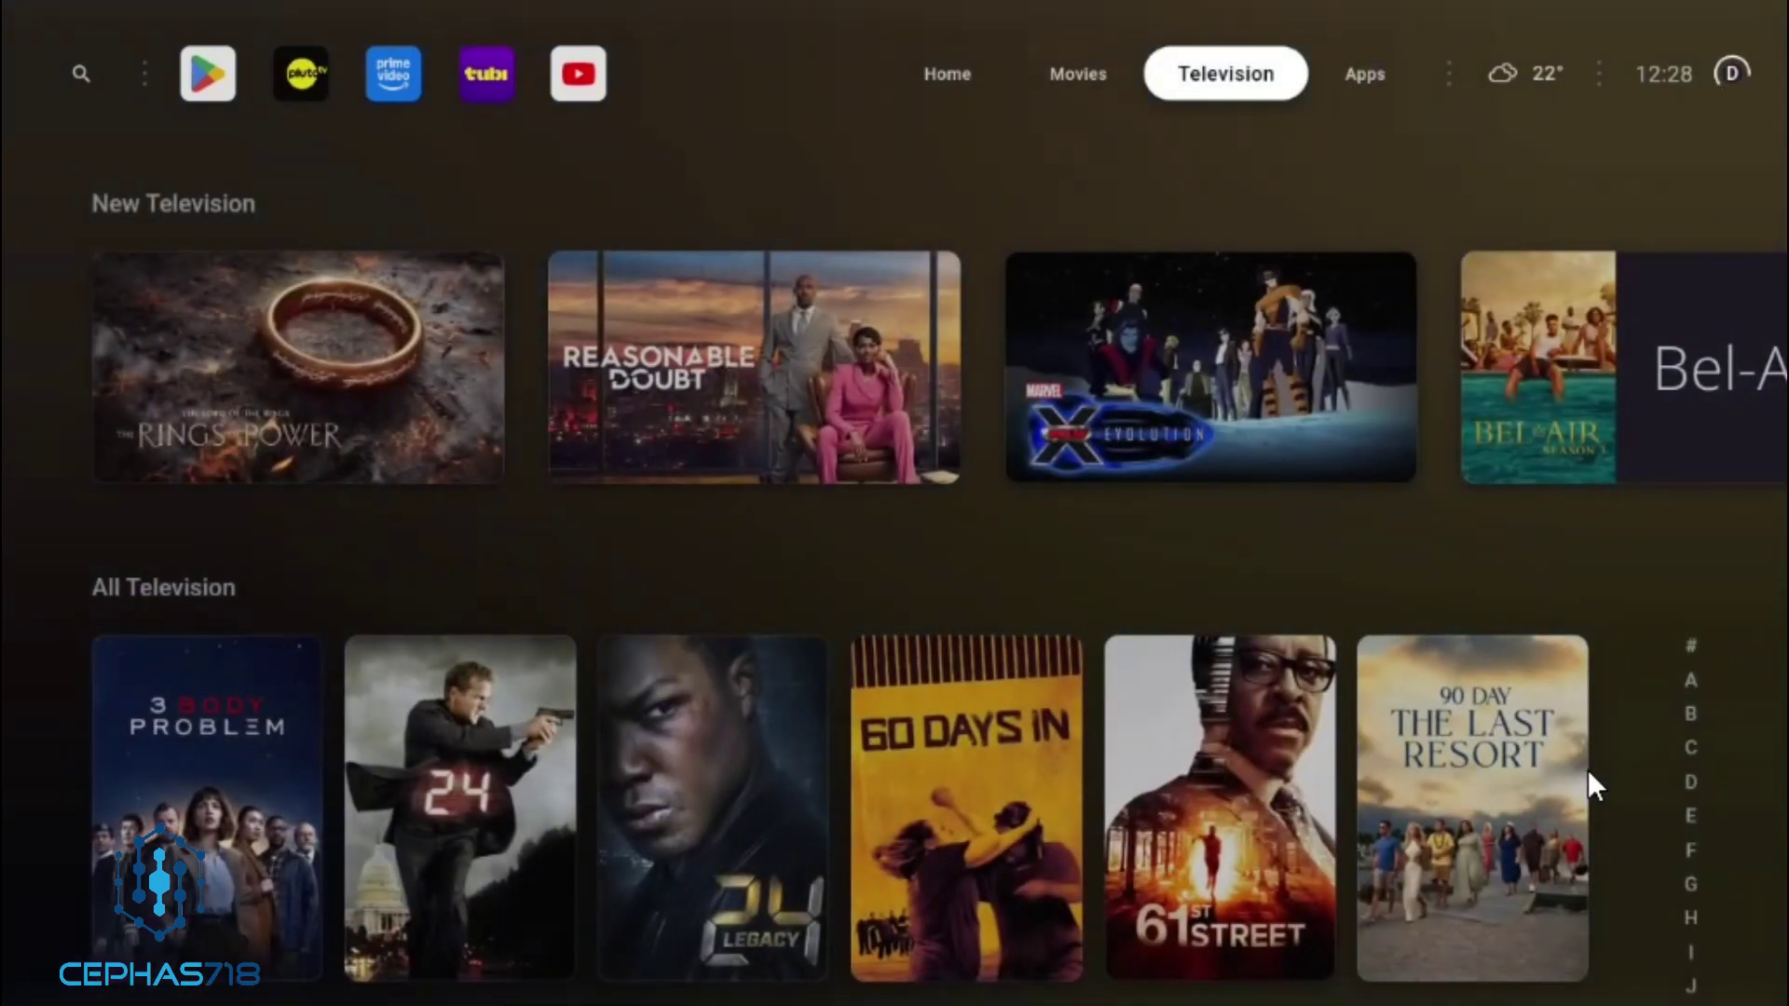
key(Right)
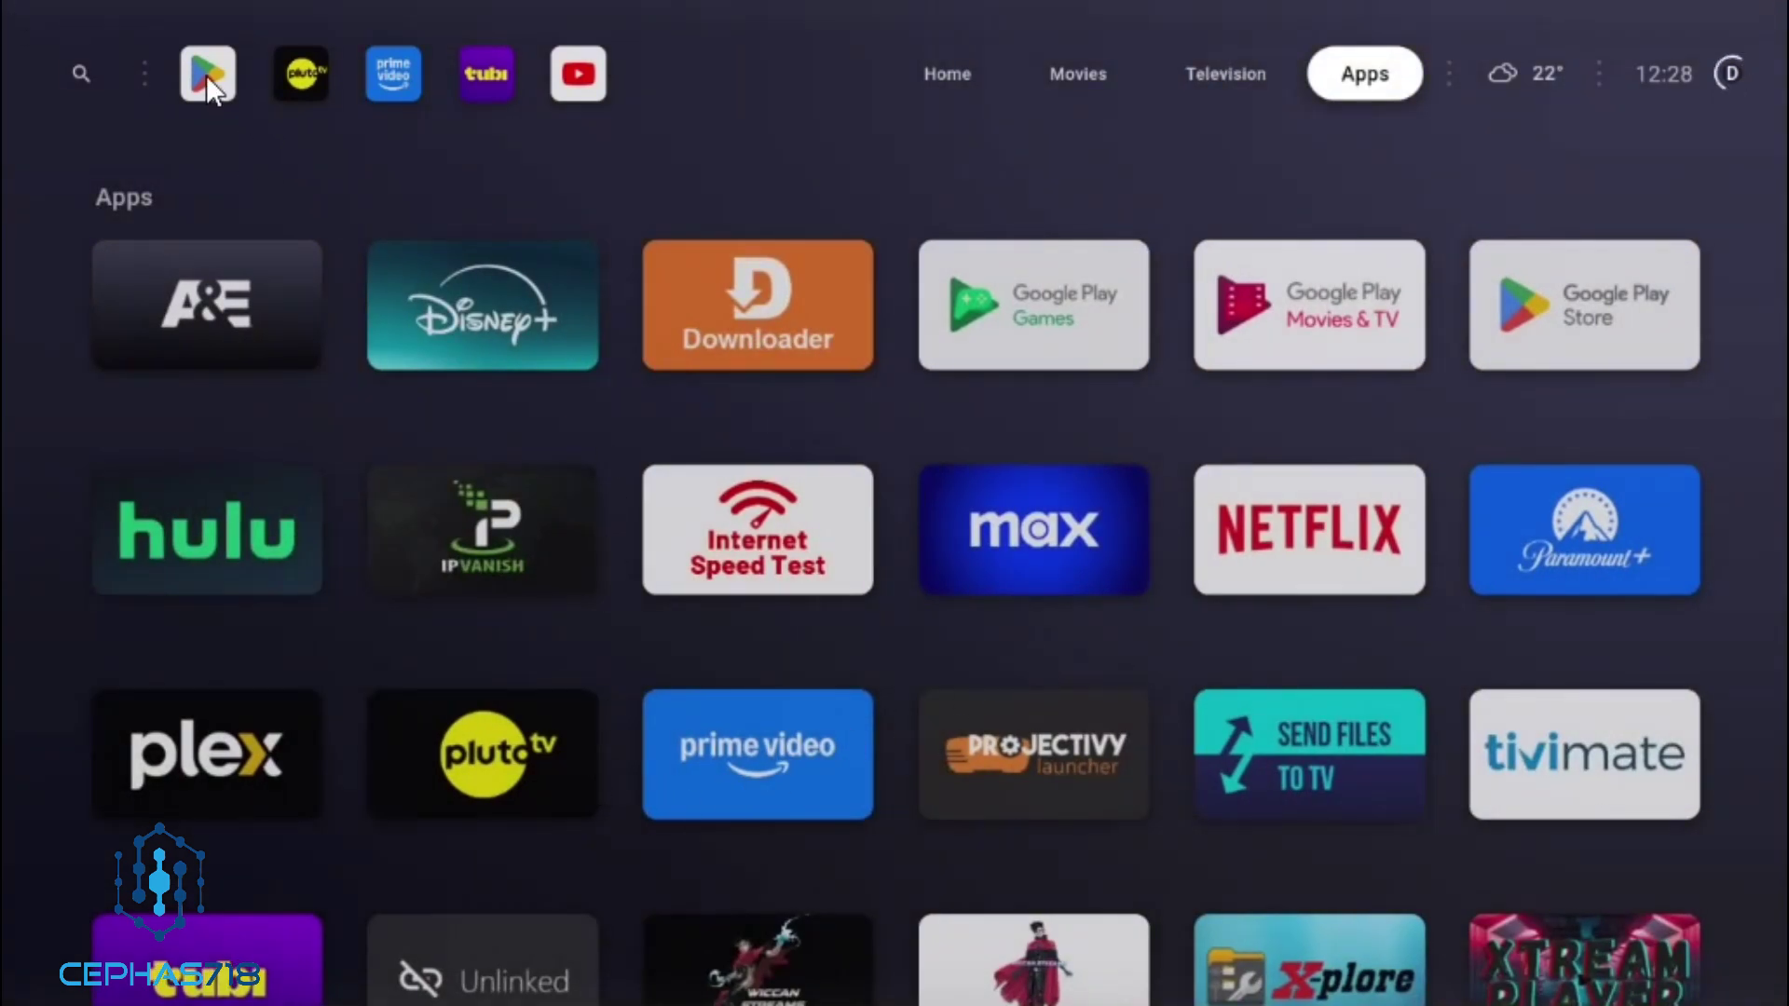
key(Down)
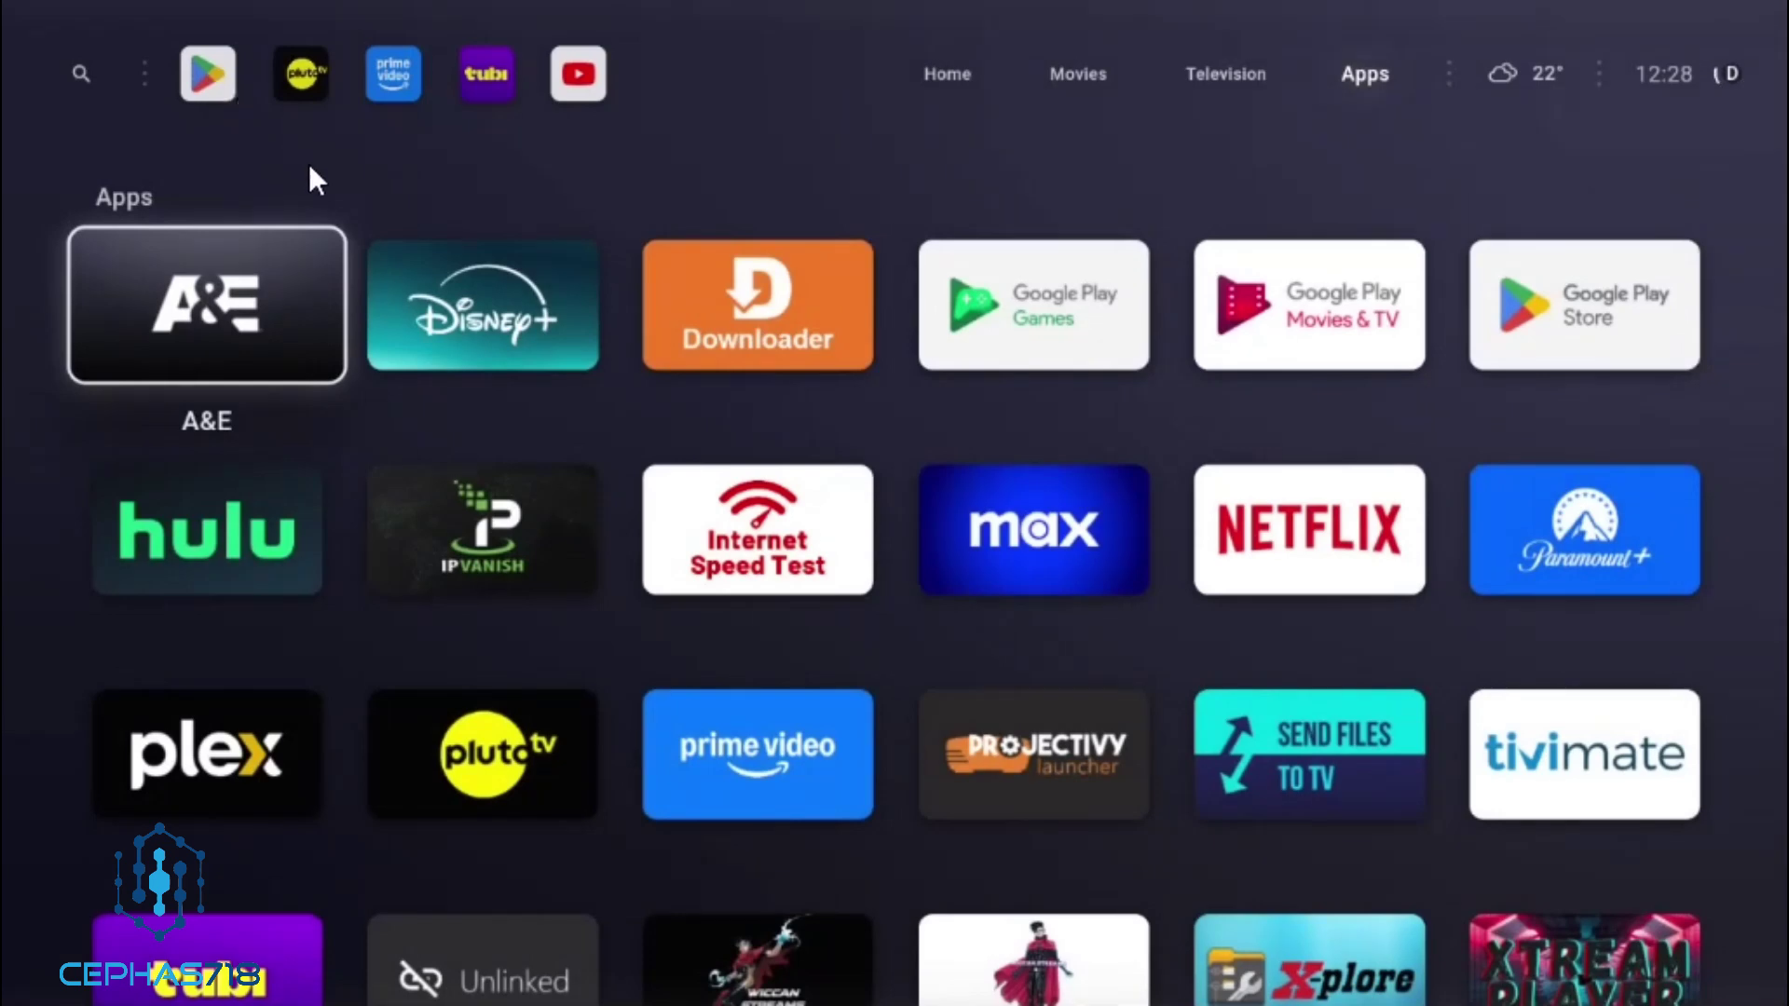
key(Right)
key(Right)
key(Right)
key(Right)
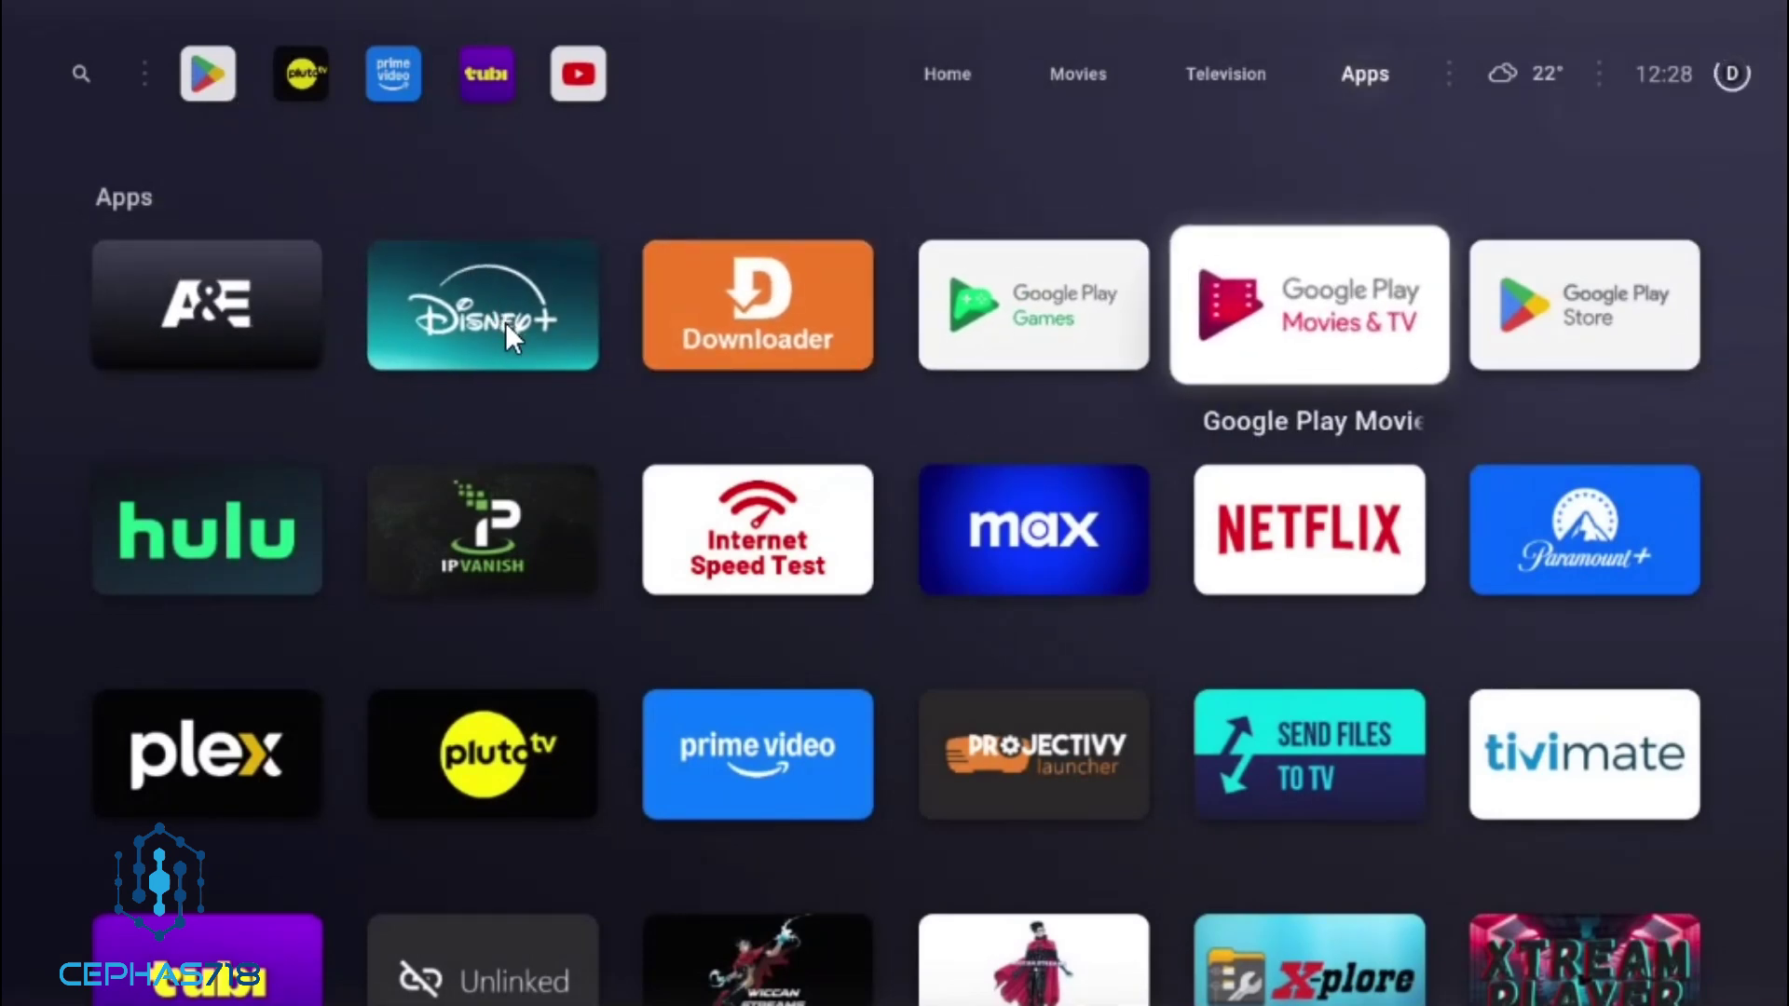
key(Right)
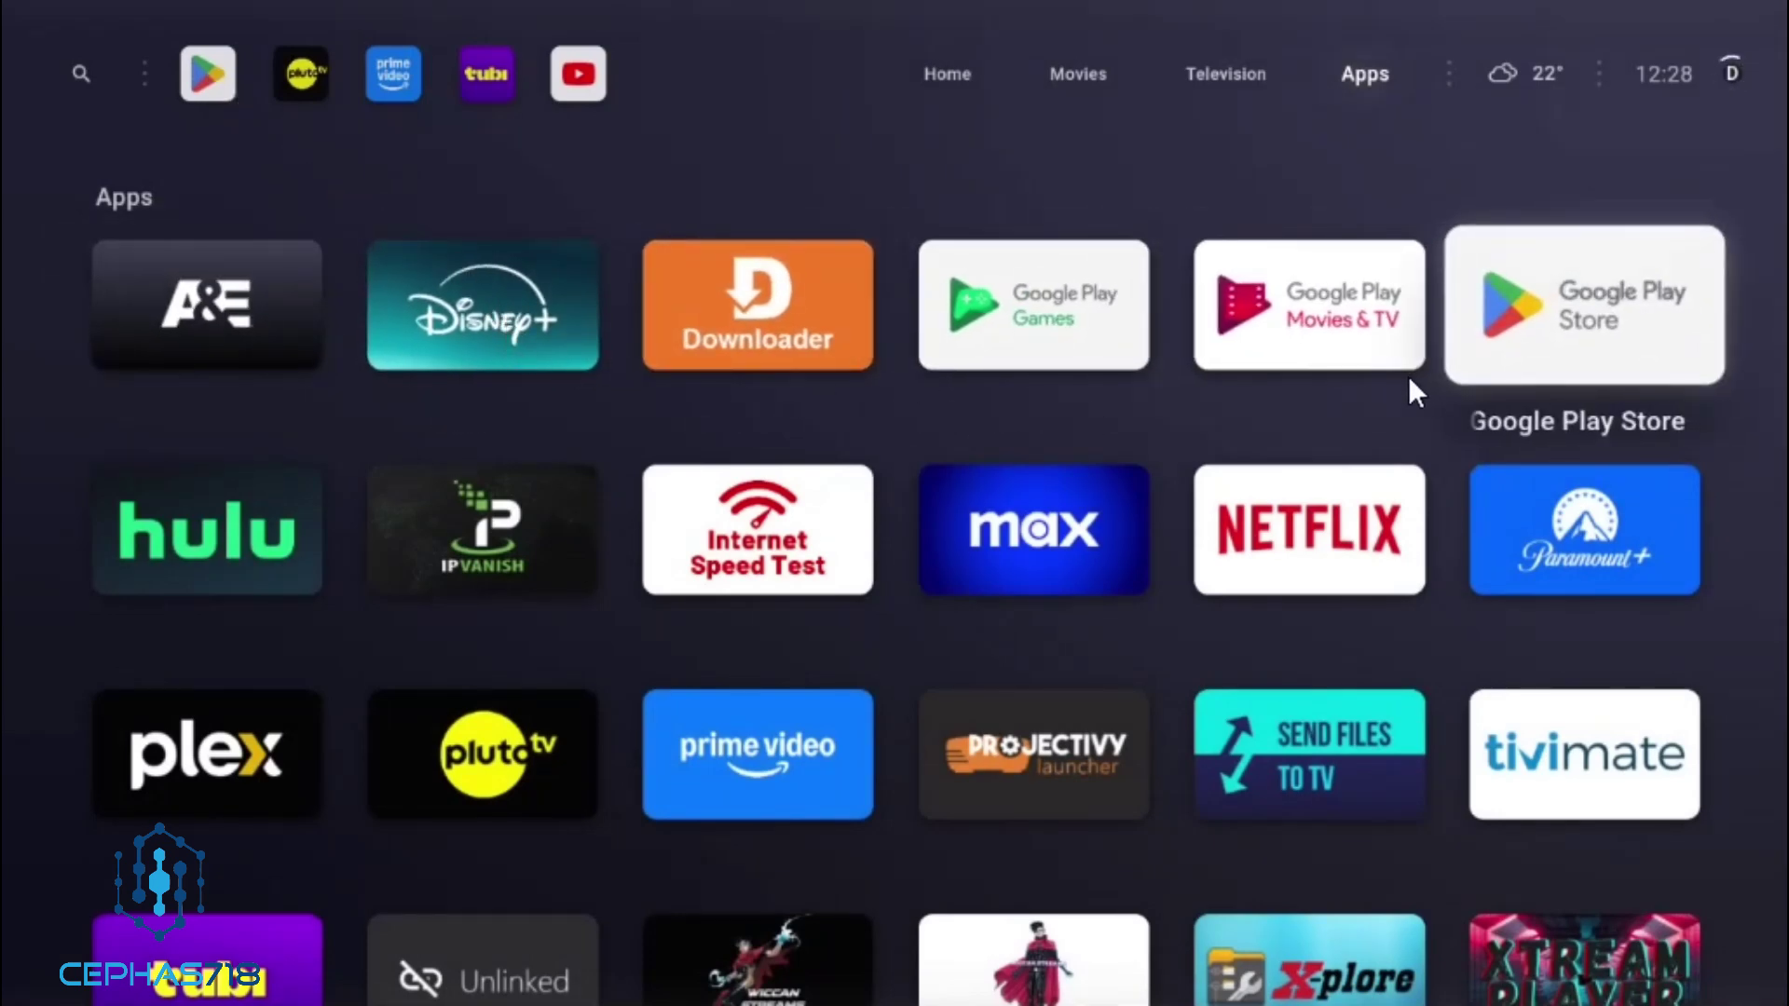
key(Menu)
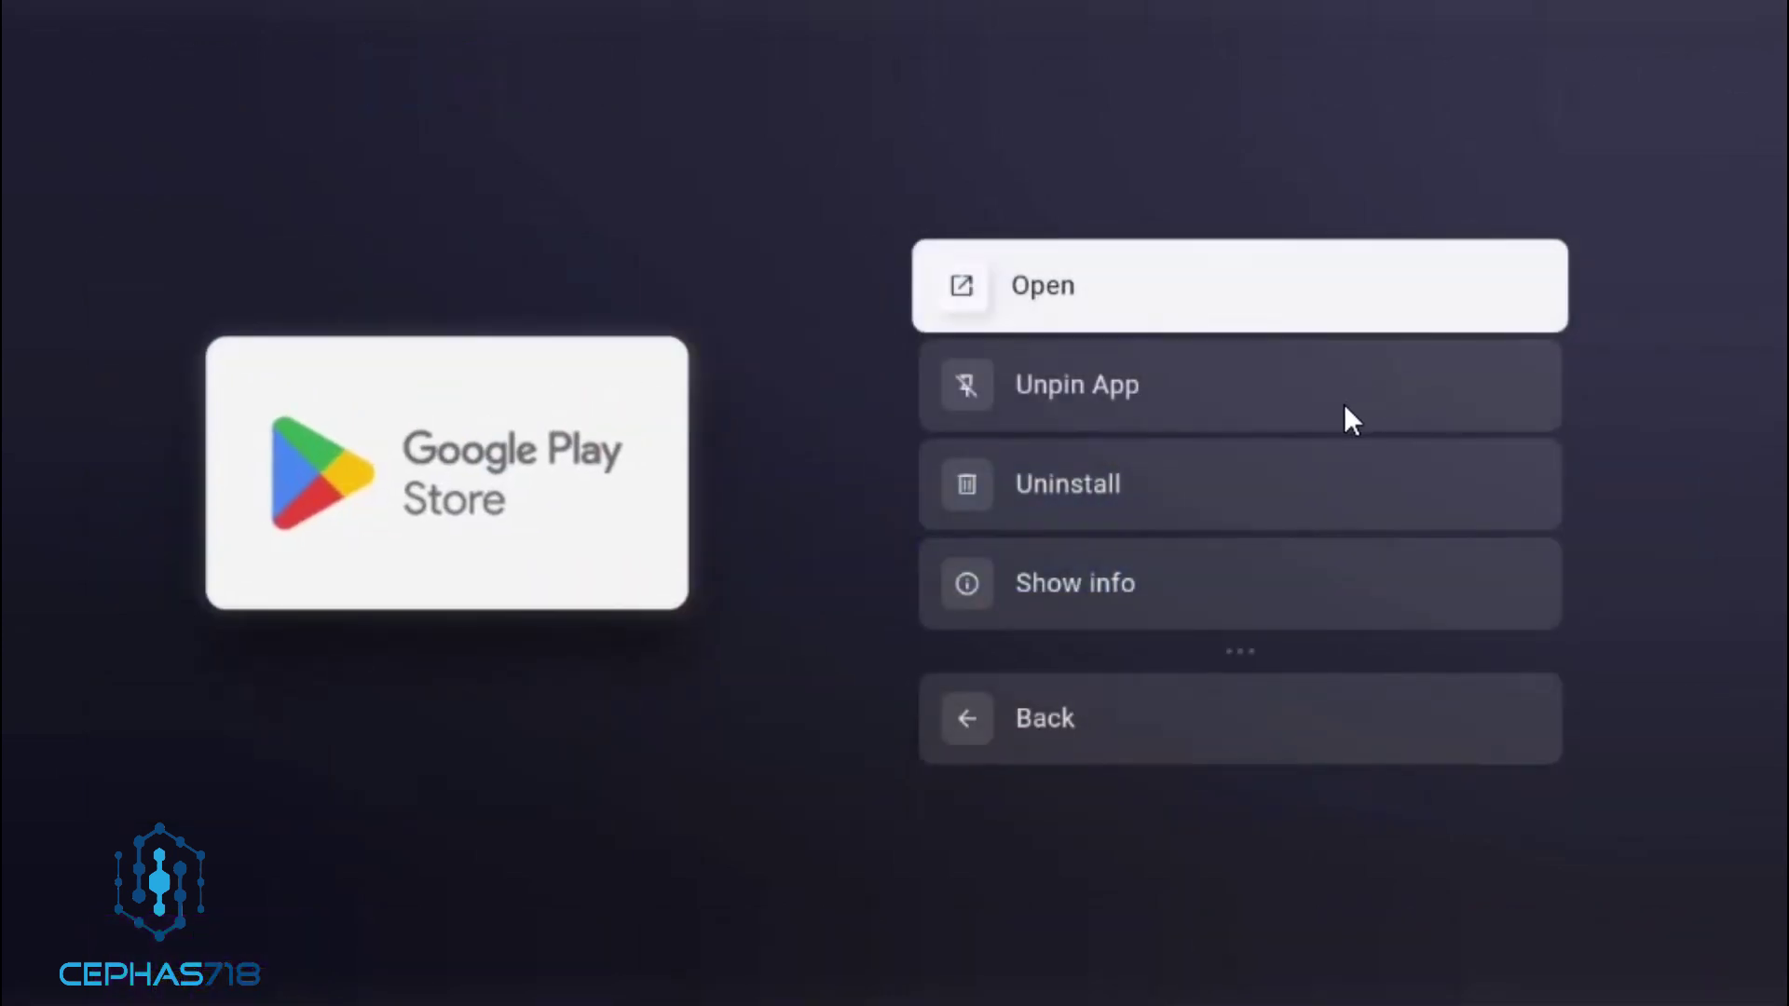
key(Down)
key(Escape)
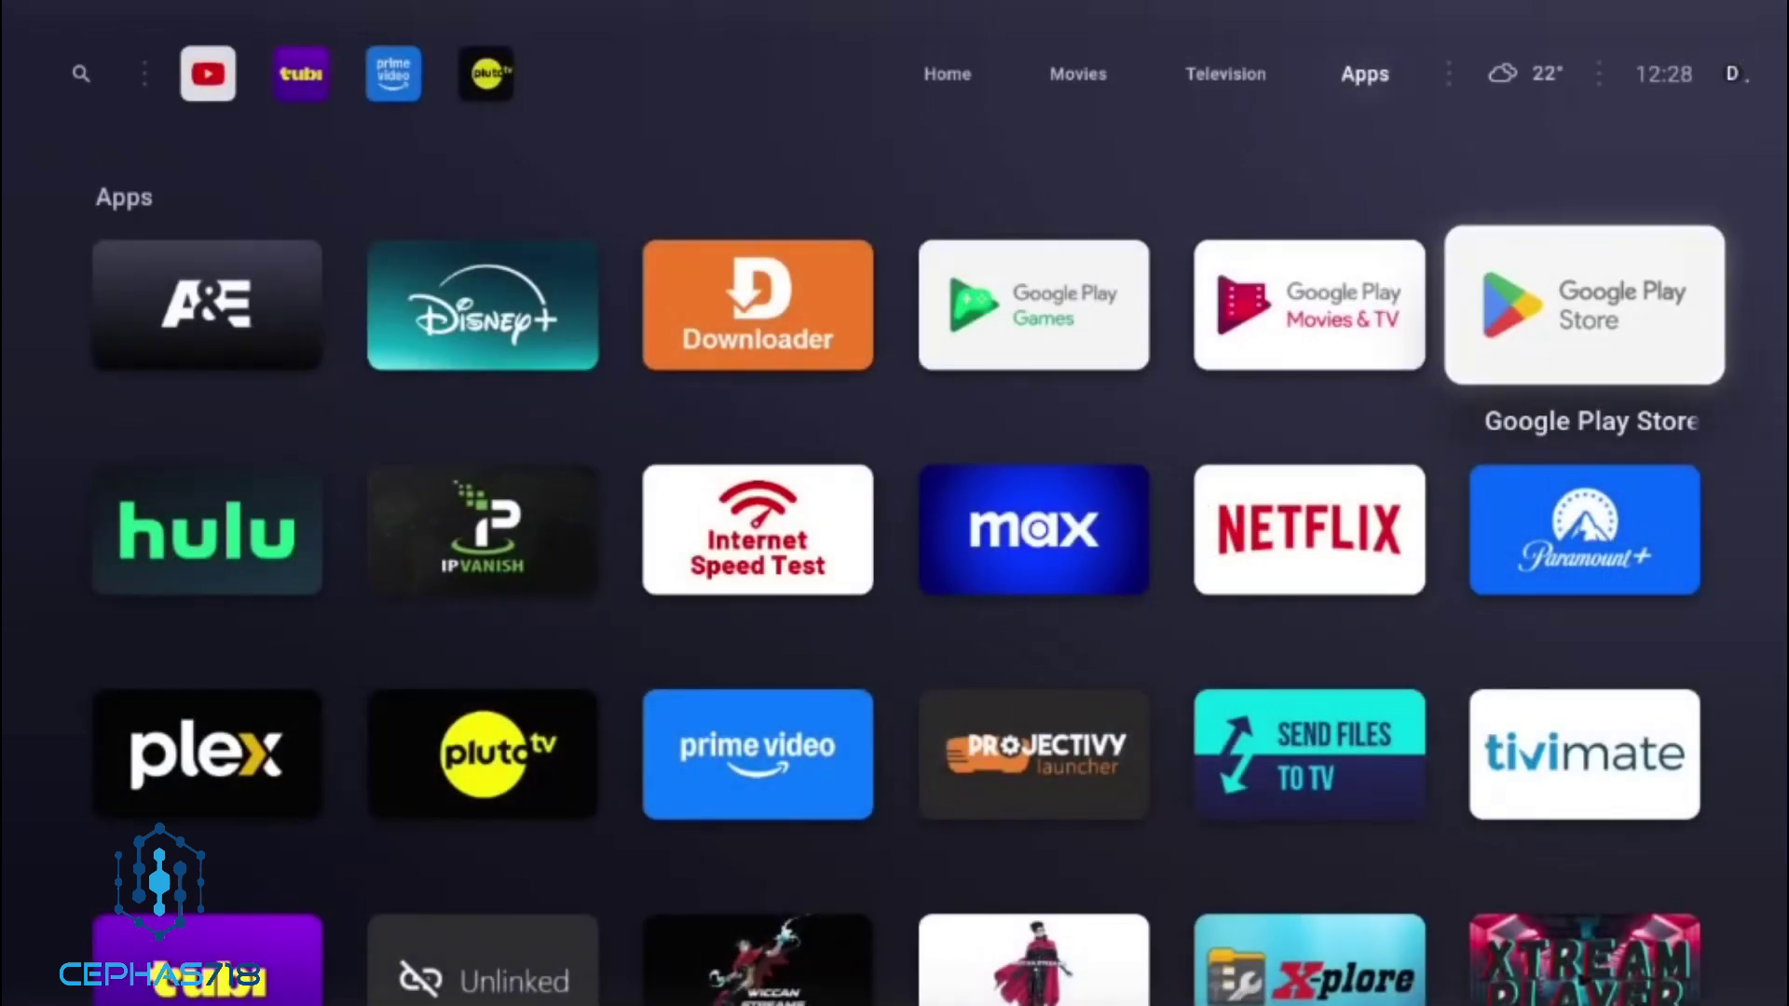
Move through the Apps grid to the A&E tile
key(Left)
key(Down)
key(Left)
key(Left)
key(Left)
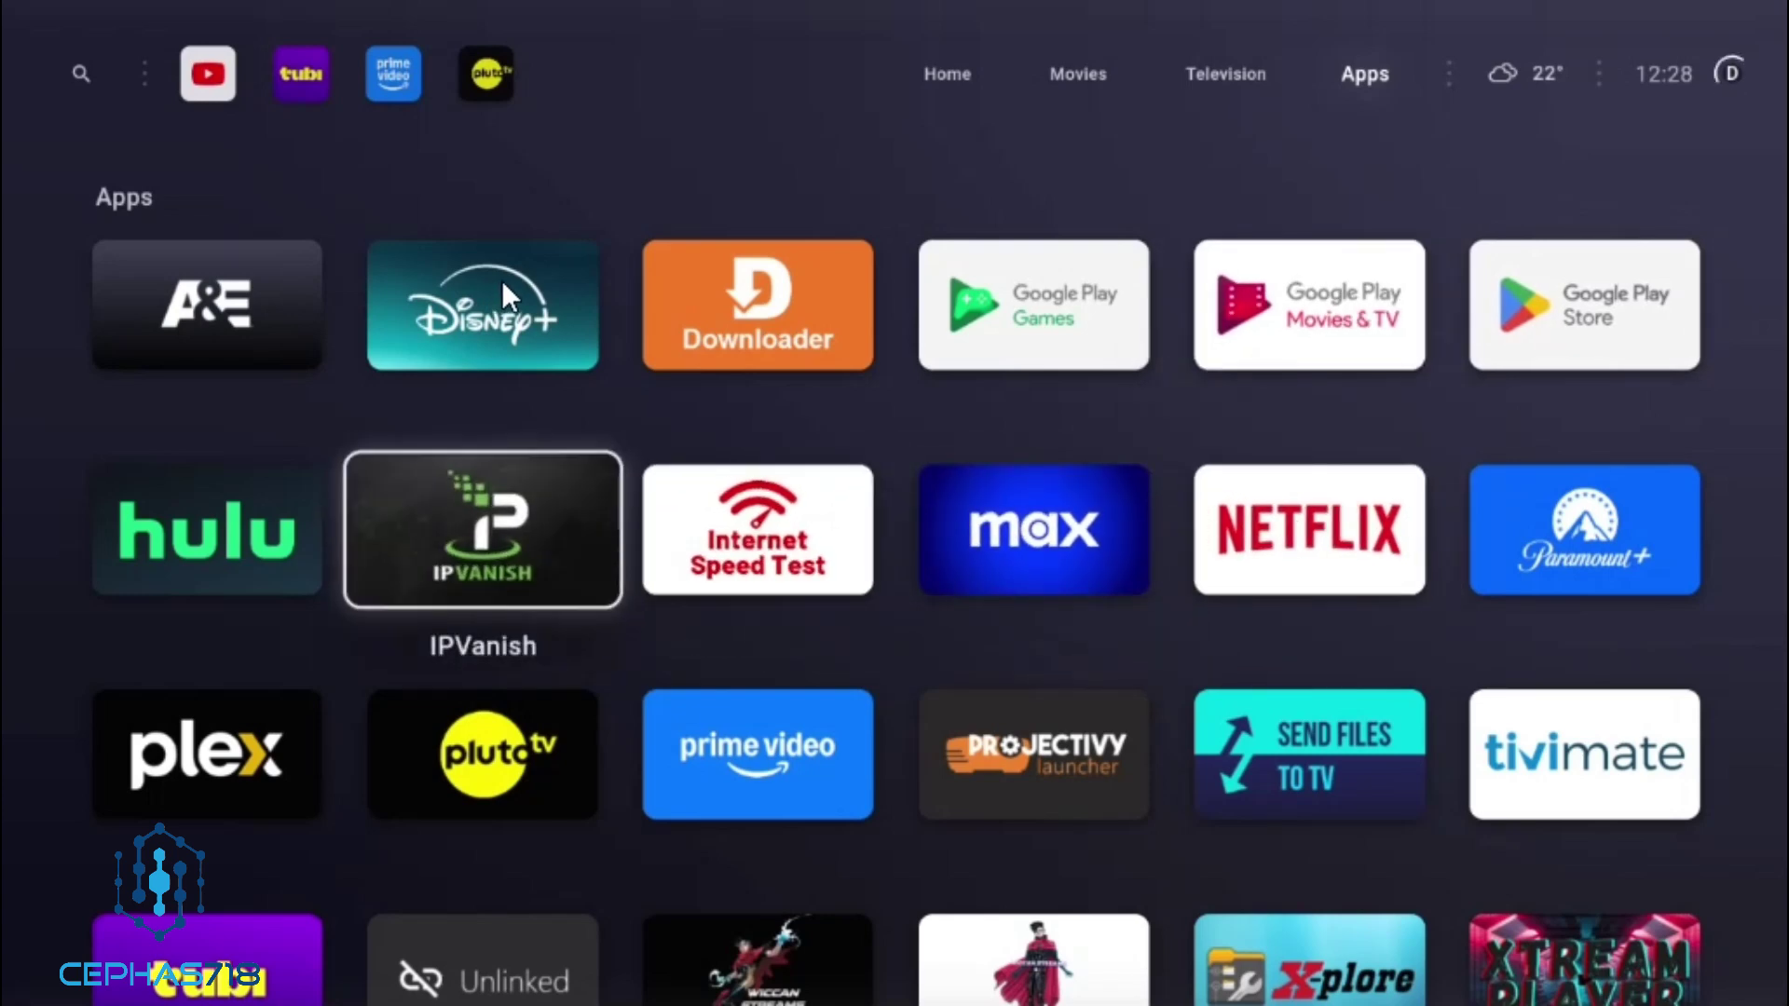
key(Up)
key(Left)
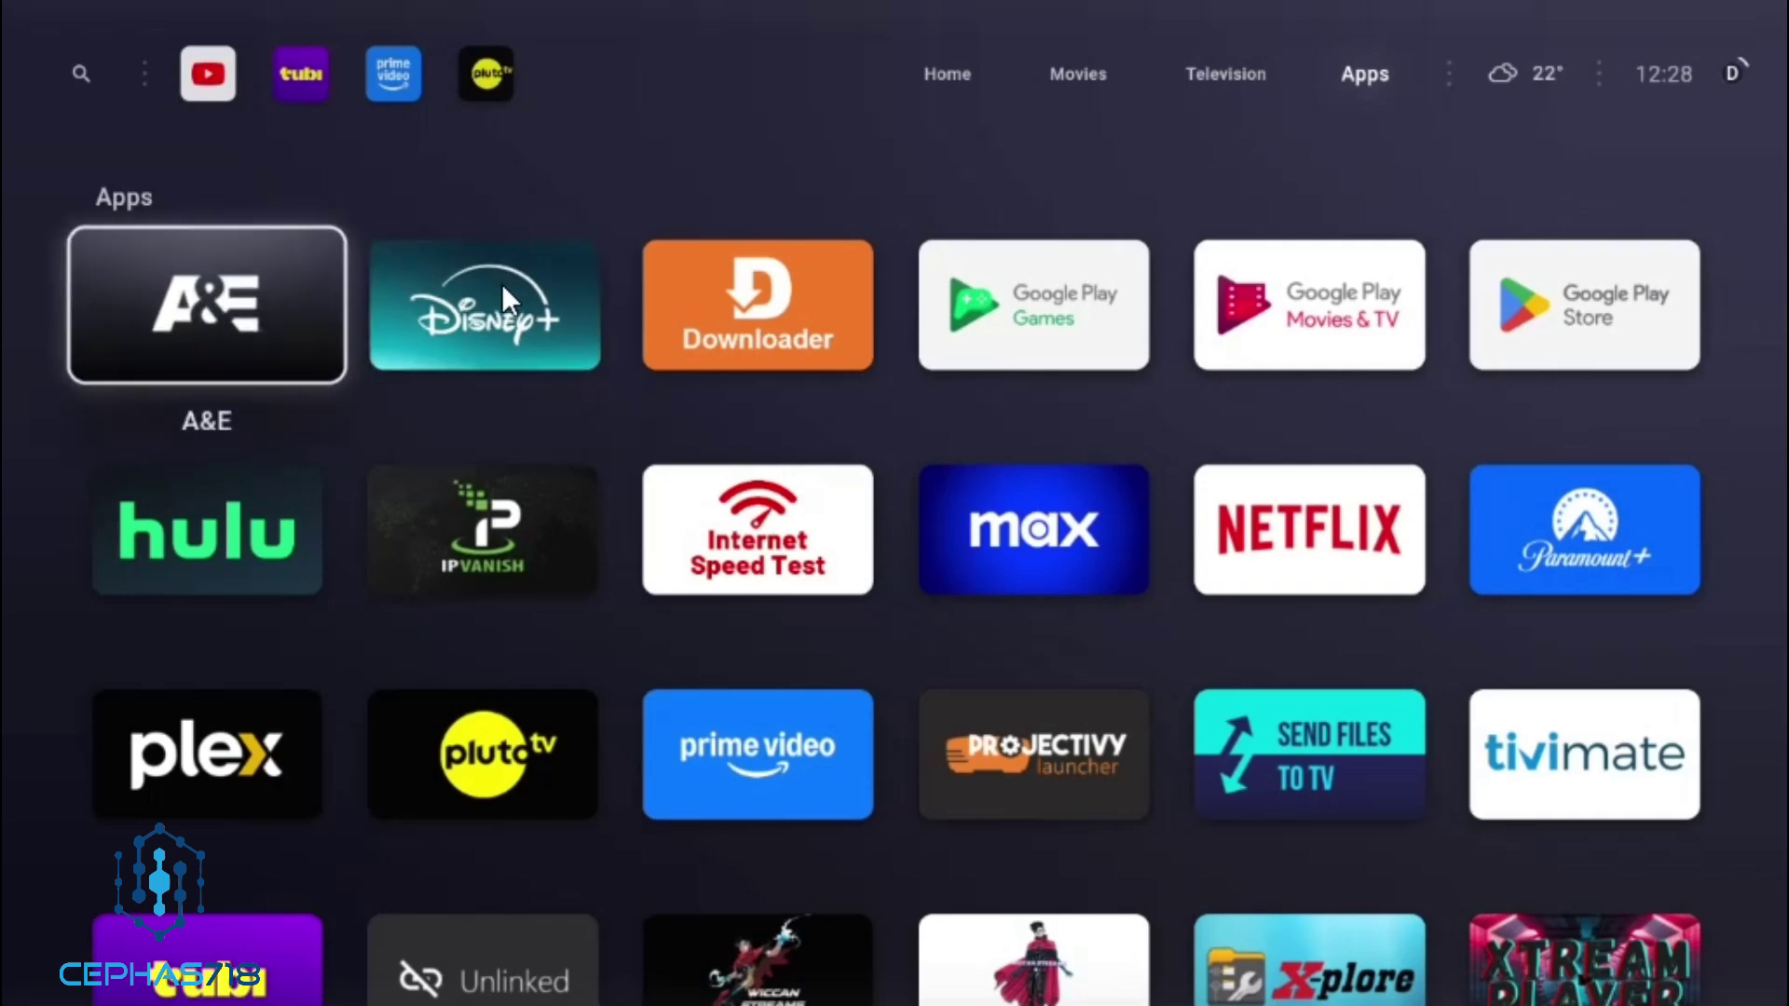
Pin A&E as a favourite, then open Favorite Apps settings from its Home tile
key(Return)
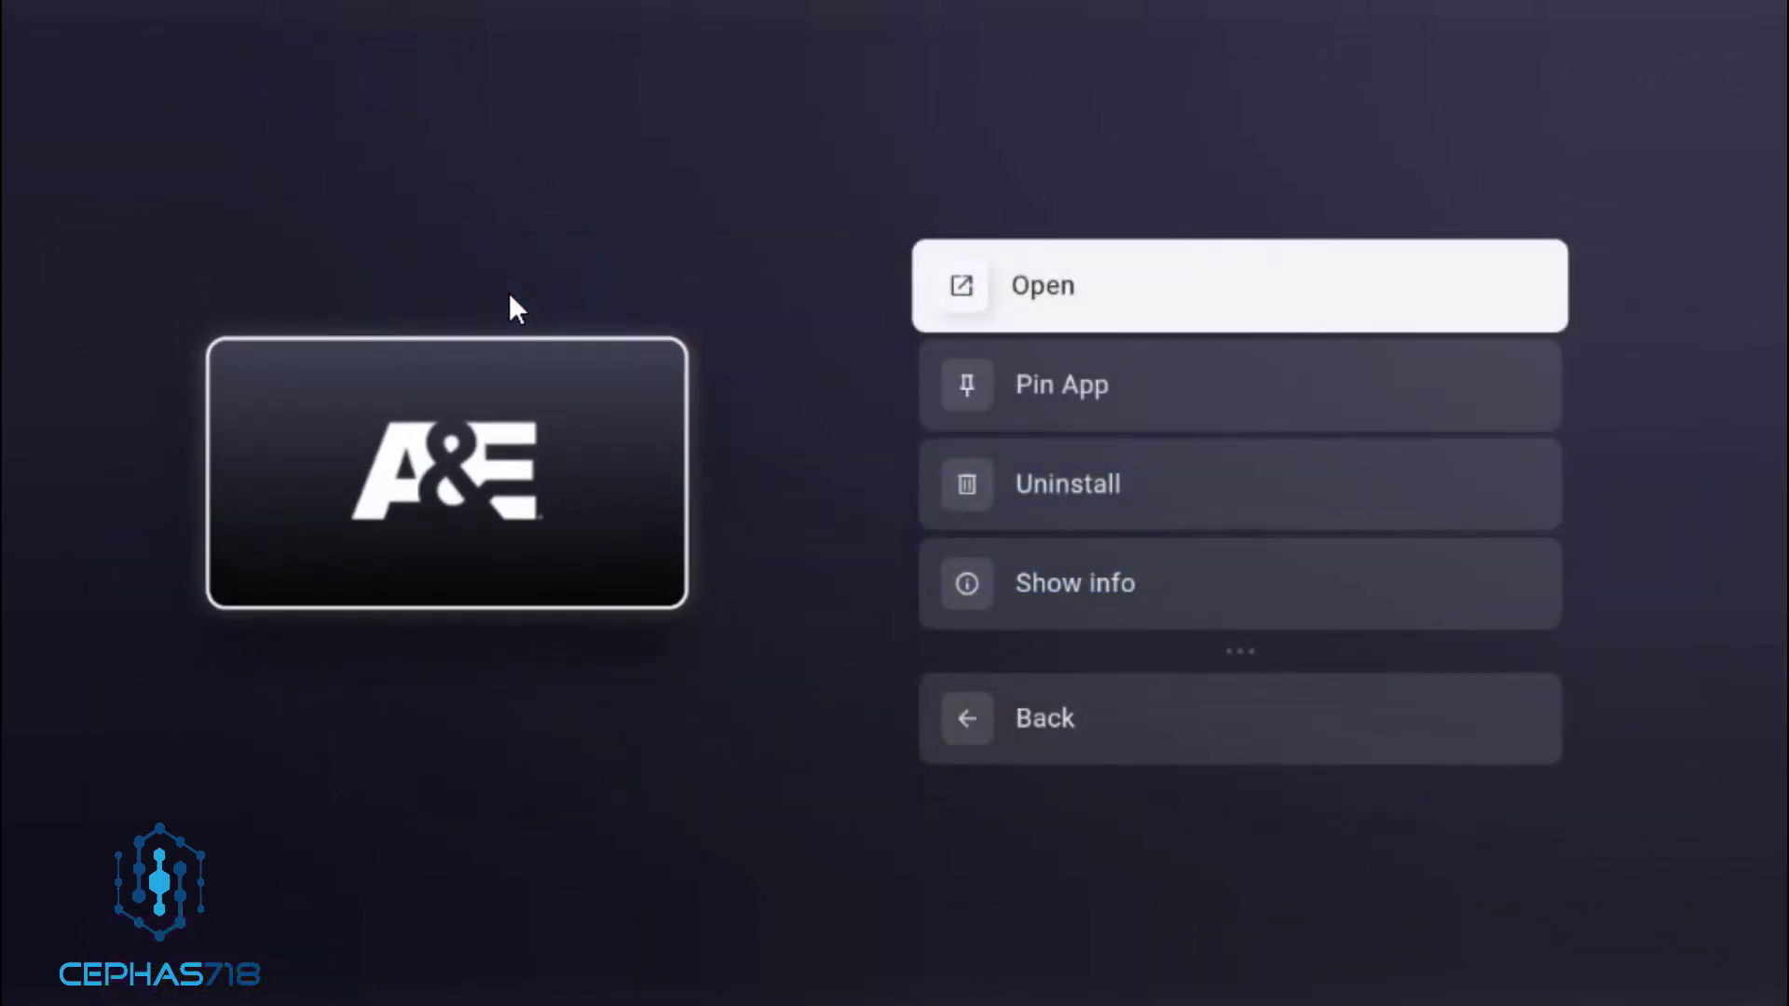
key(Down)
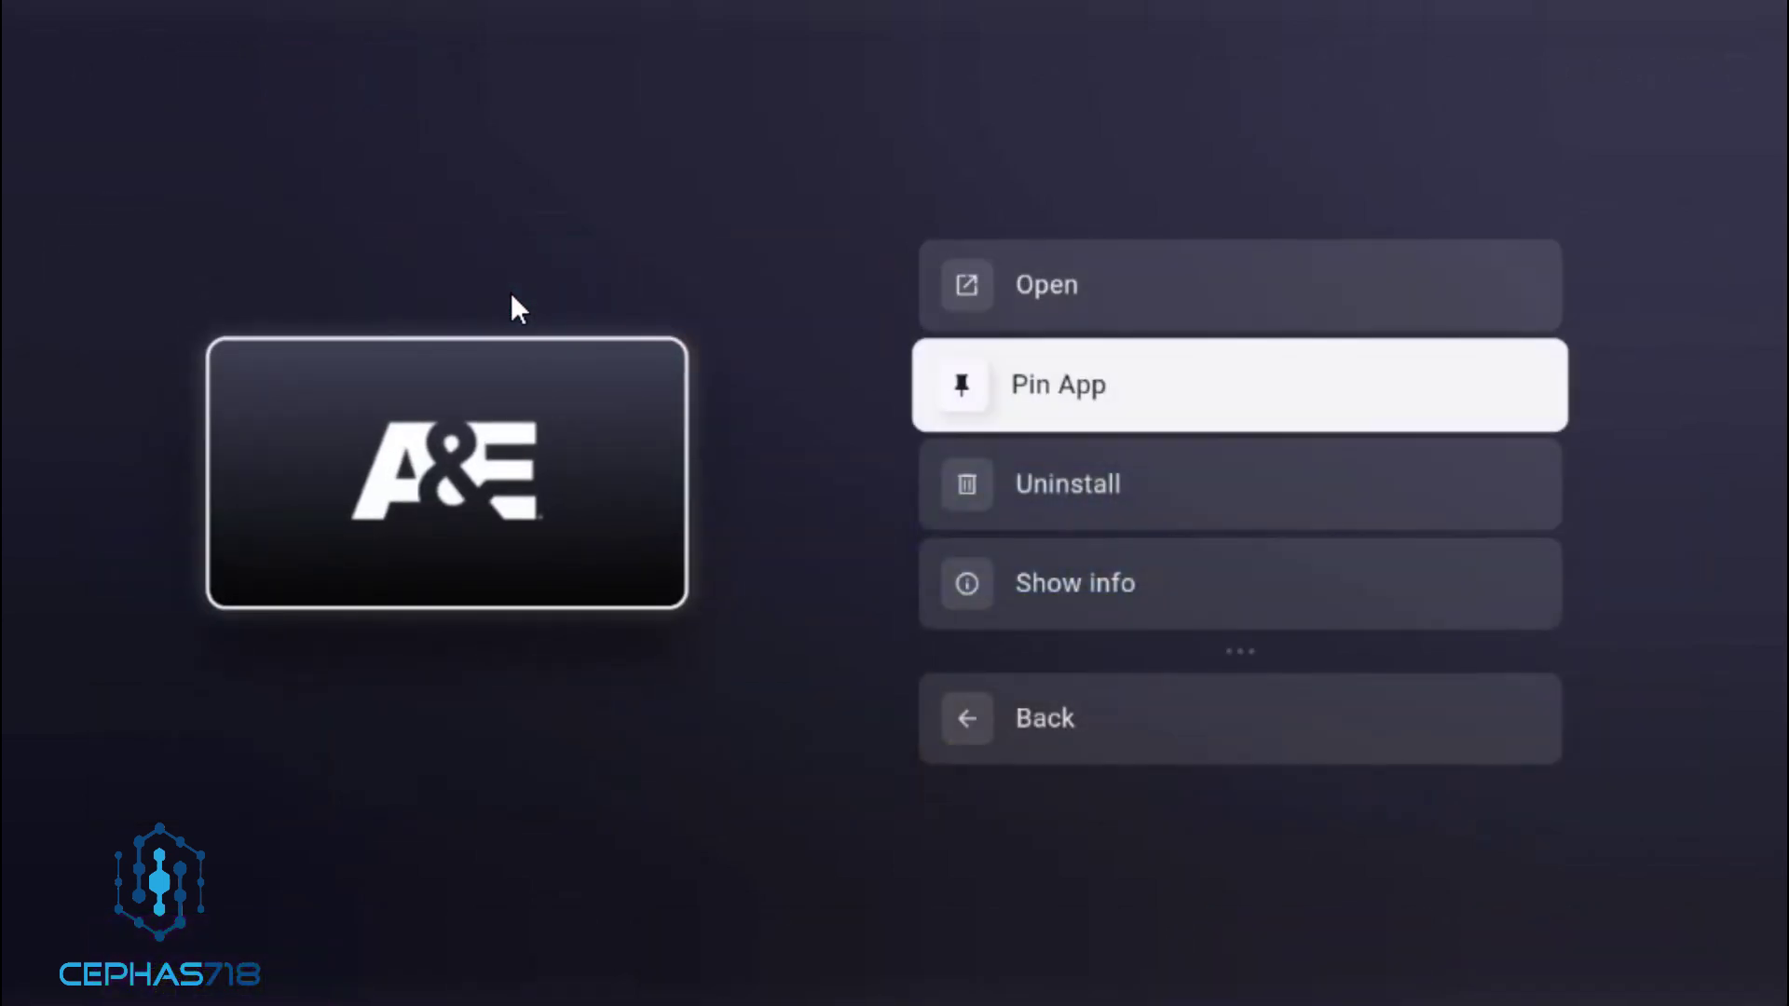
key(Escape)
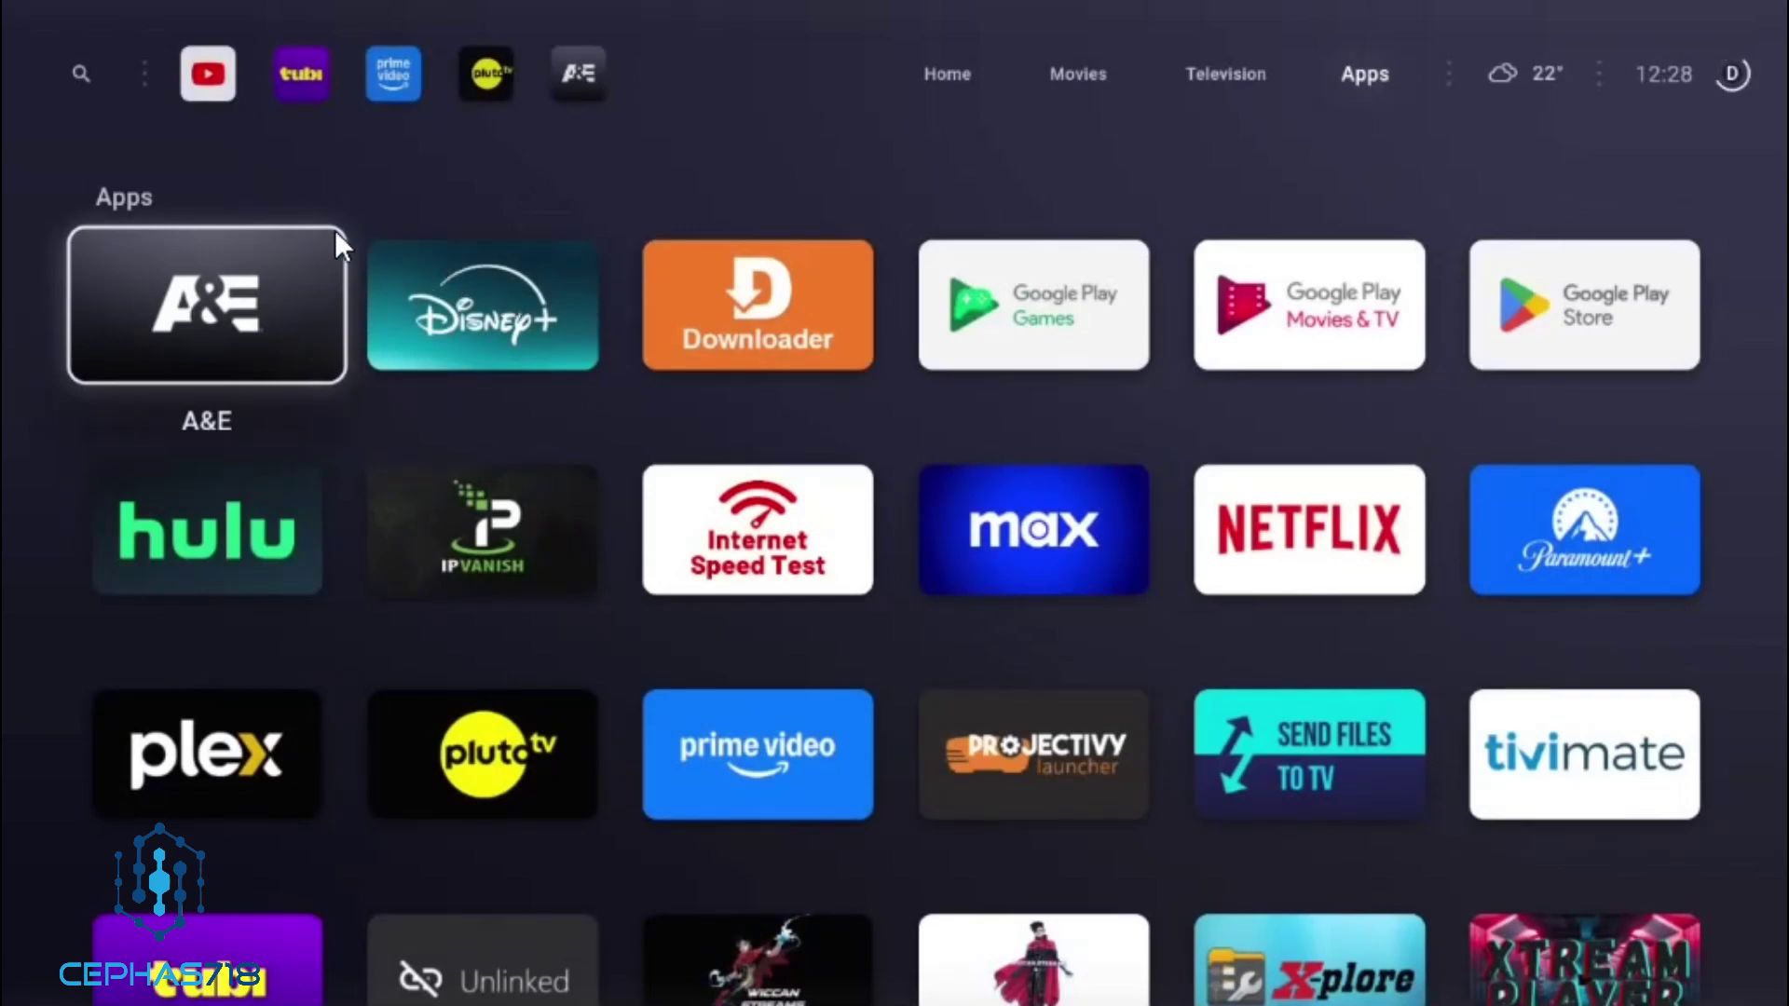
key(Escape)
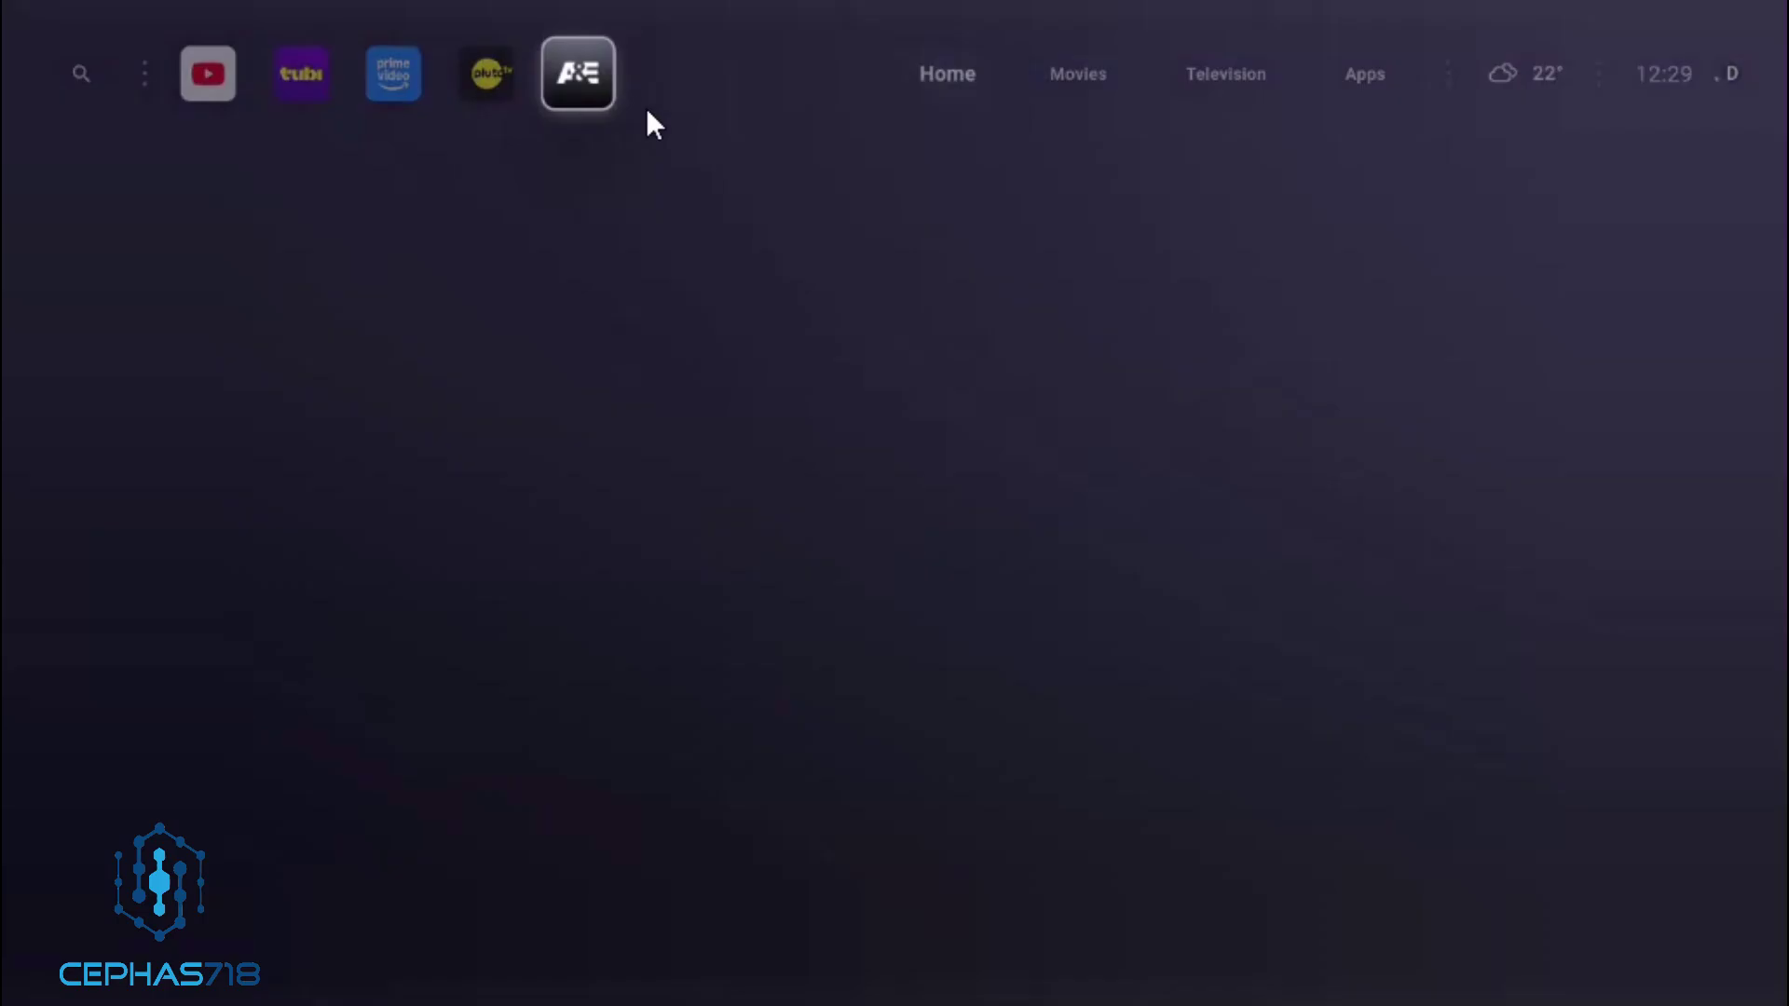
key(Right)
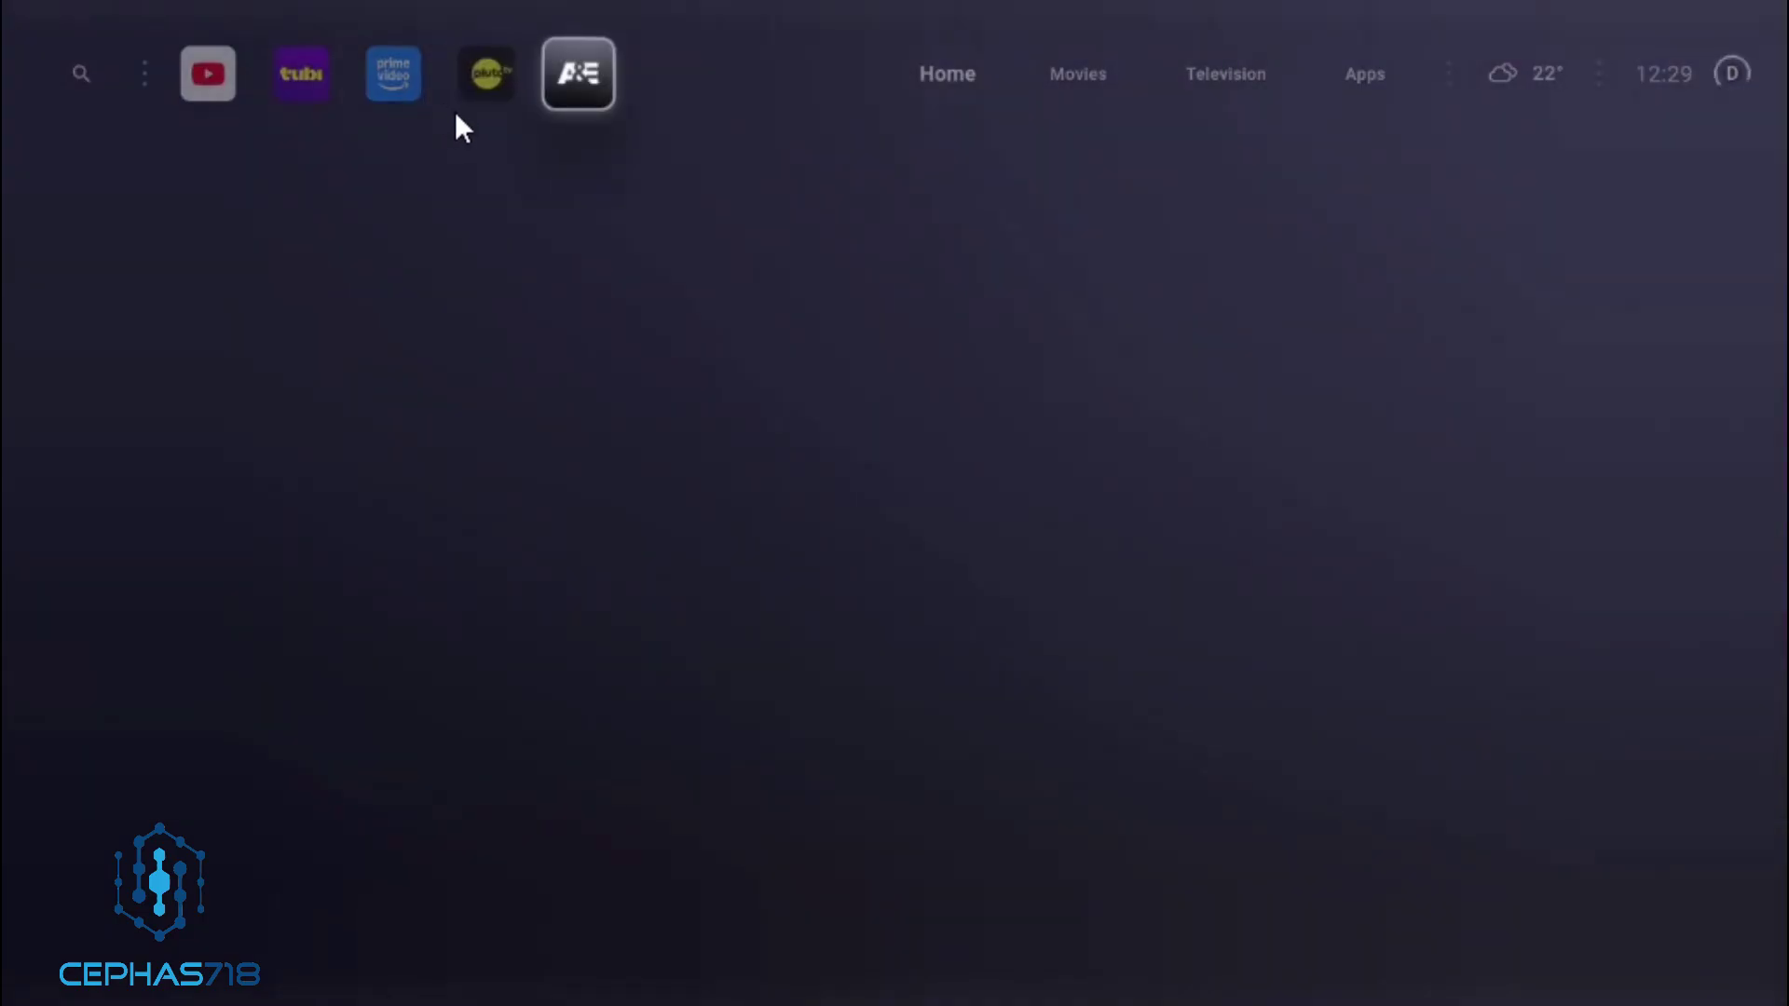
key(Return)
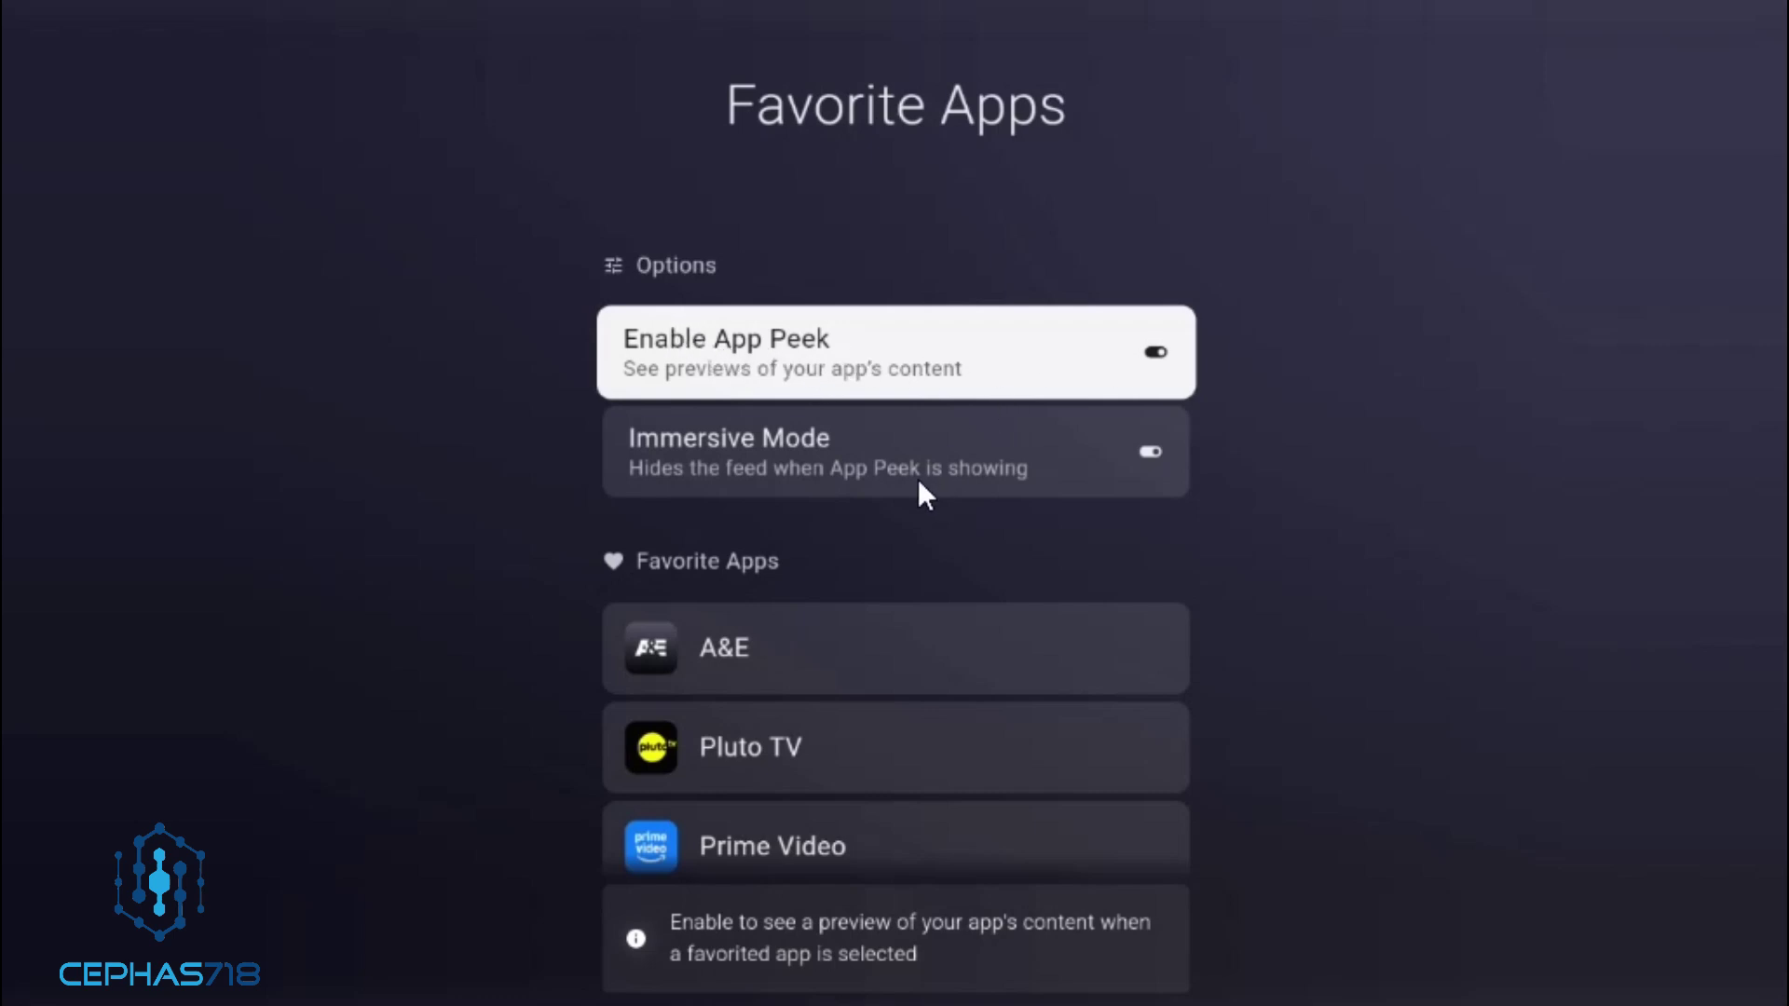
Move A&E down the favourites order to the end, below Tubi and YouTube
key(Down)
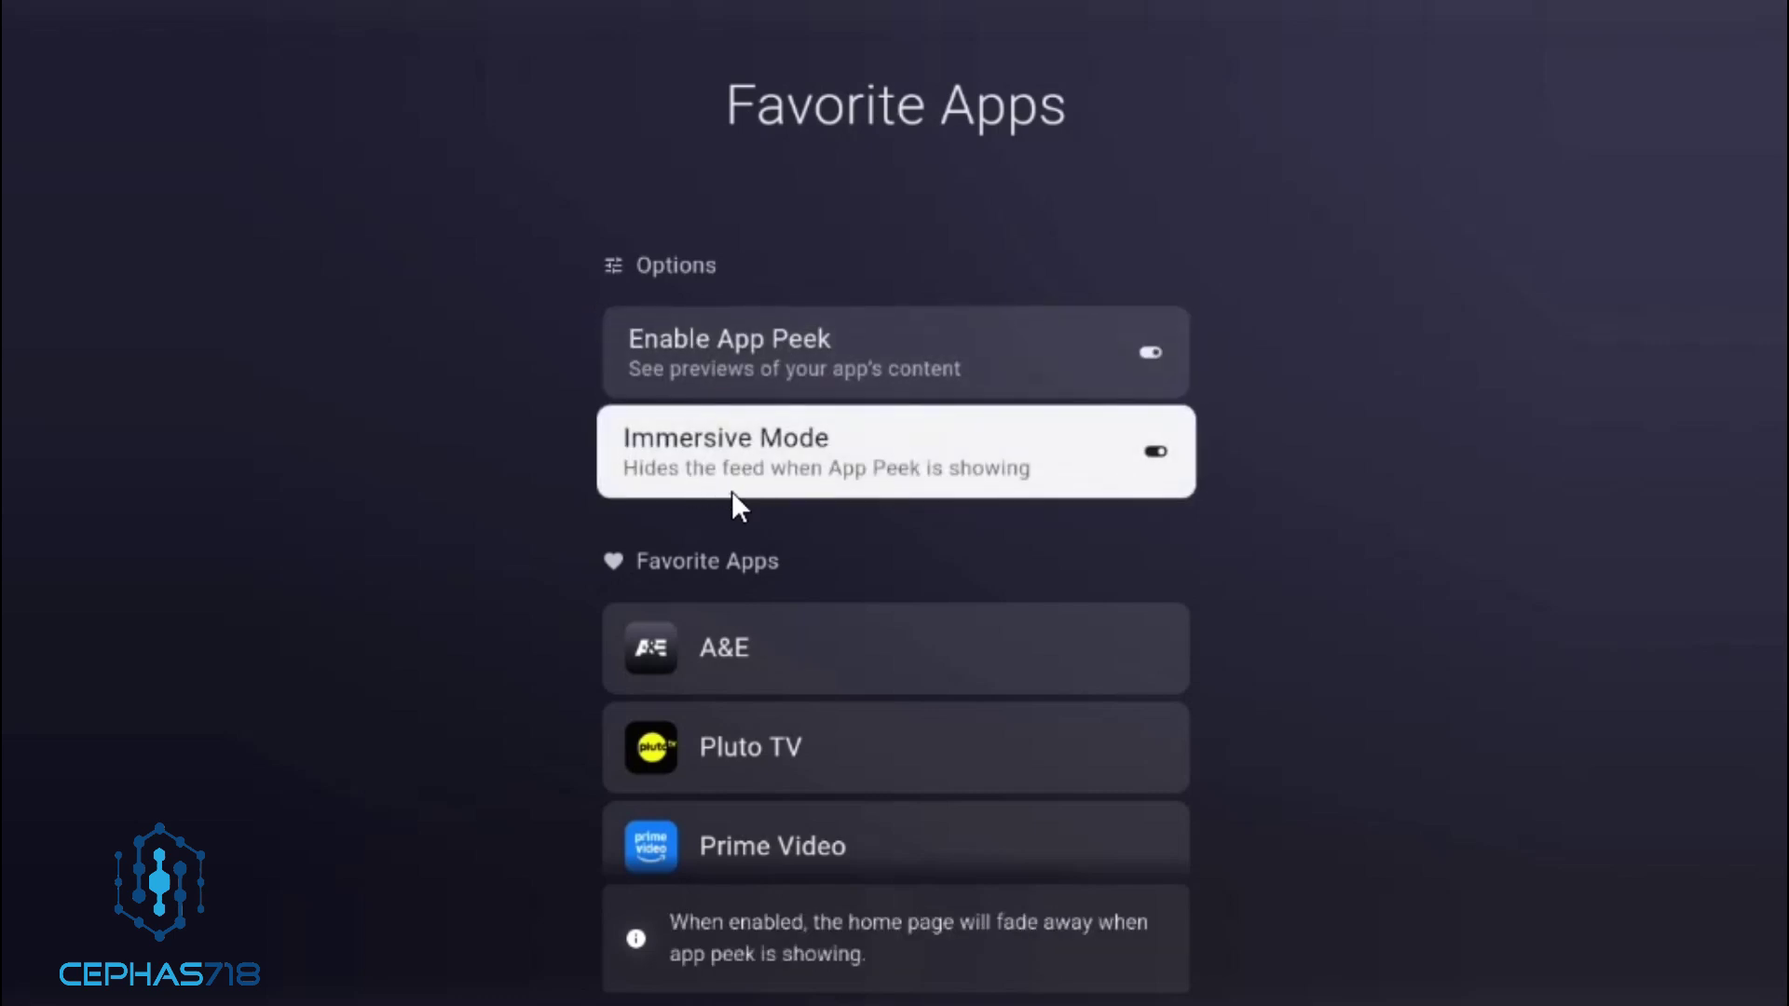
key(Down)
key(Down)
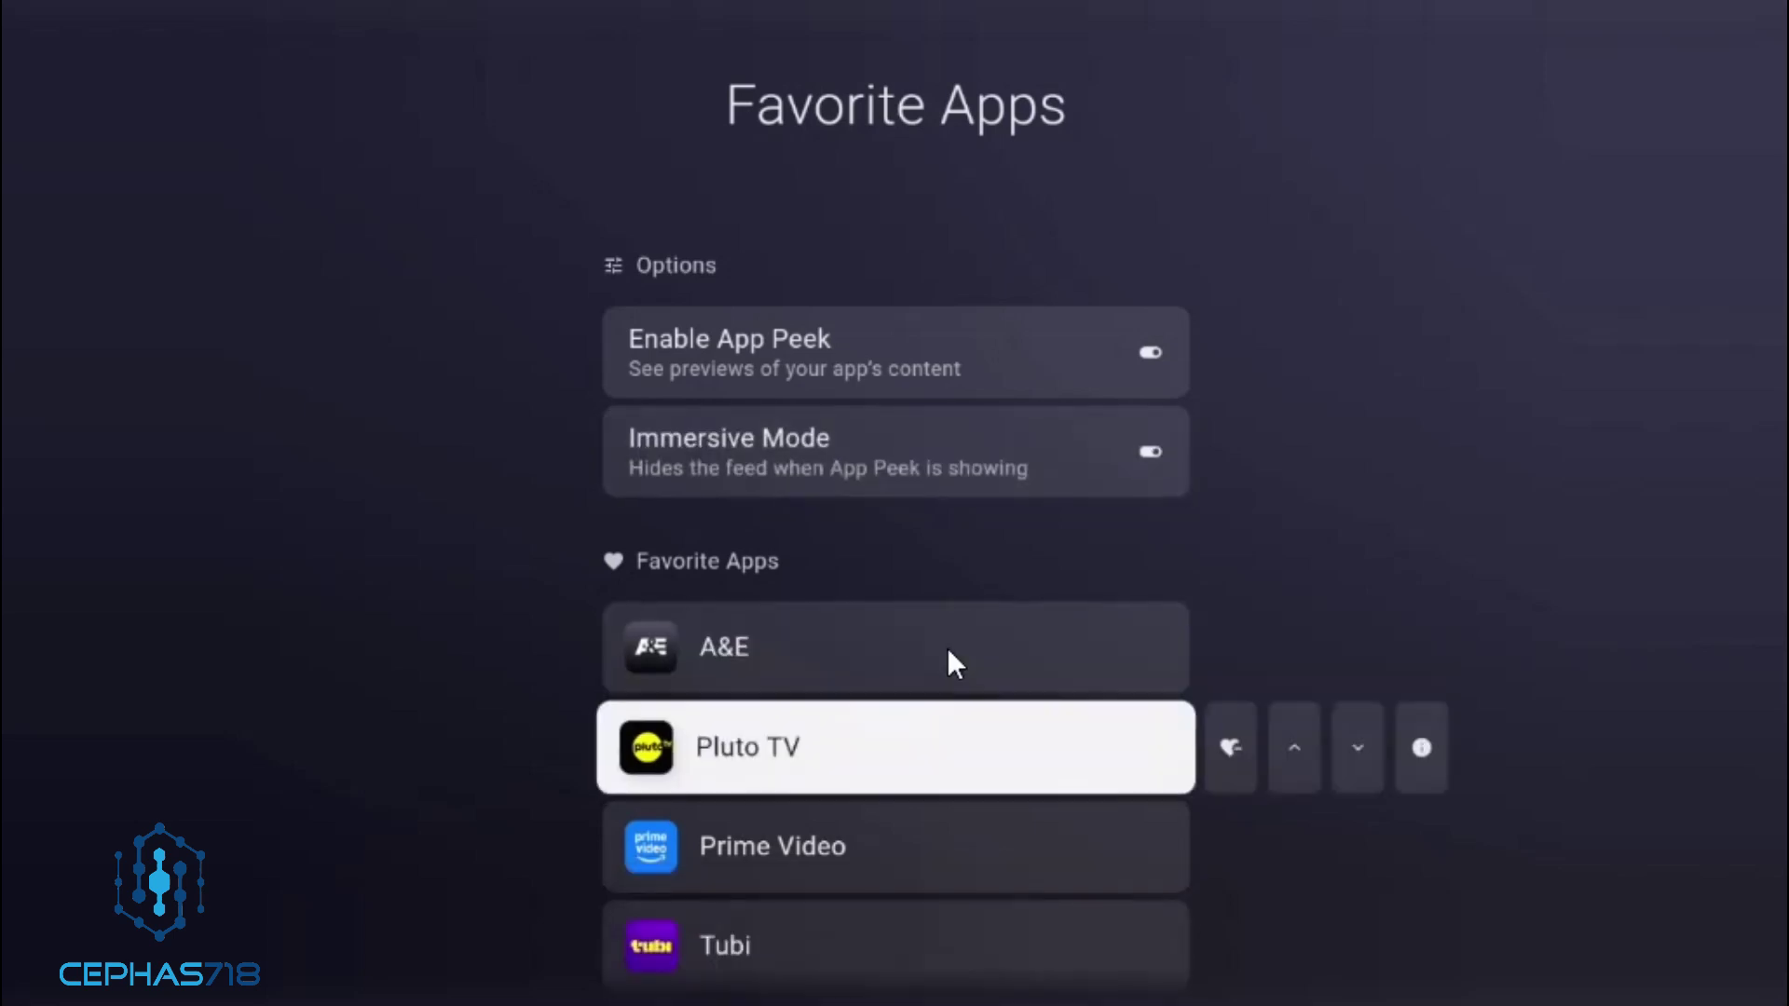
key(Up)
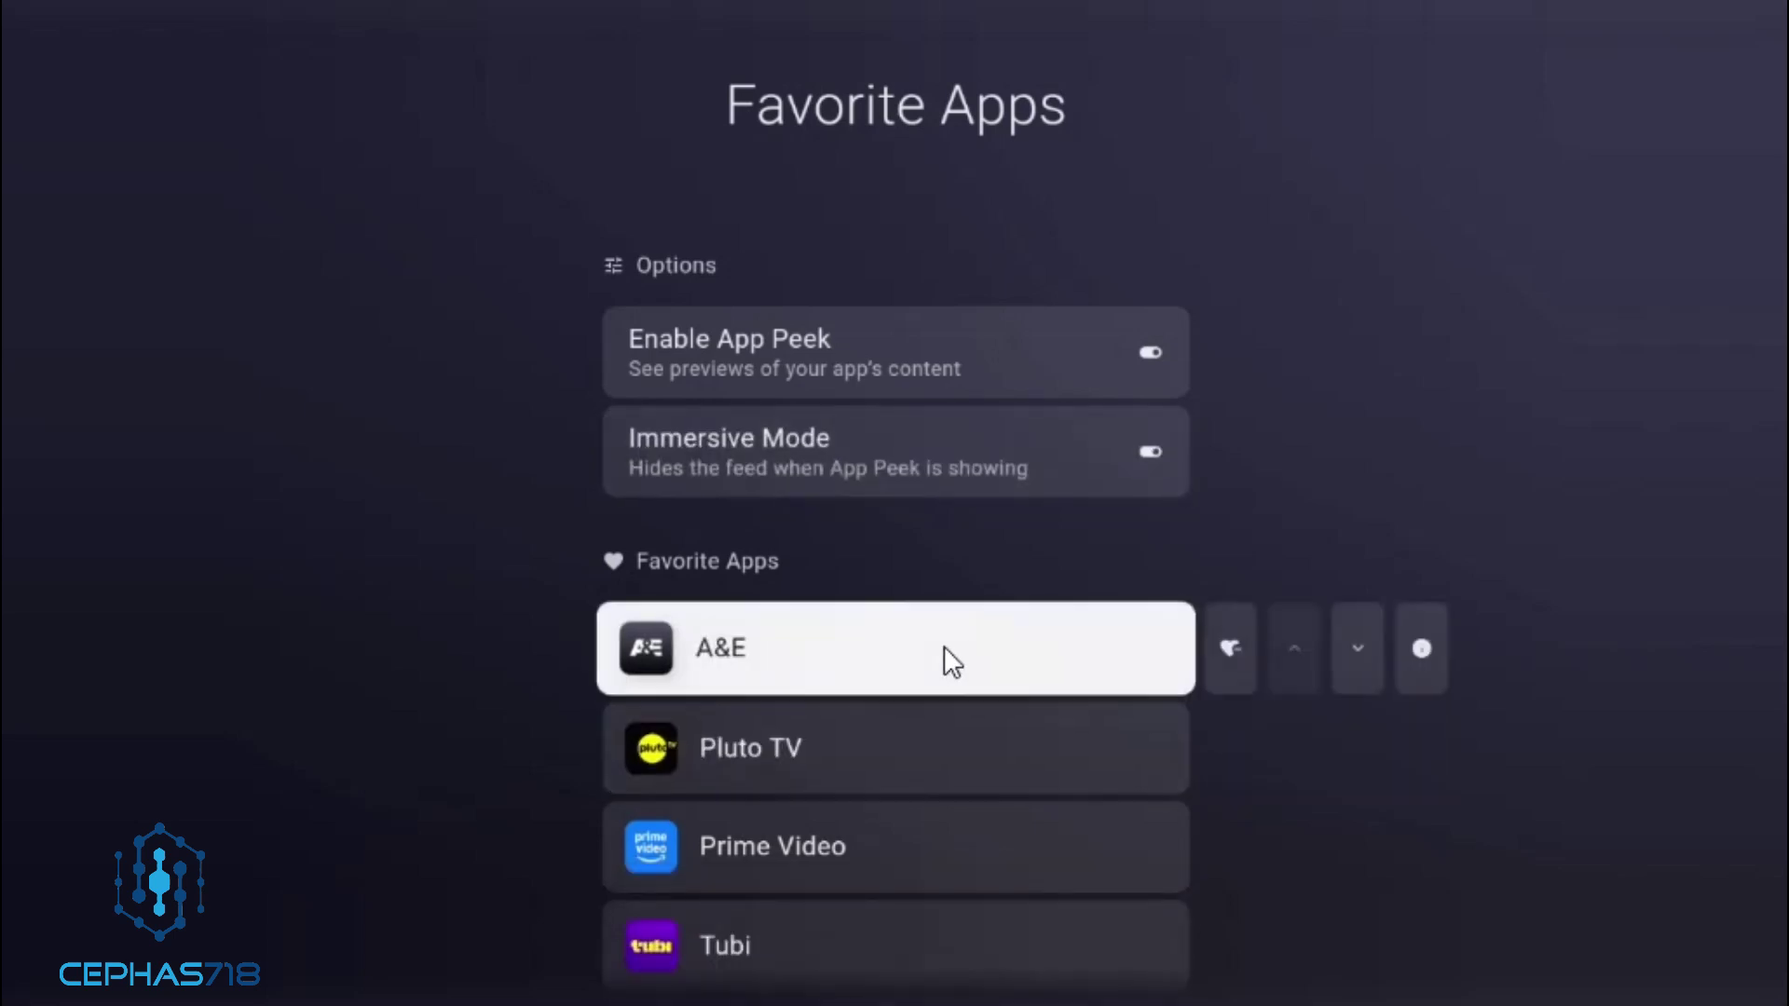
key(Right)
key(Right)
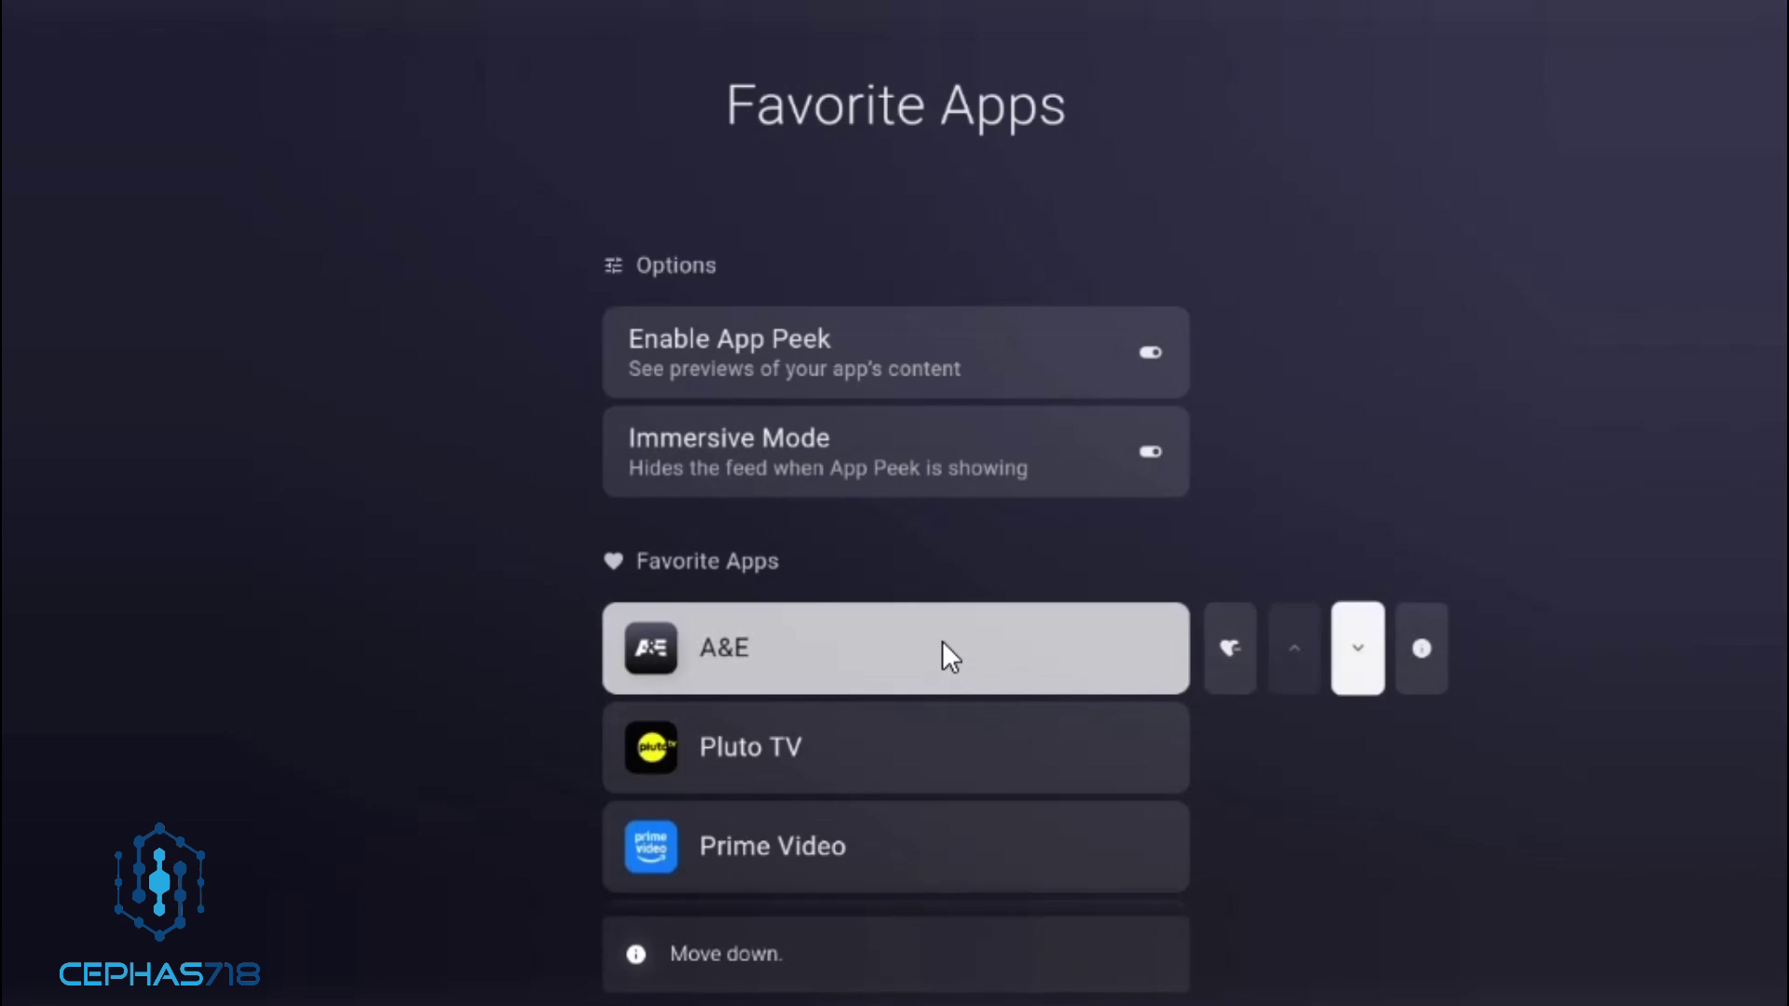
key(Return)
key(Return)
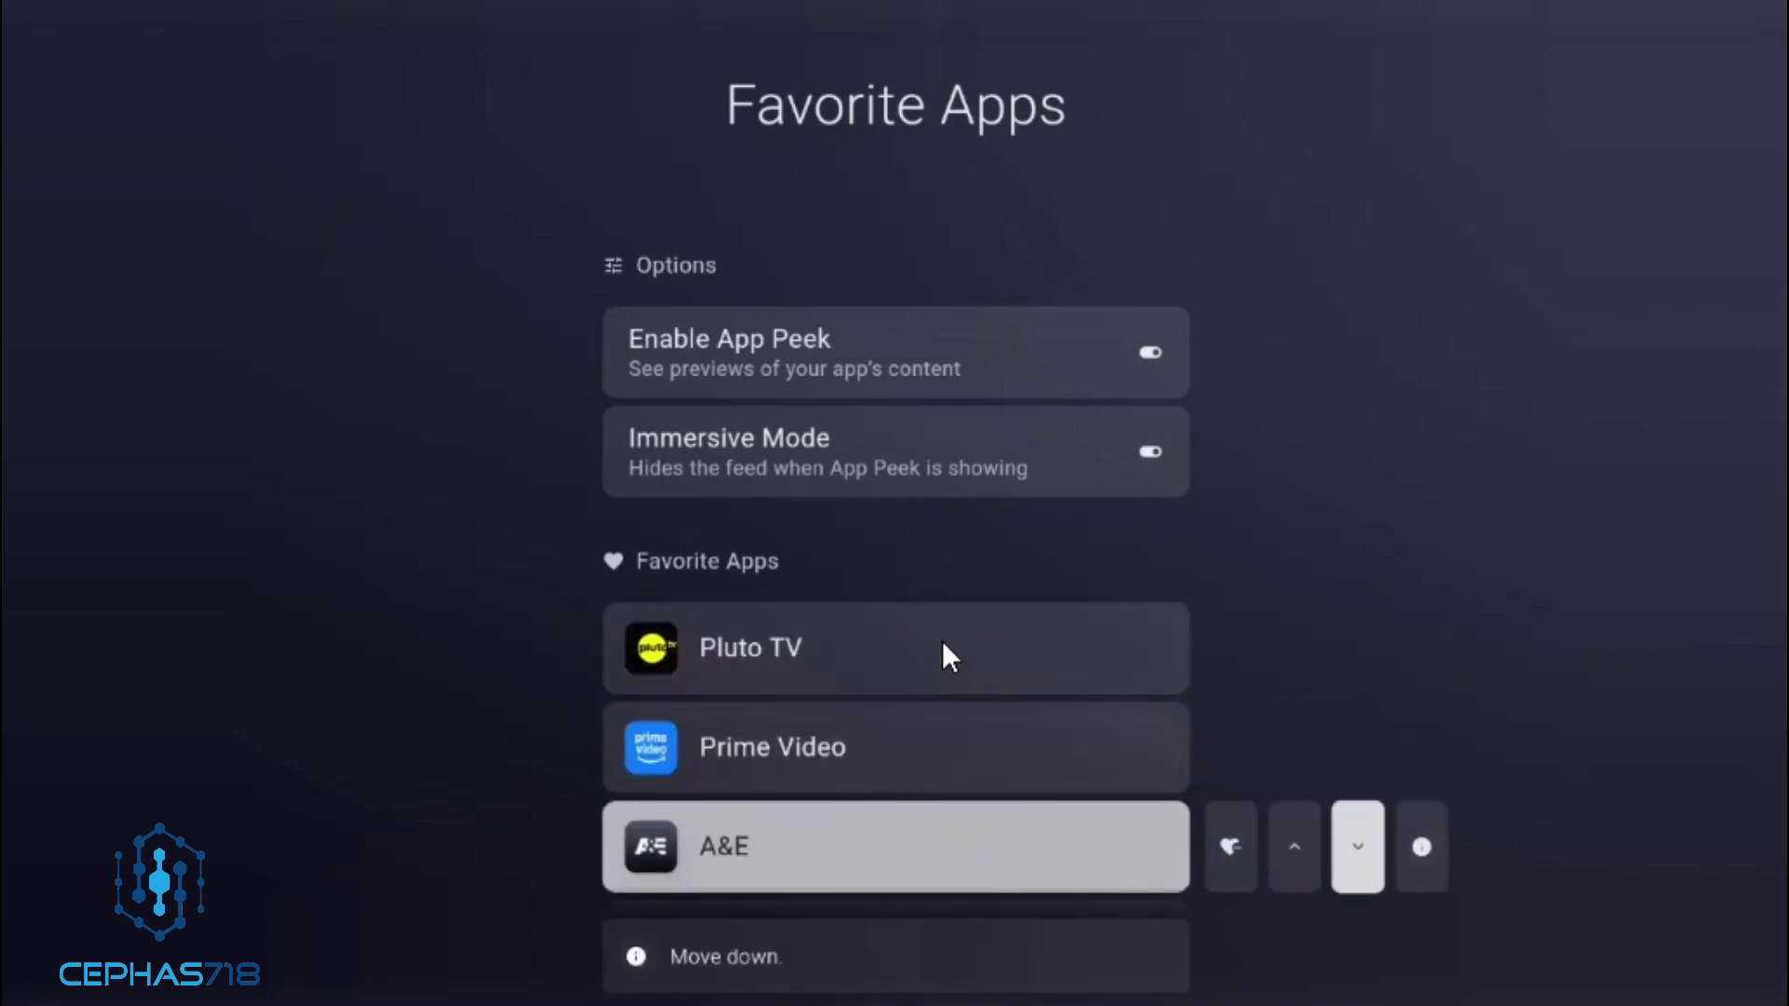
key(Return)
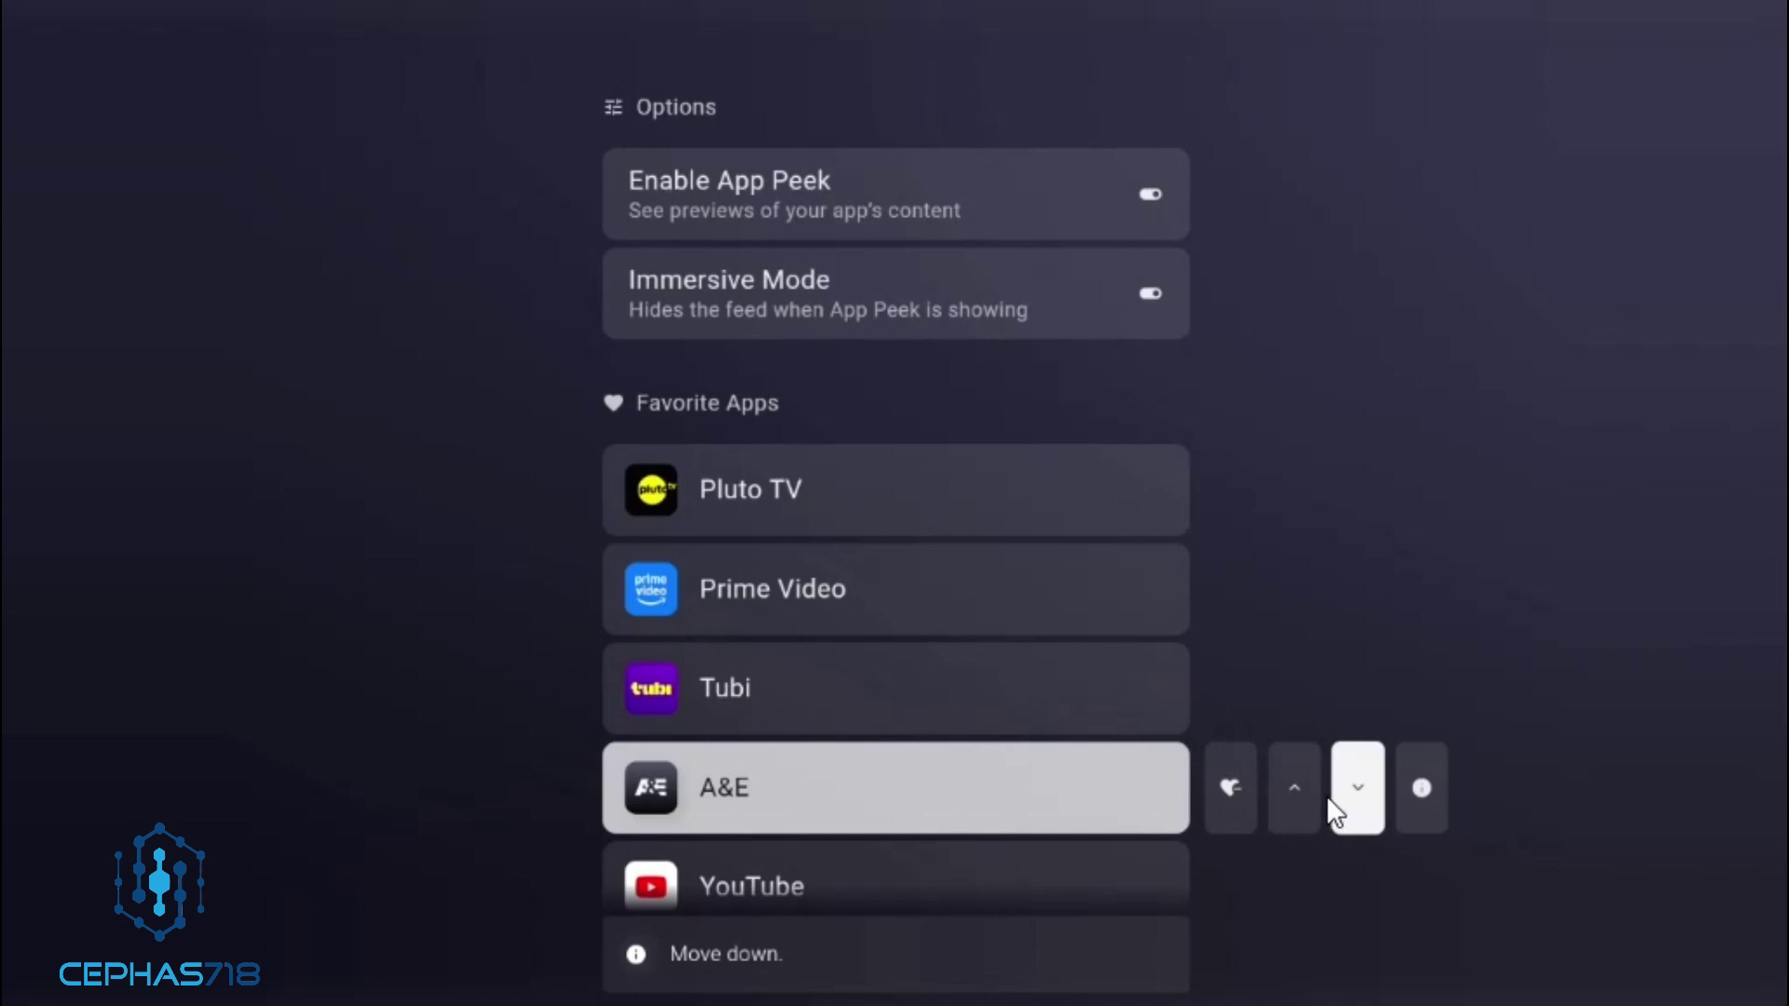
key(Return)
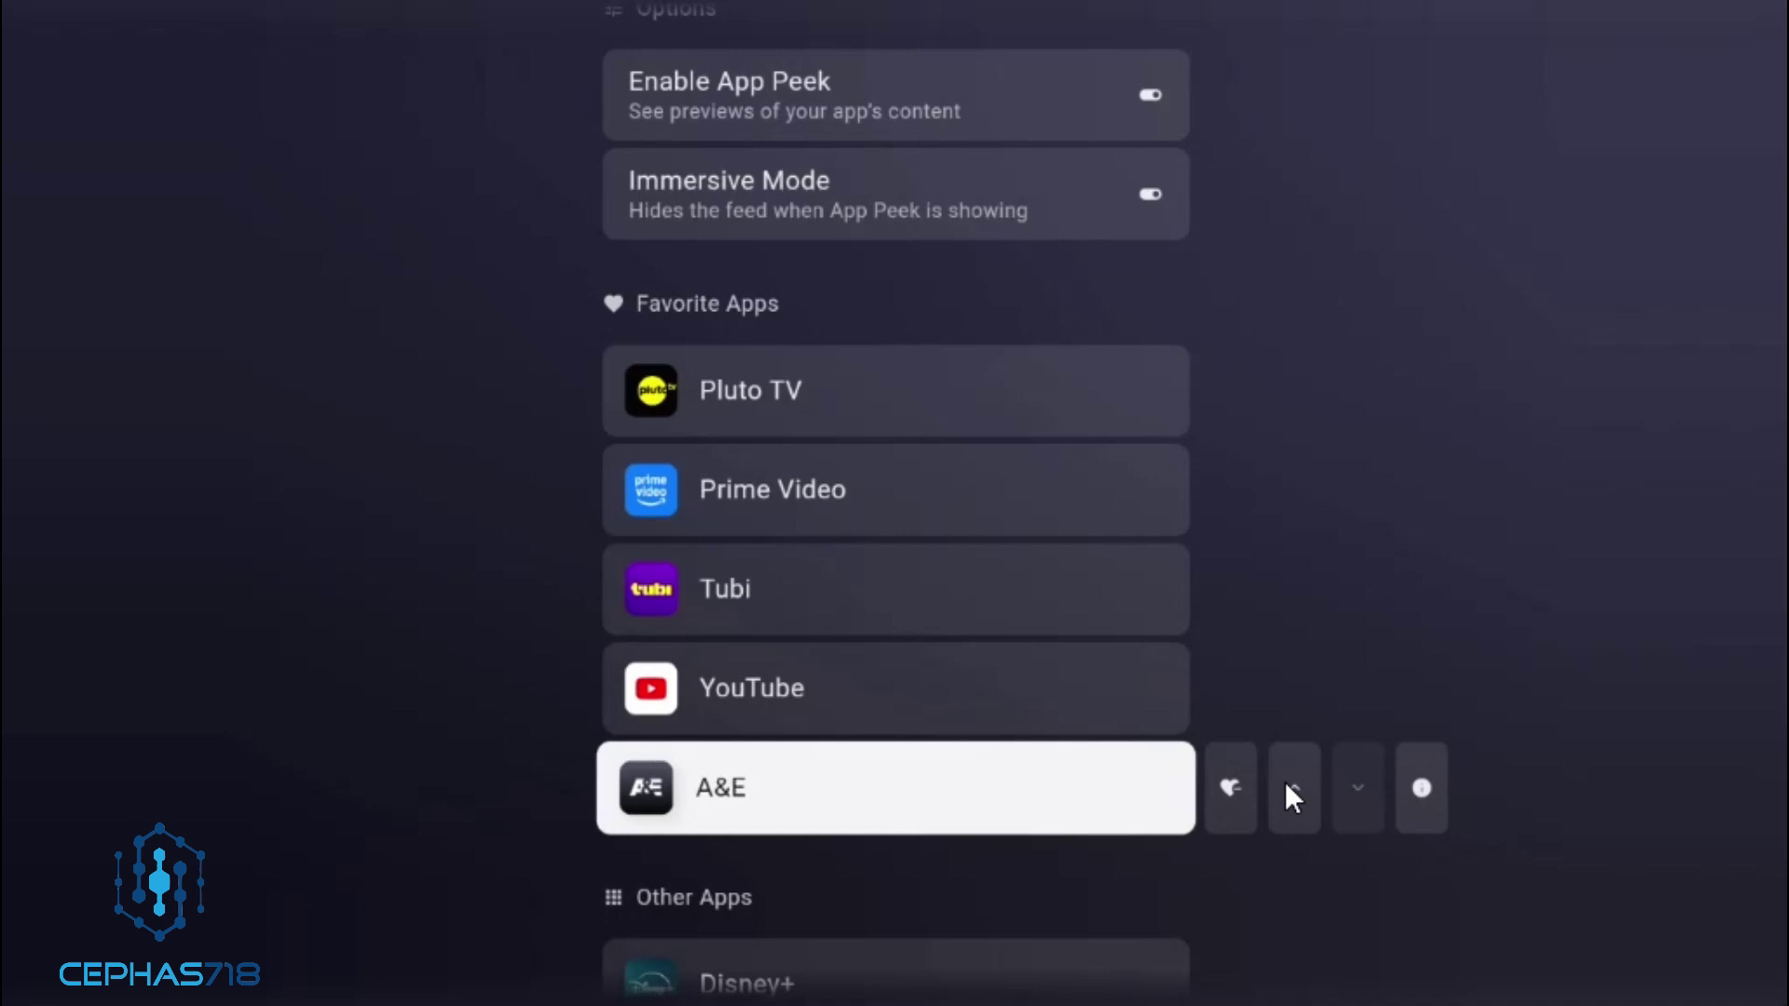
Favorite Disney+ from the other apps list and return to the Home screen
key(Down)
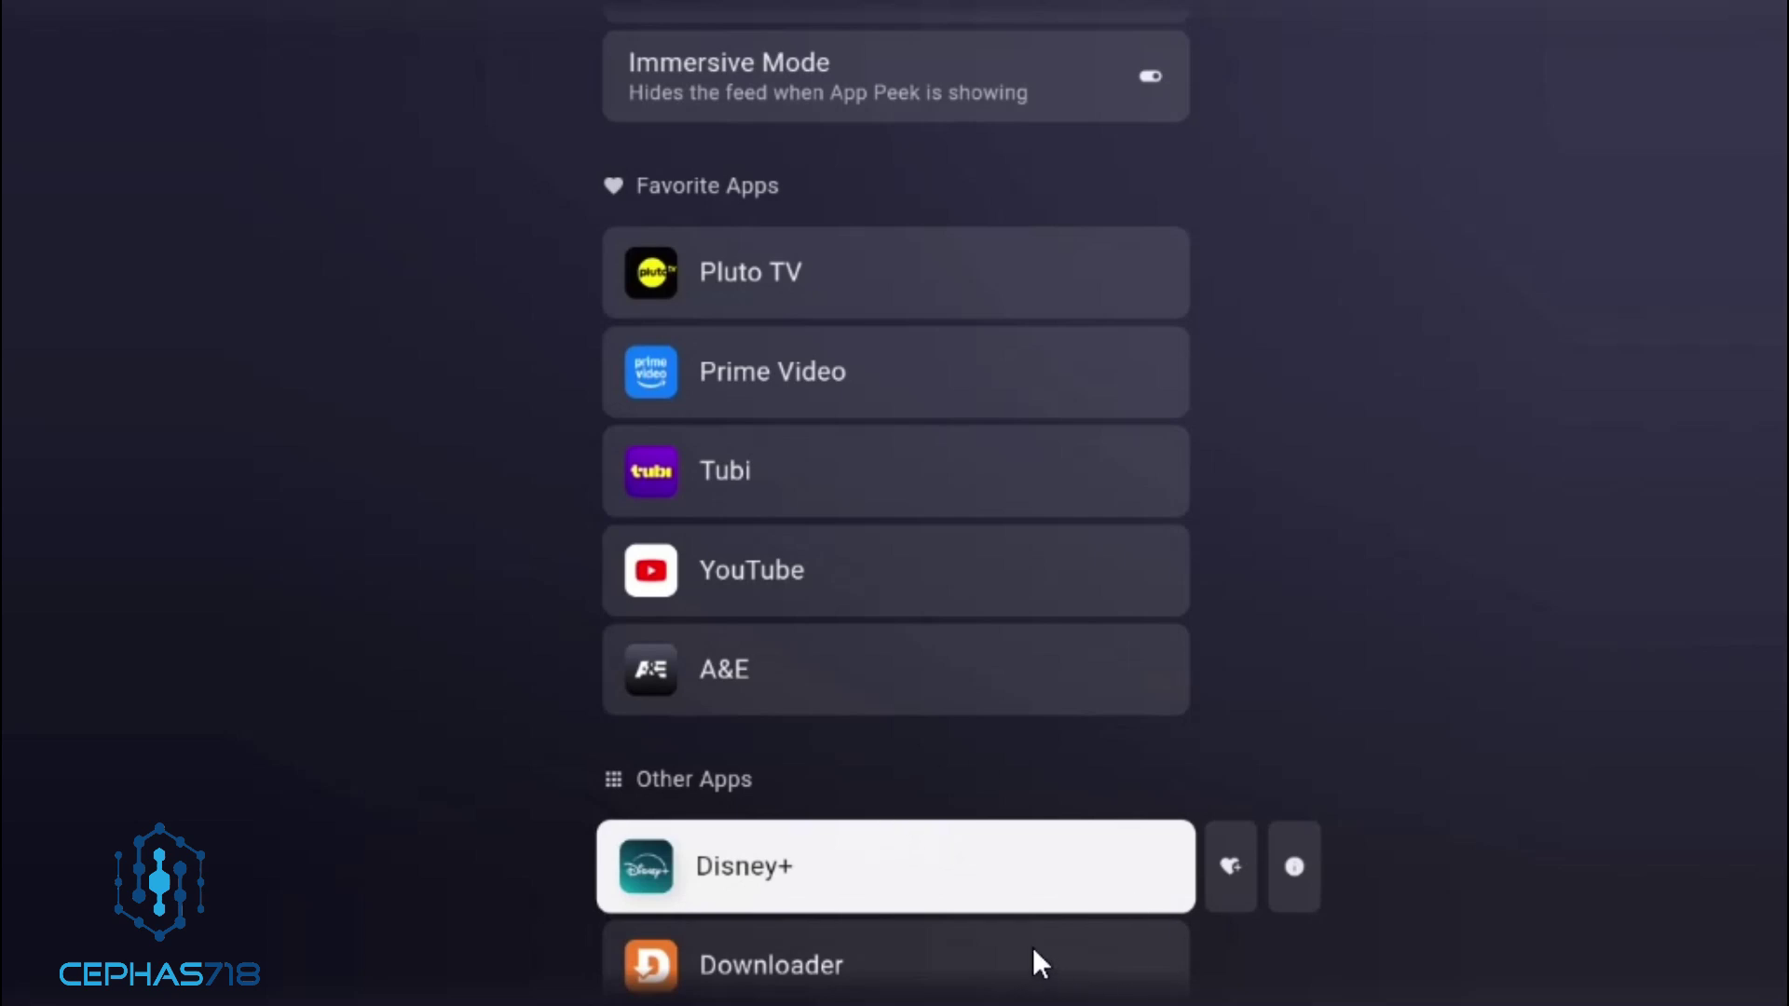
key(Down)
key(Up)
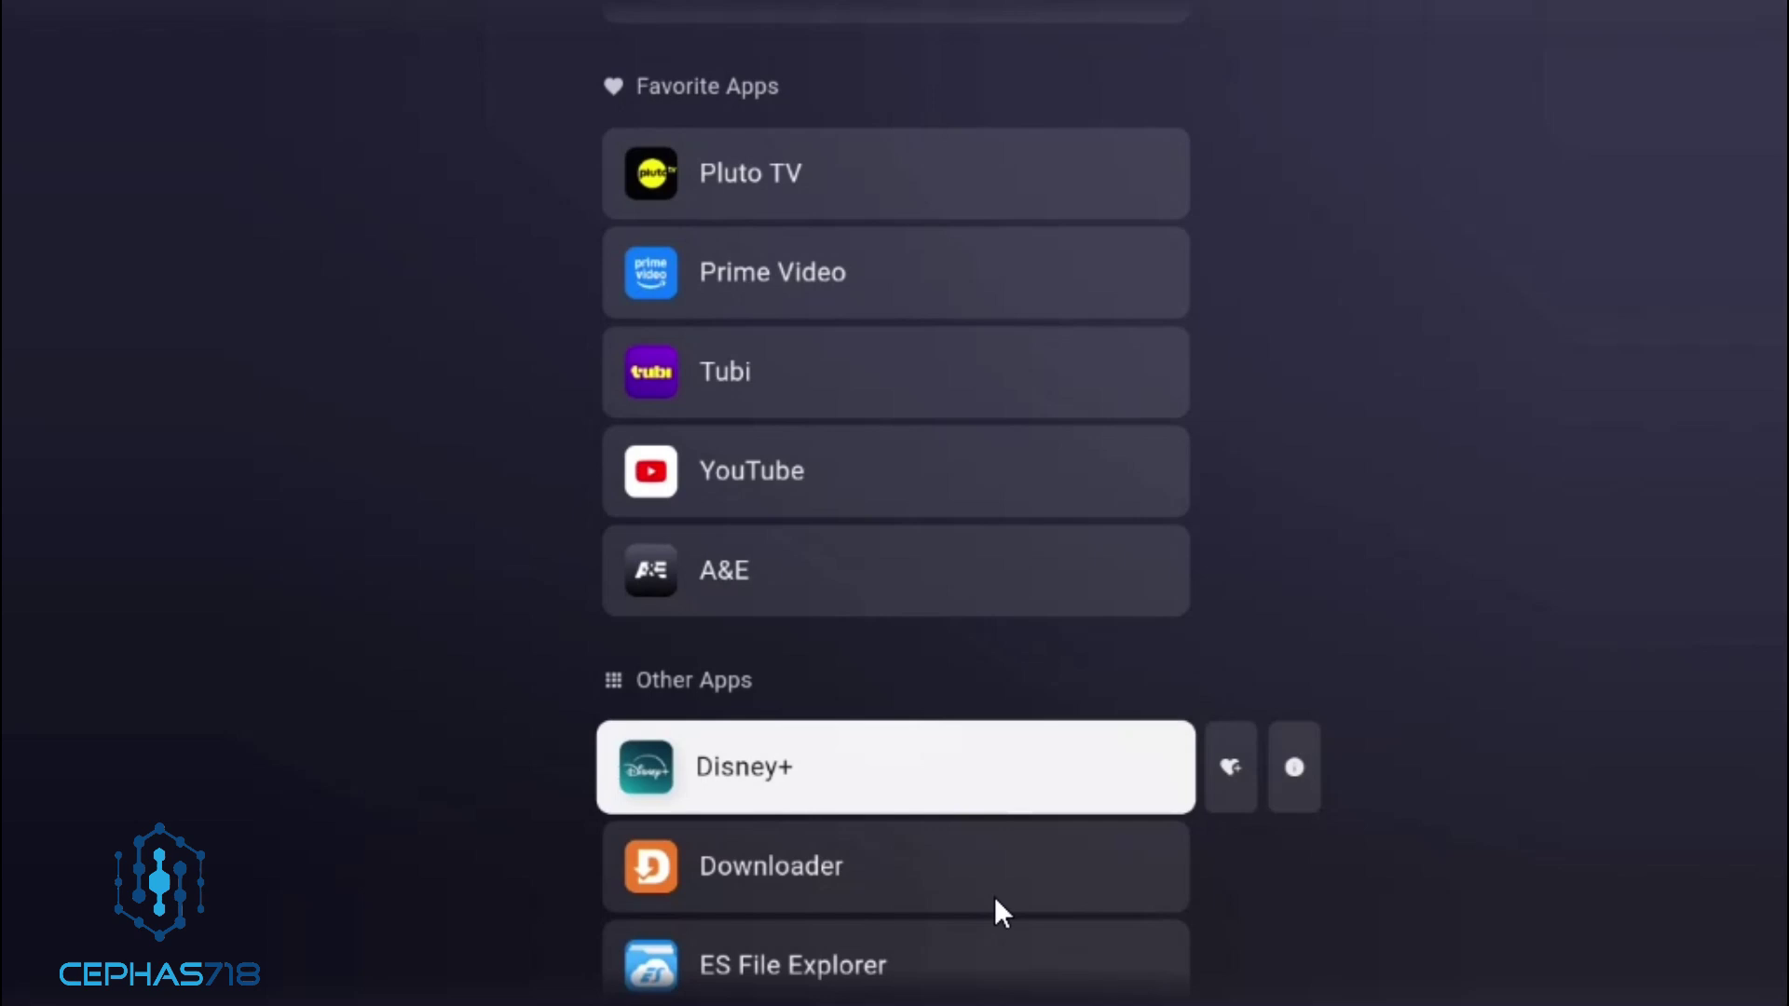
key(Right)
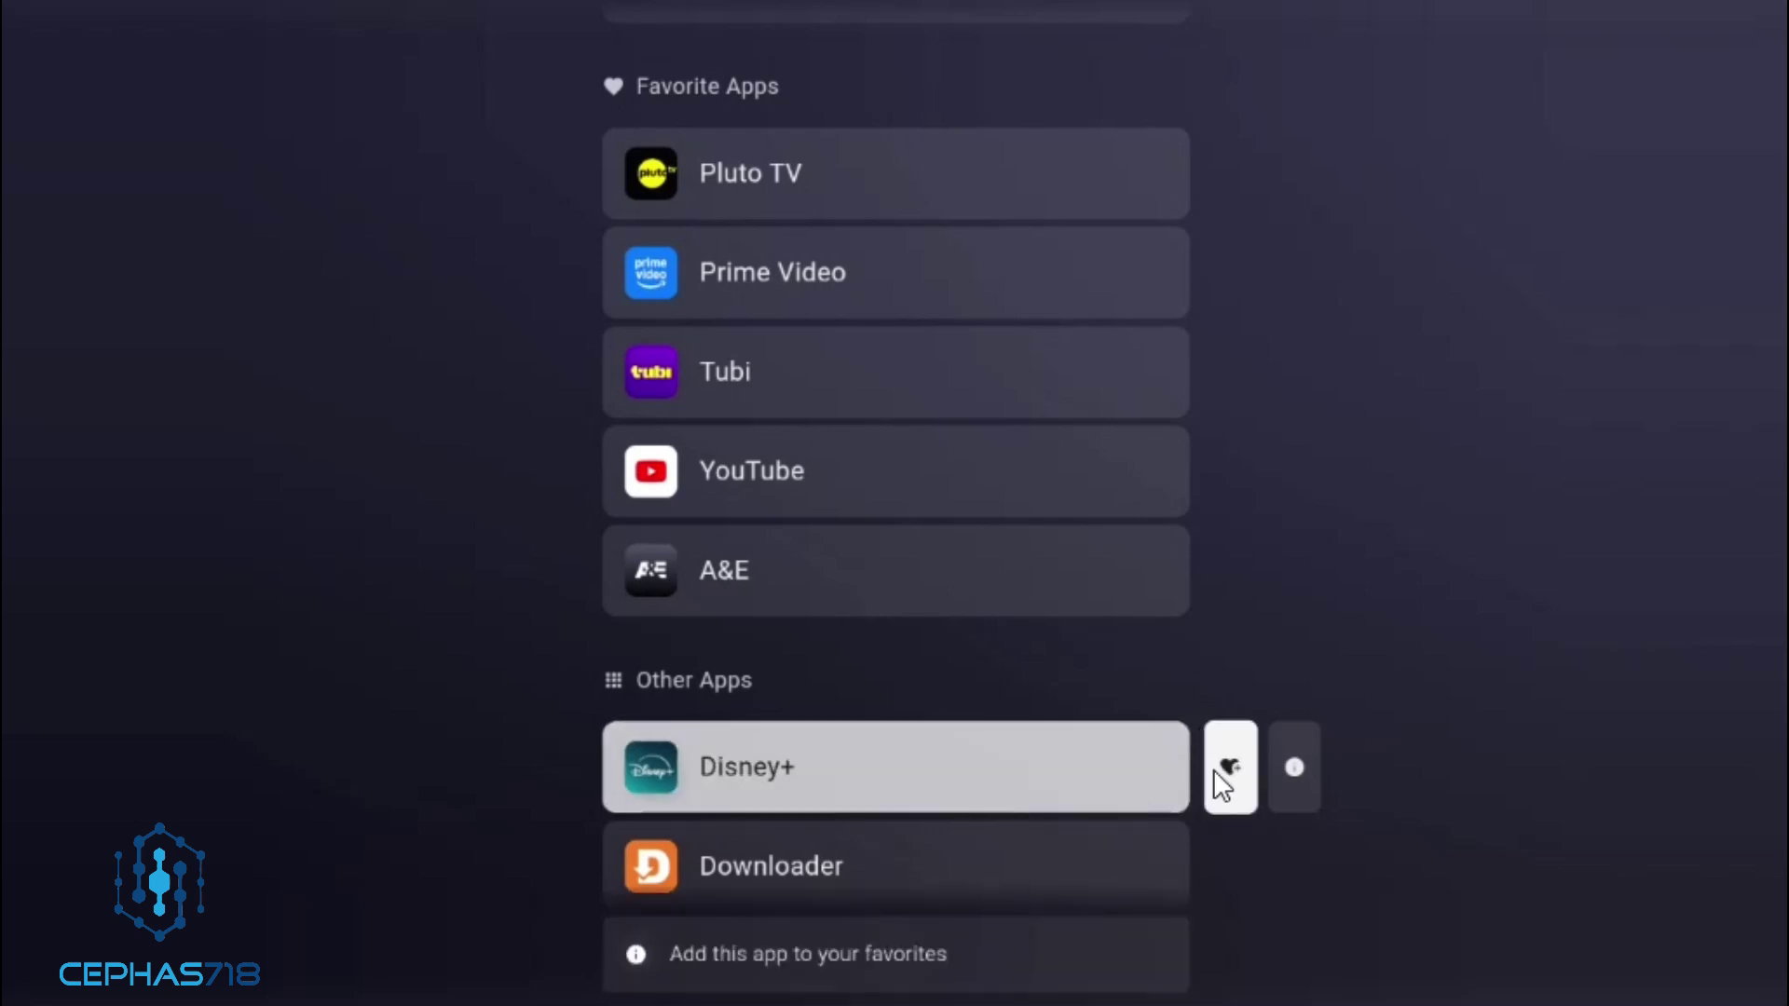
click(1223, 781)
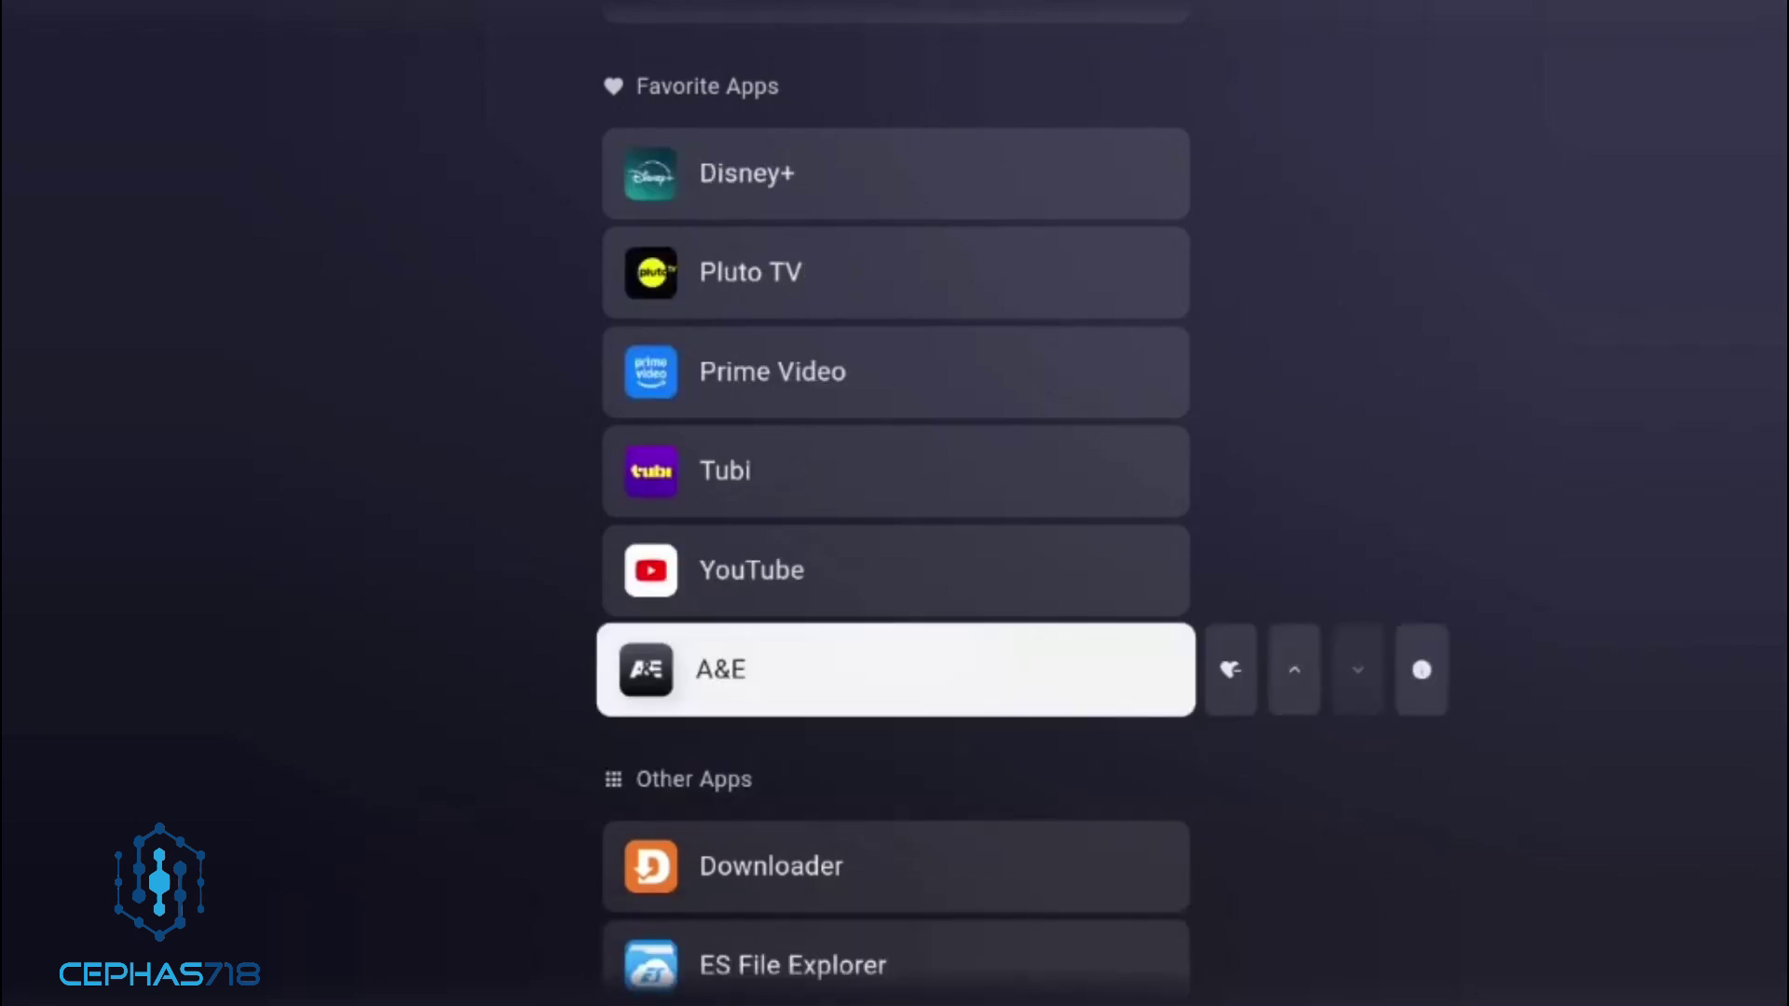
key(Up)
key(Up)
key(Up)
key(Up)
key(Up)
key(Up)
key(Up)
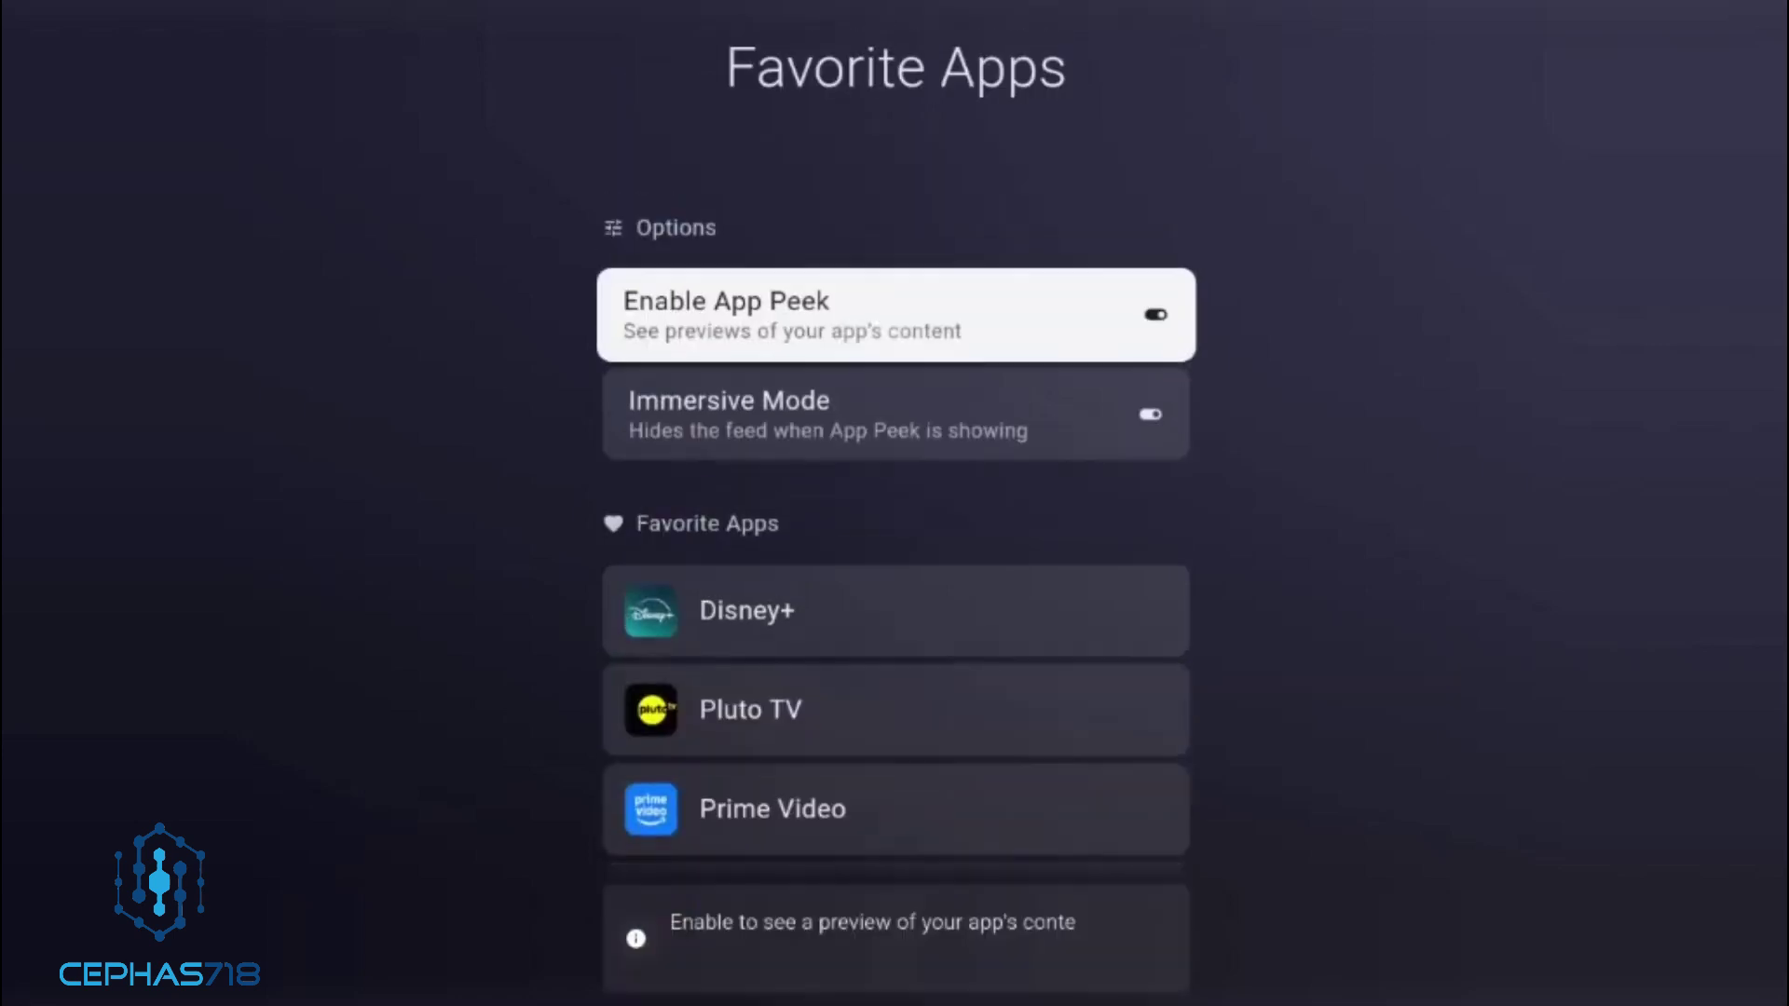
key(Escape)
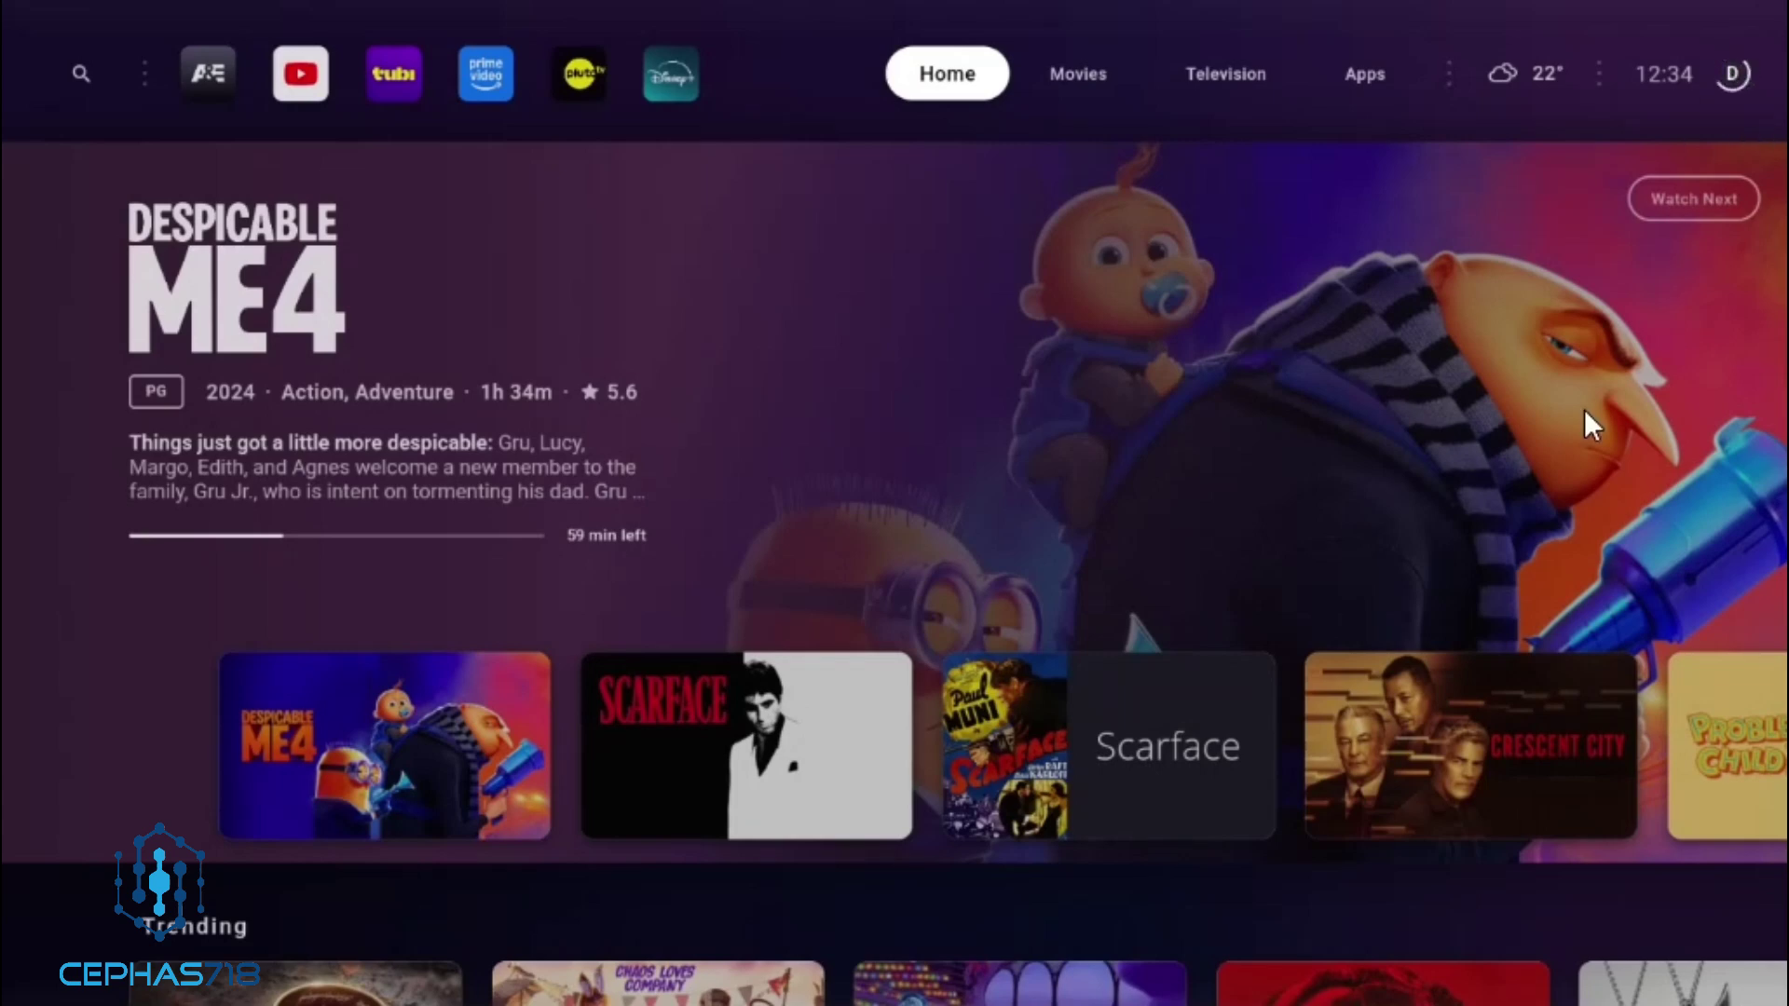
Preview featured content for Disney+, Pluto TV, Prime Video, Tubi and YouTube
key(Left)
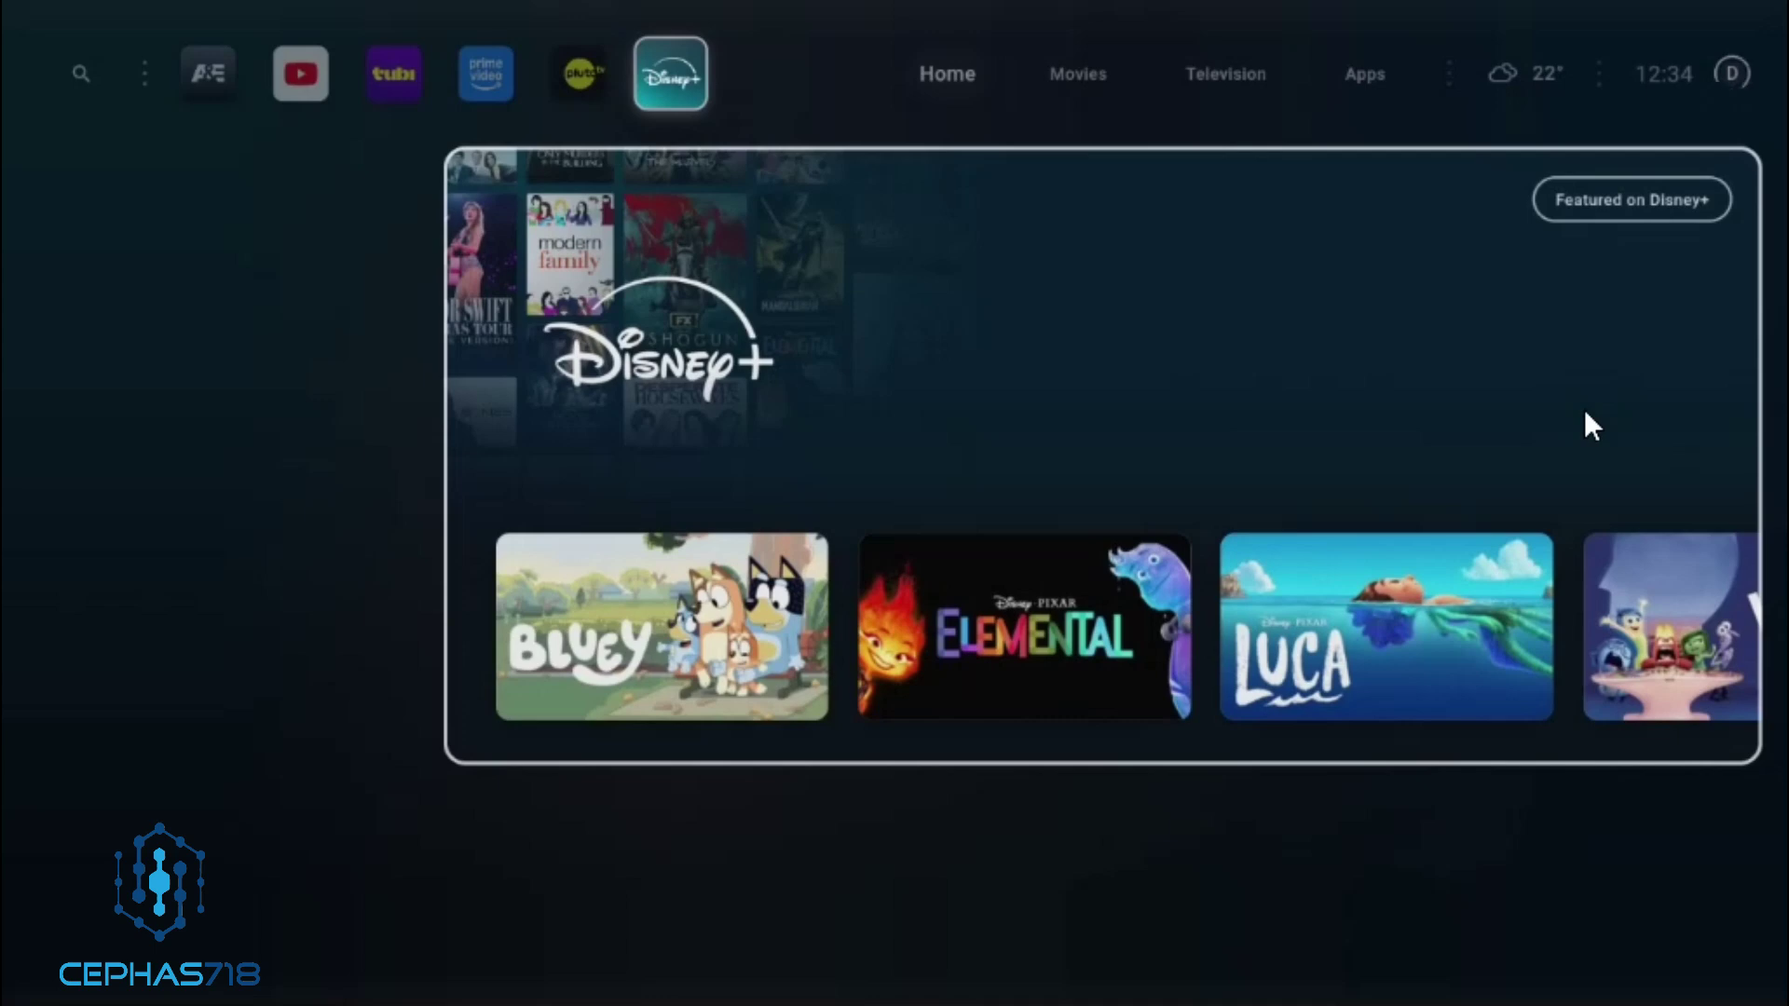
key(Left)
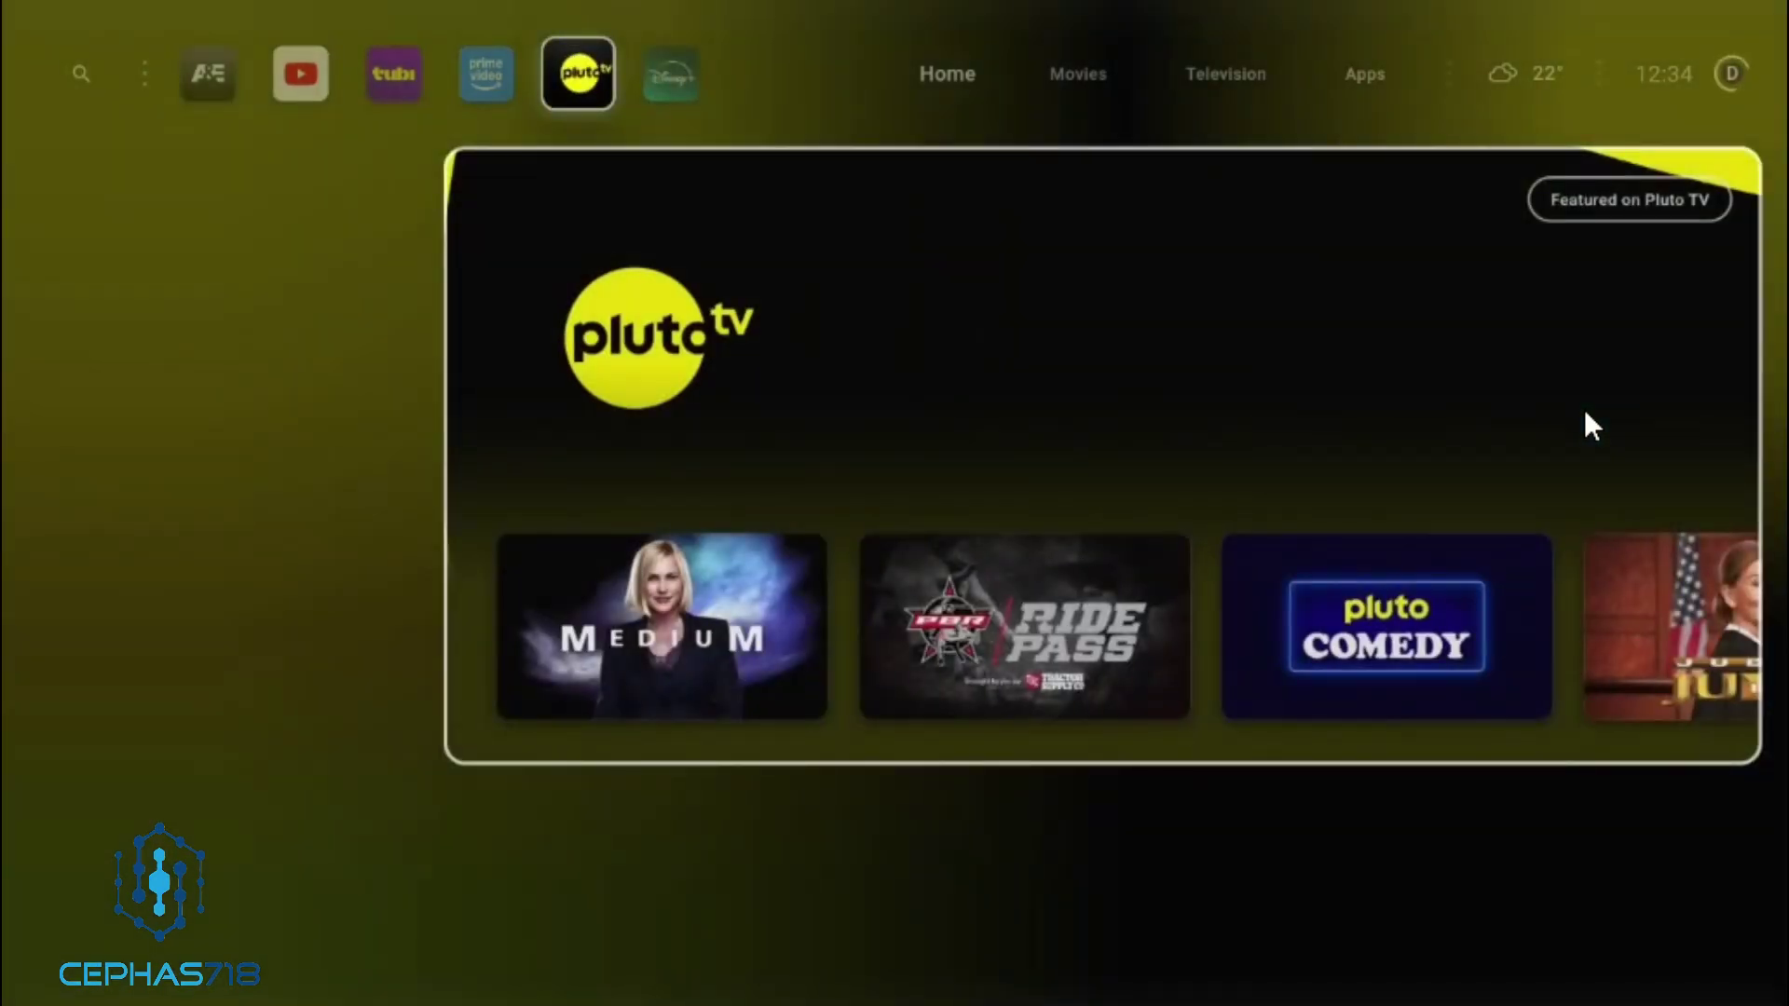
key(Left)
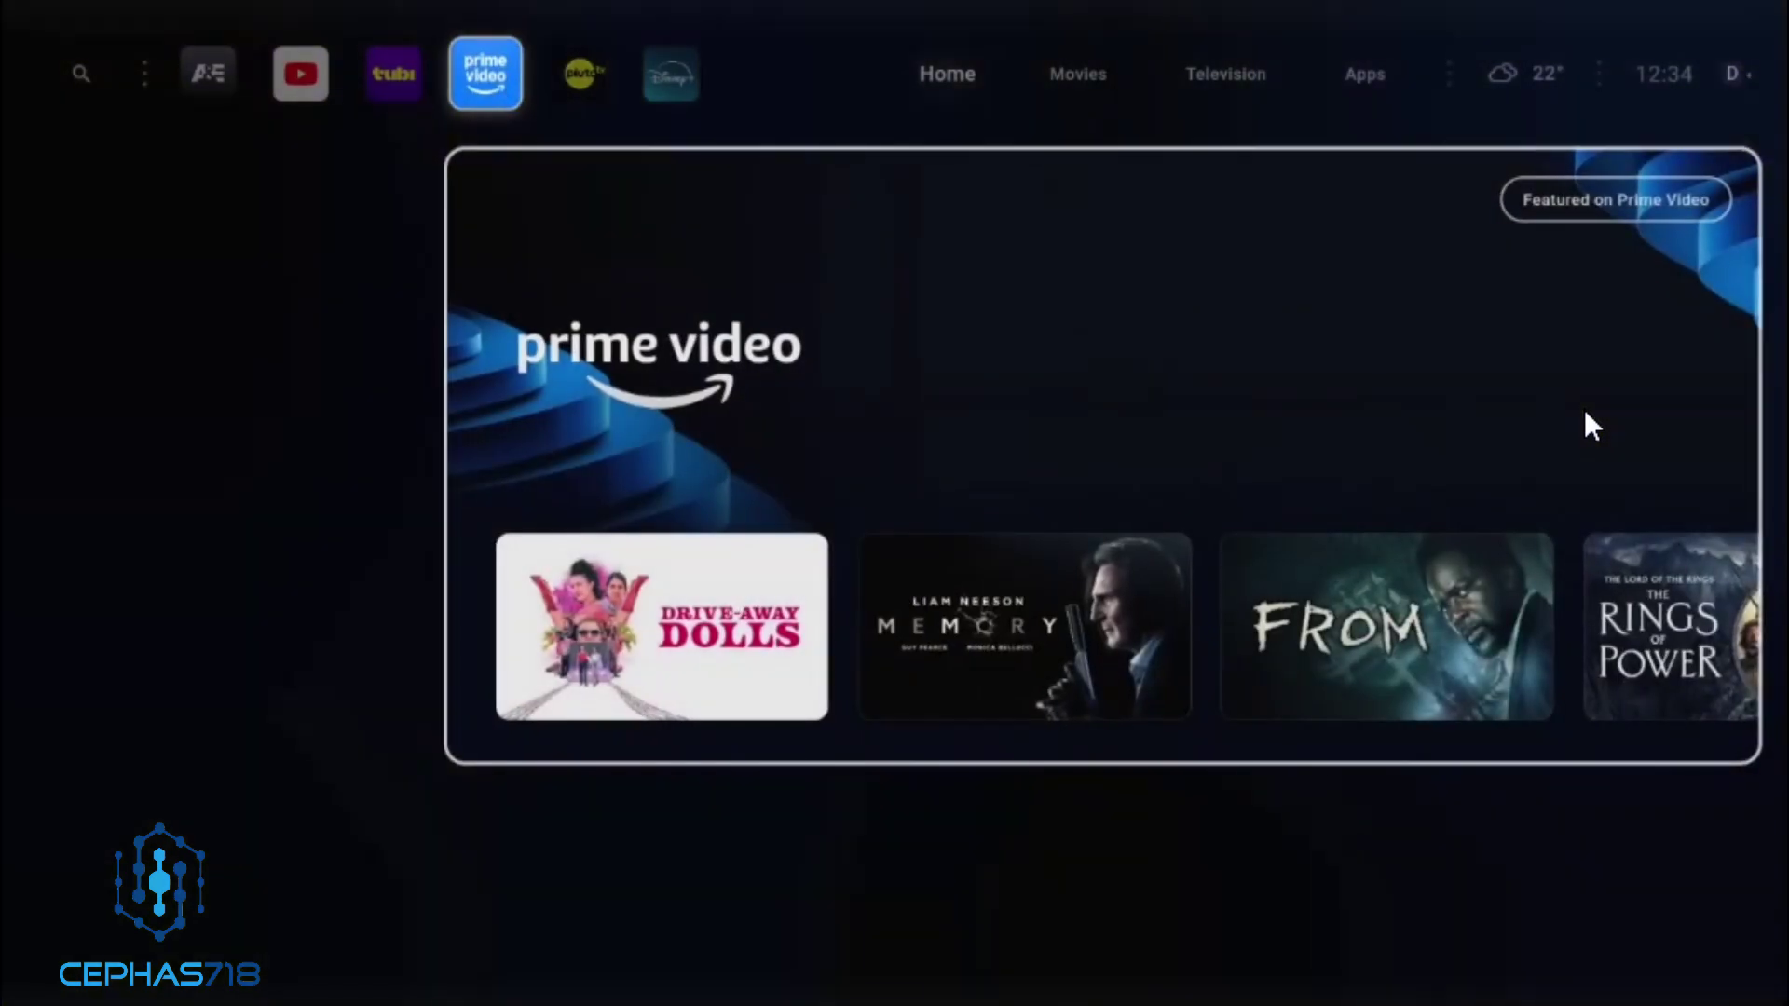
key(Left)
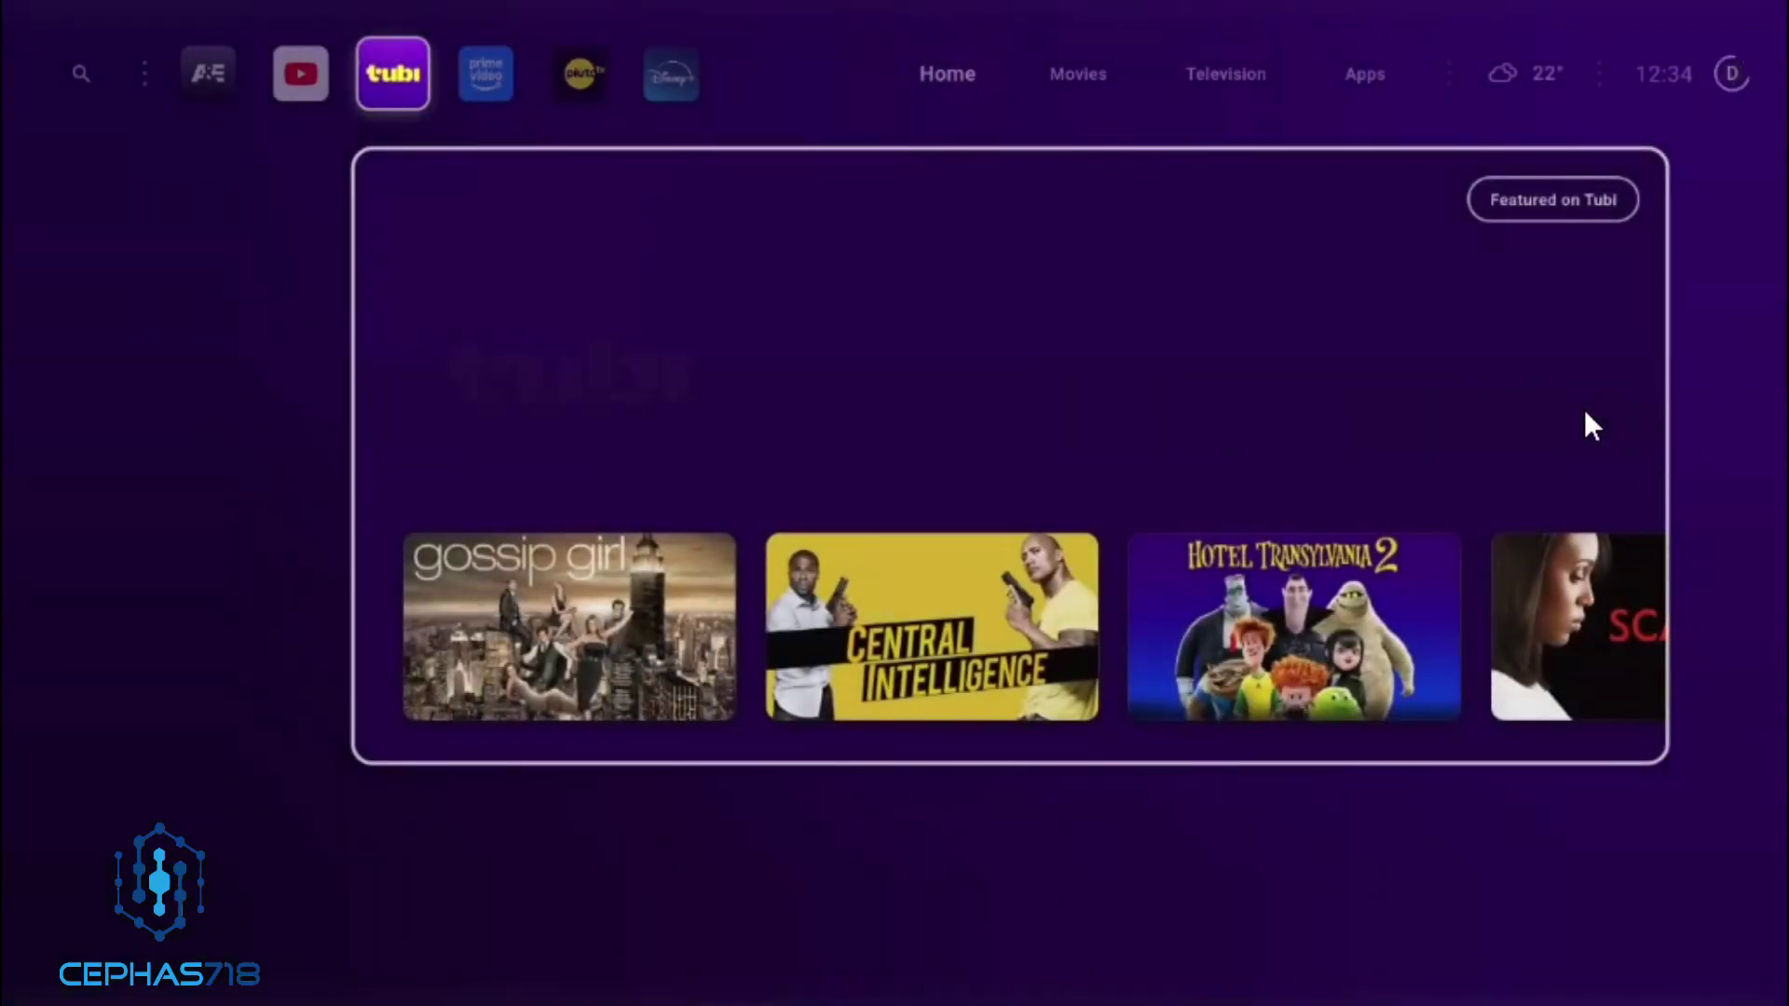
key(Return)
key(Left)
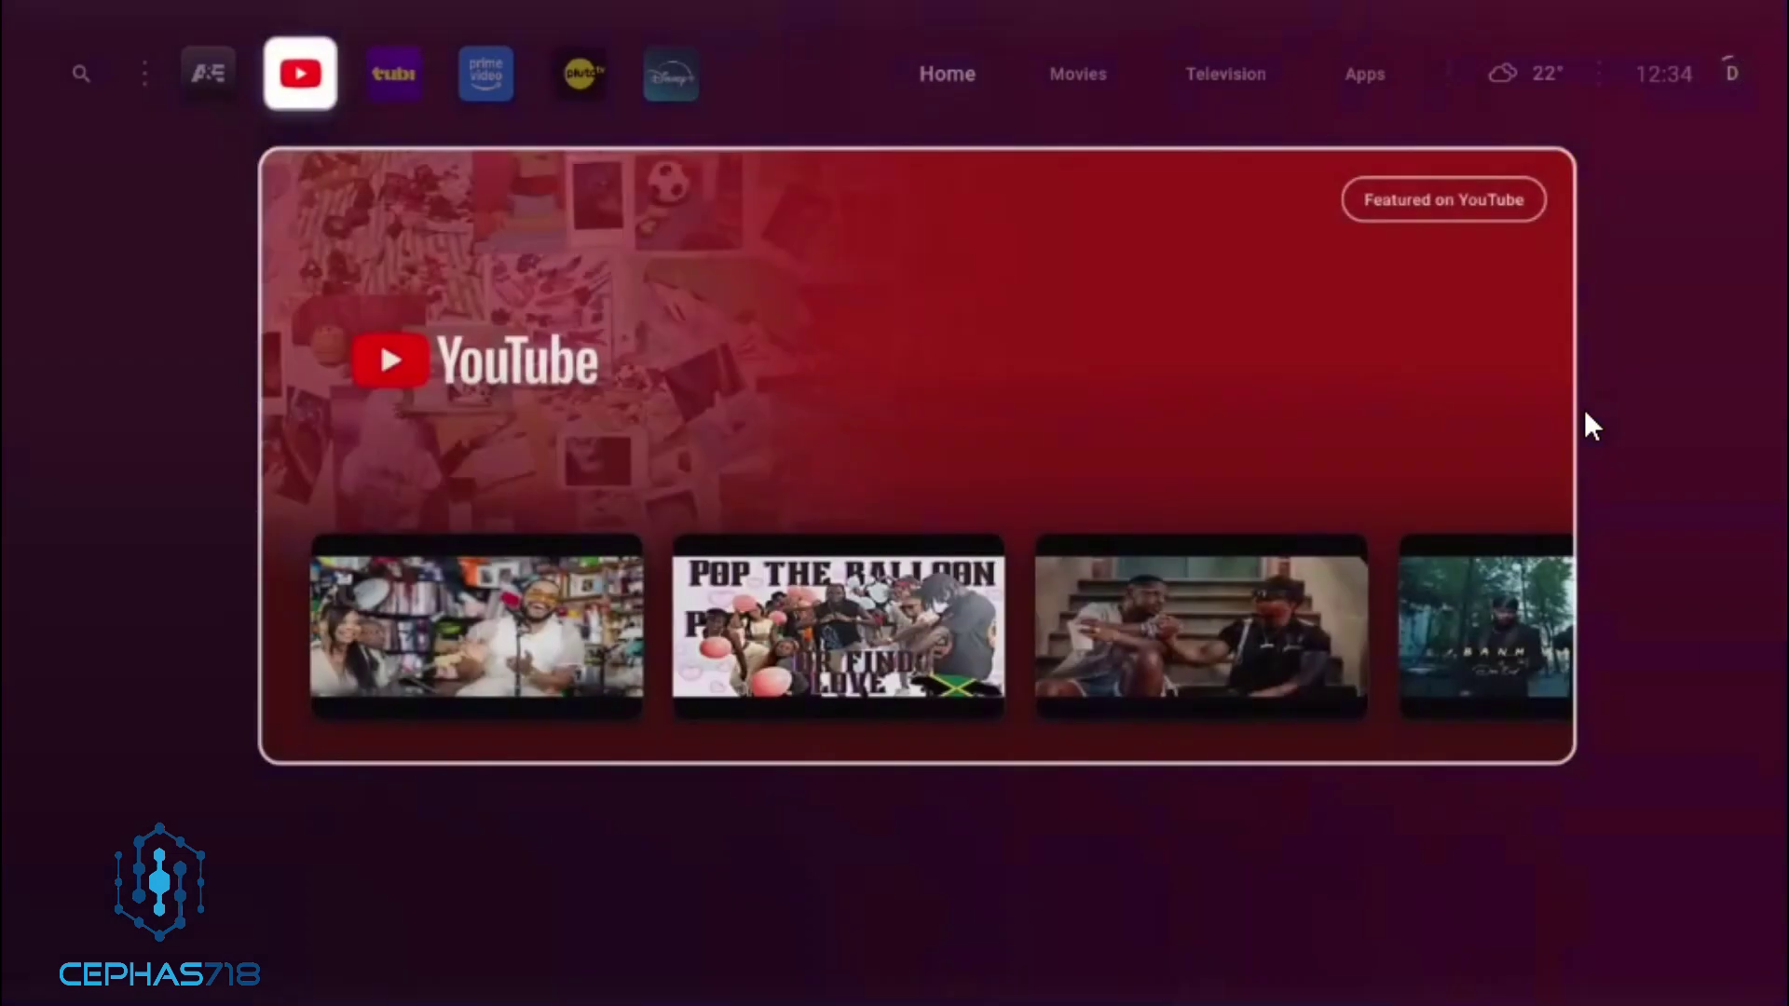
key(Right)
key(Right)
key(Right)
key(Right)
key(Right)
key(Right)
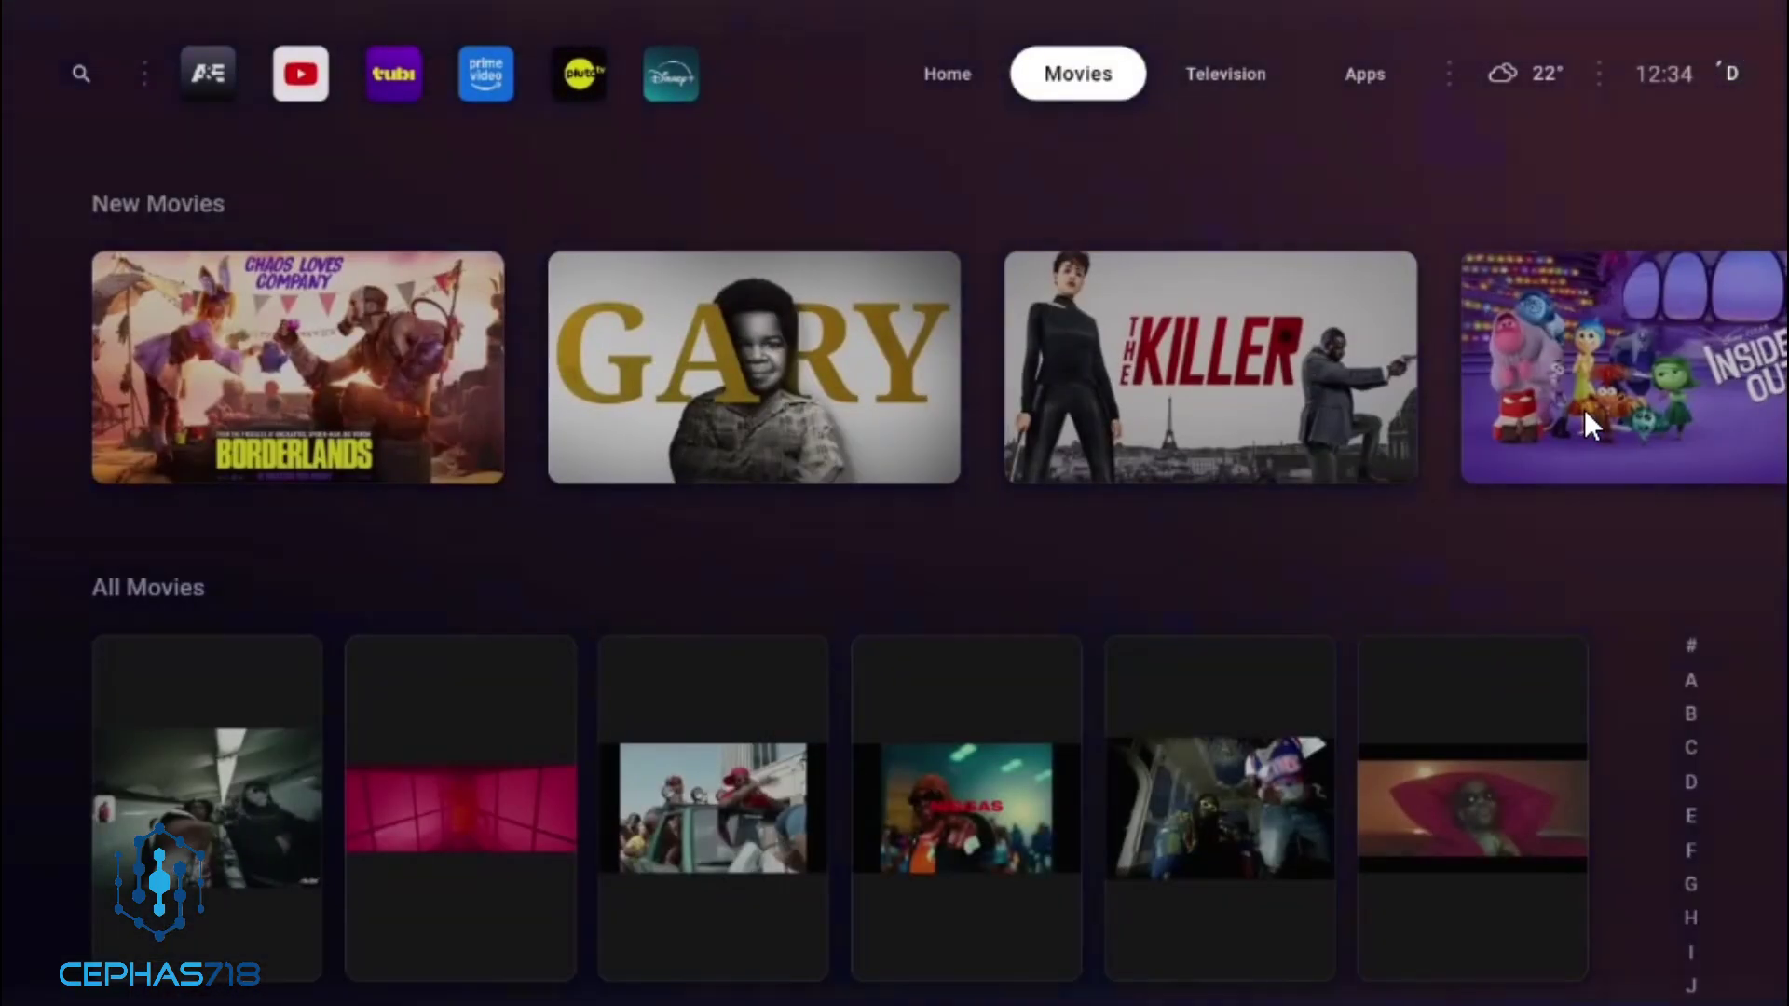
Go past Television to the Apps page and open the quick-settings panel
key(Right)
key(Right)
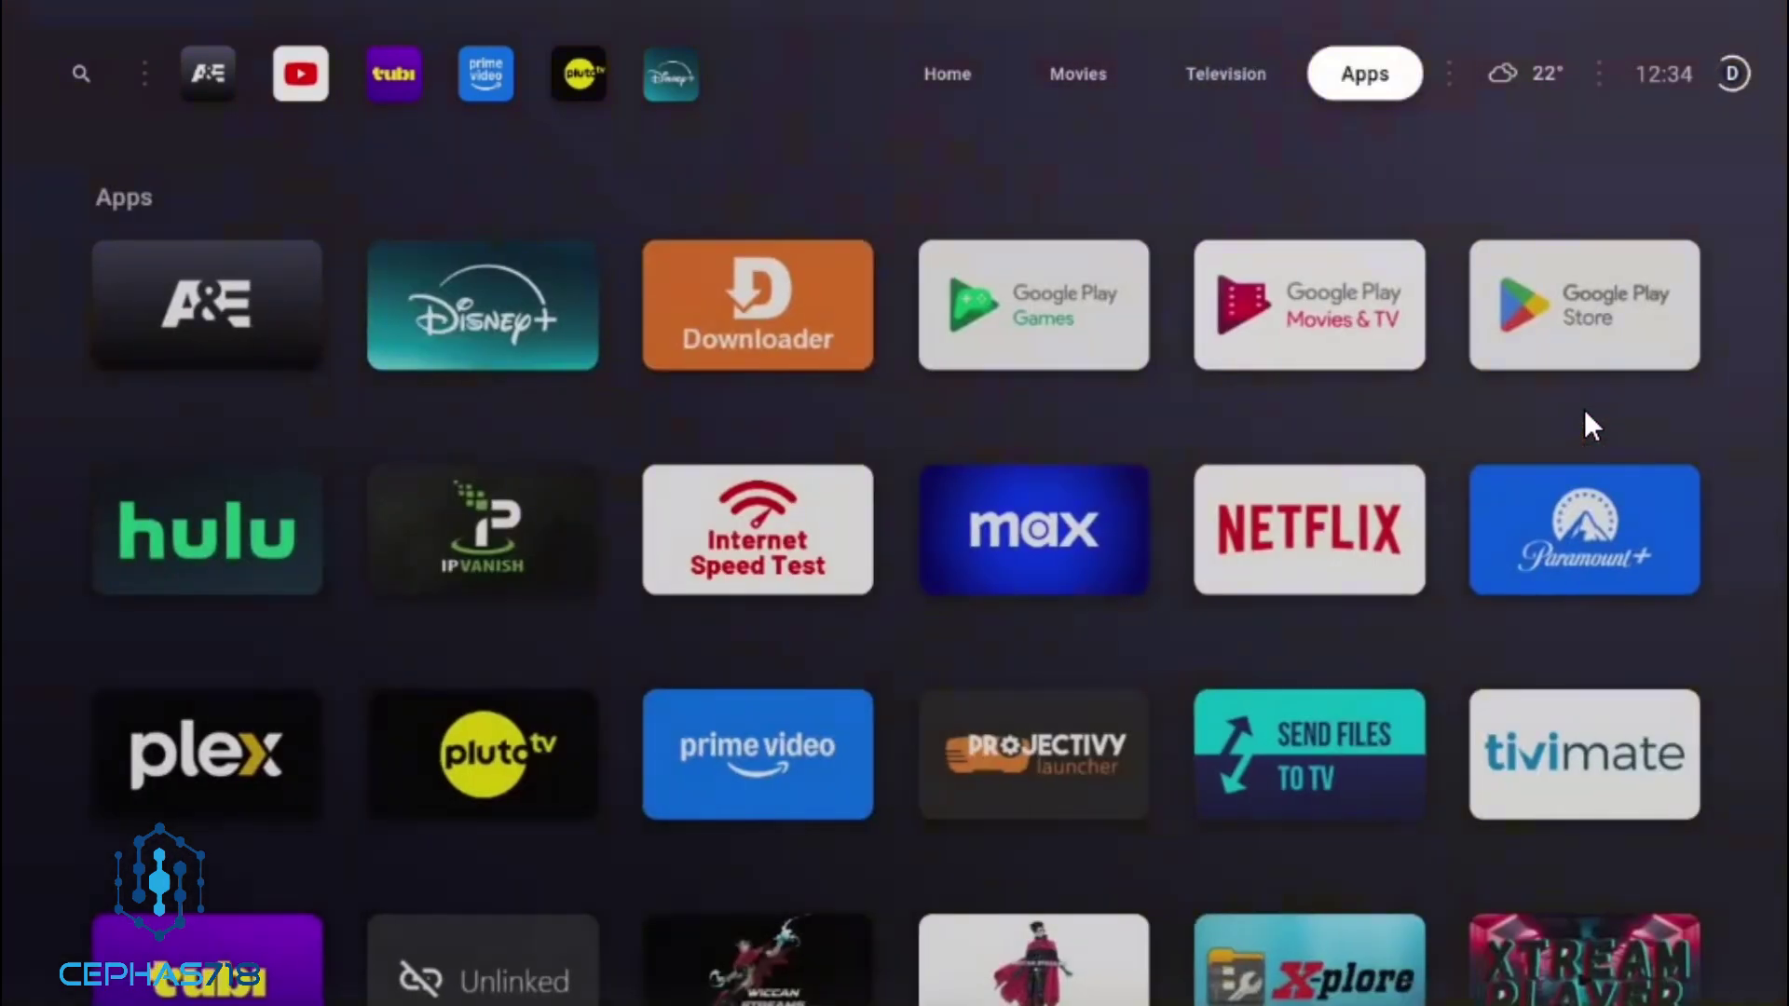
key(Right)
key(Return)
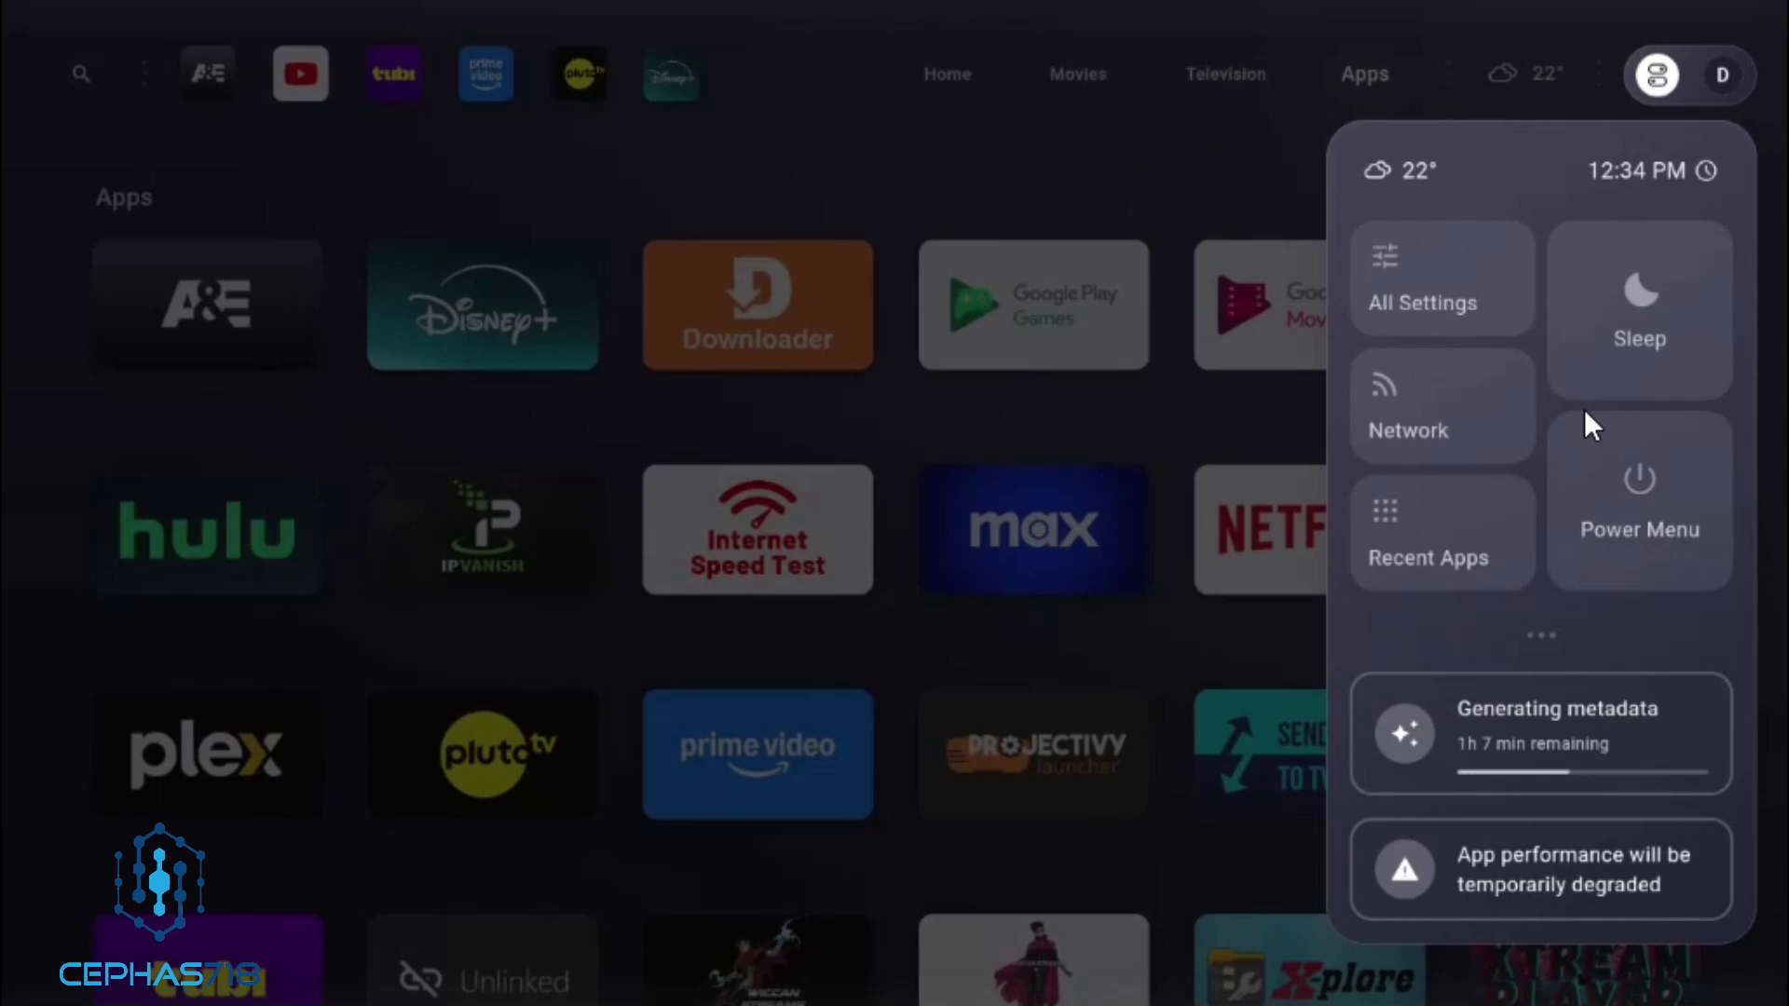
Open All Settings from quick settings, then the General > Home & Wallpaper category
key(Down)
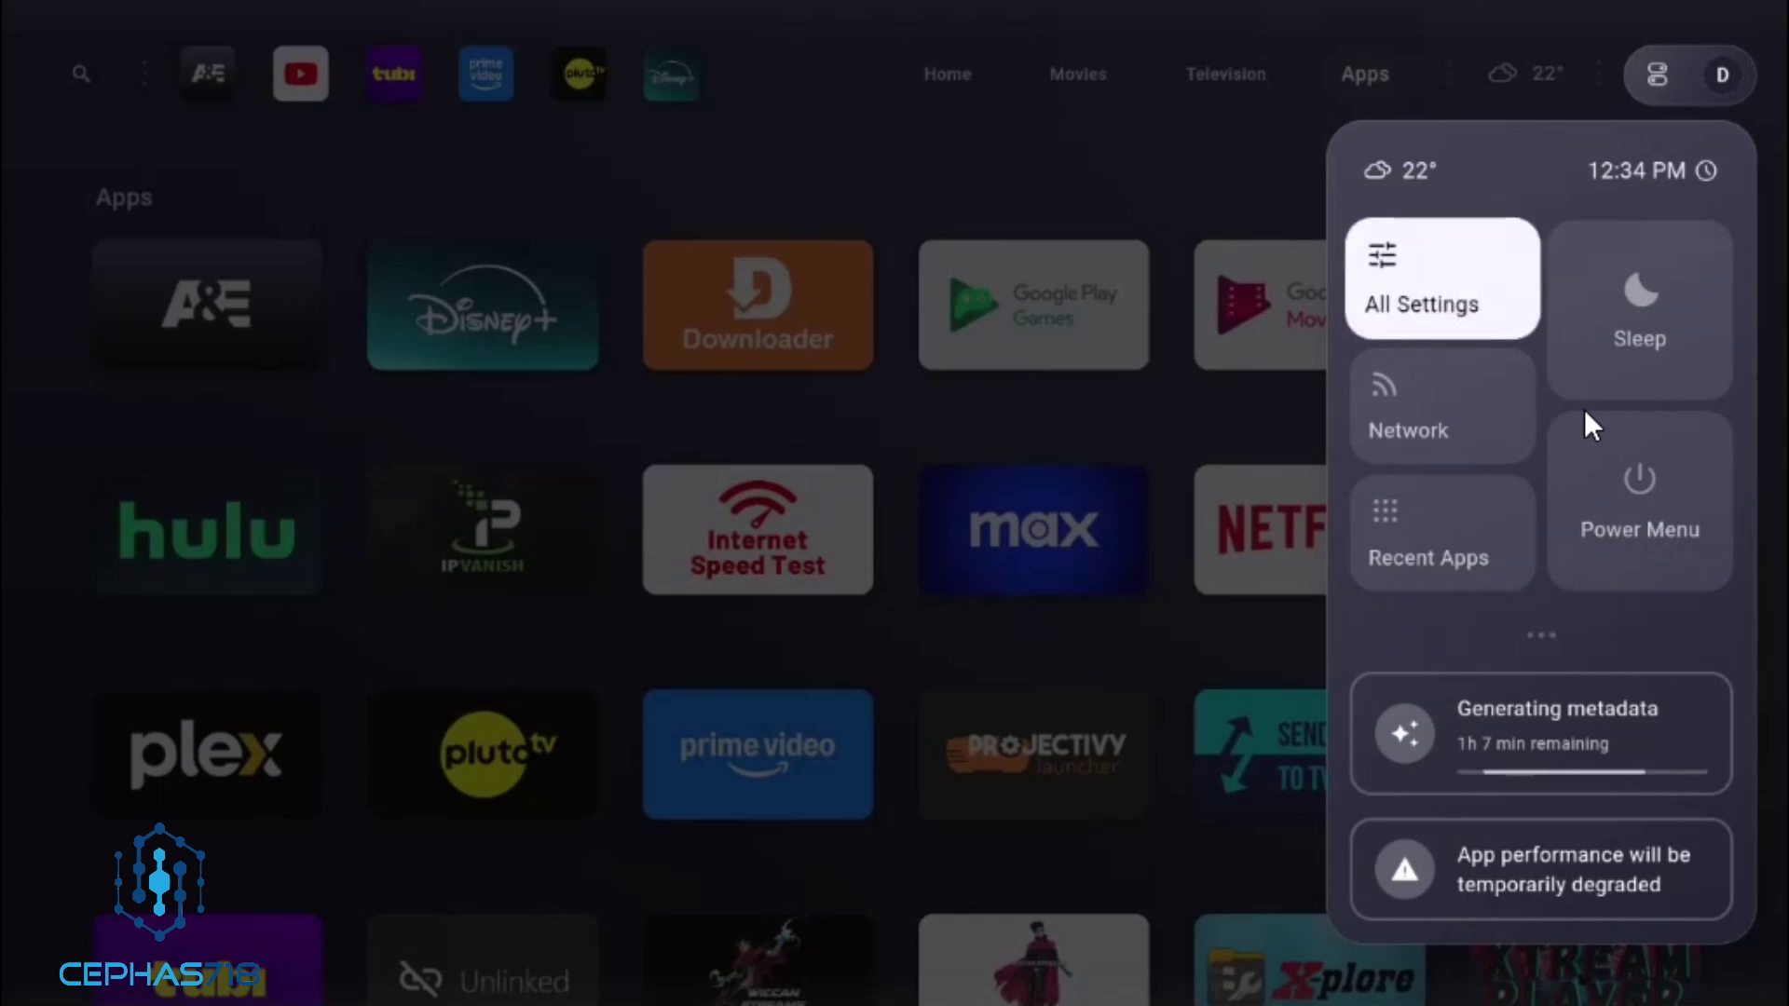
key(Return)
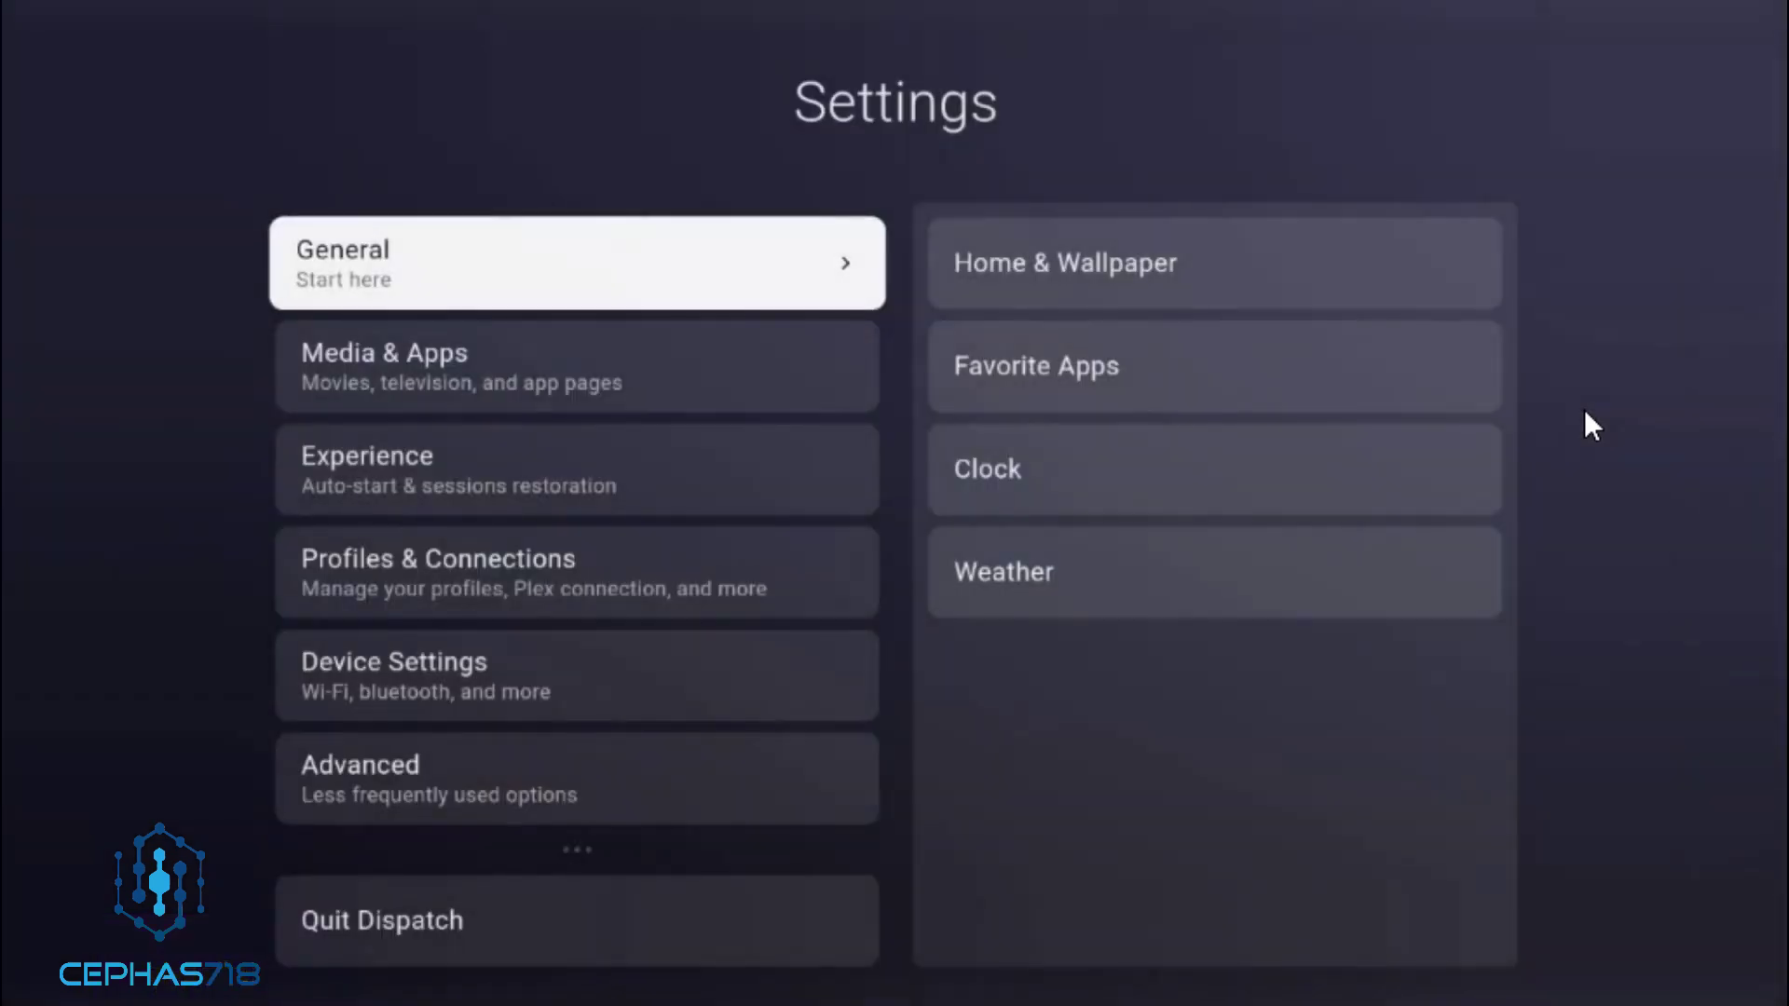
key(Right)
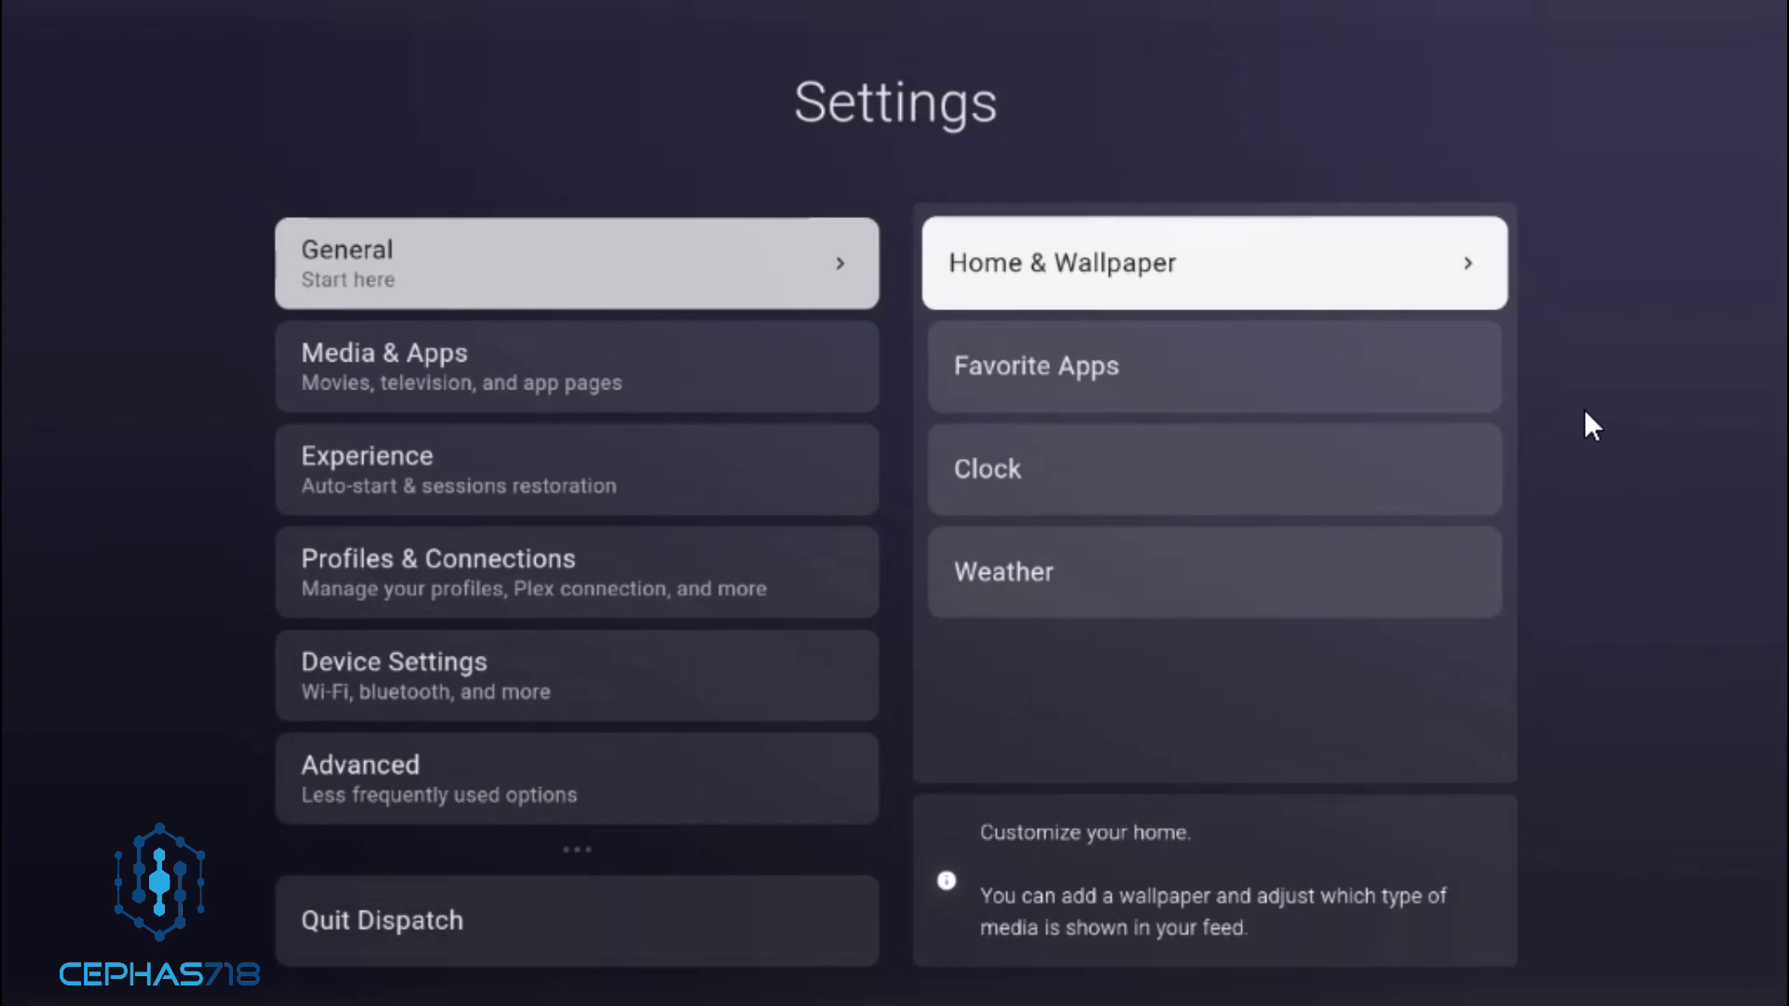
key(Return)
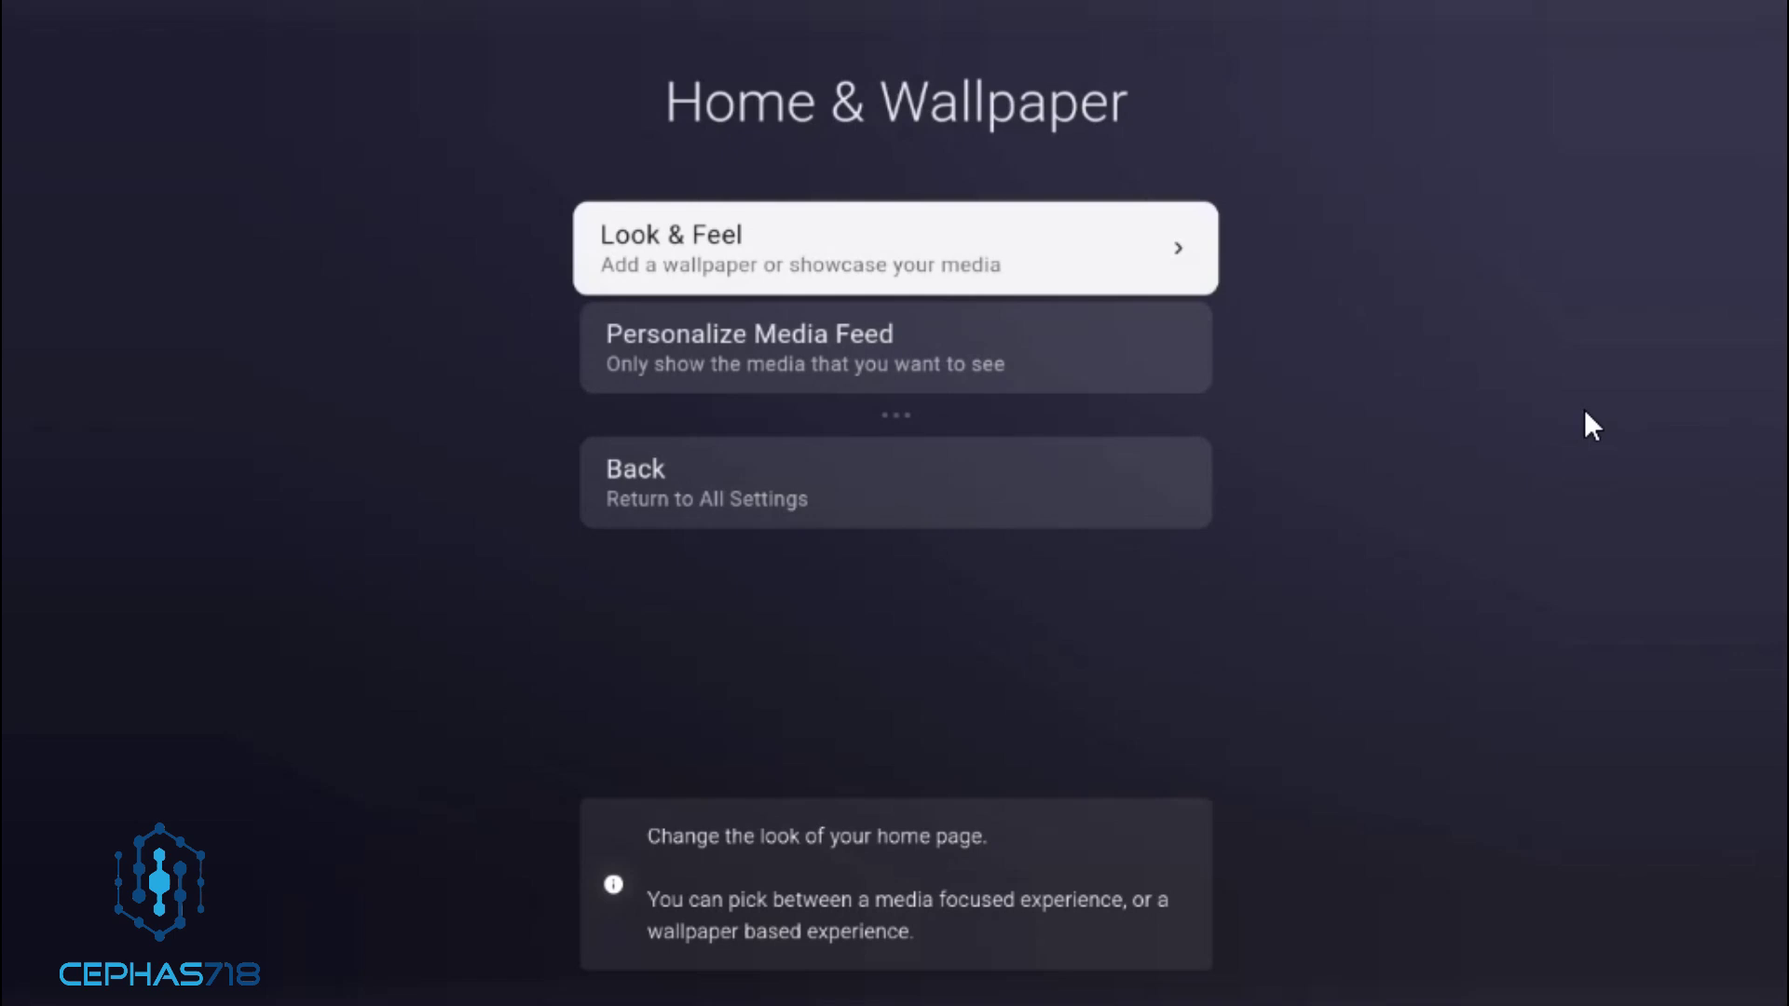
Switch the home page layout to wallpaper mode and open the wallpaper settings
key(Return)
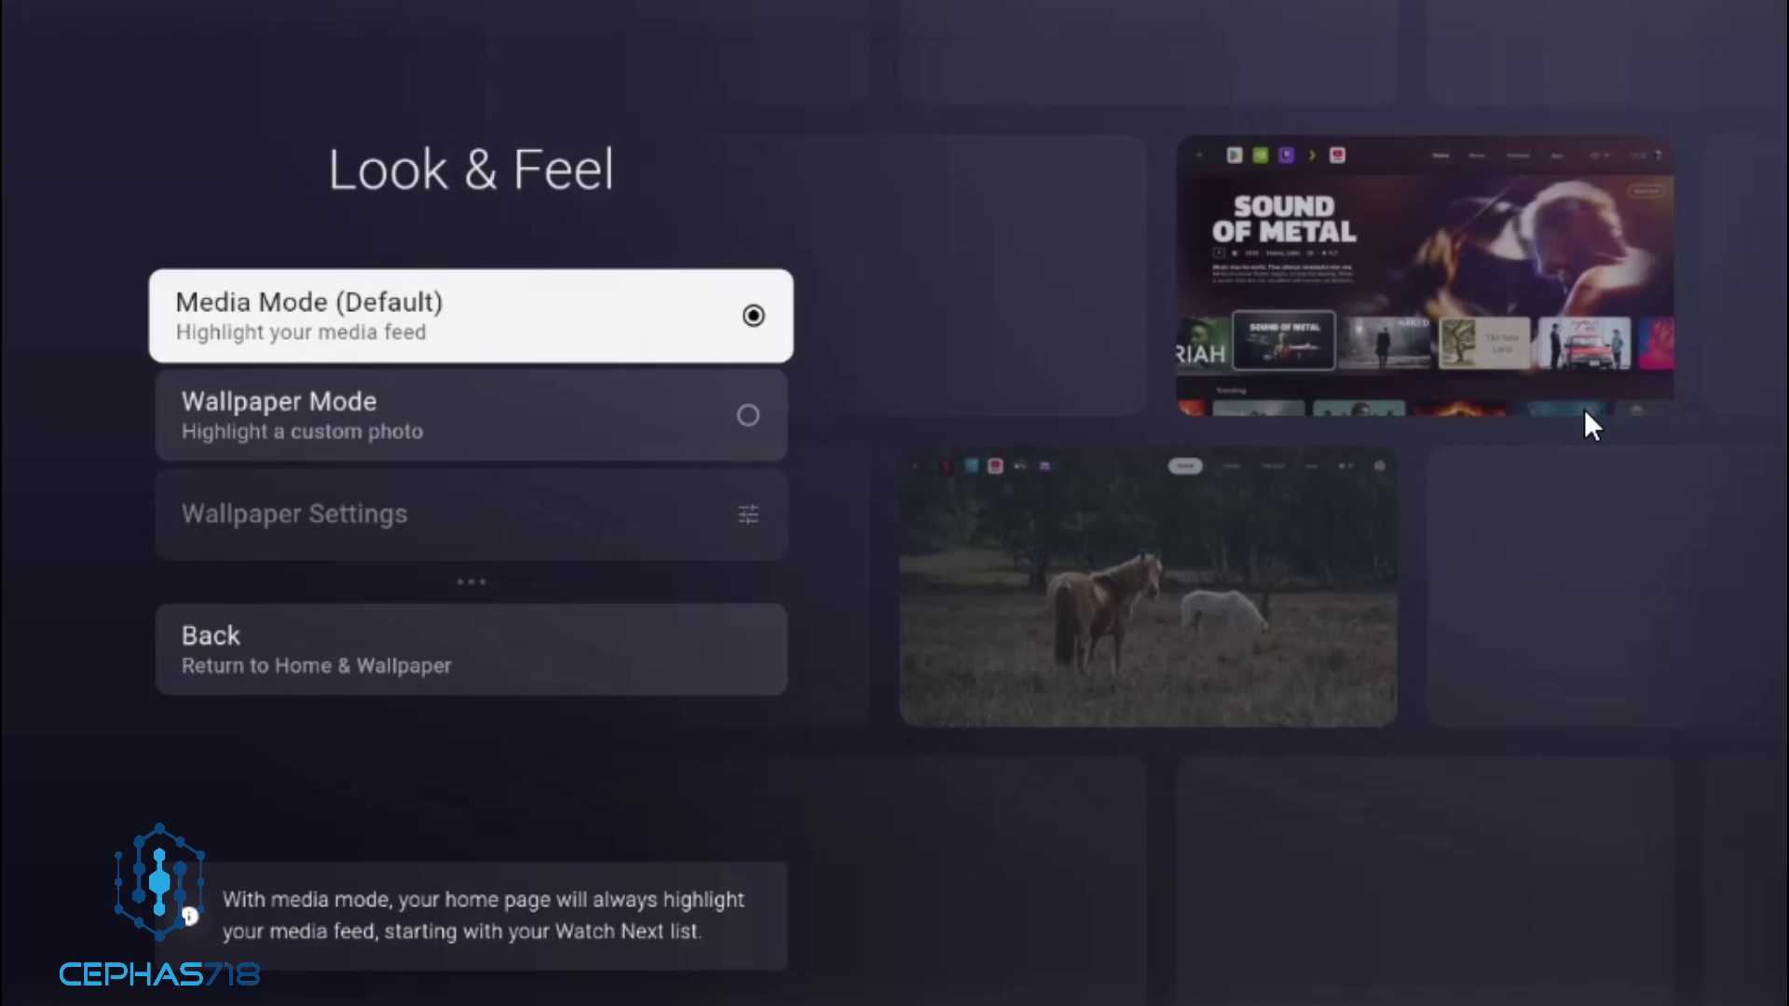
key(Down)
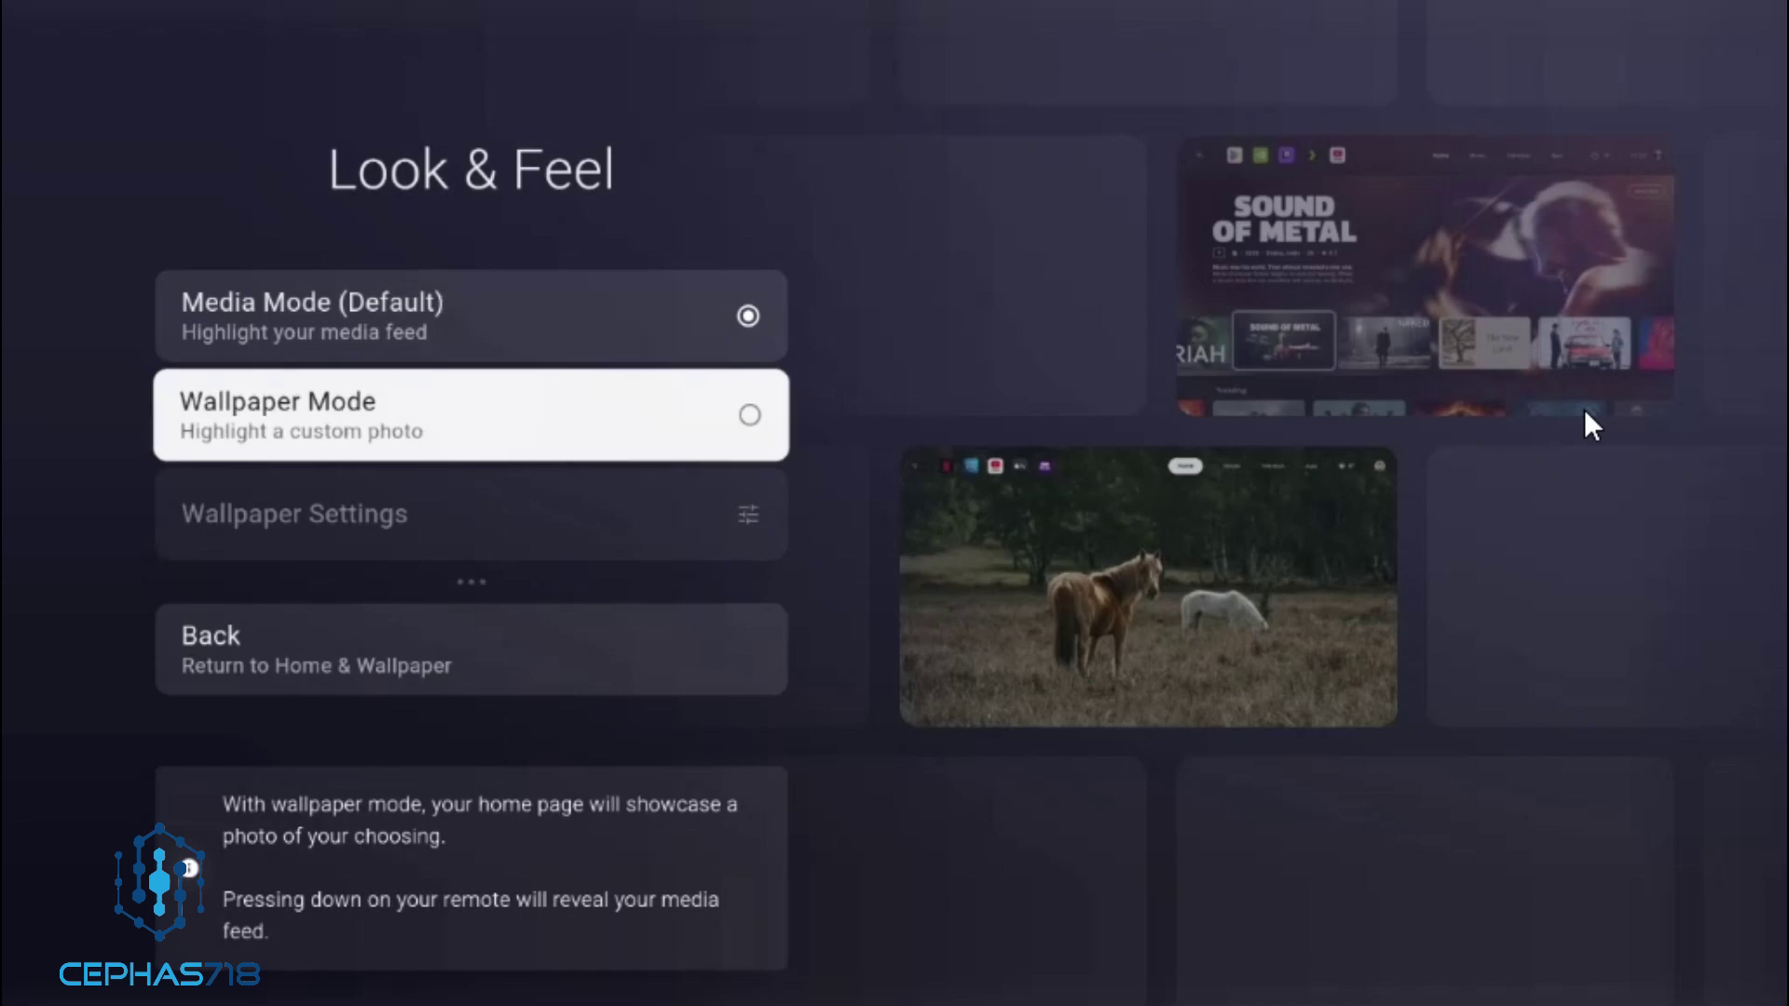
key(Return)
key(Down)
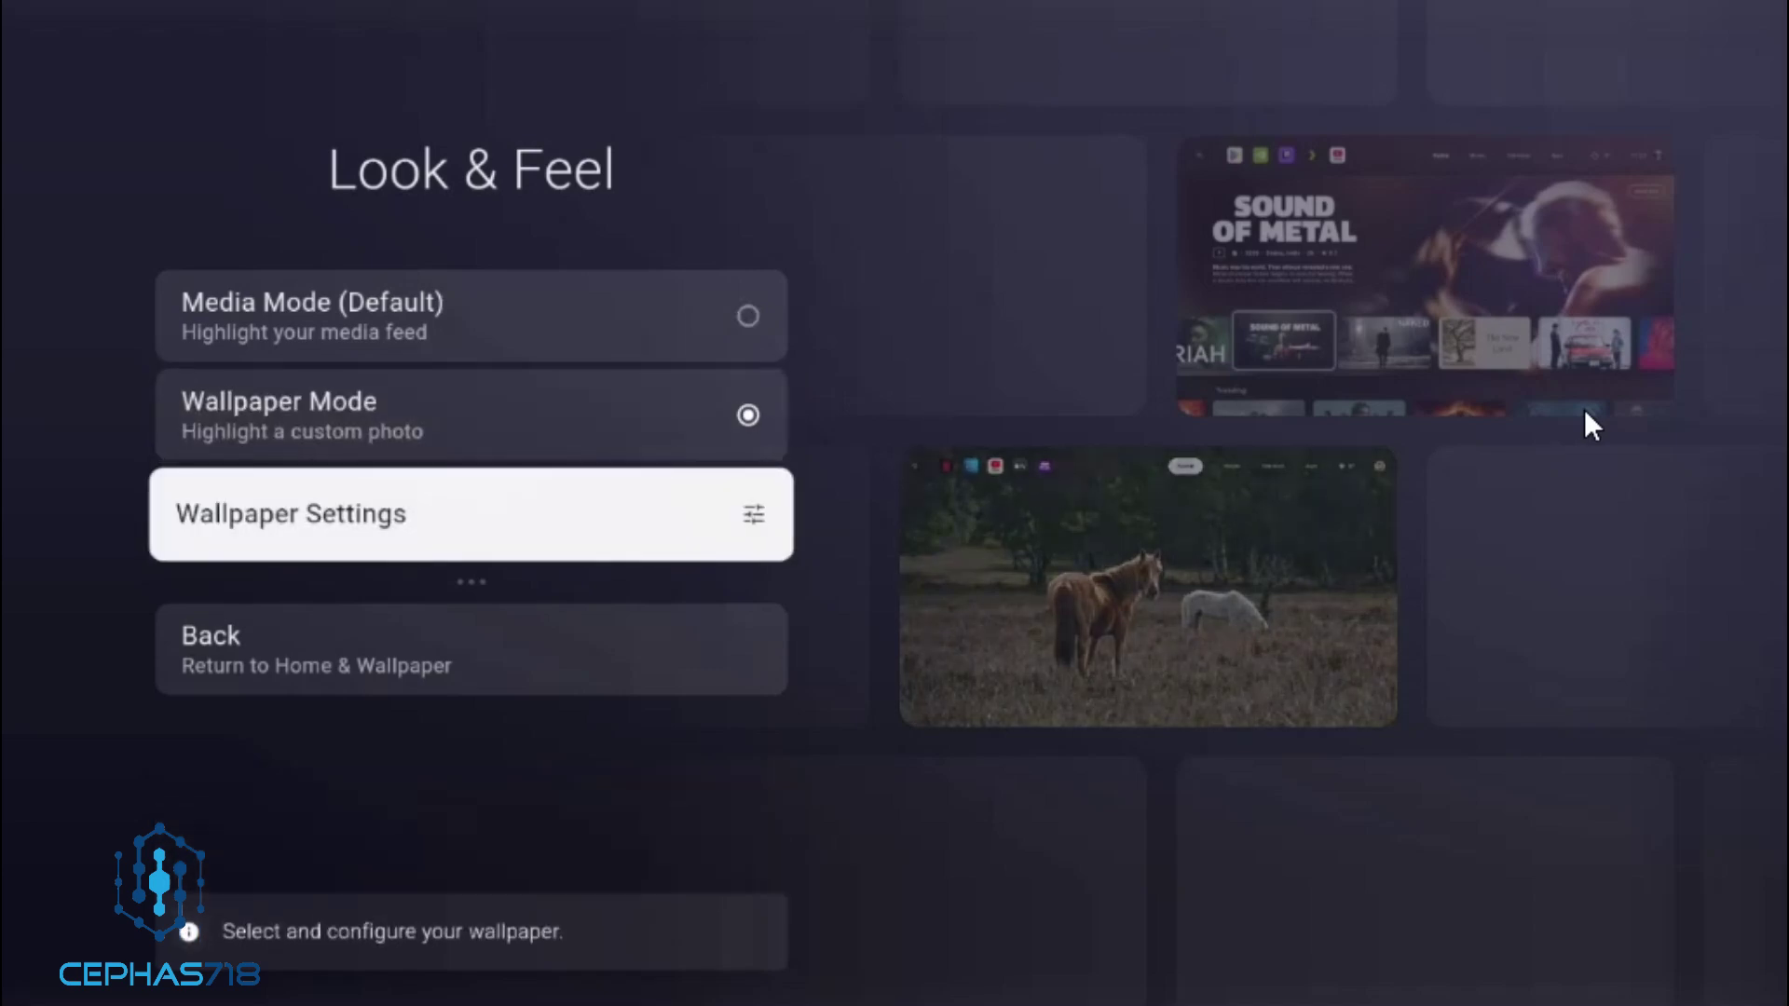
key(Return)
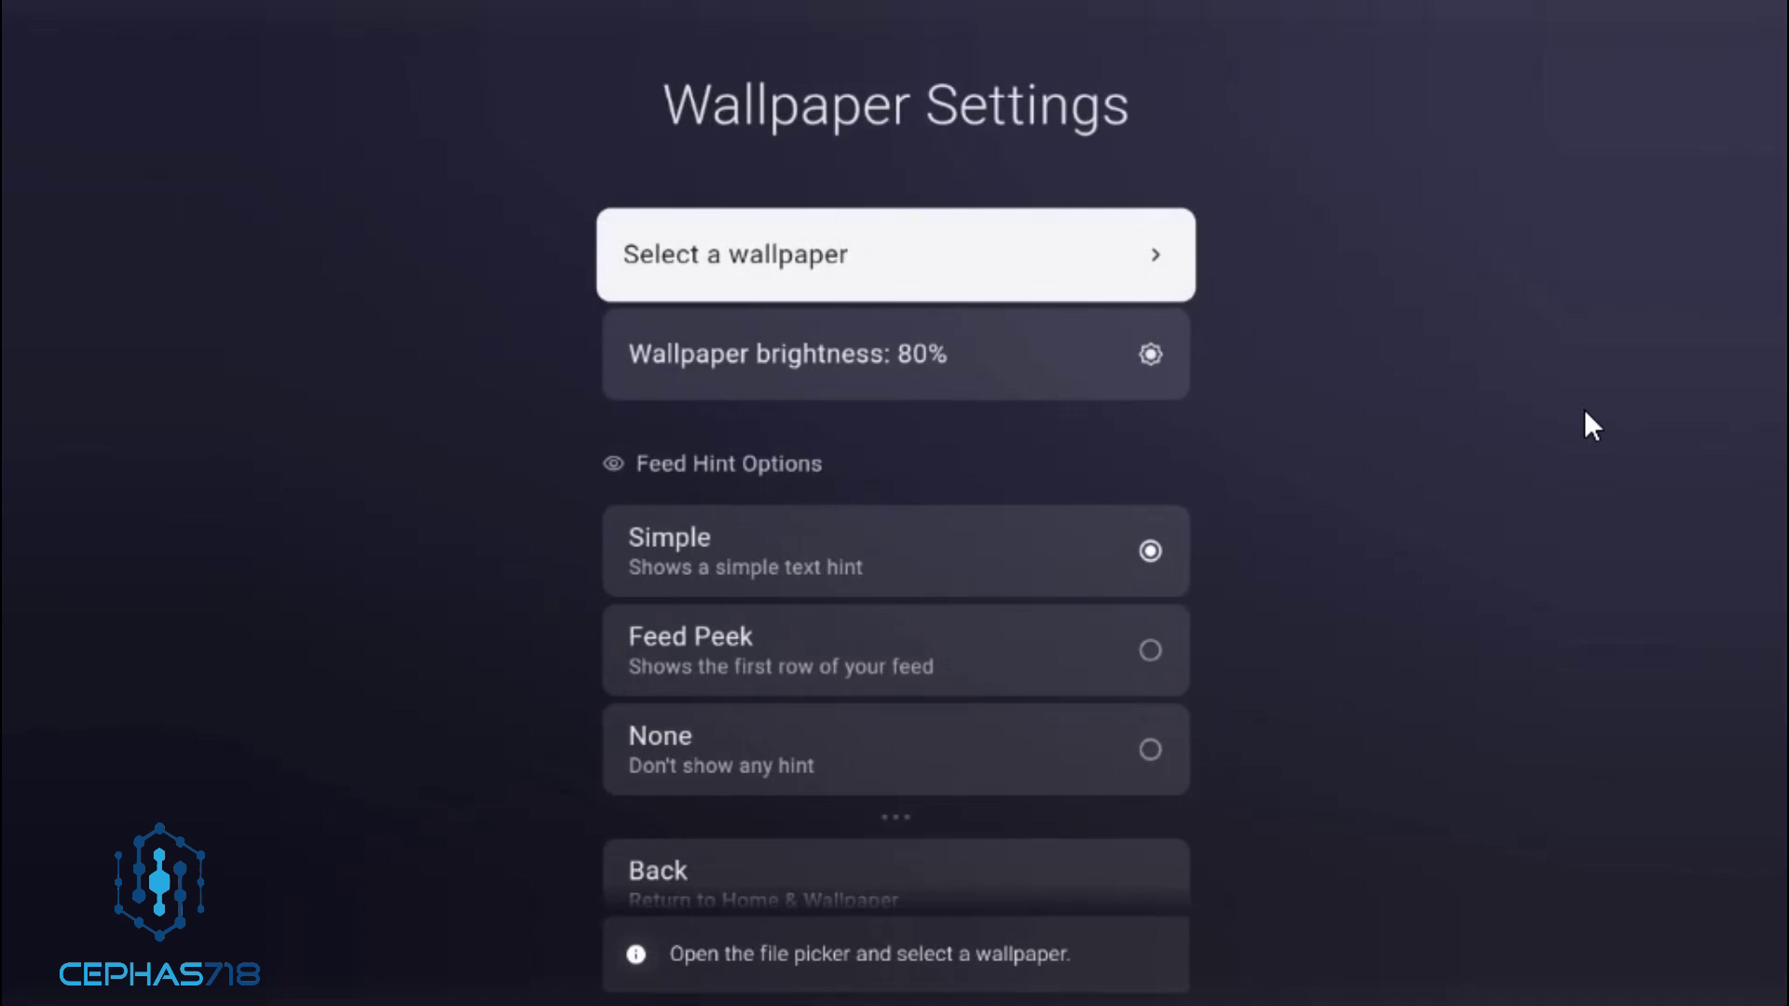
Review the feed hint choices and the wallpaper brightness adjustment
key(Down)
key(Down)
key(Down)
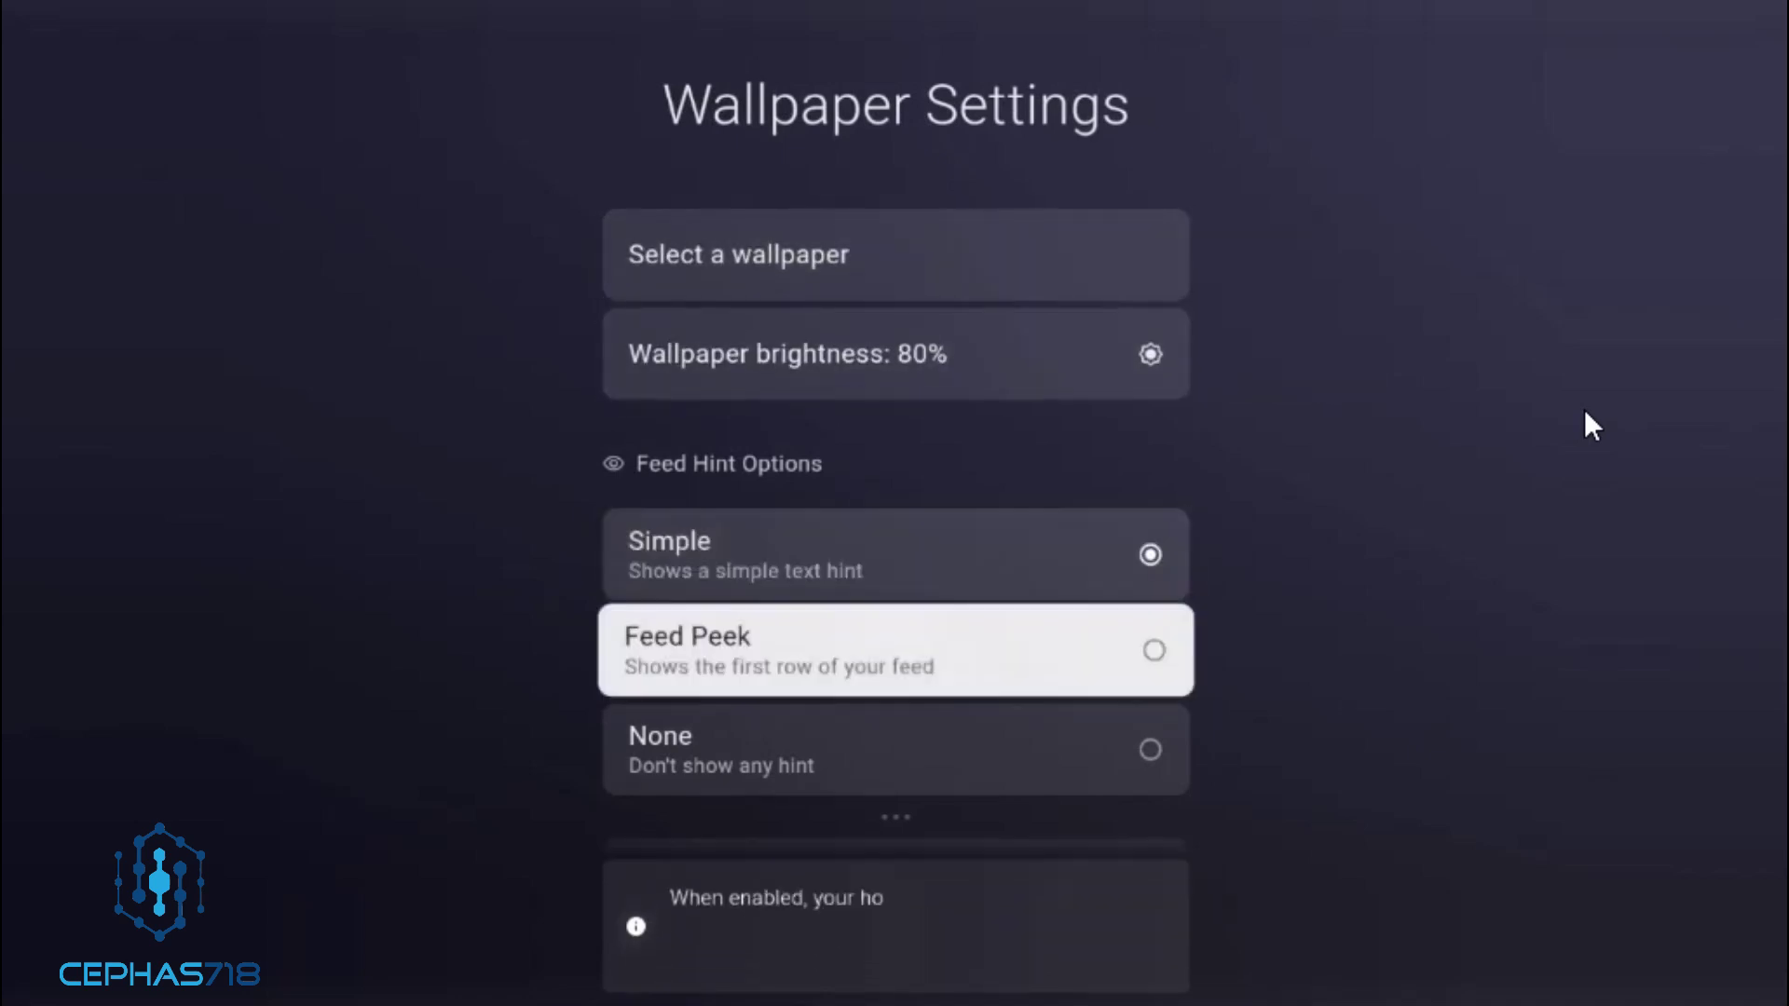
key(Down)
key(Down)
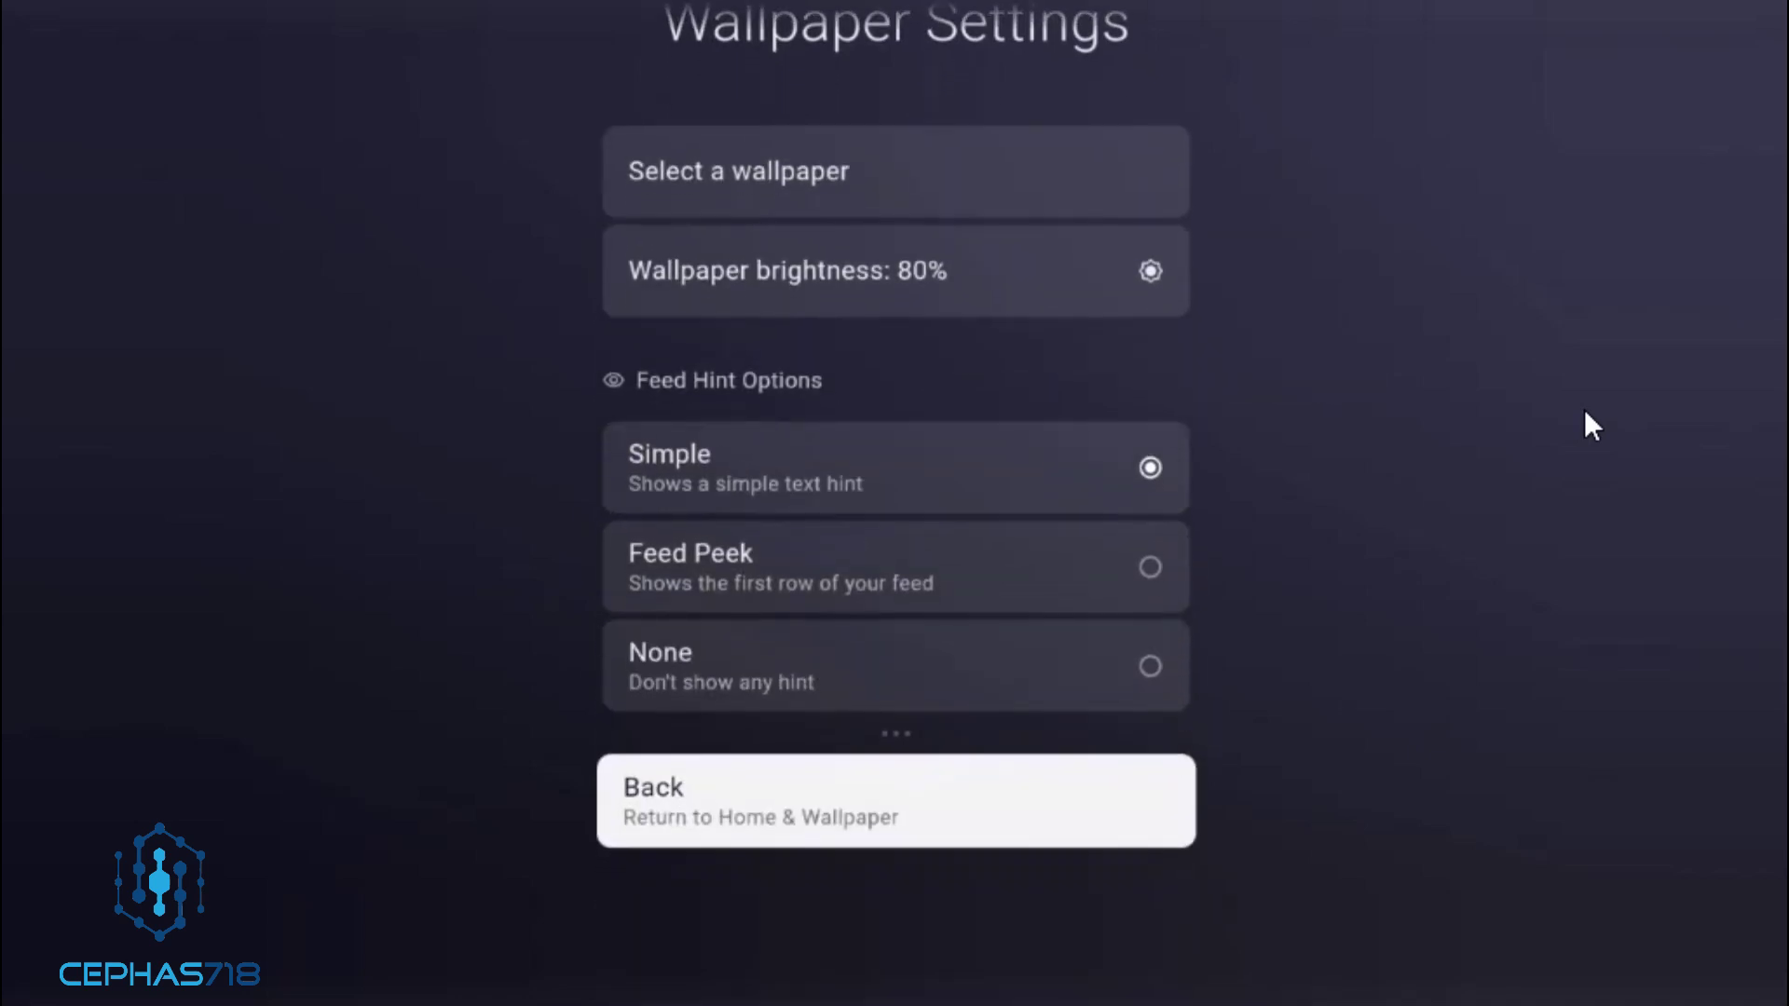
key(Up)
key(Up)
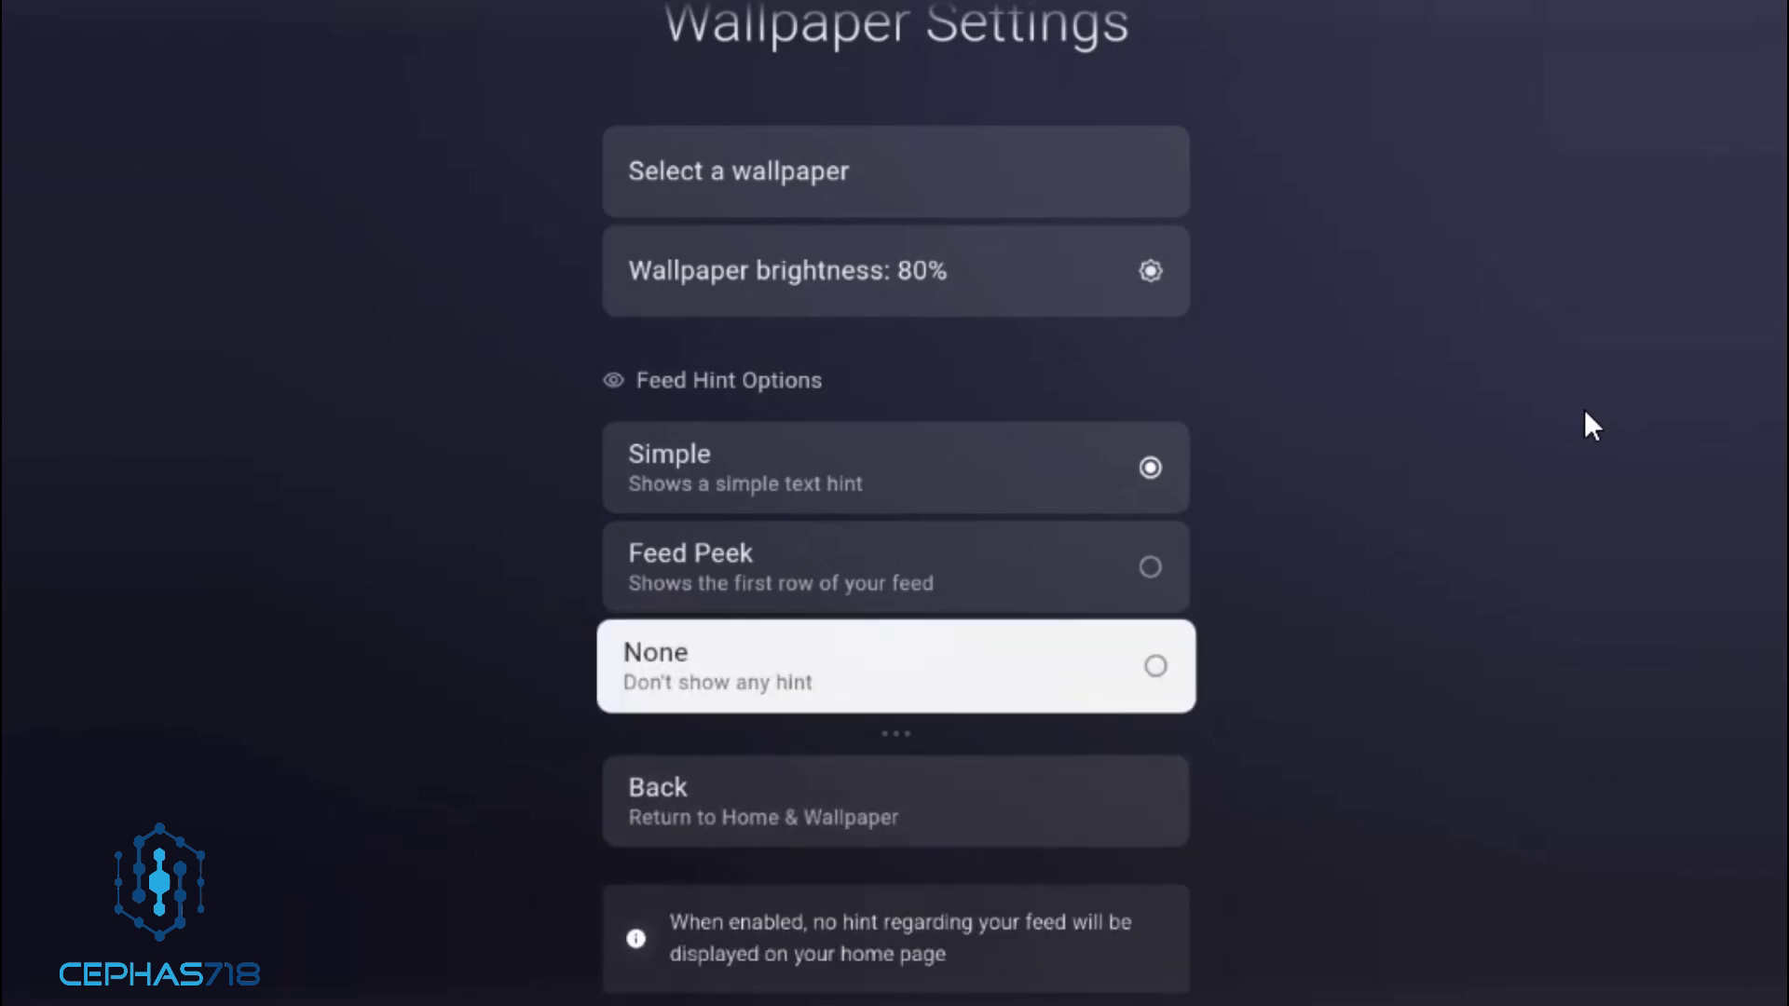
key(Up)
key(Up)
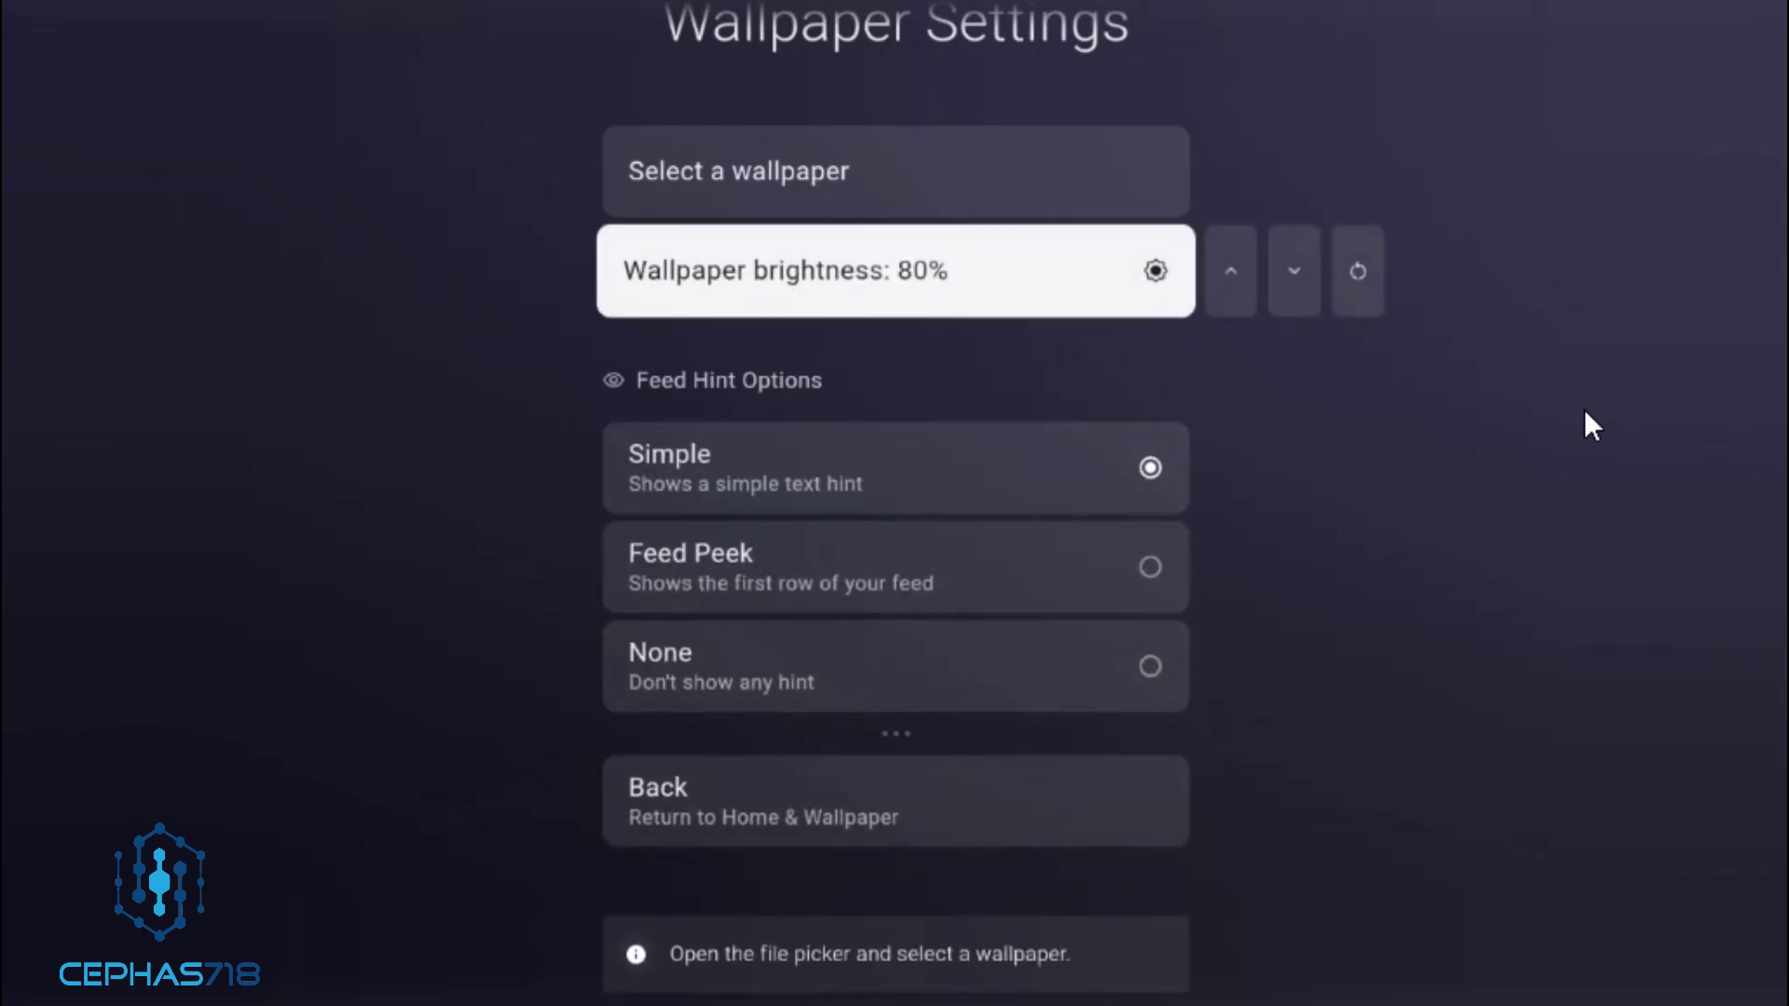
key(Down)
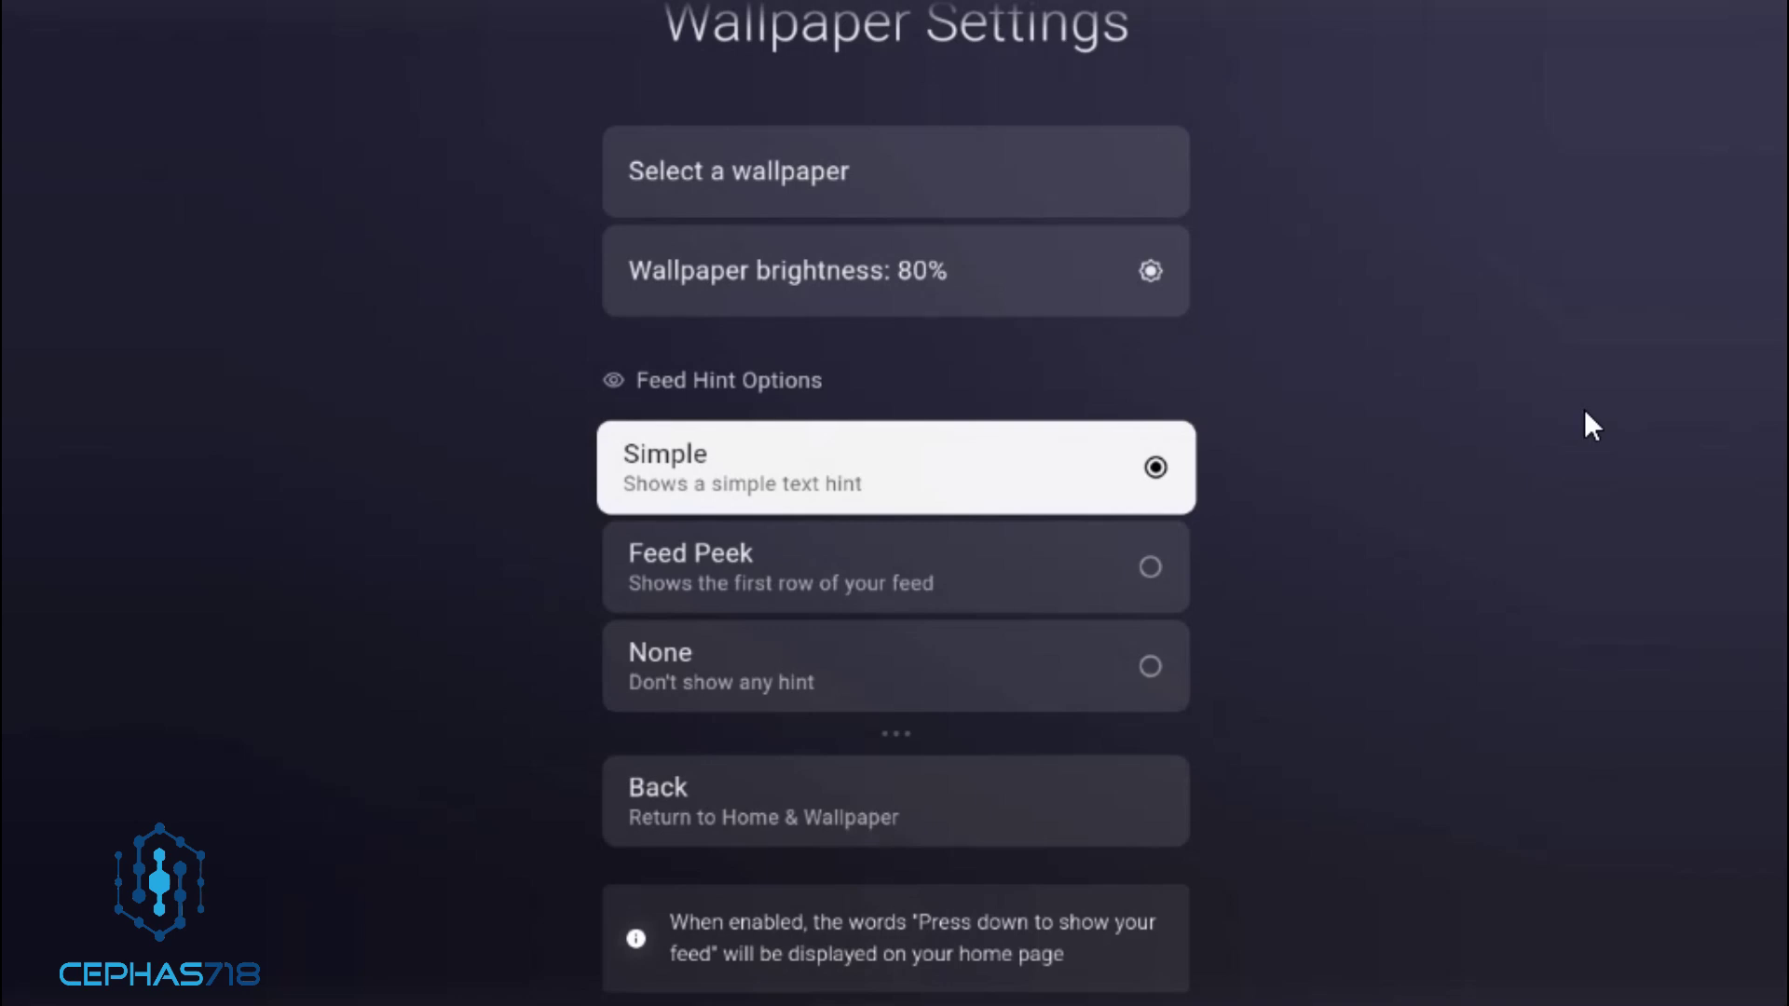
key(Up)
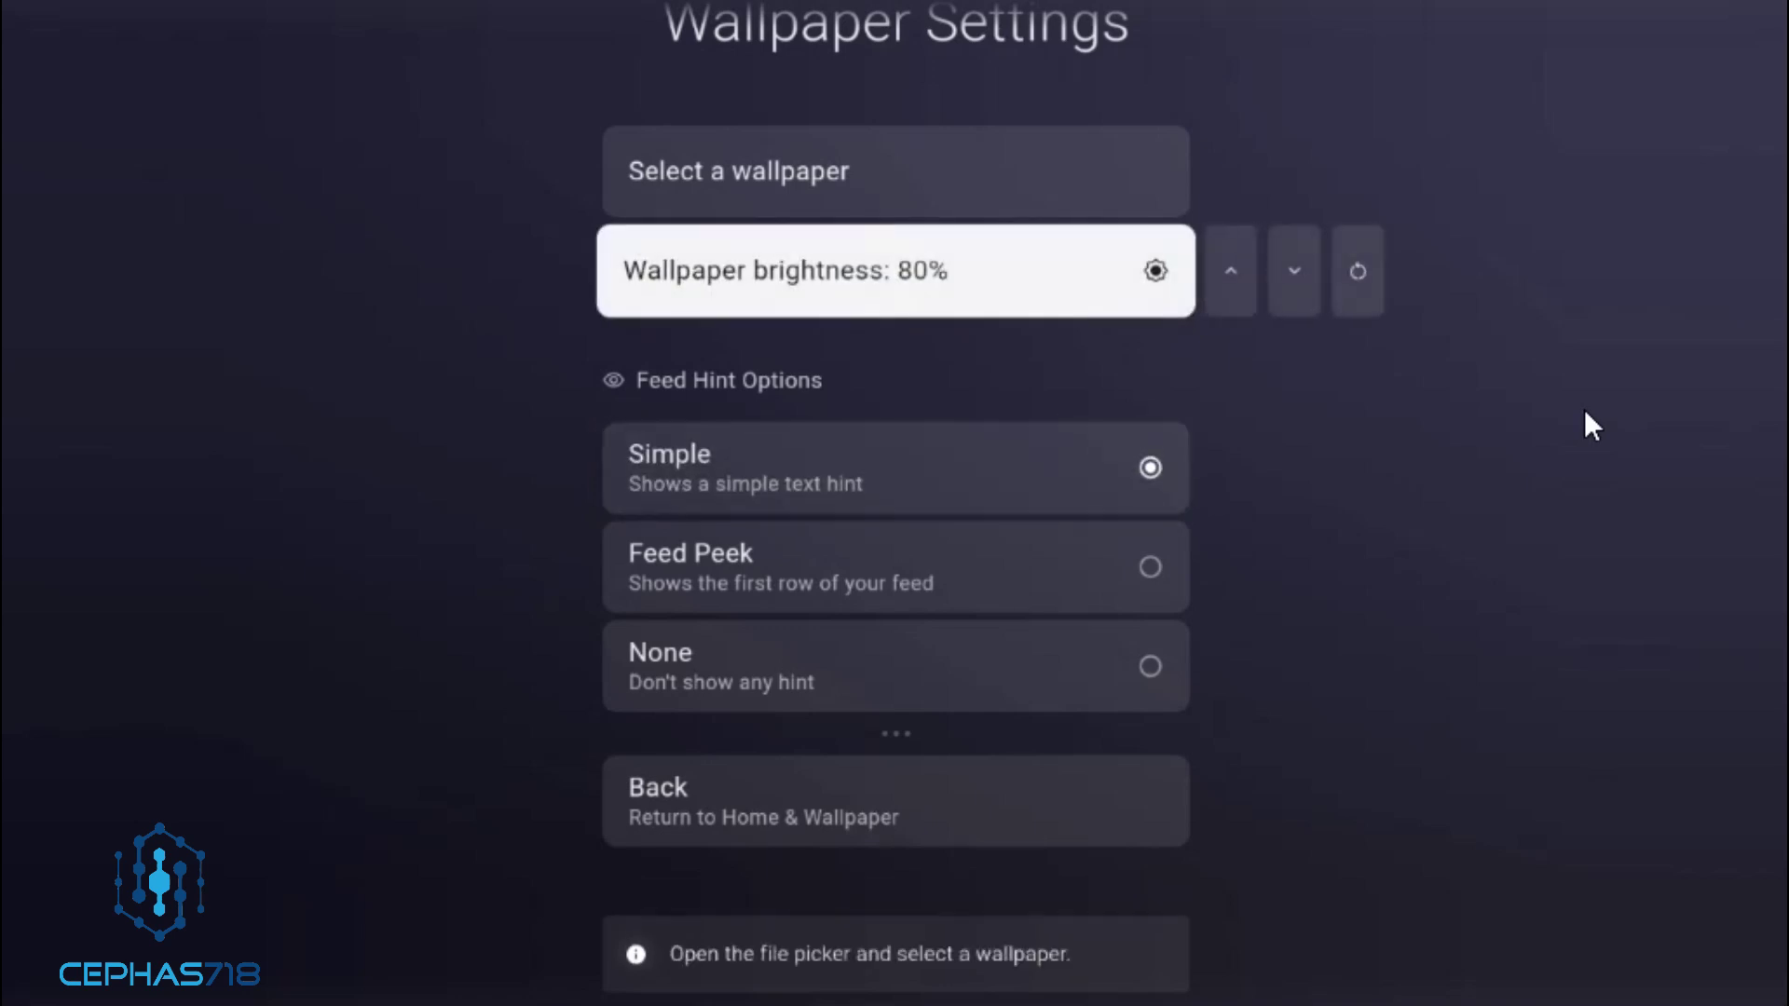
key(Up)
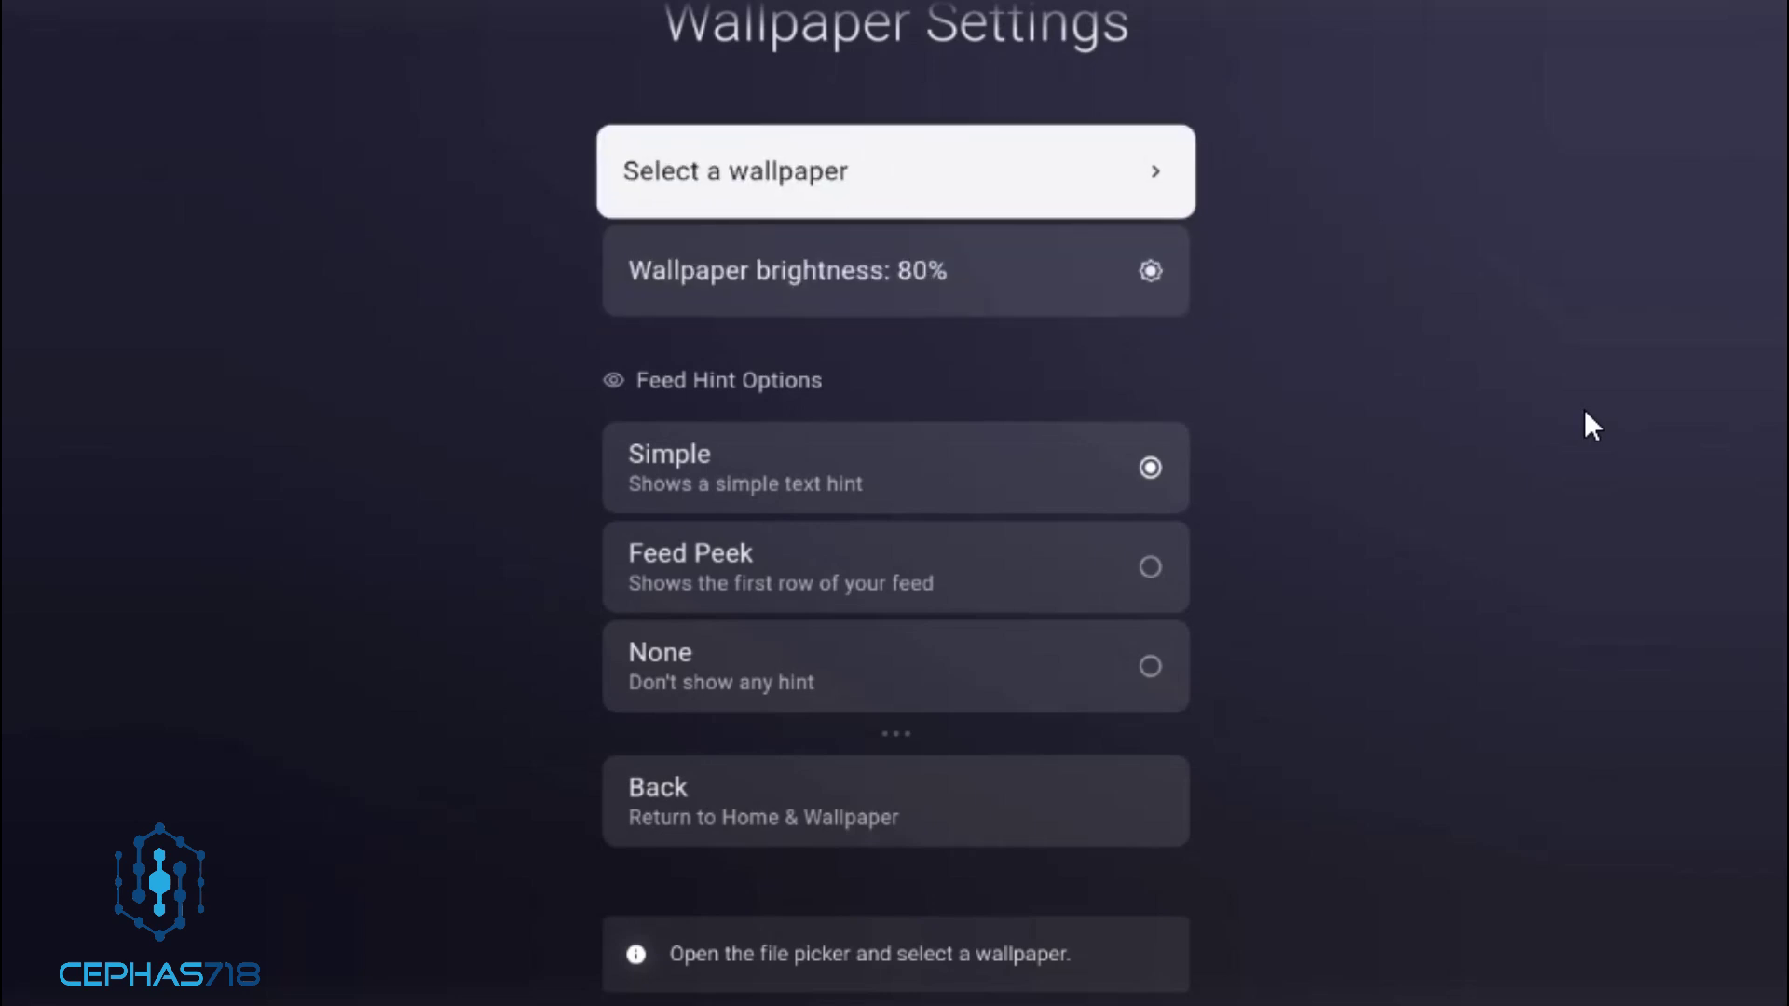
Choose a custom wallpaper, allow photo and media access, and browse the File Picker
key(Return)
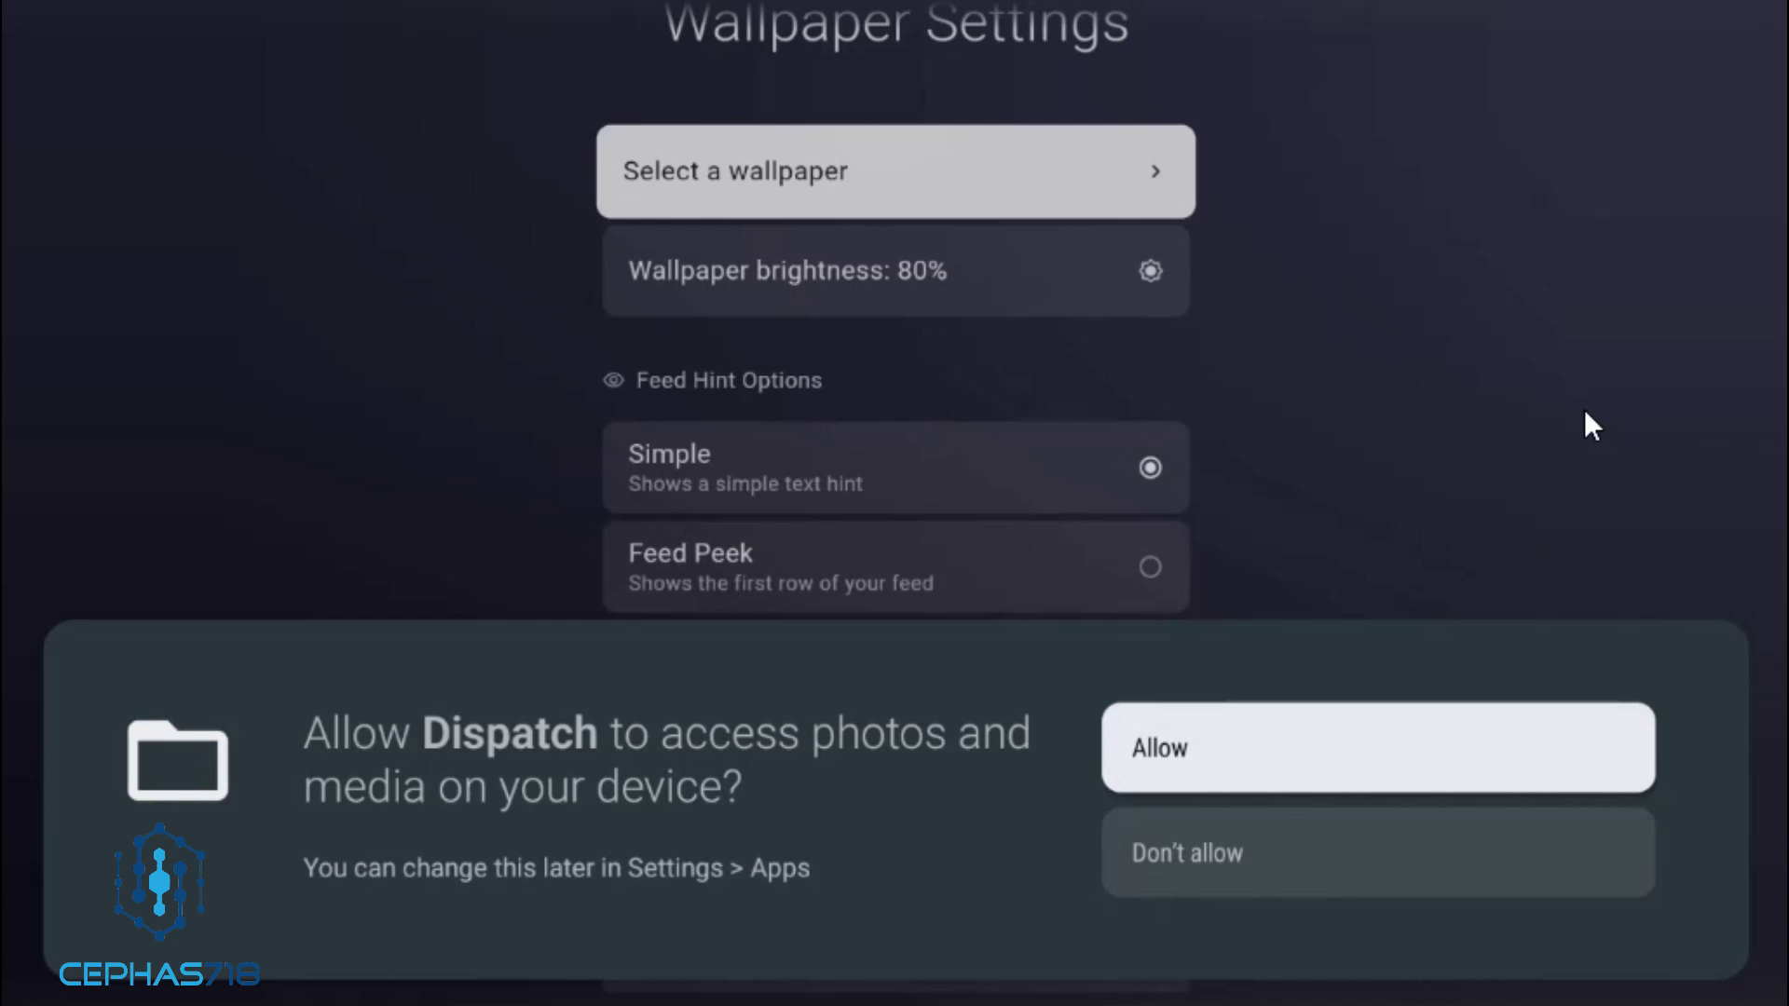
key(Return)
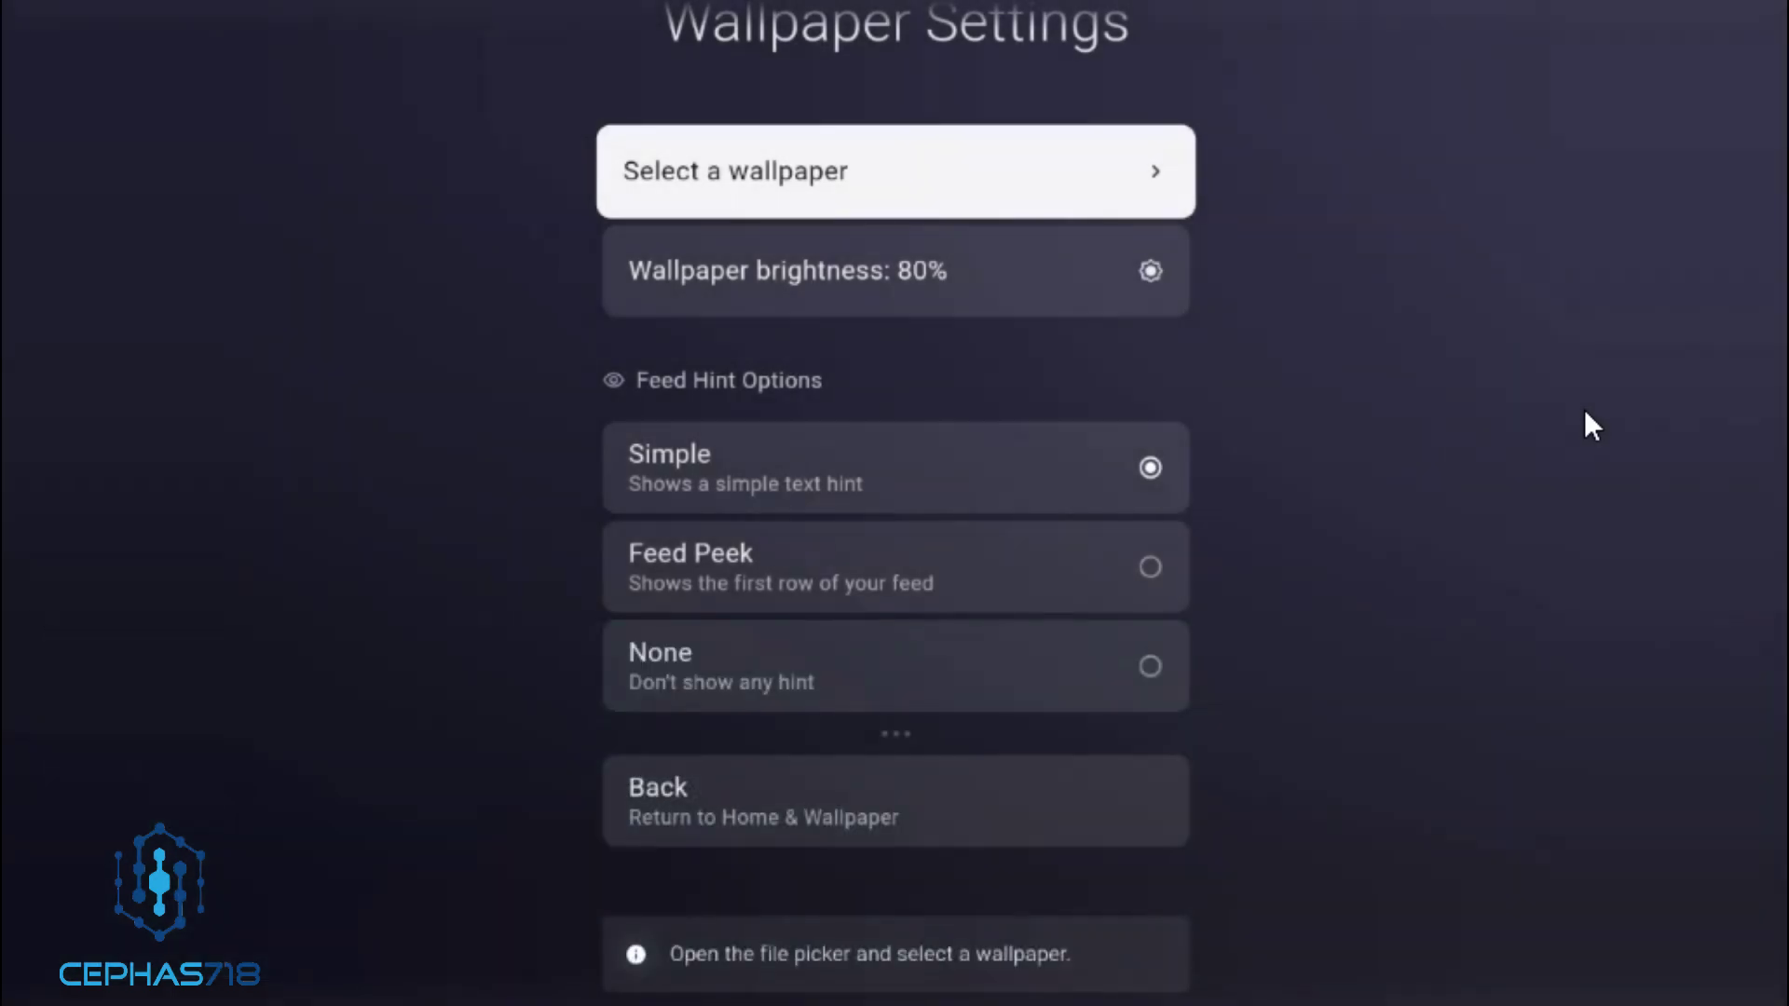
key(Return)
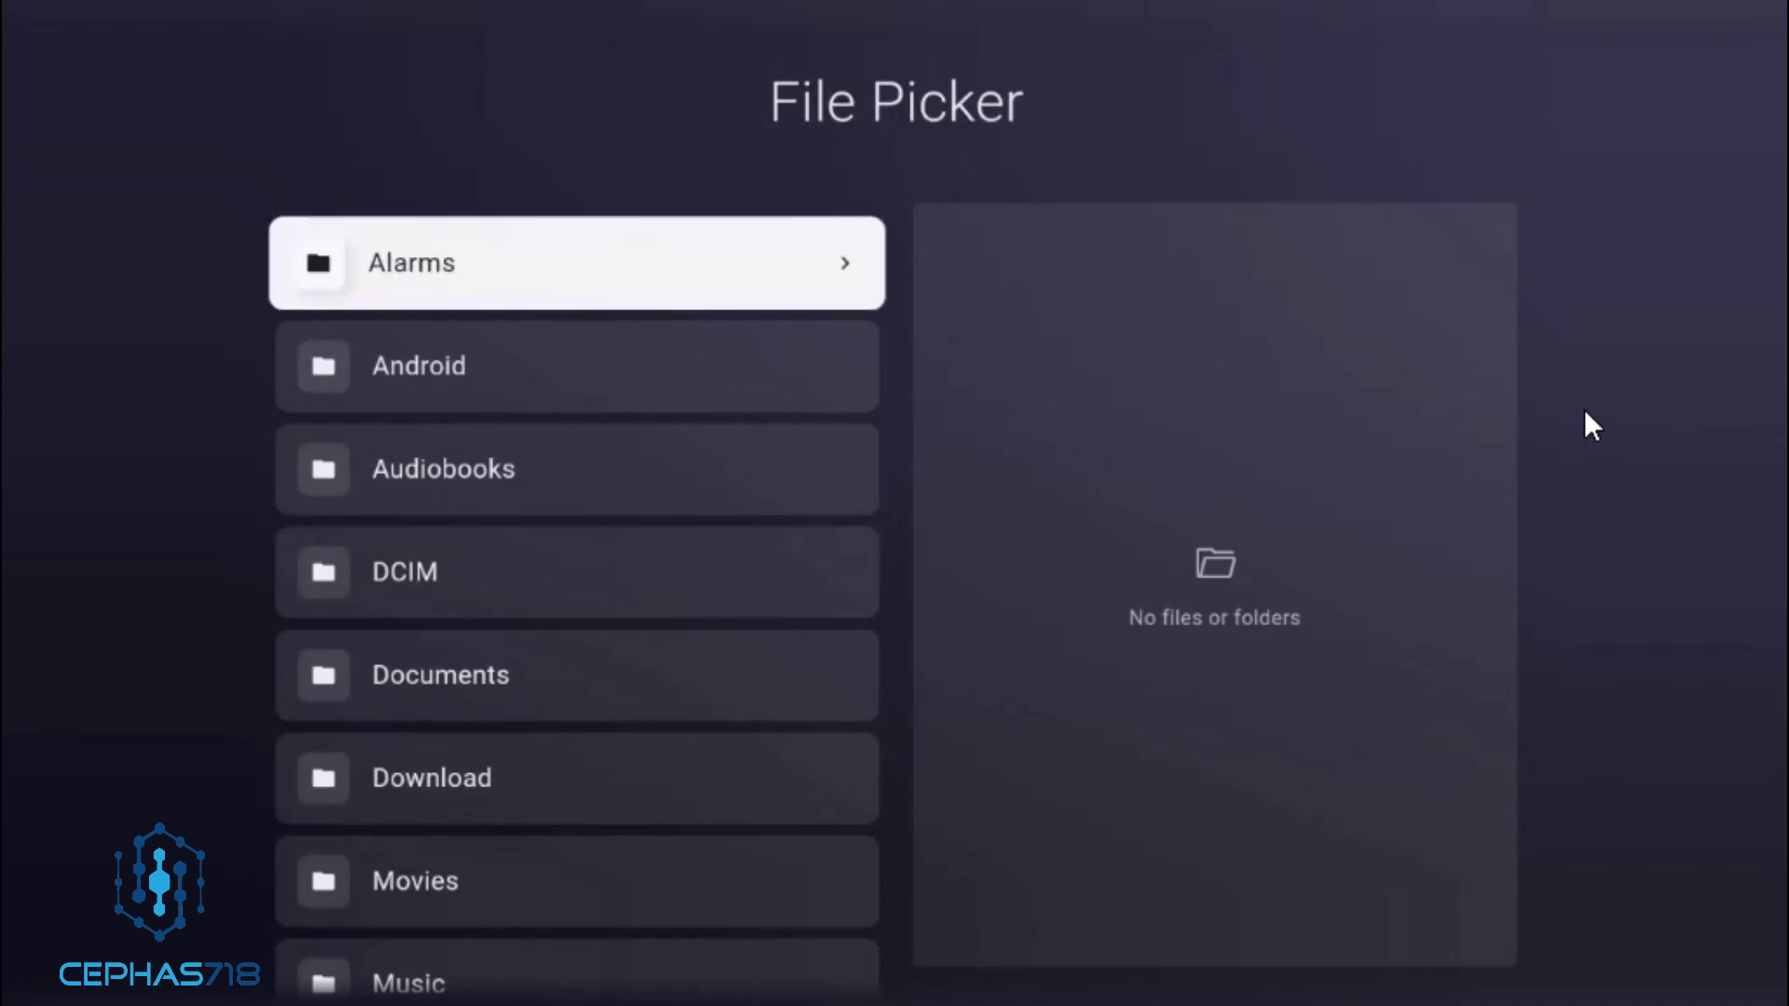
key(Escape)
key(Escape)
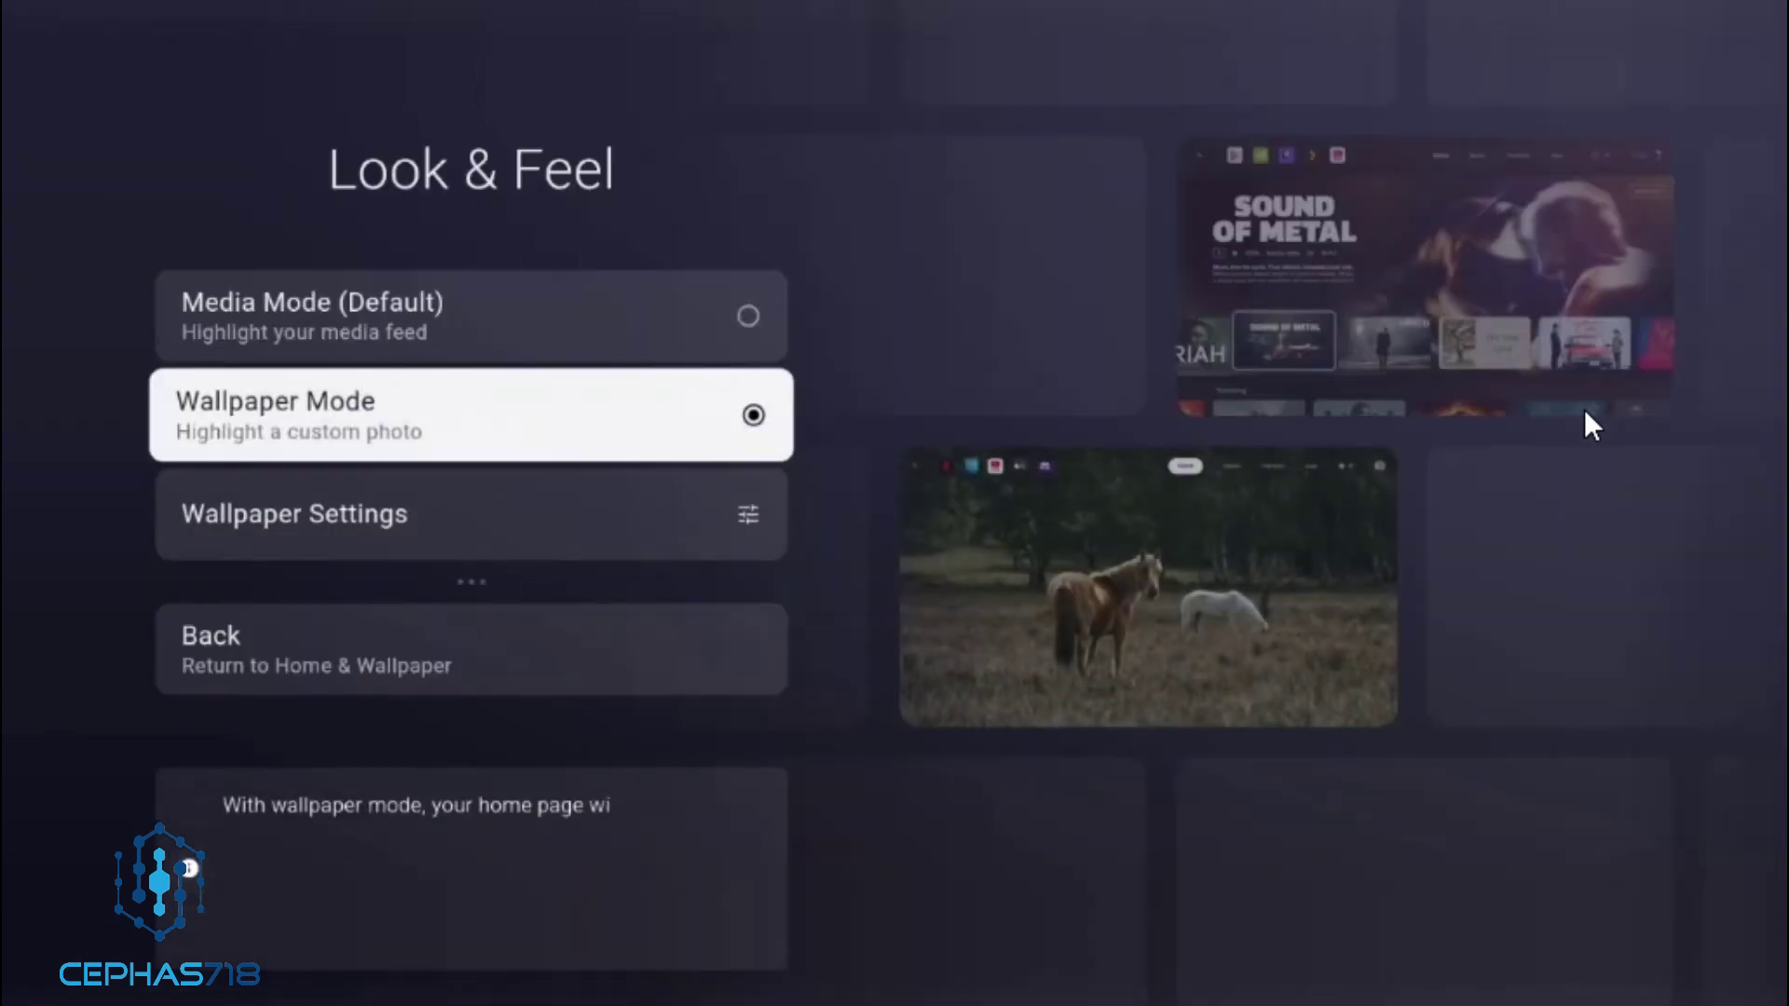
Return to Home & Wallpaper and open Personalize Media Feed
key(Up)
key(Escape)
key(Down)
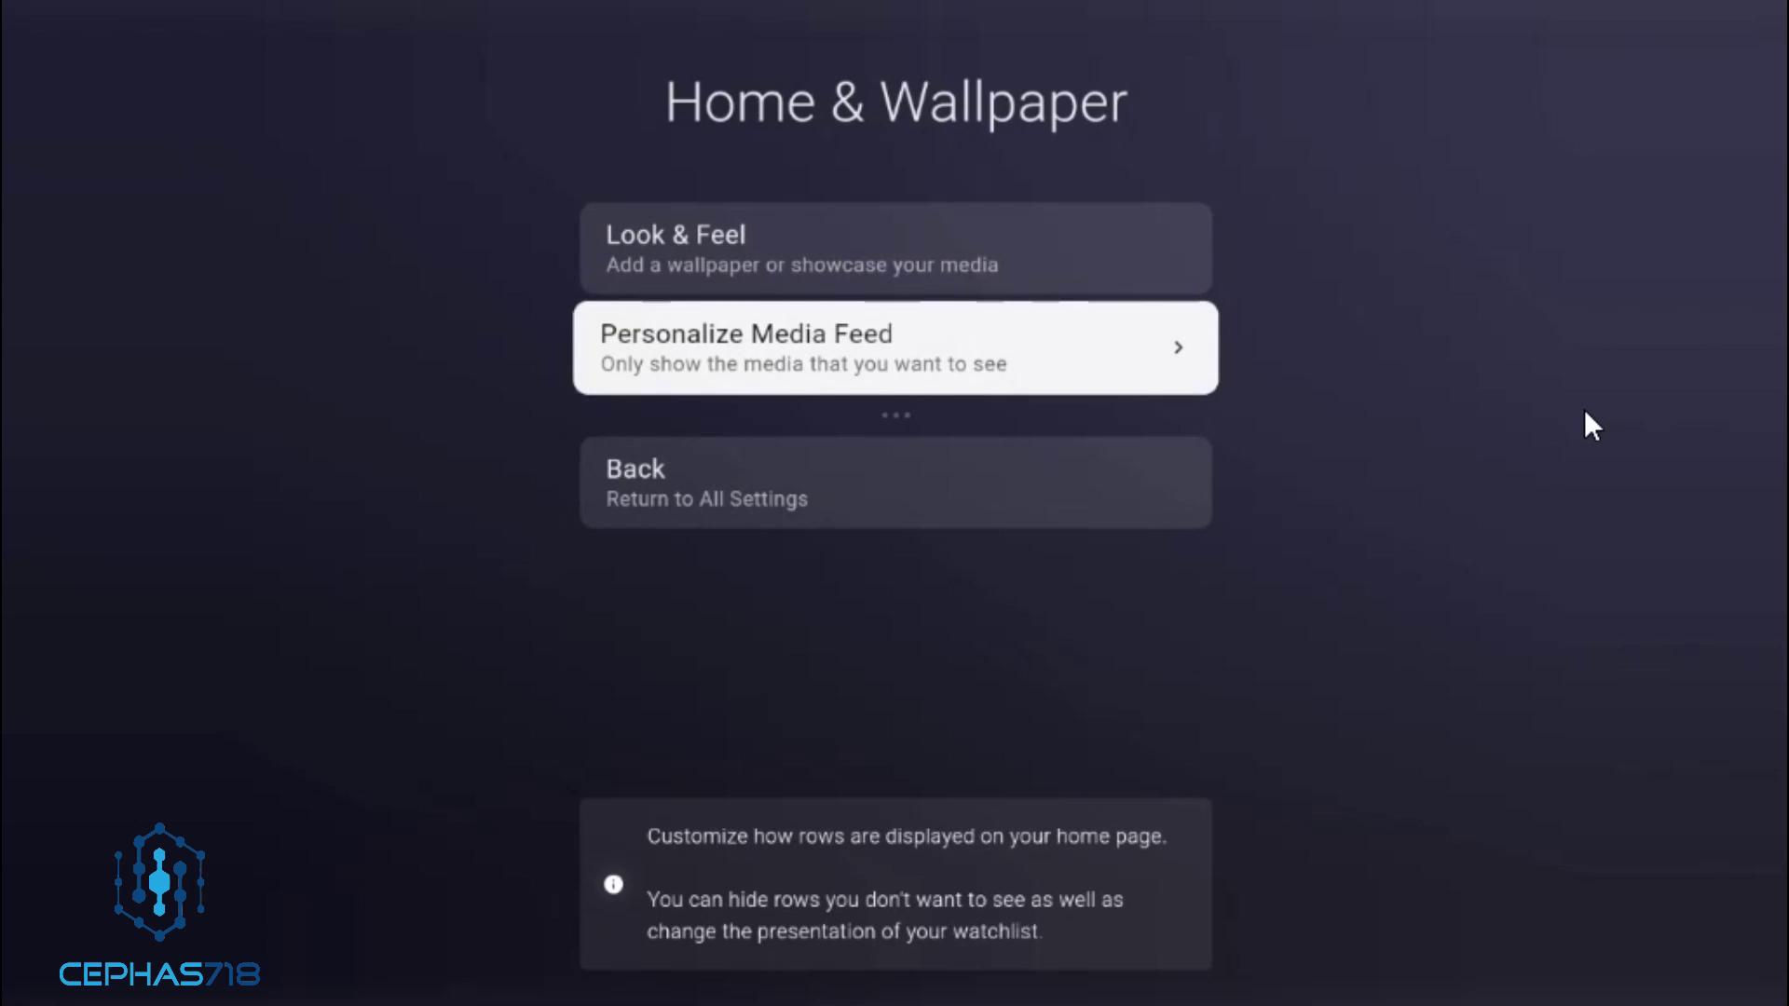
key(Return)
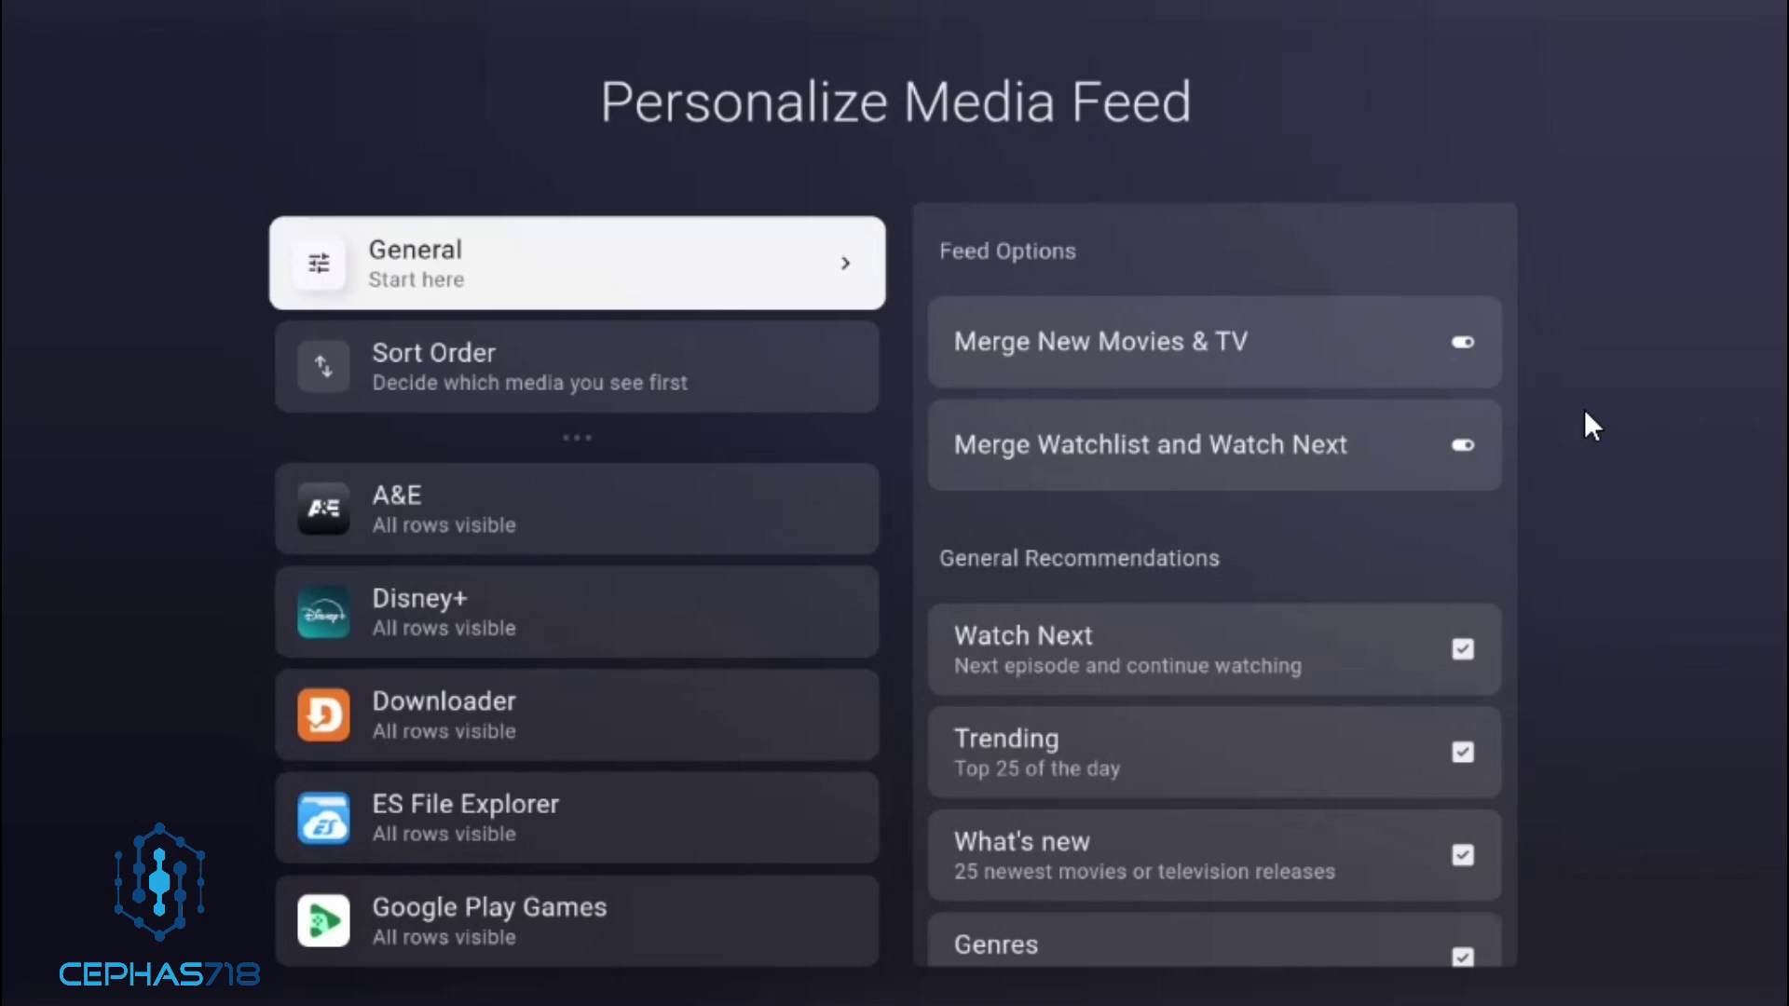
Check A&E's Watch Next in App Peek and Home feed options, then return to Settings
key(Down)
key(Down)
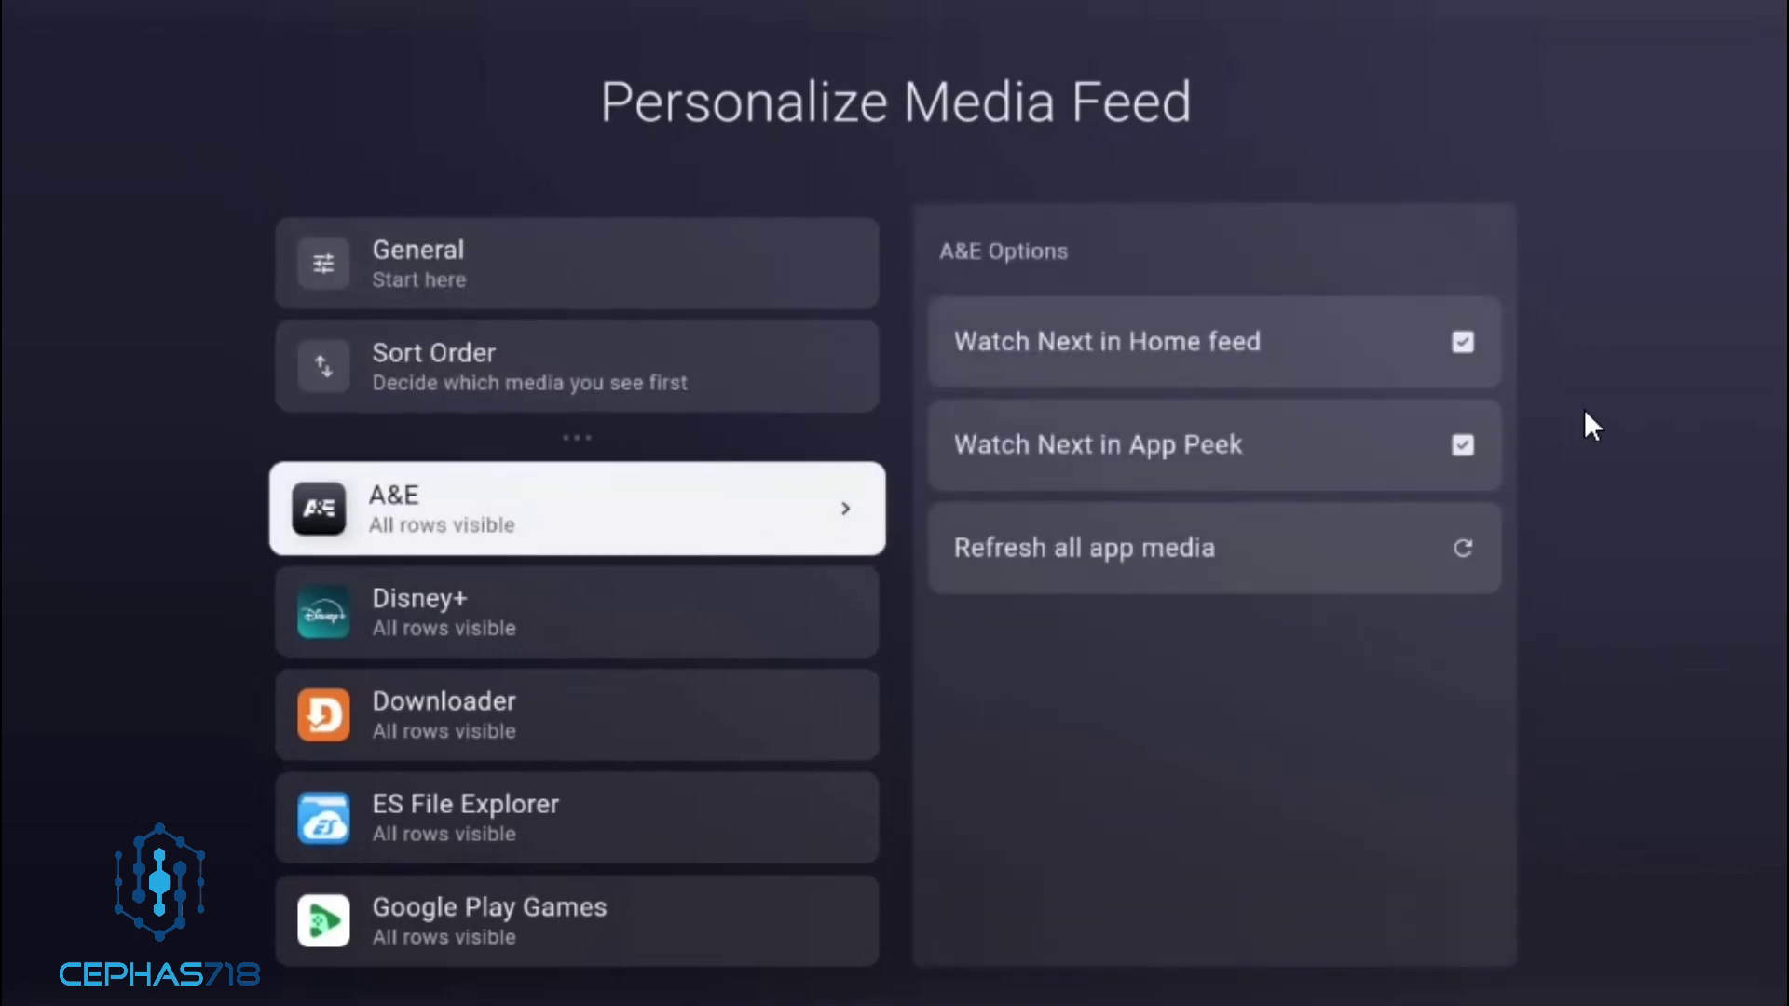
key(Right)
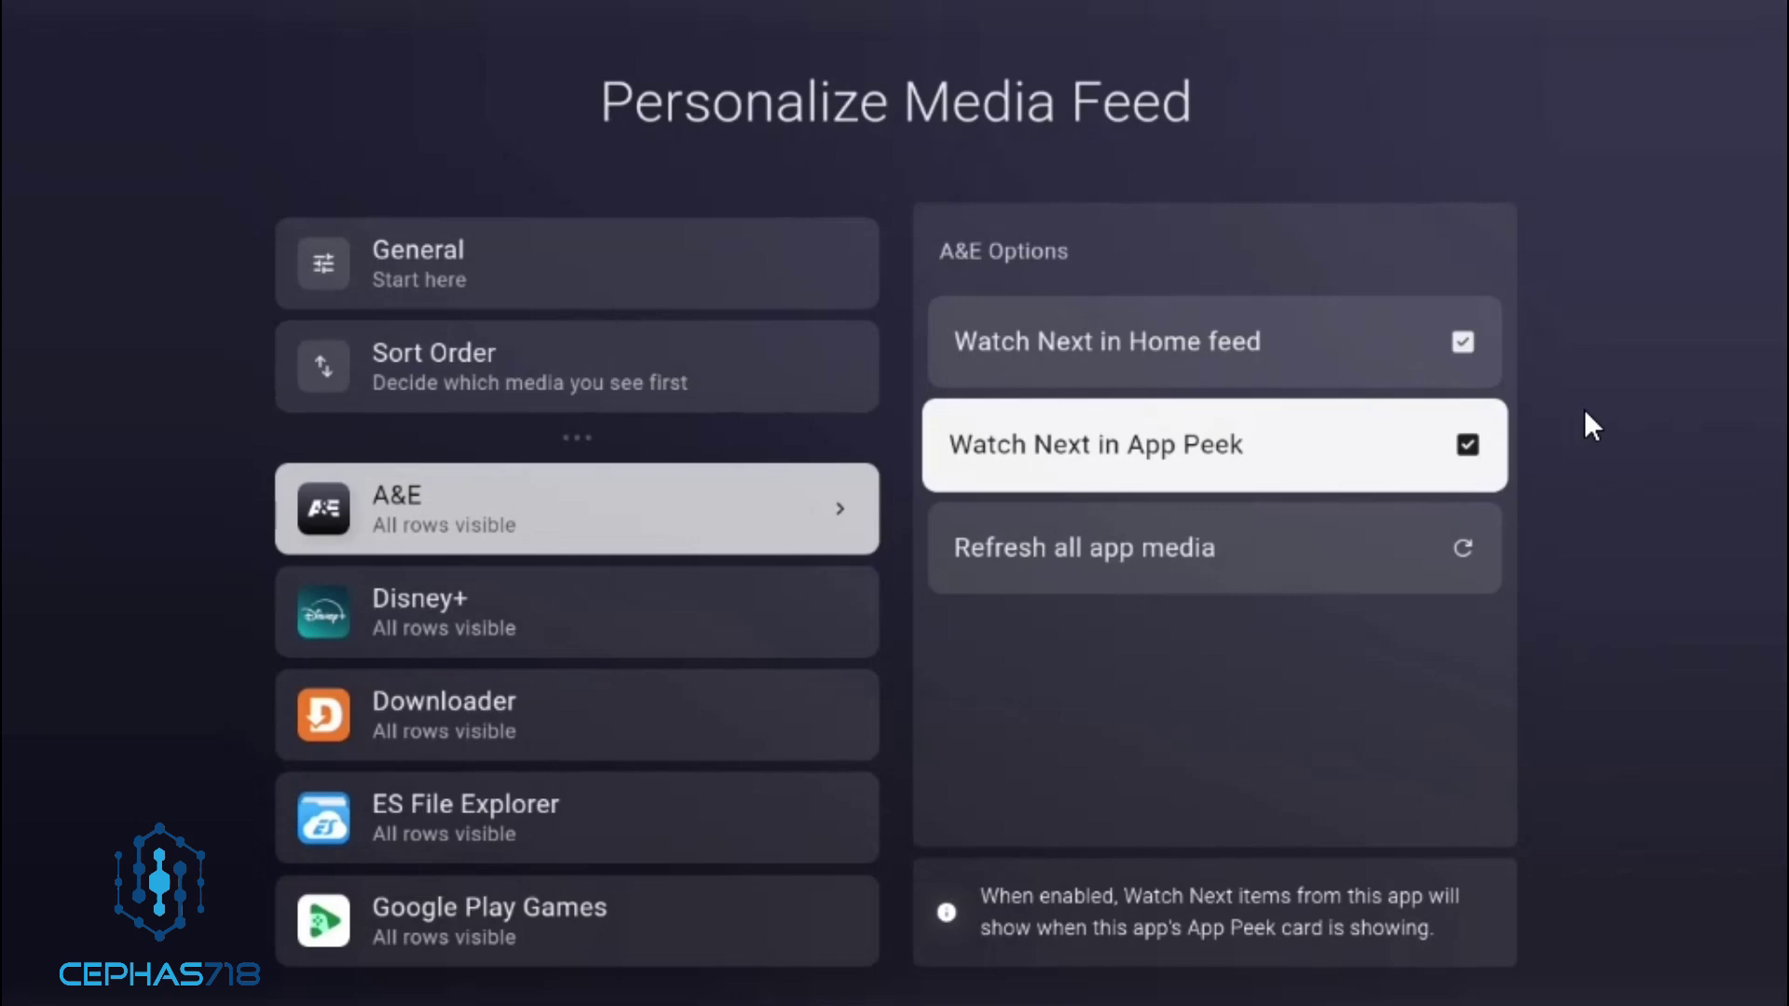
key(Up)
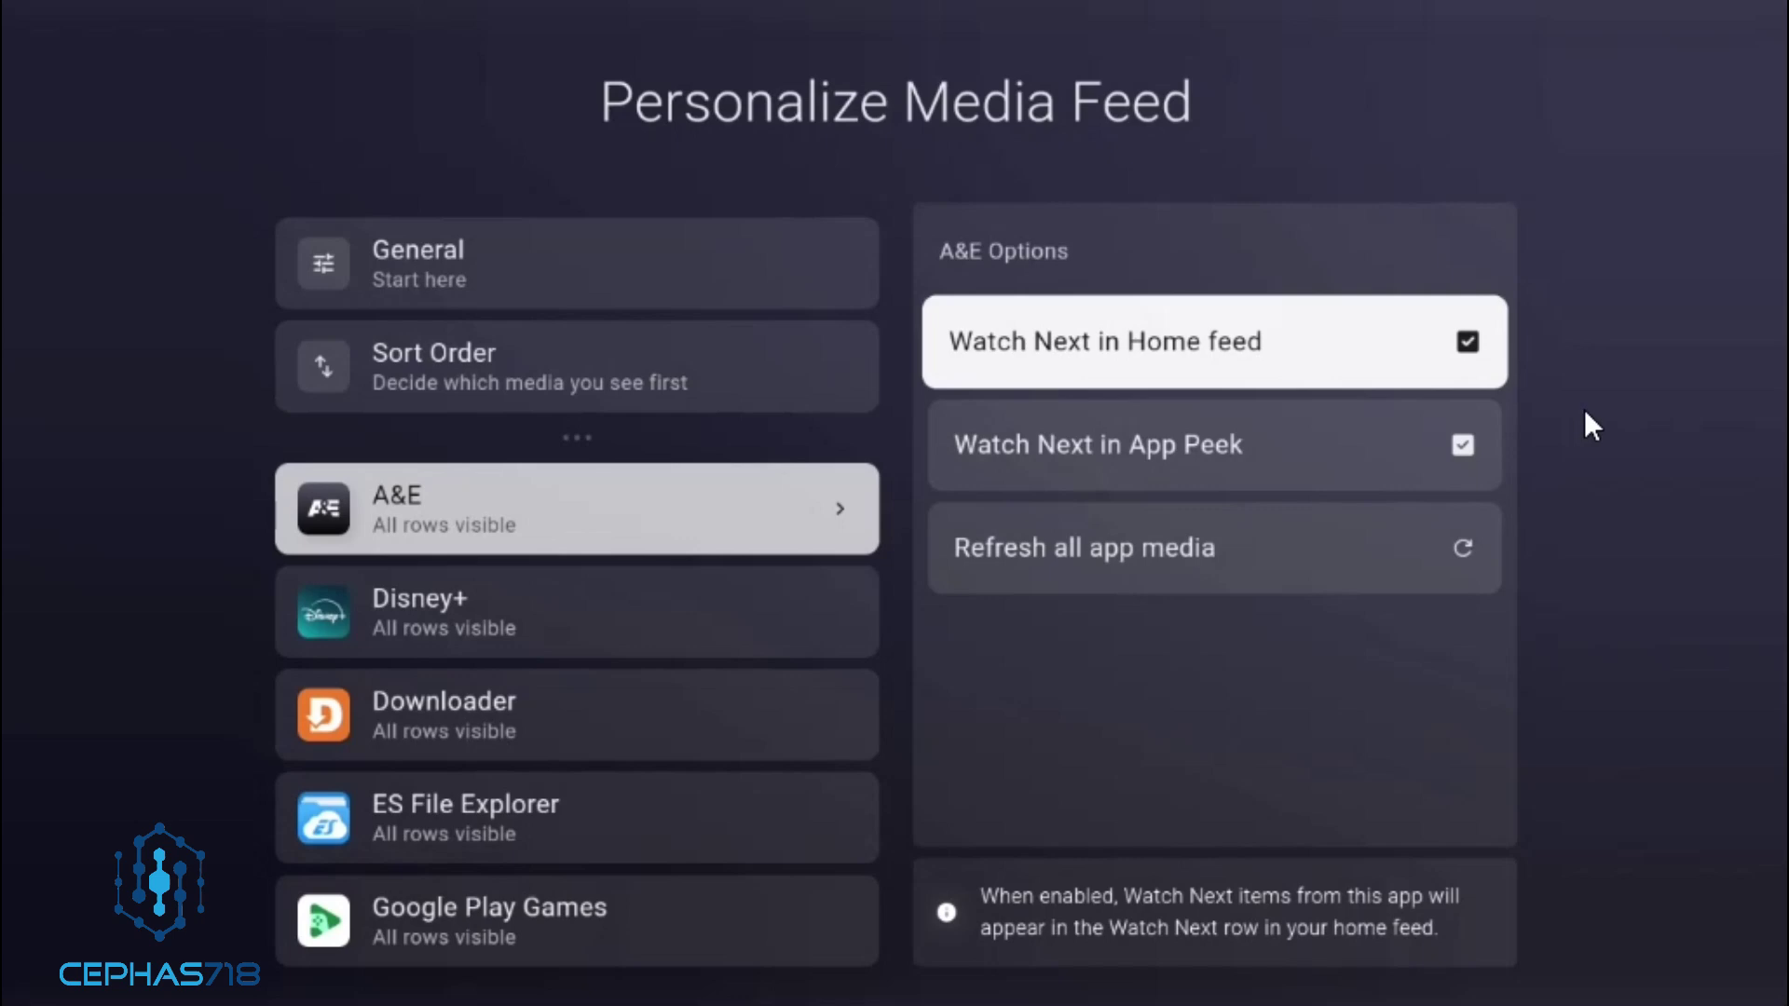
key(Escape)
key(Escape)
key(Left)
key(Down)
key(Down)
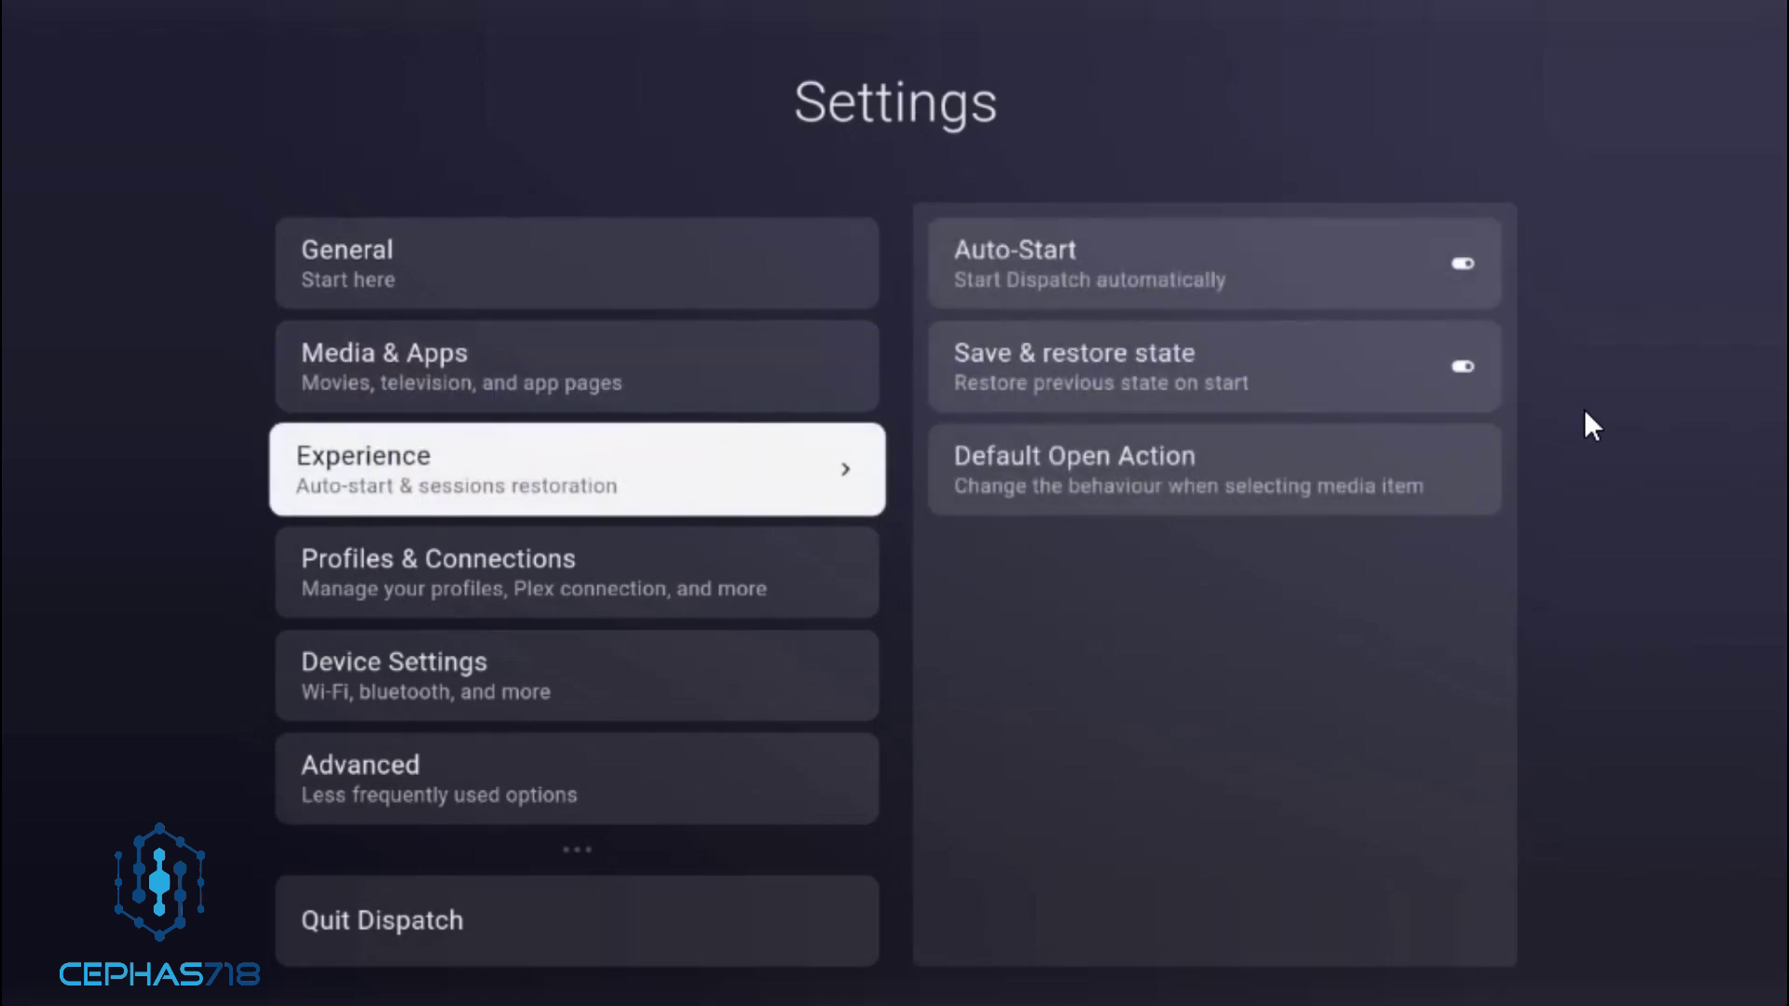
Inspect Auto-Start and Save & restore state, then open Profiles & Connections > Your Connections
key(Right)
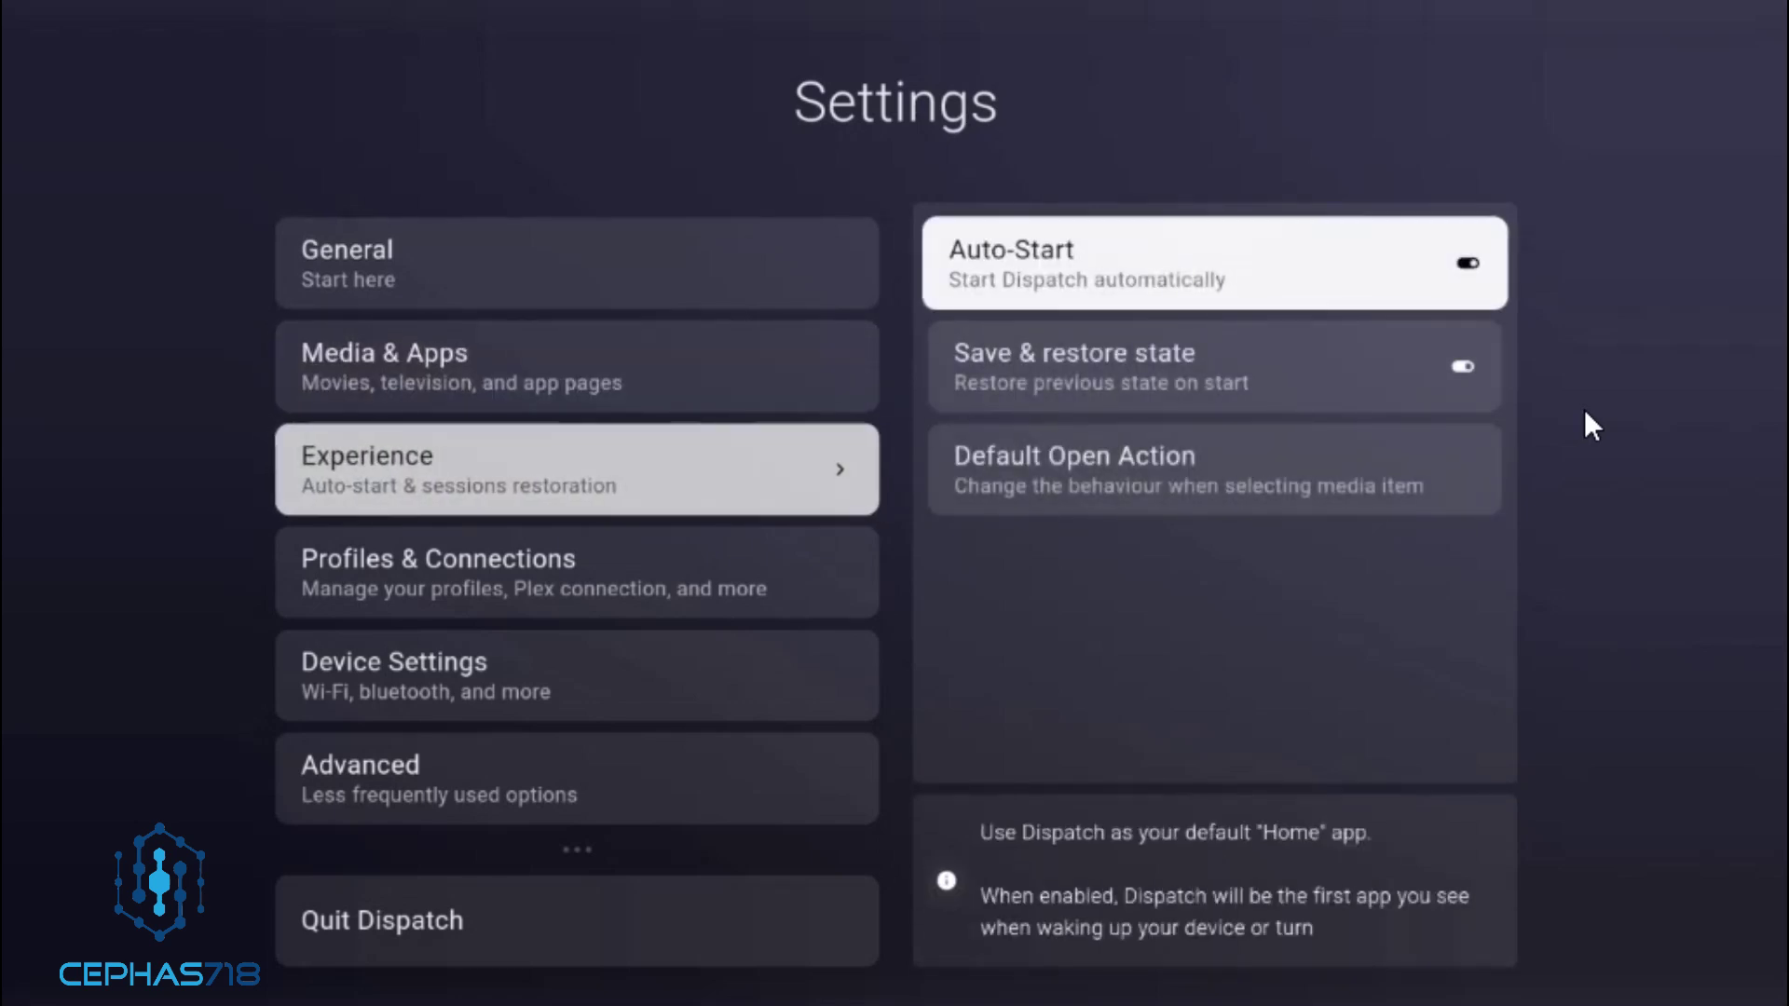
key(Down)
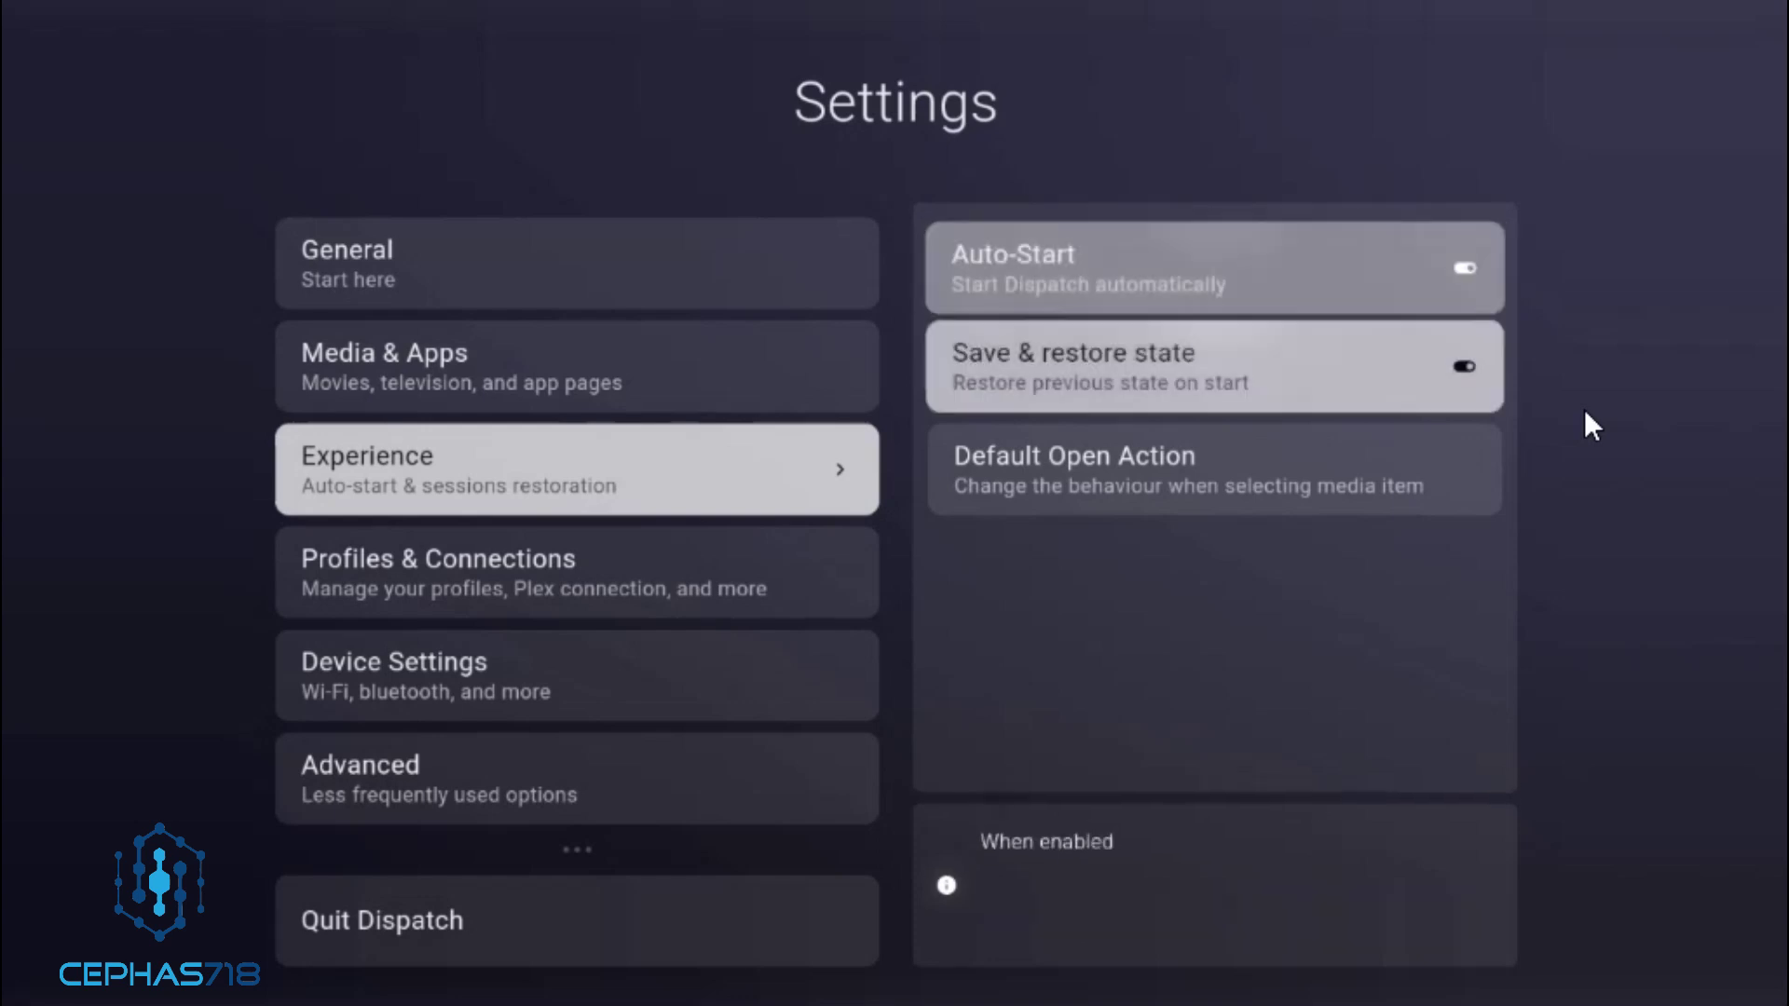
key(Left)
key(Down)
key(Right)
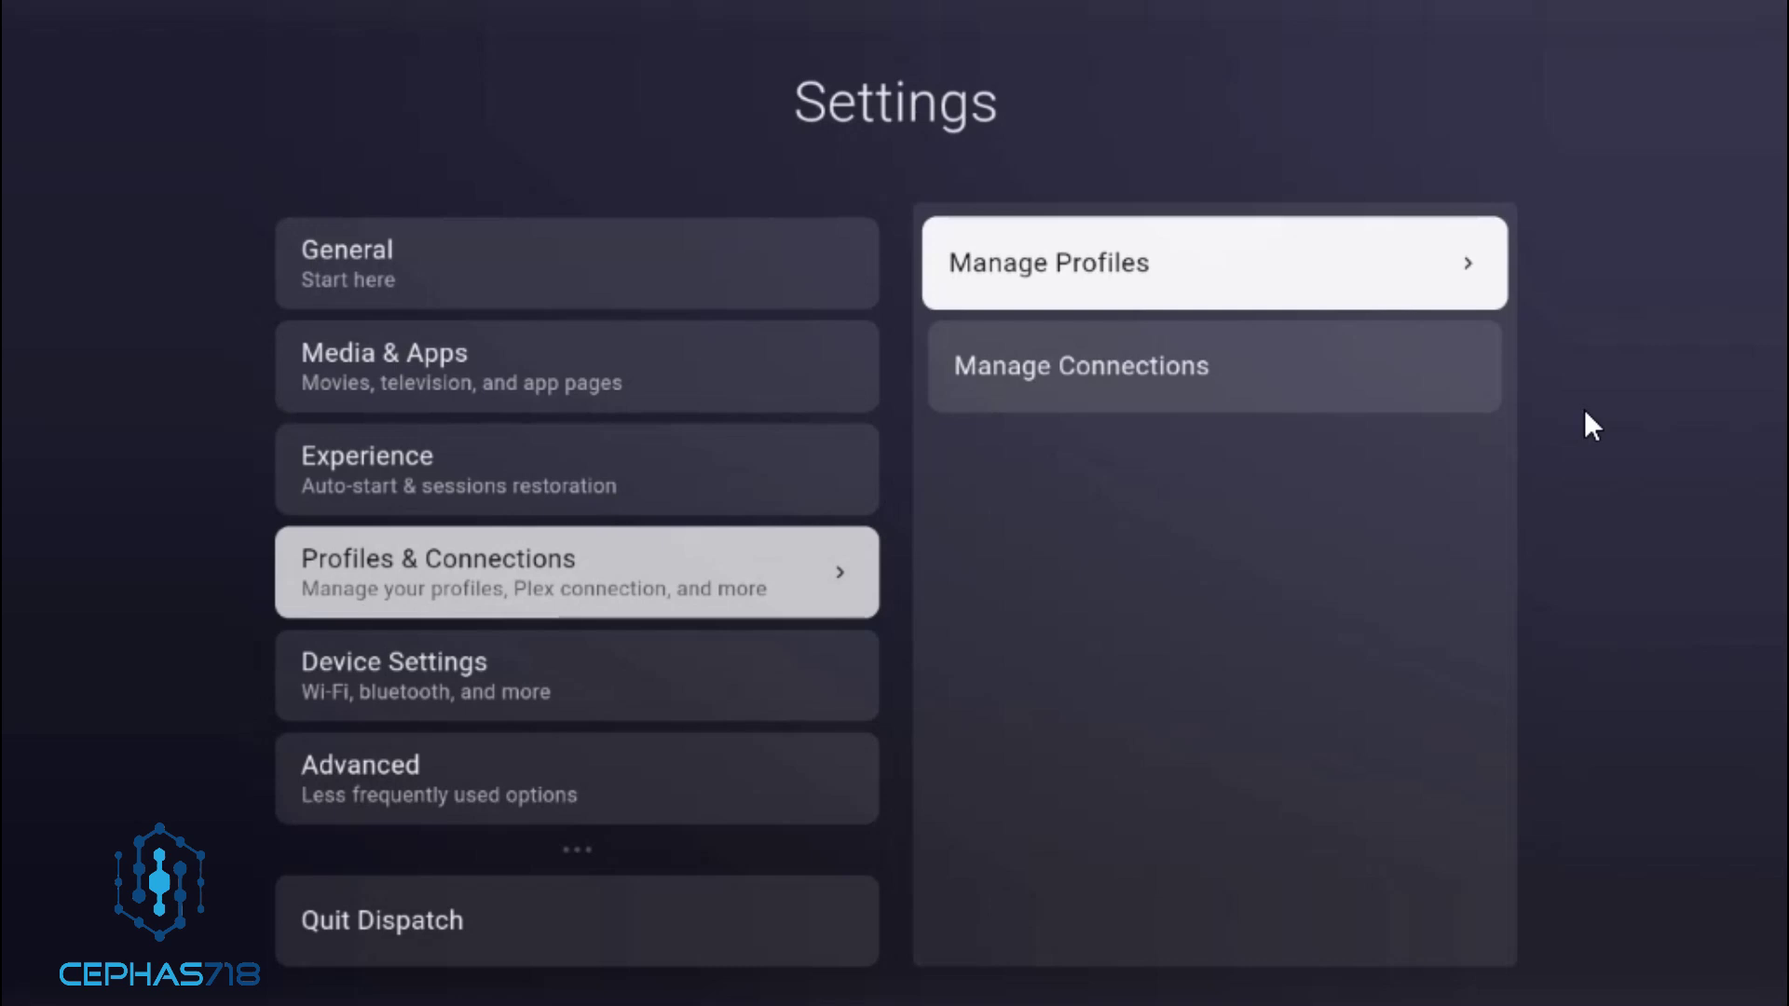
key(Down)
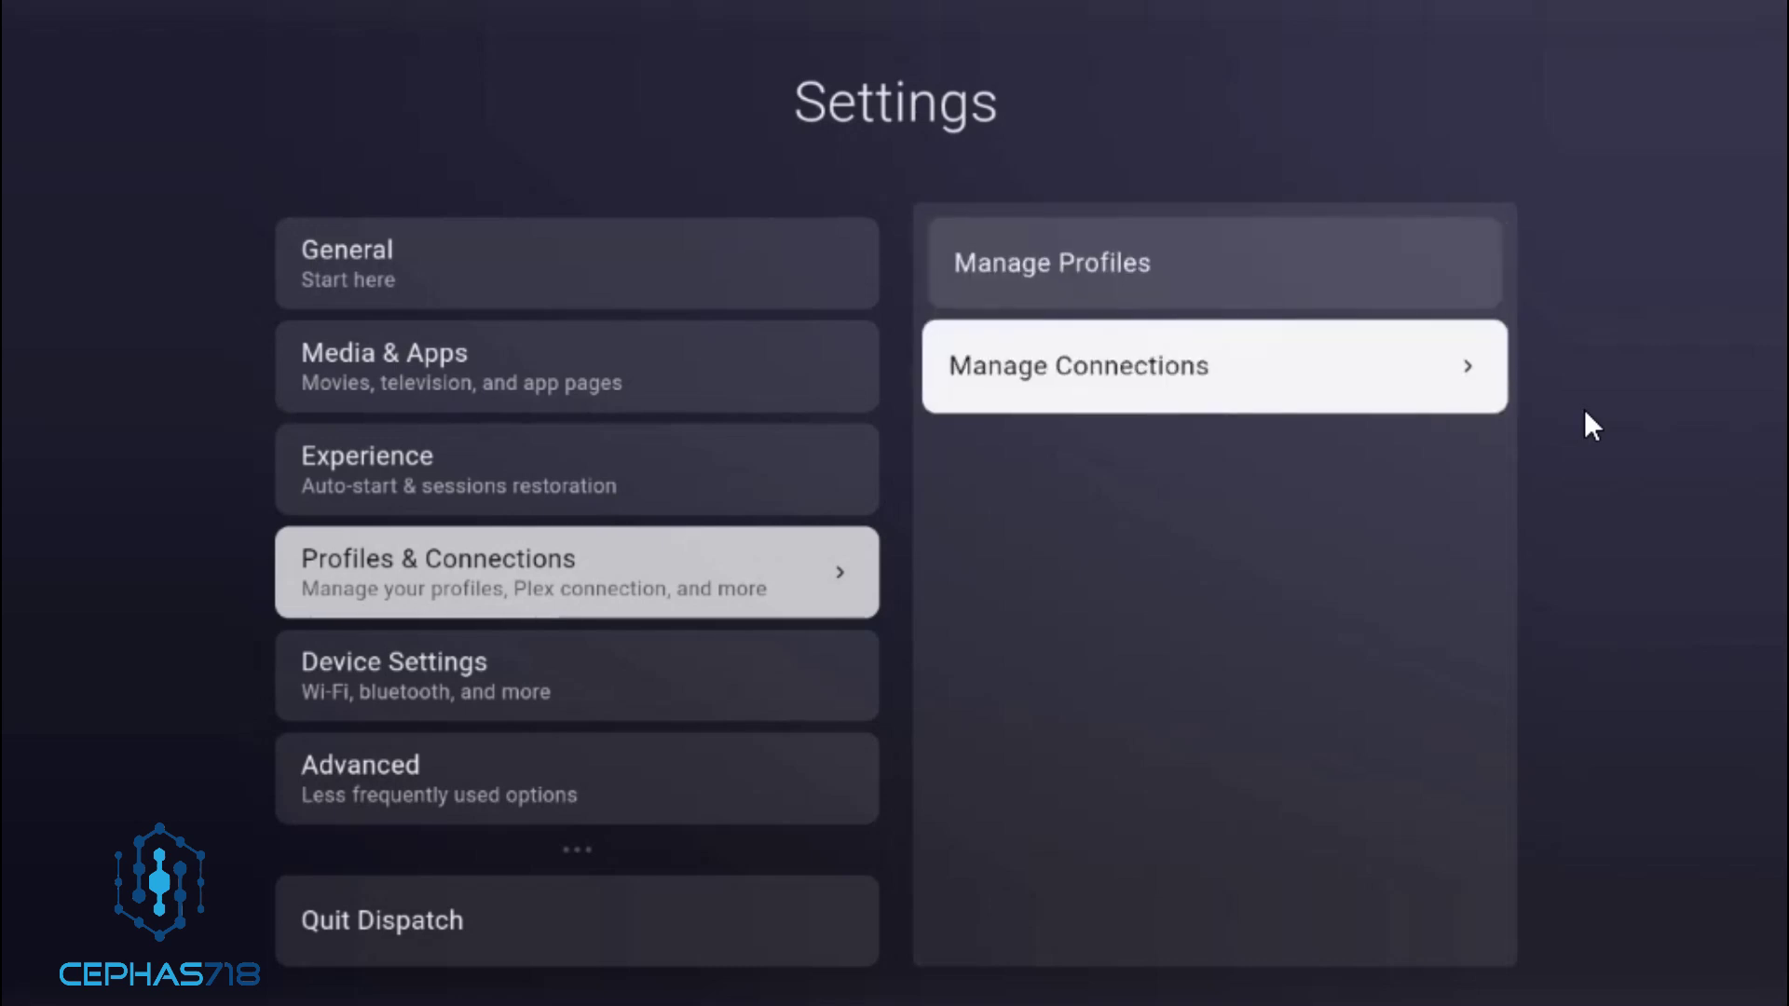
key(Return)
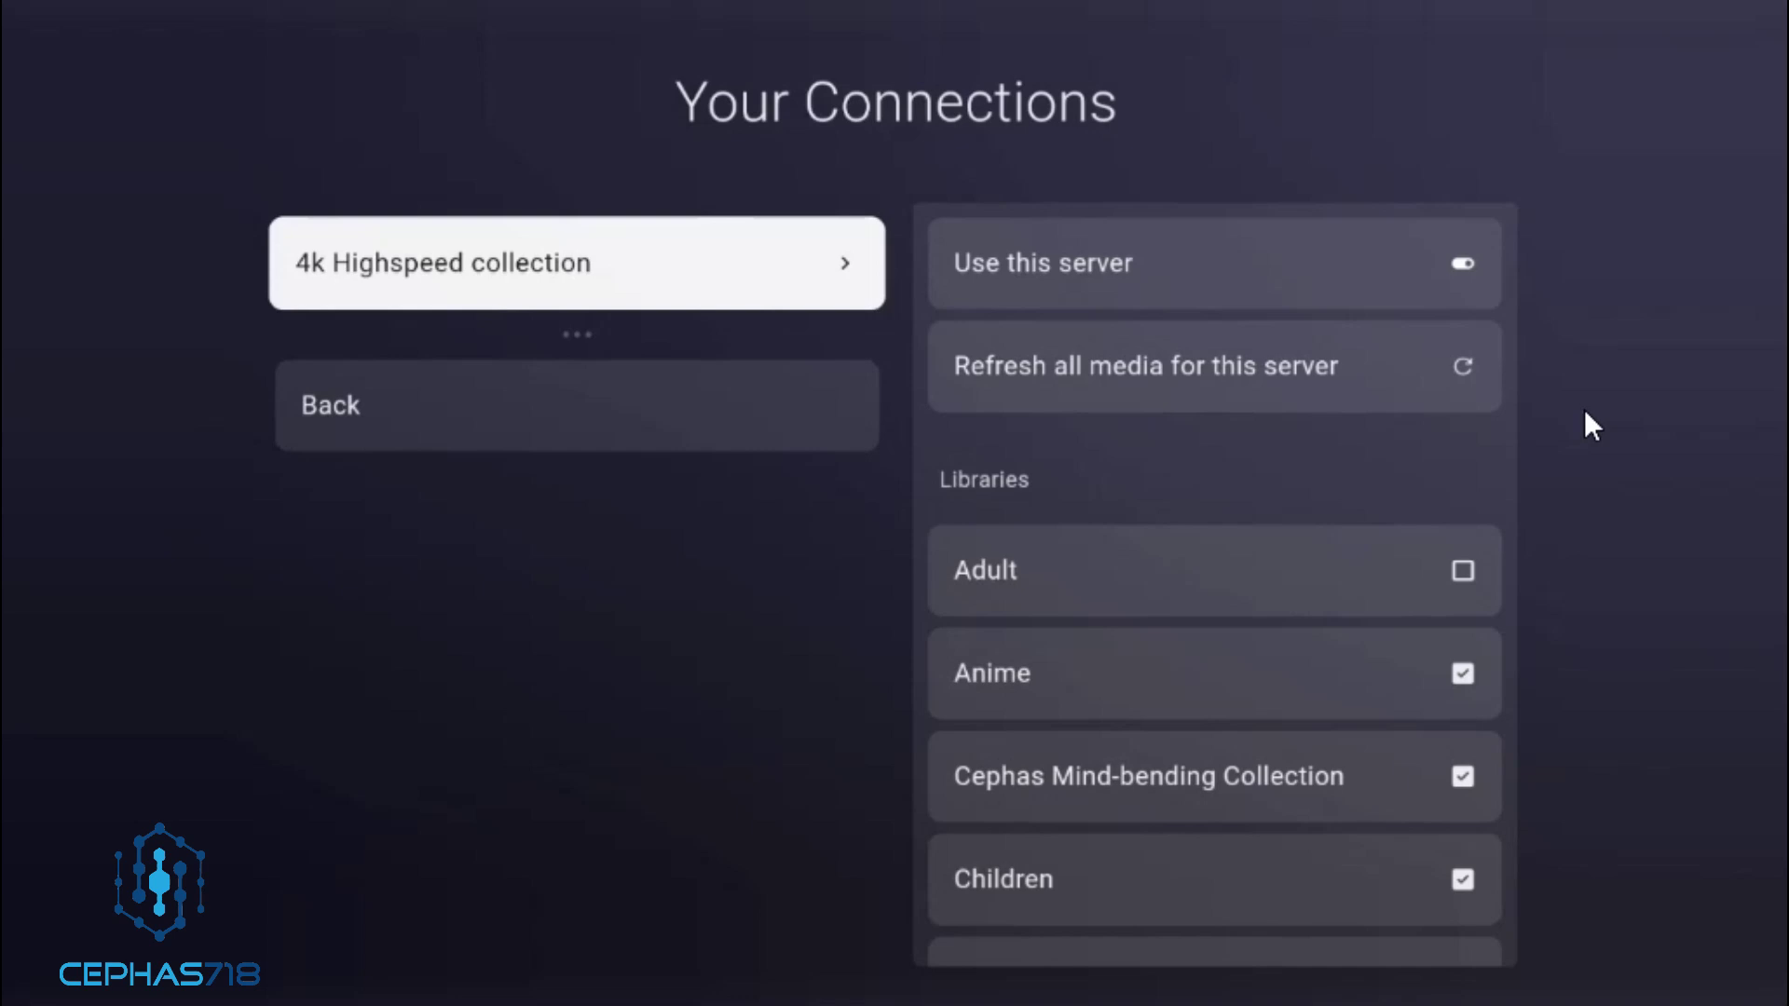
Review the 4k Highspeed collection server and Advanced options, then exit Settings to recent apps
key(Right)
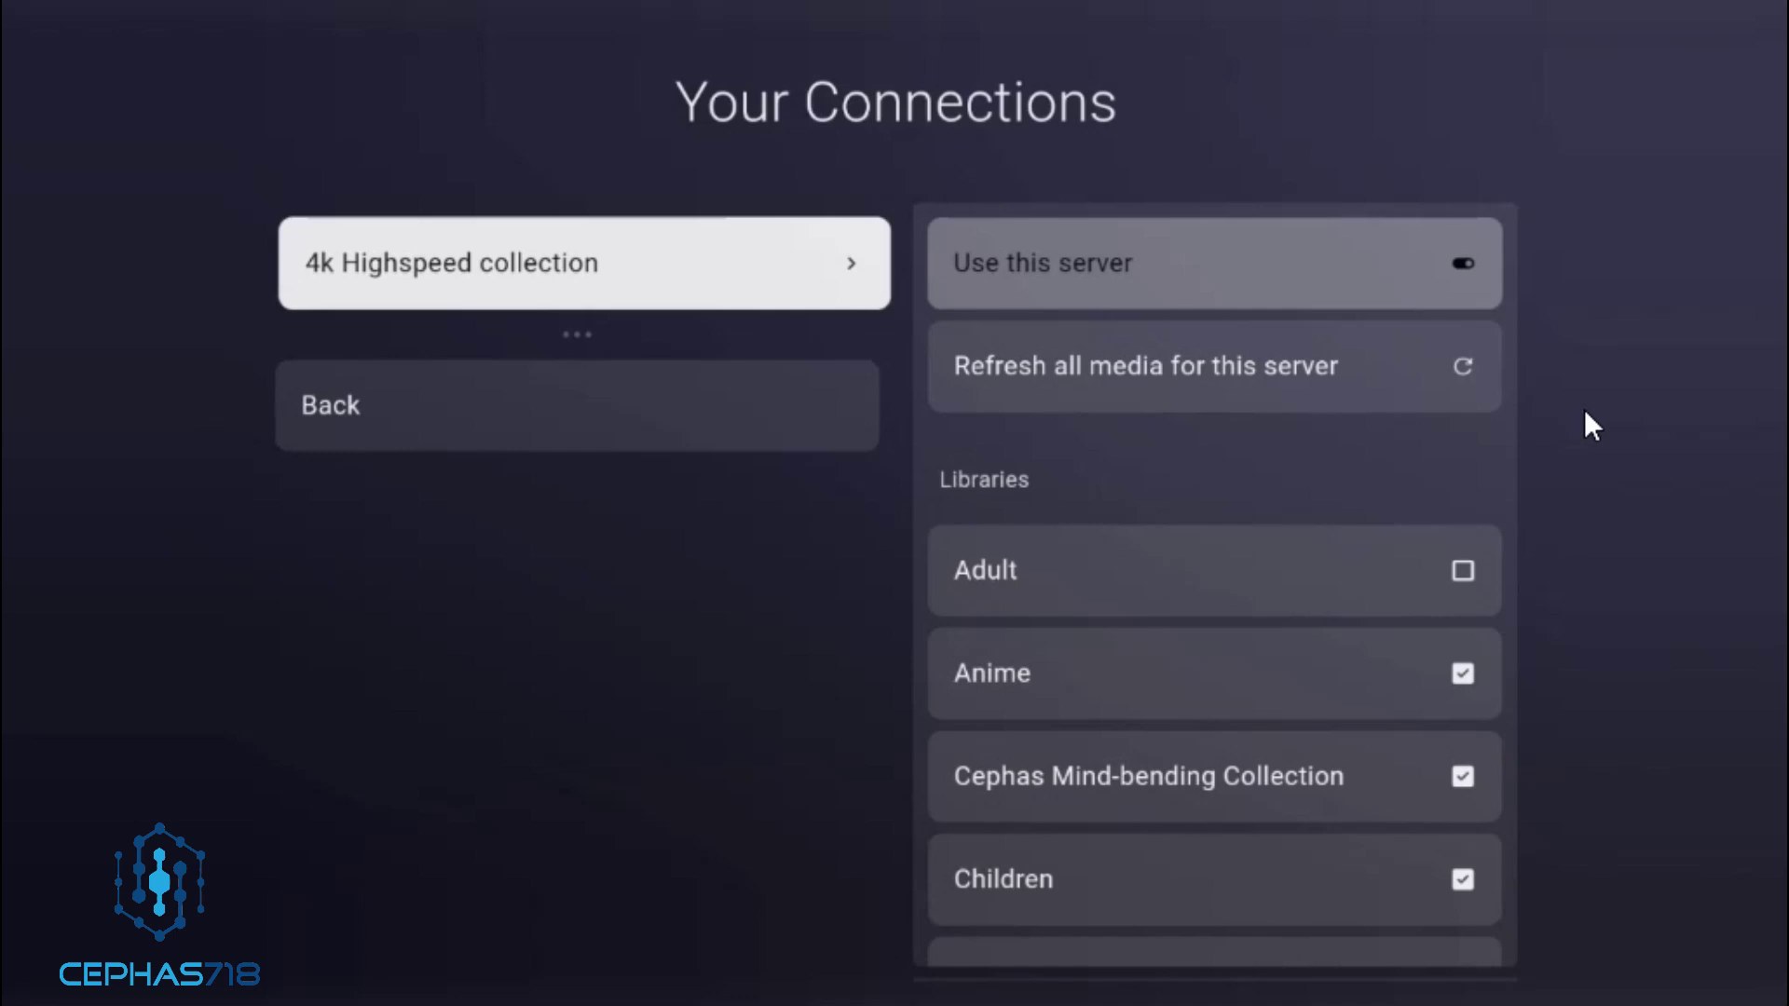
key(Right)
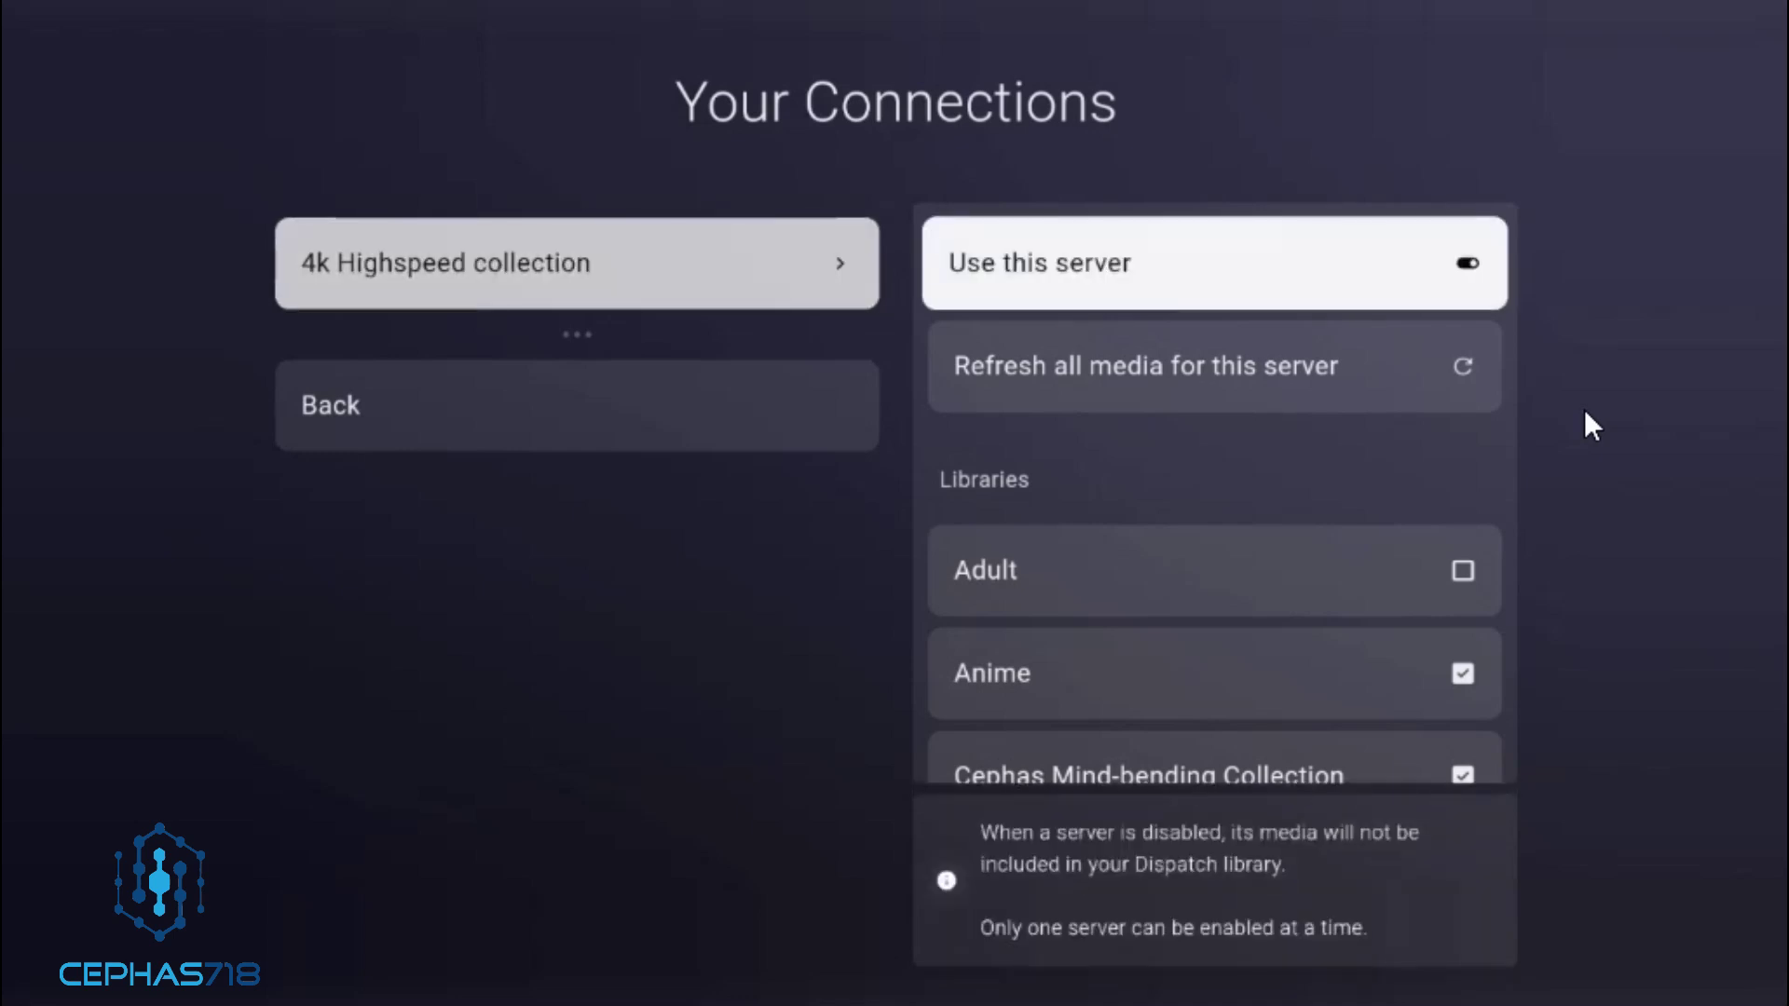
key(Down)
key(Left)
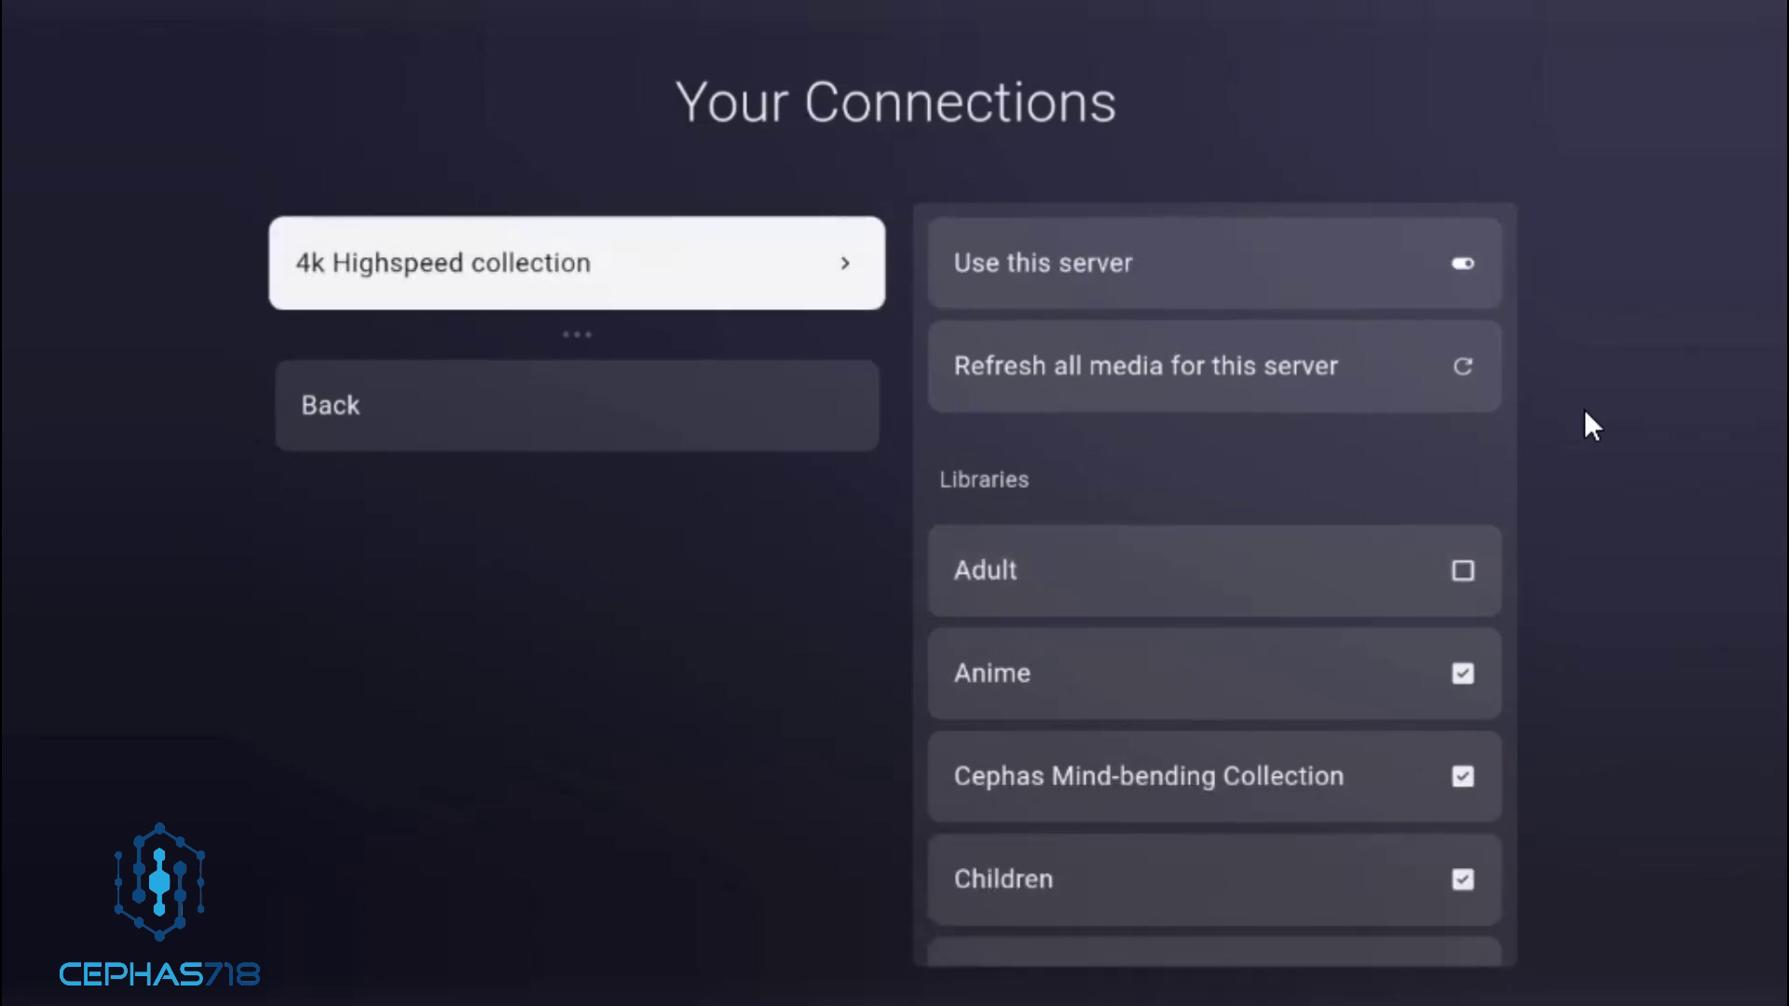
key(Escape)
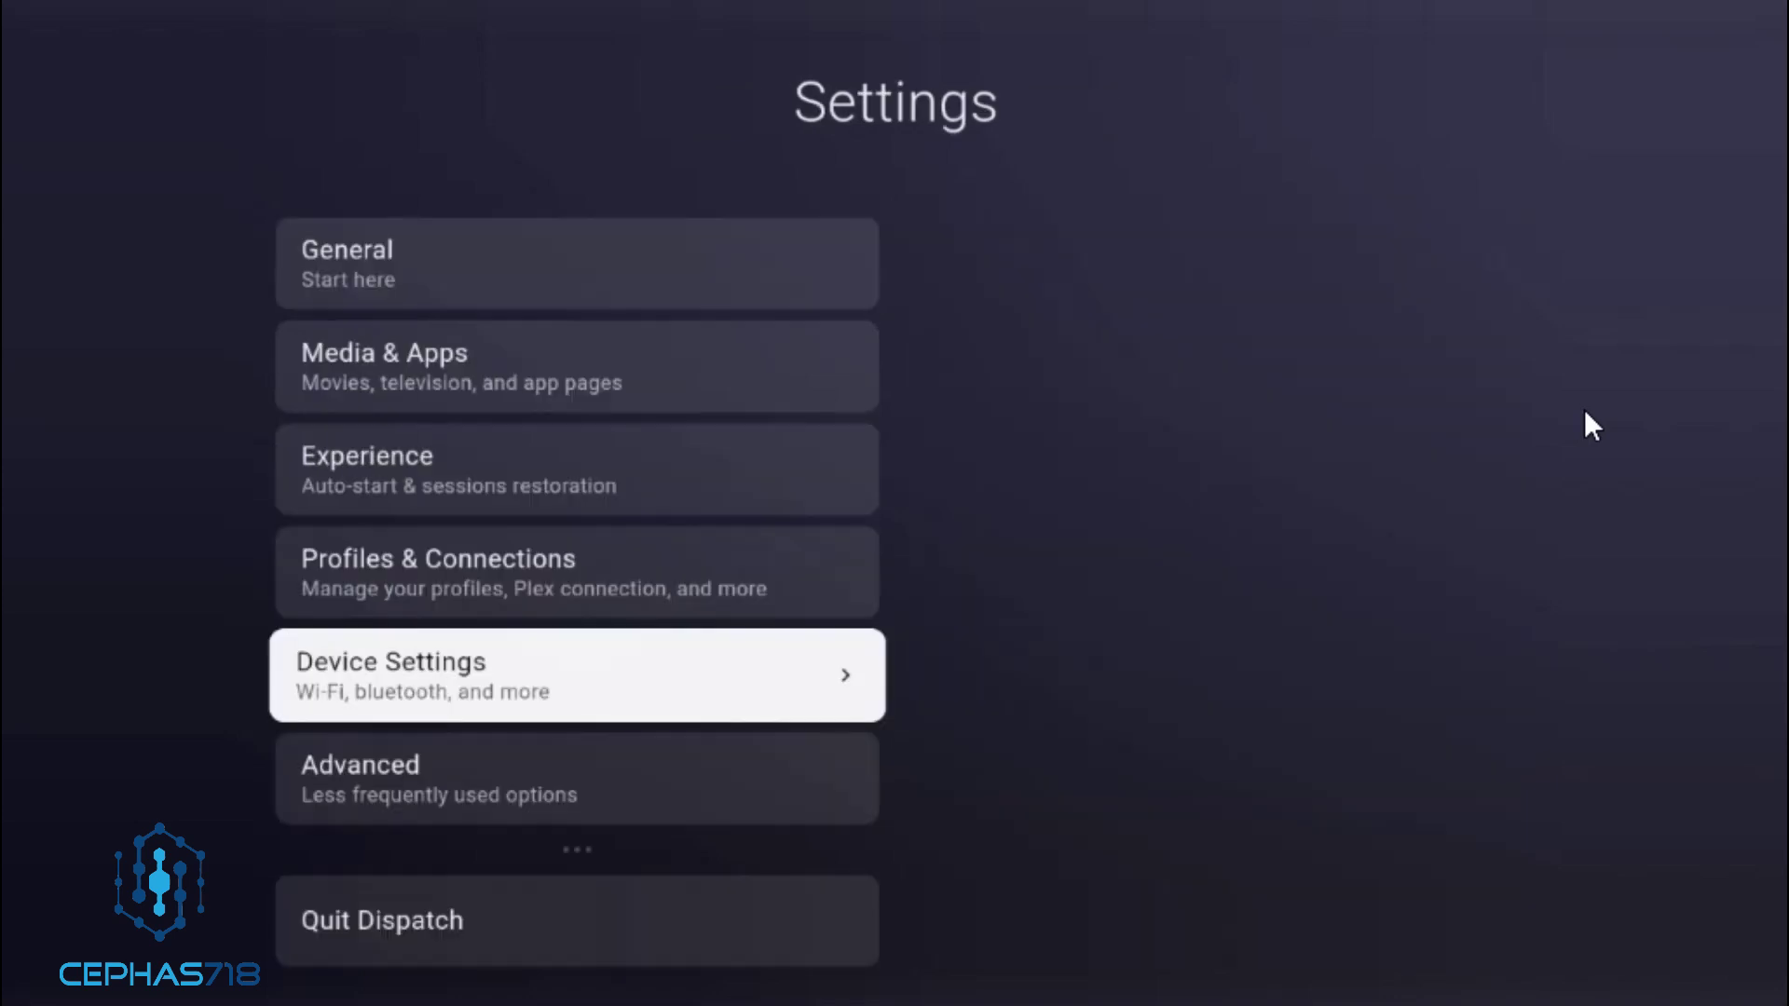
key(Down)
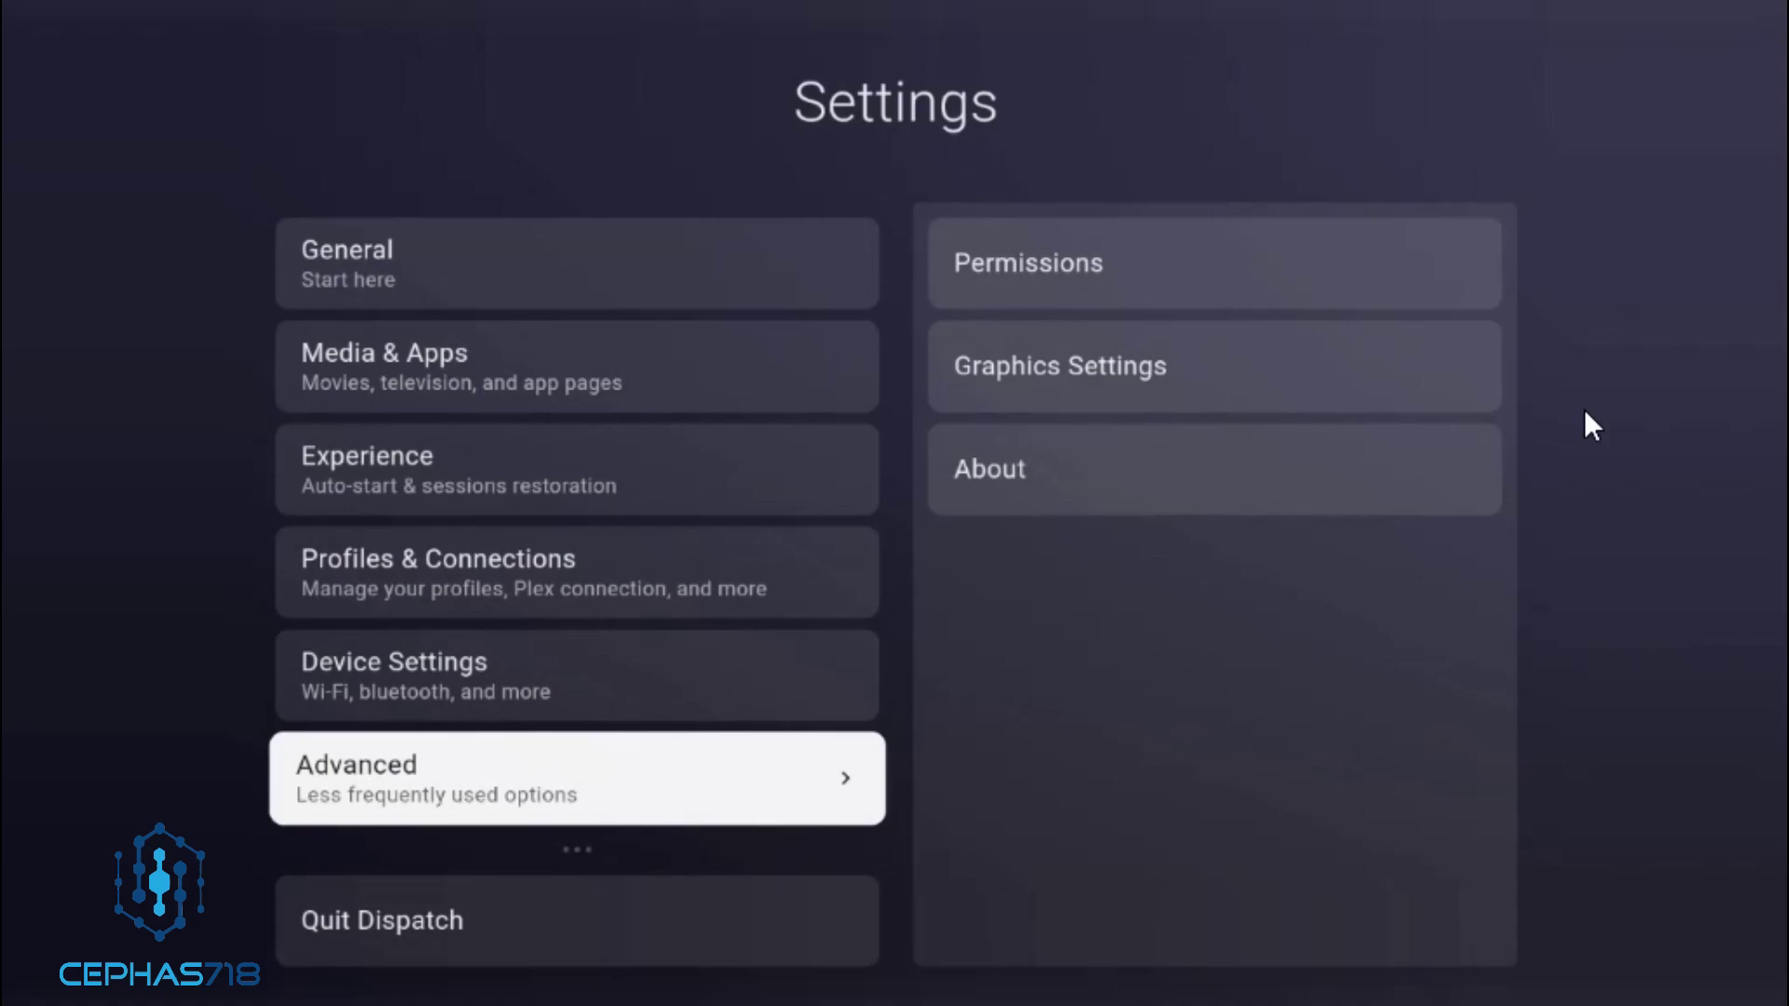
key(Escape)
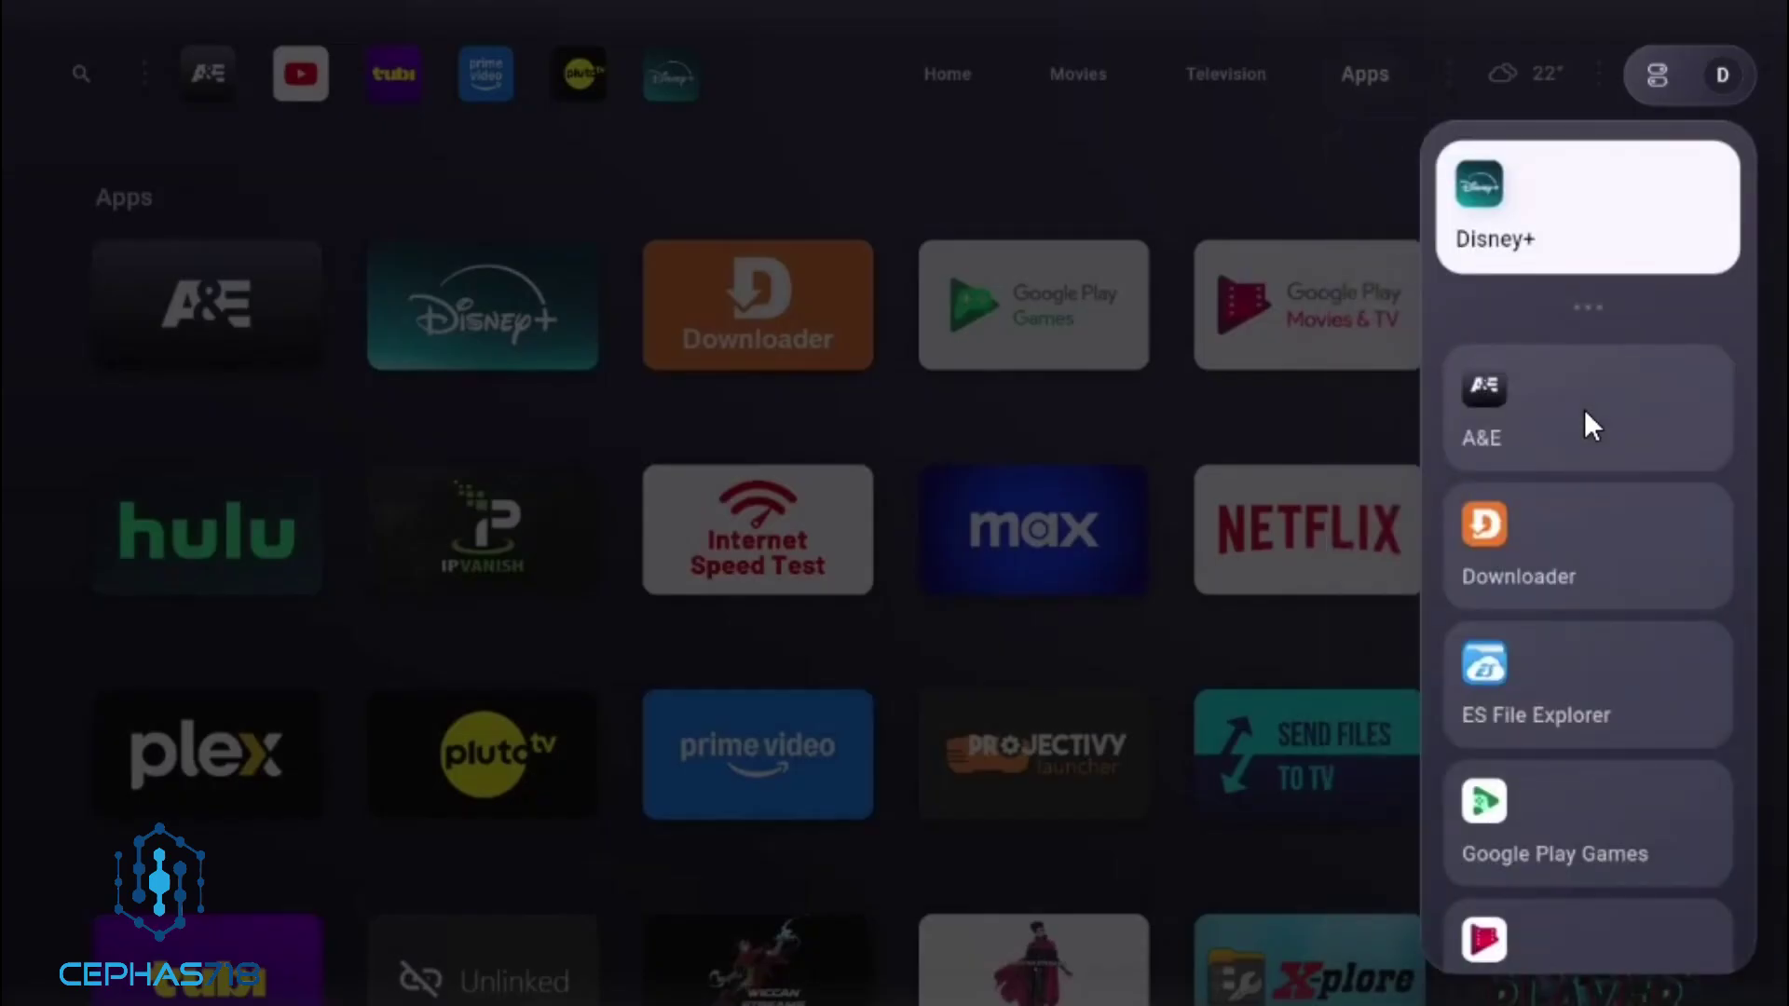
Close the recent apps list and scroll the Home feed back to the Watch Next row
key(Escape)
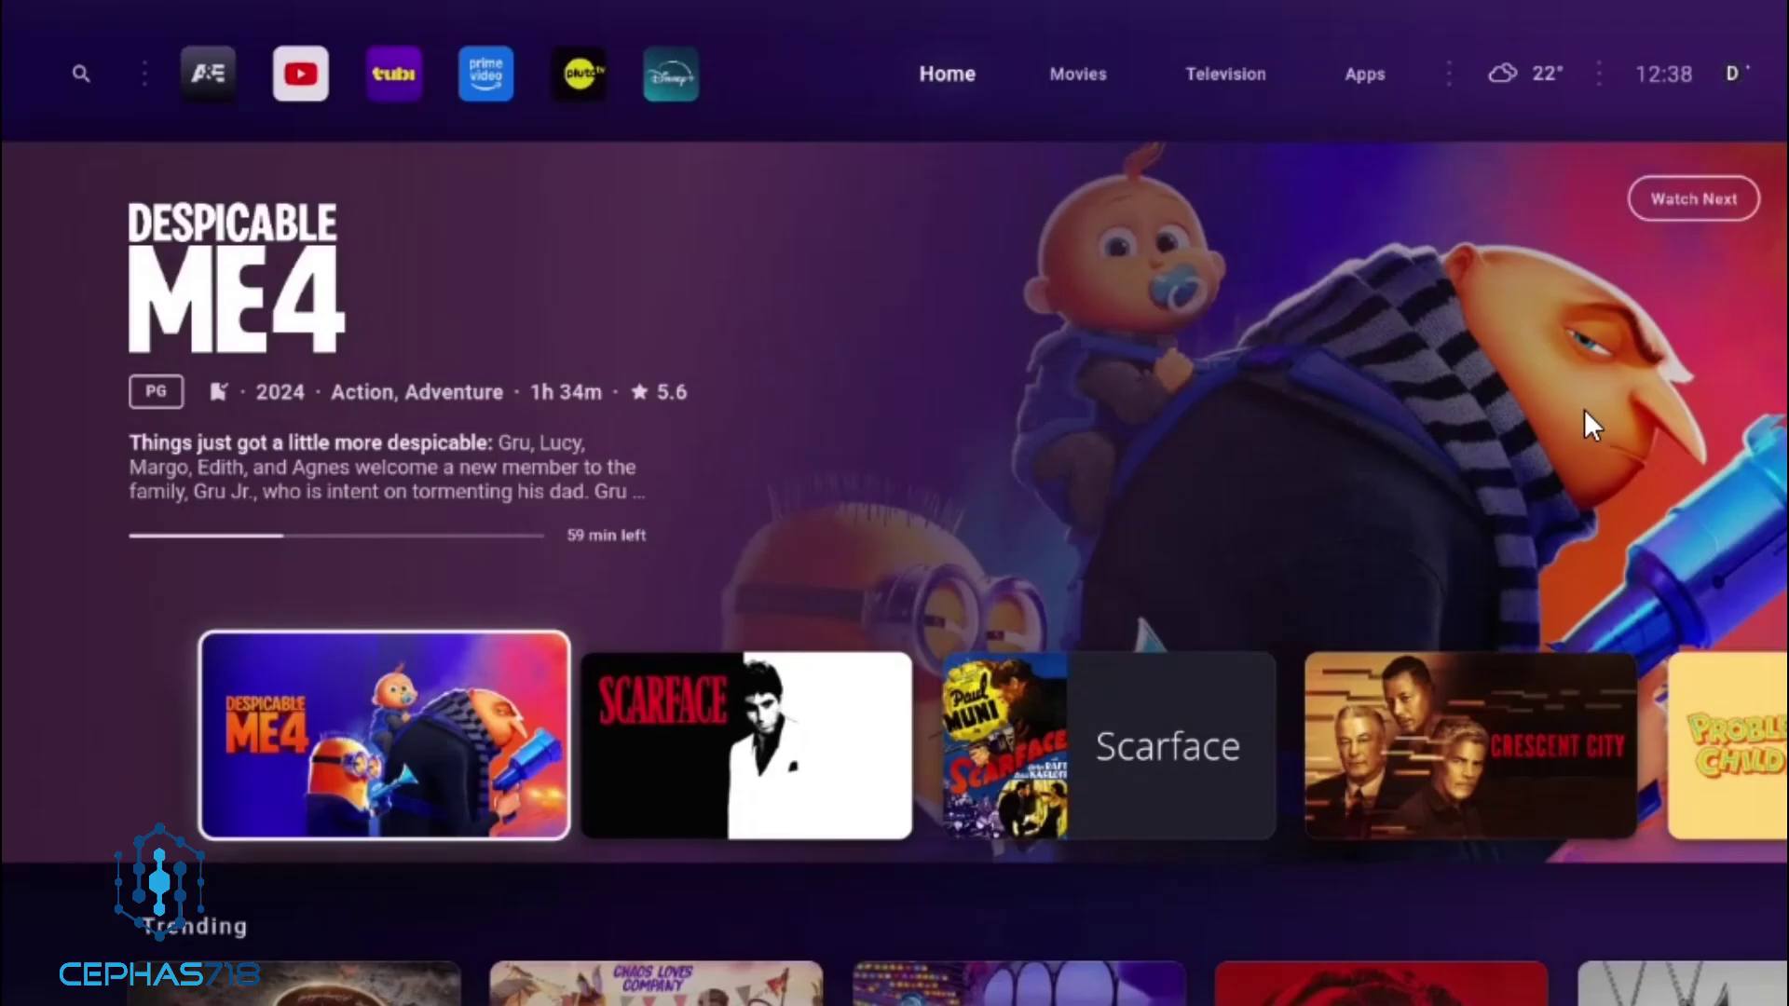
key(Down)
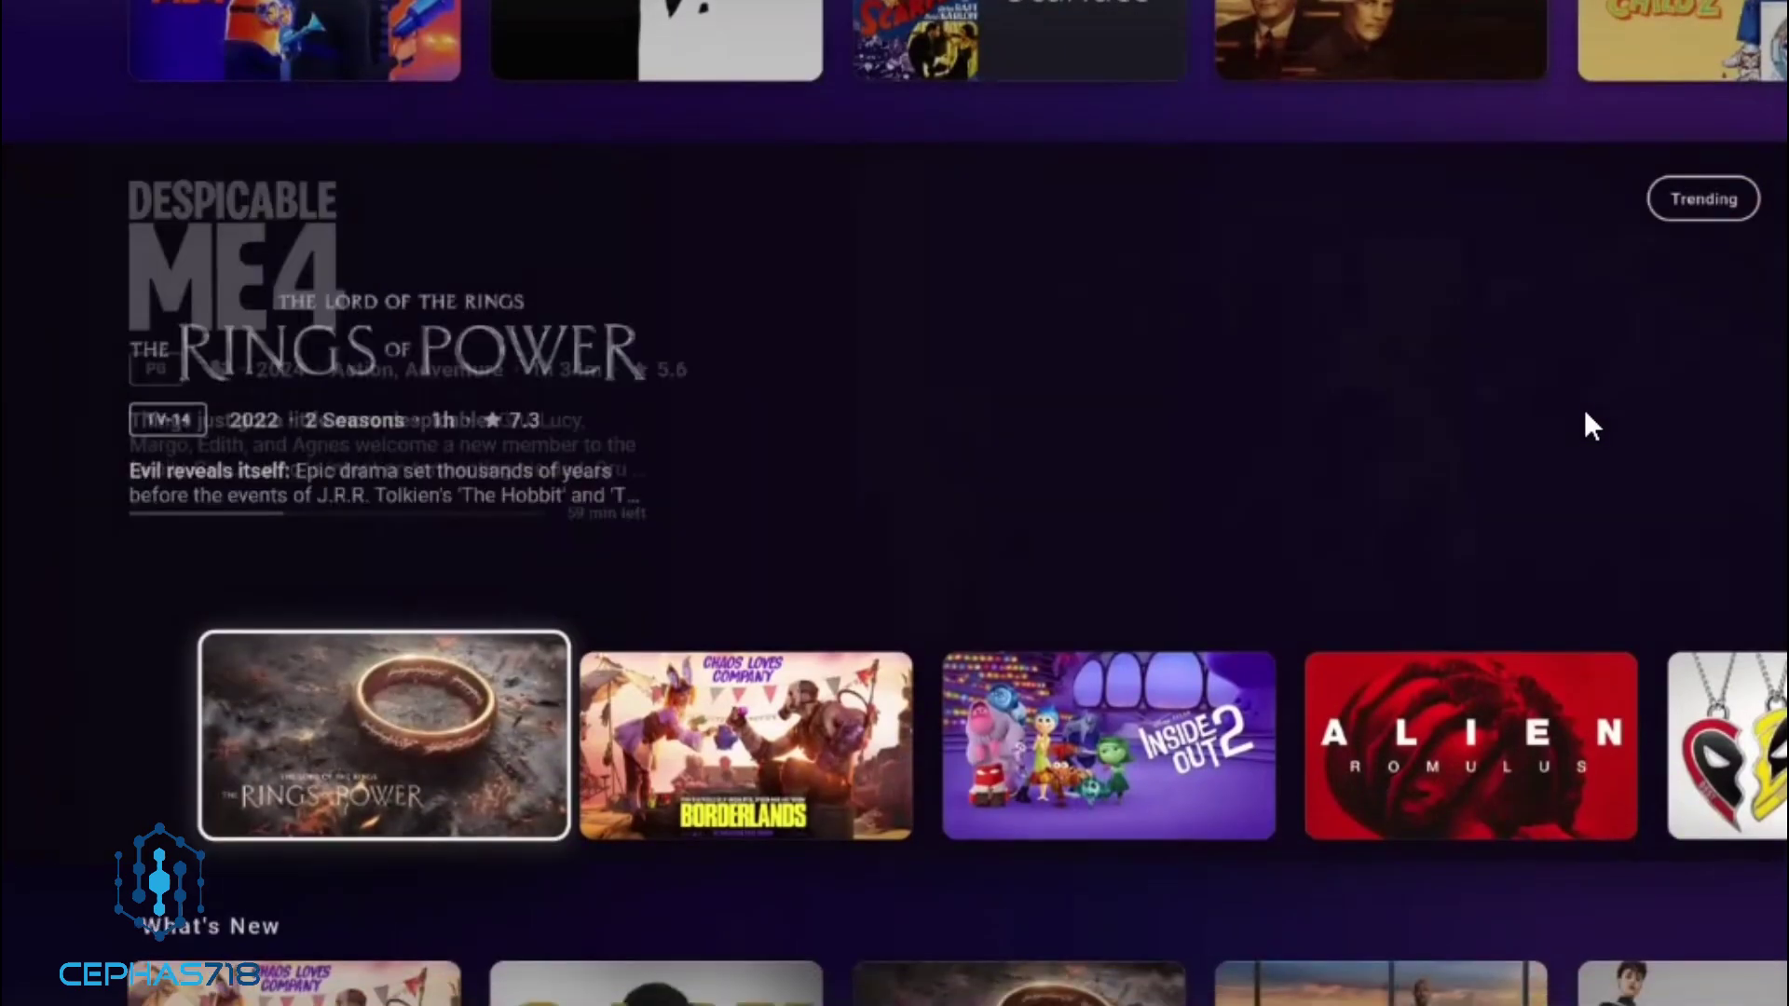
key(Up)
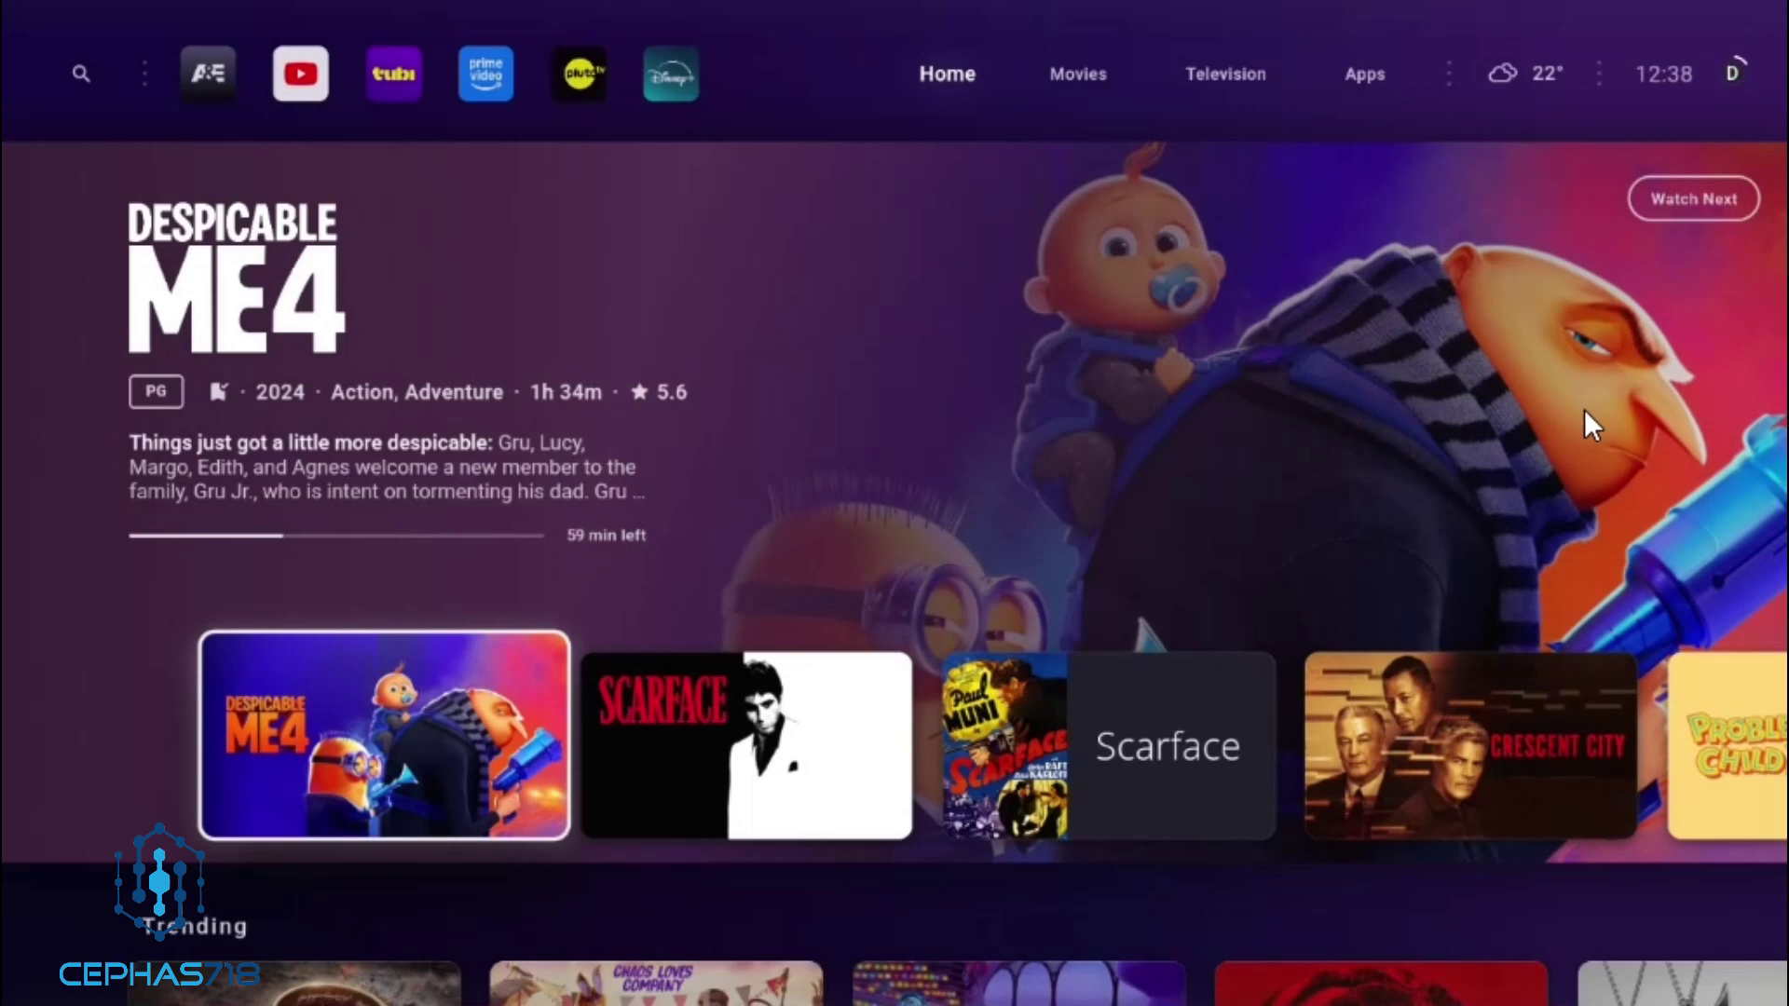
Browse the Watch Next row past Scarface, Crescent City and Reasonable Doubt, and glance at Trending
key(Right)
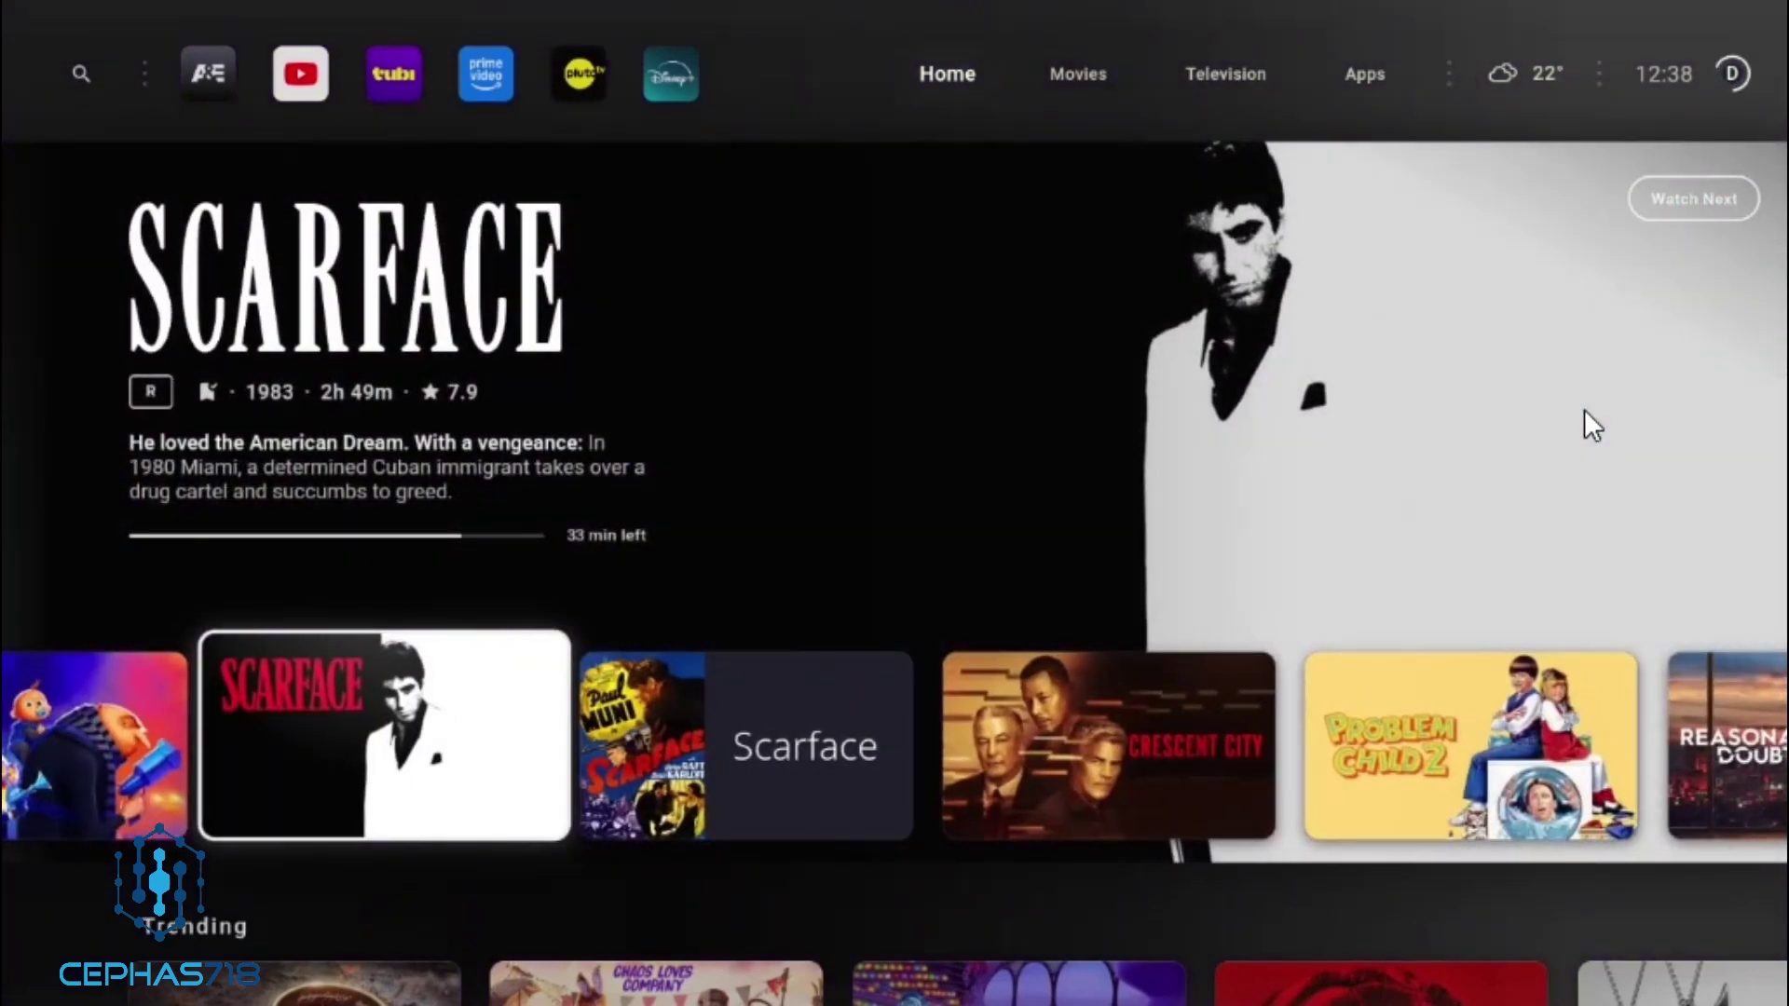
key(Right)
key(Right)
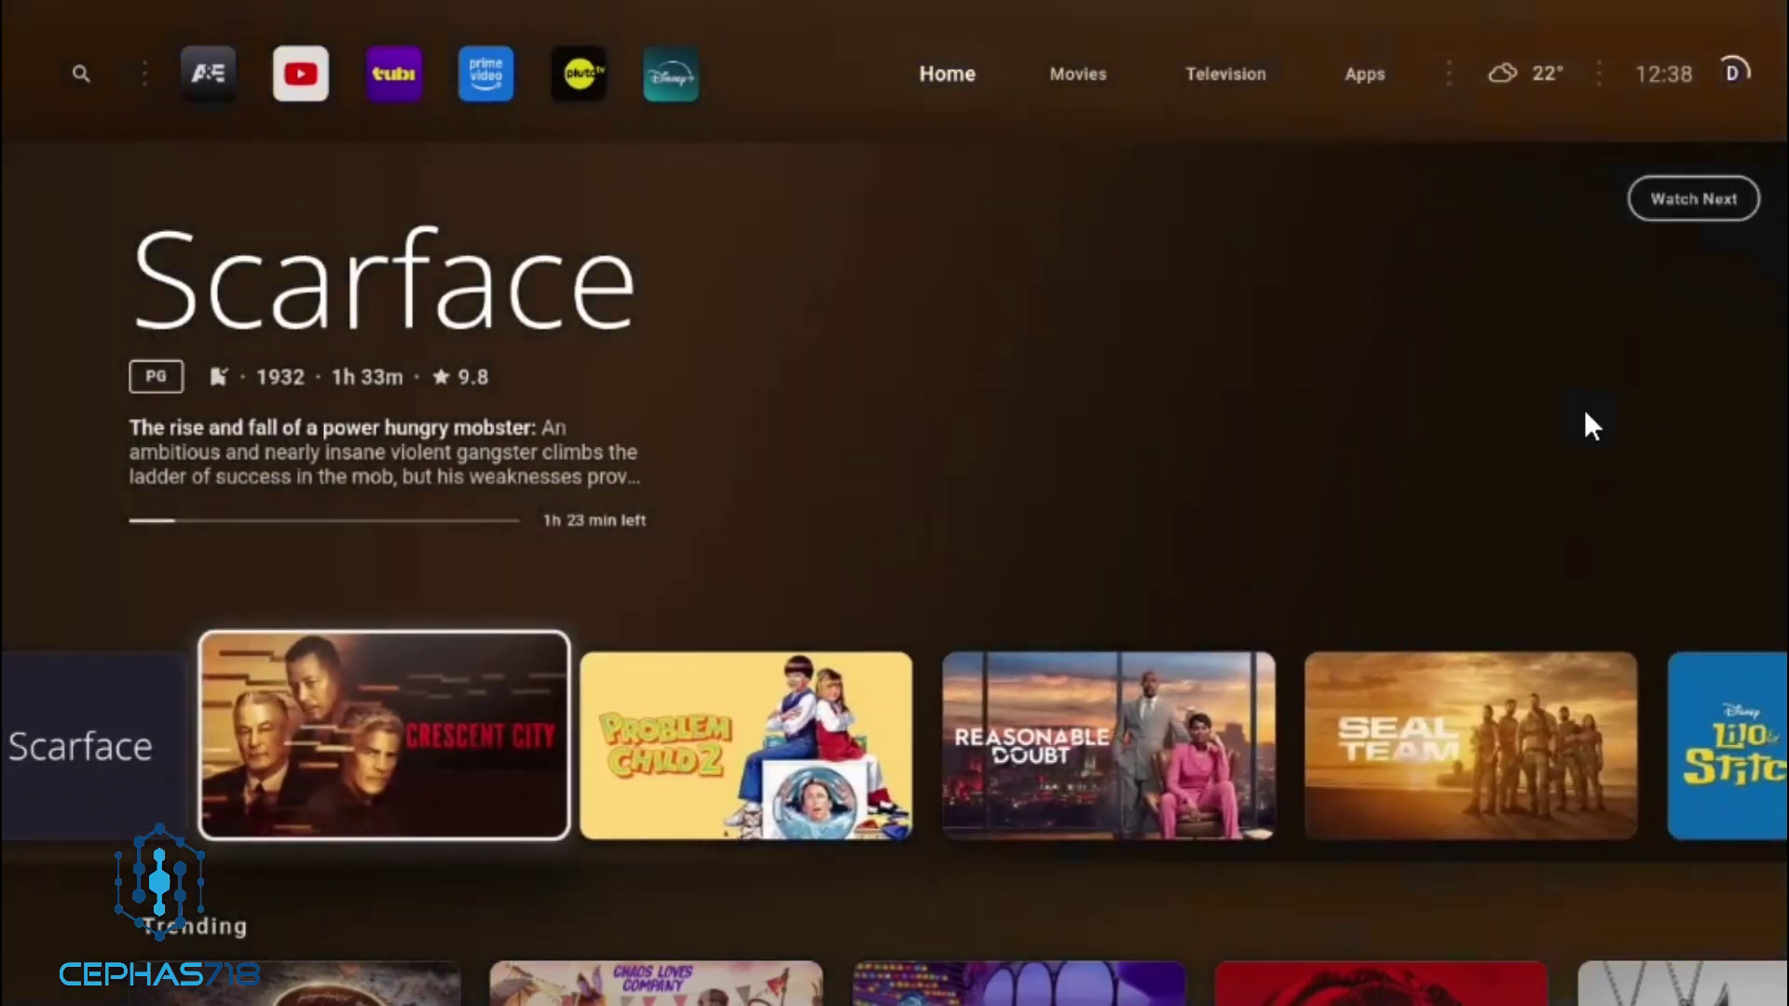
key(Right)
key(Right)
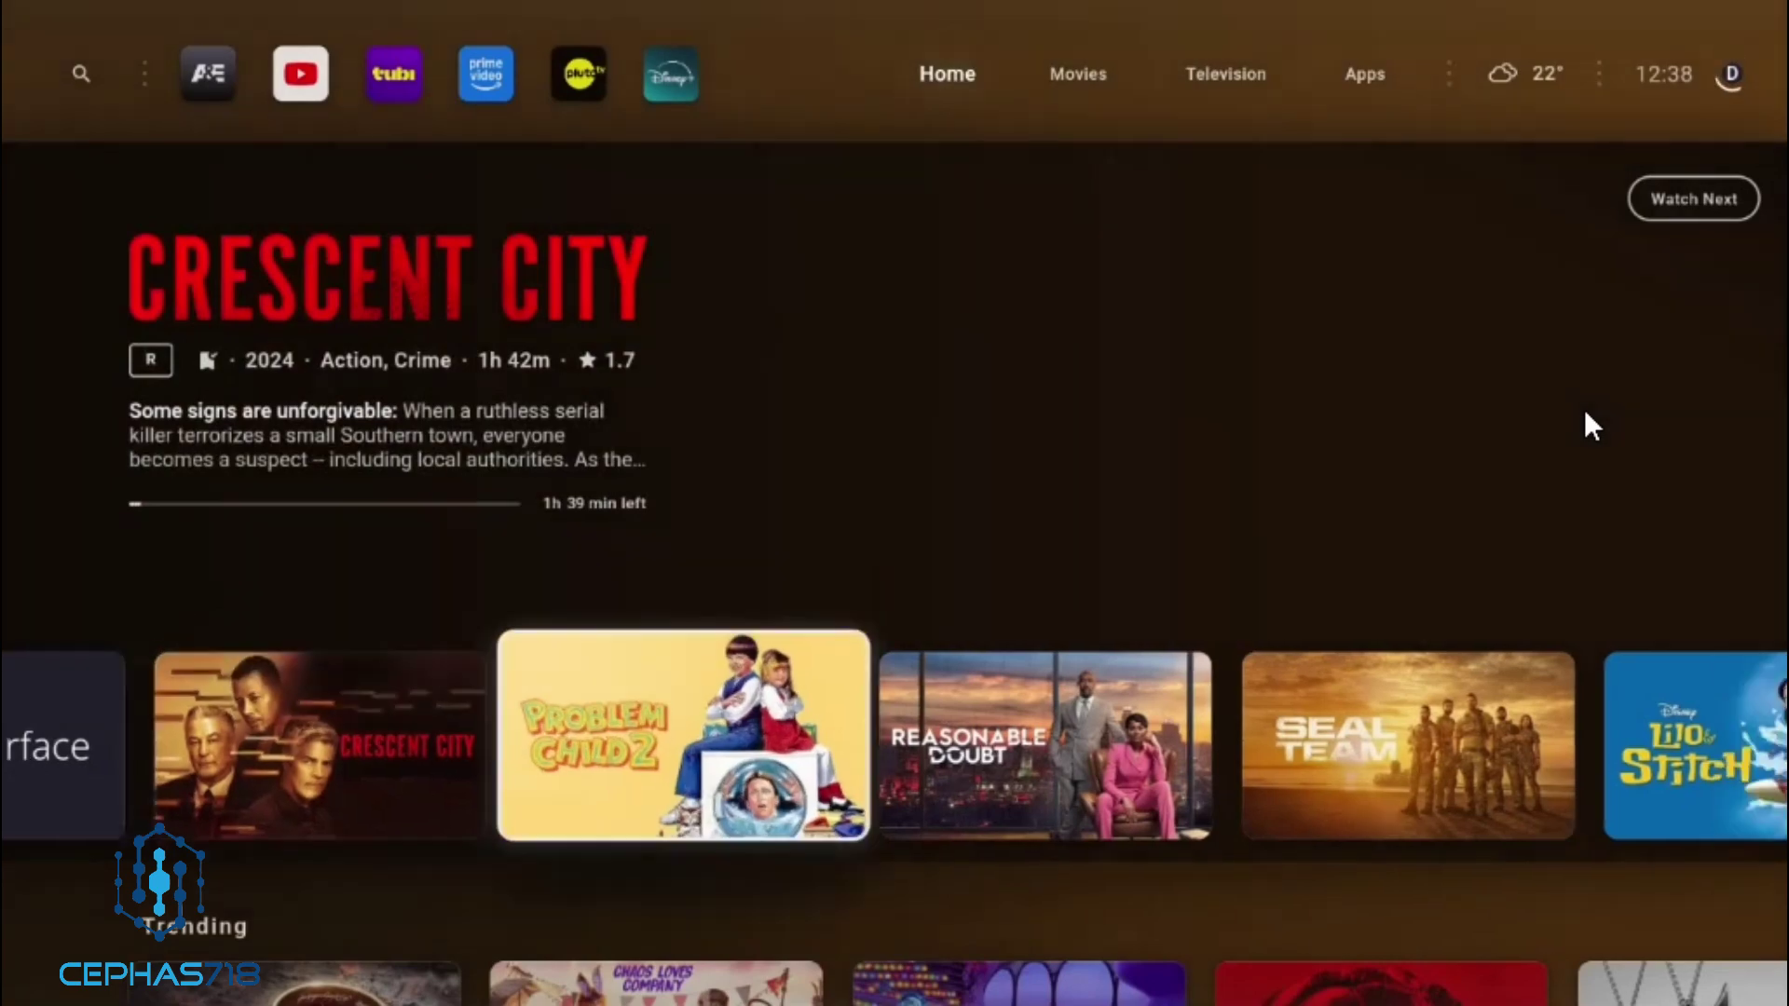
key(Down)
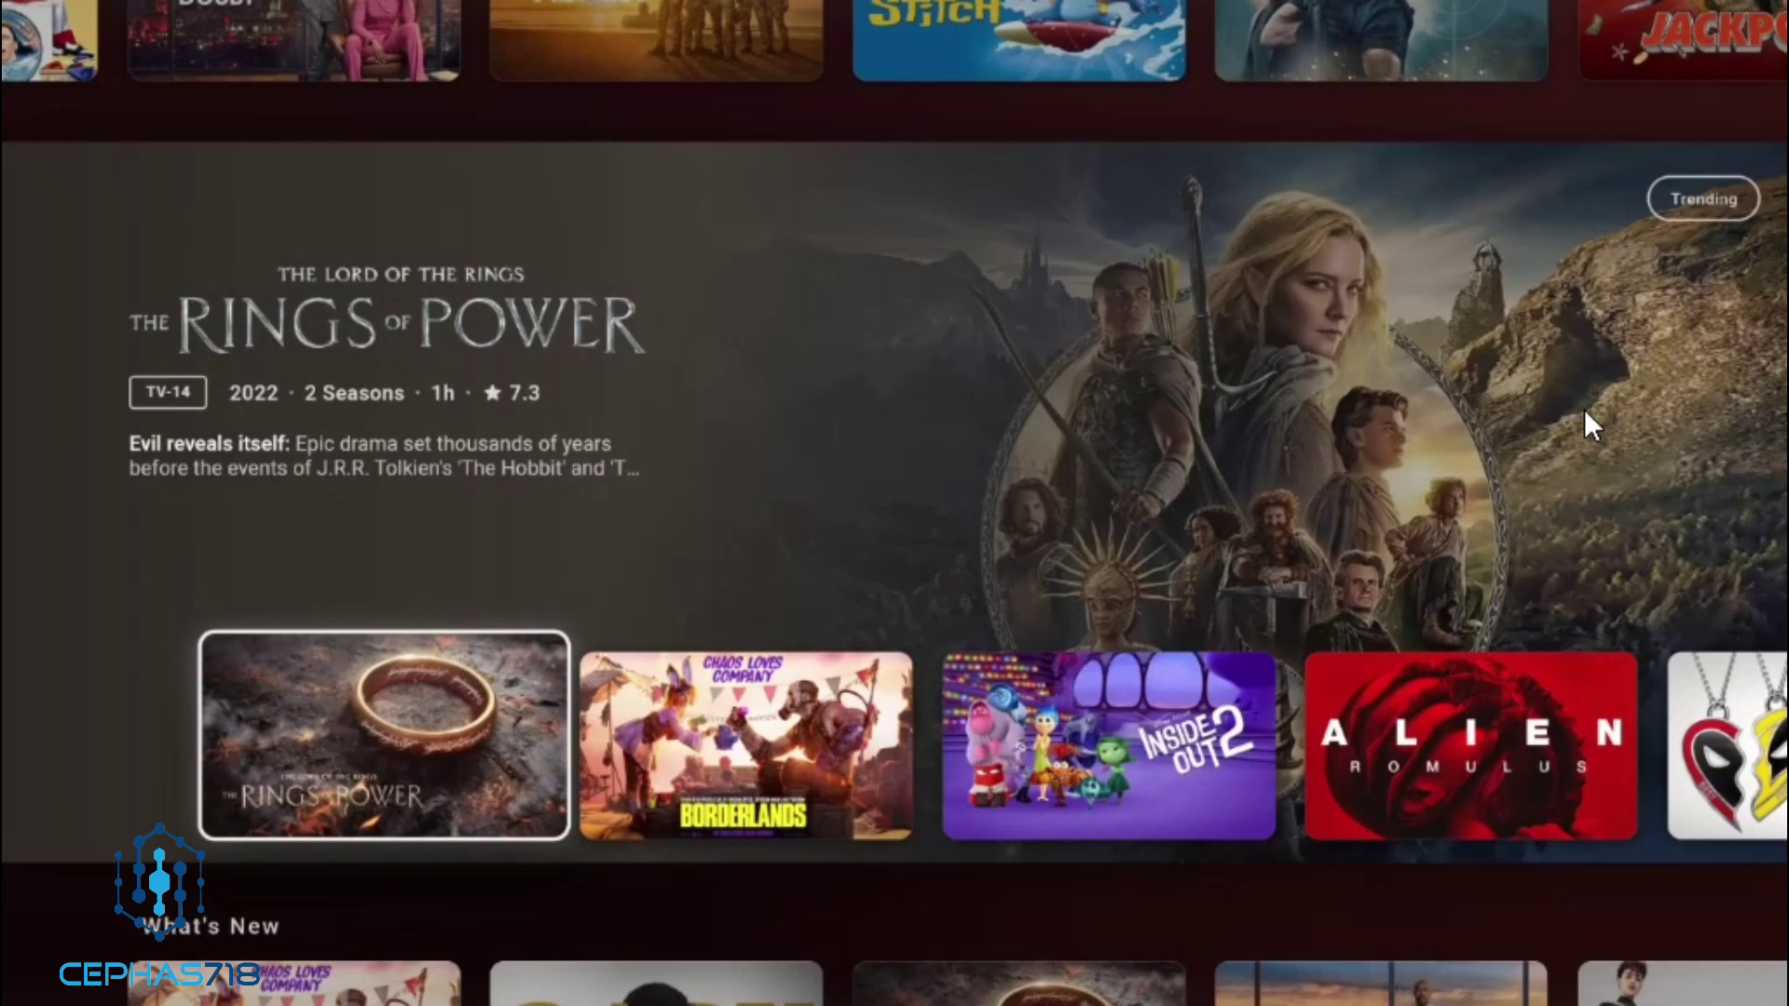
key(Up)
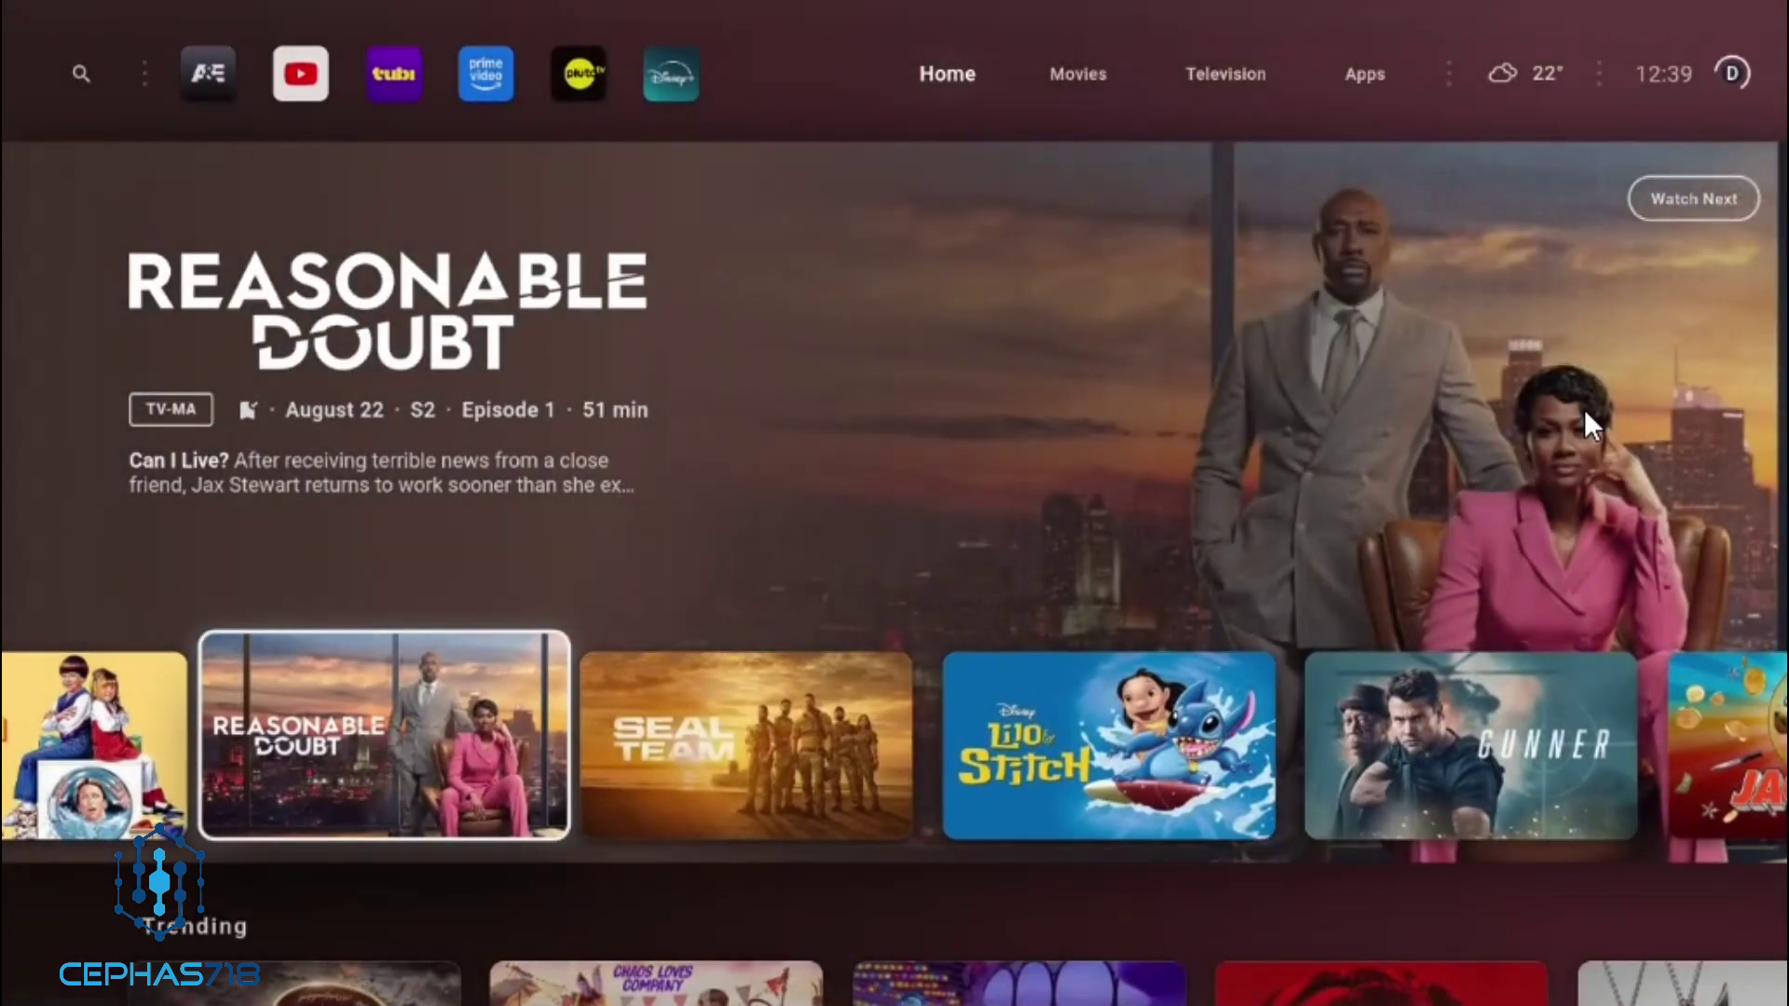
key(Up)
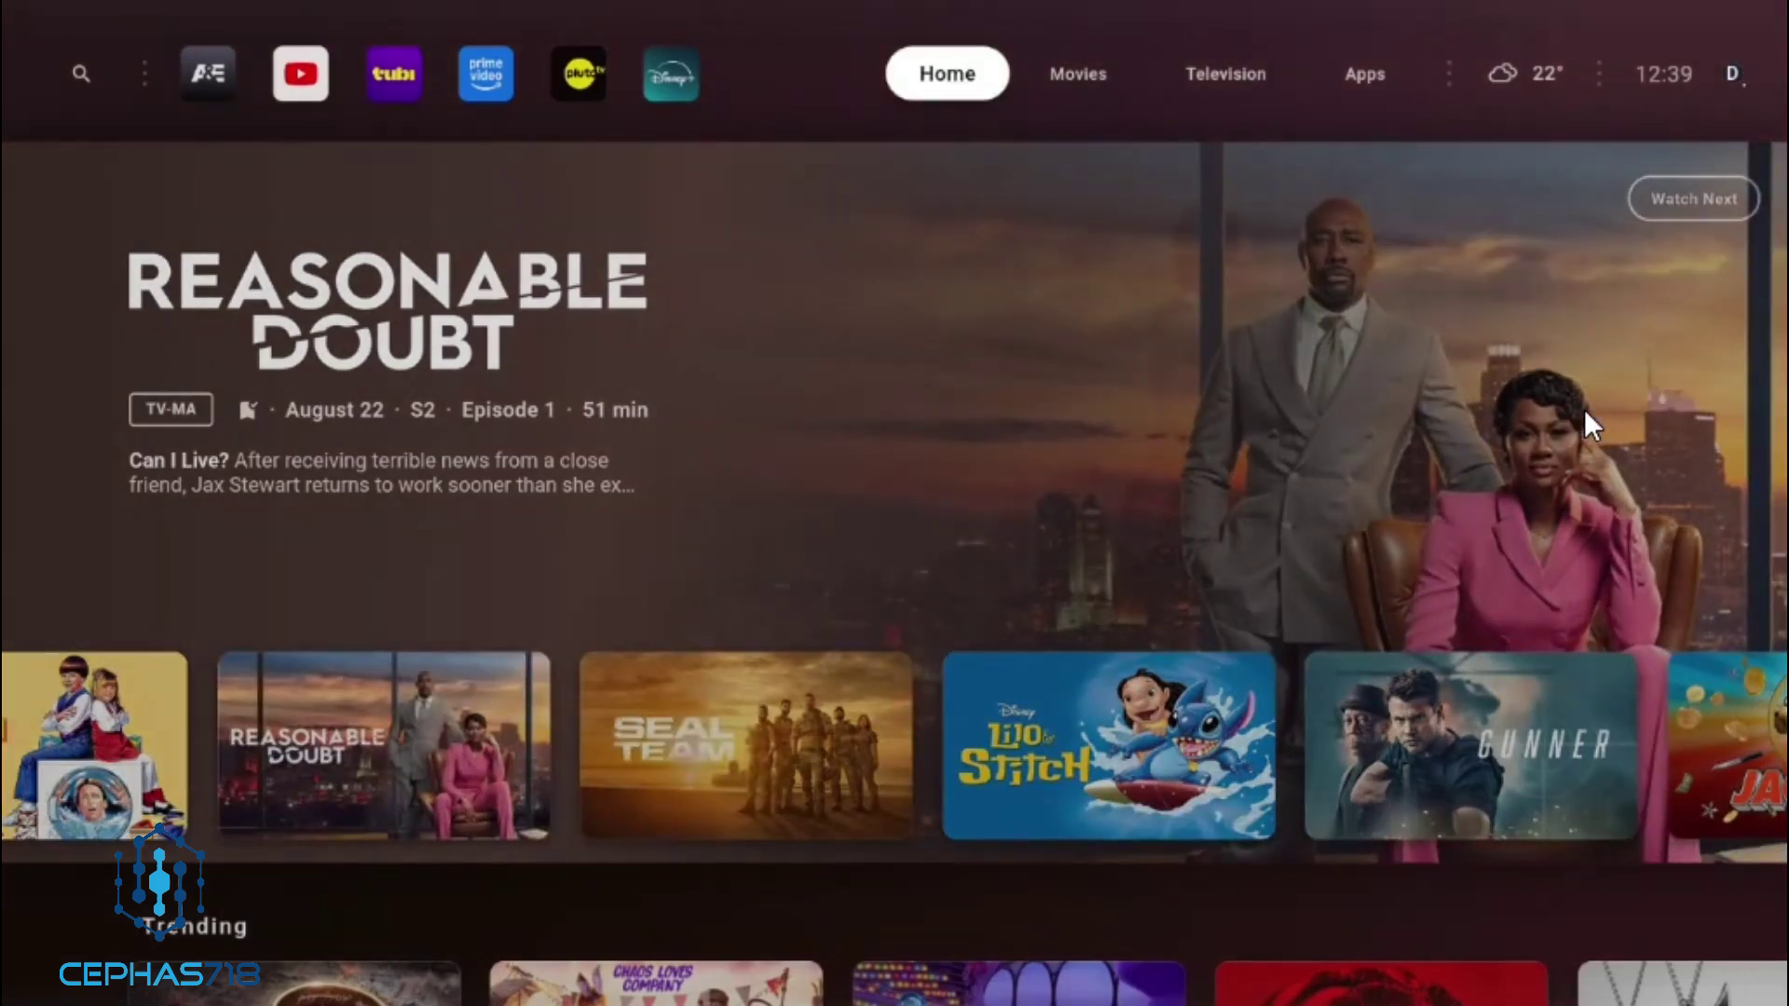
Preview the Disney+ and Pluto TV featured content, then return to the Home feed
key(Left)
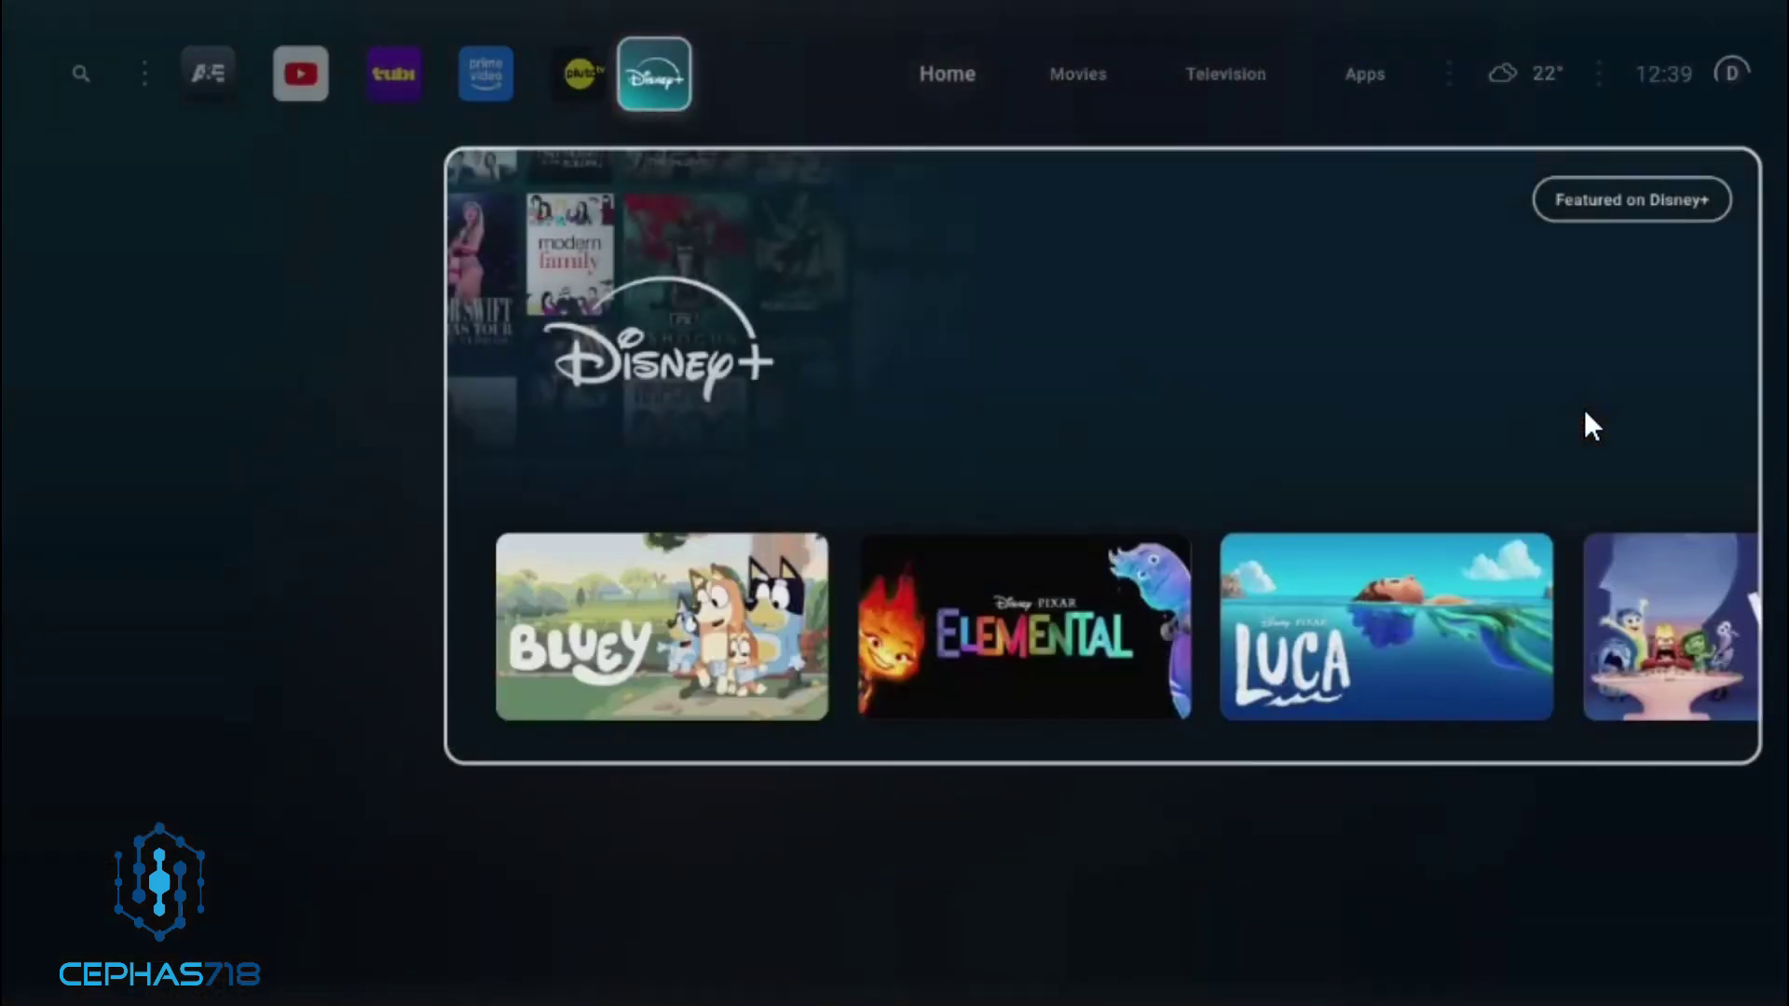
key(Left)
key(Right)
key(Right)
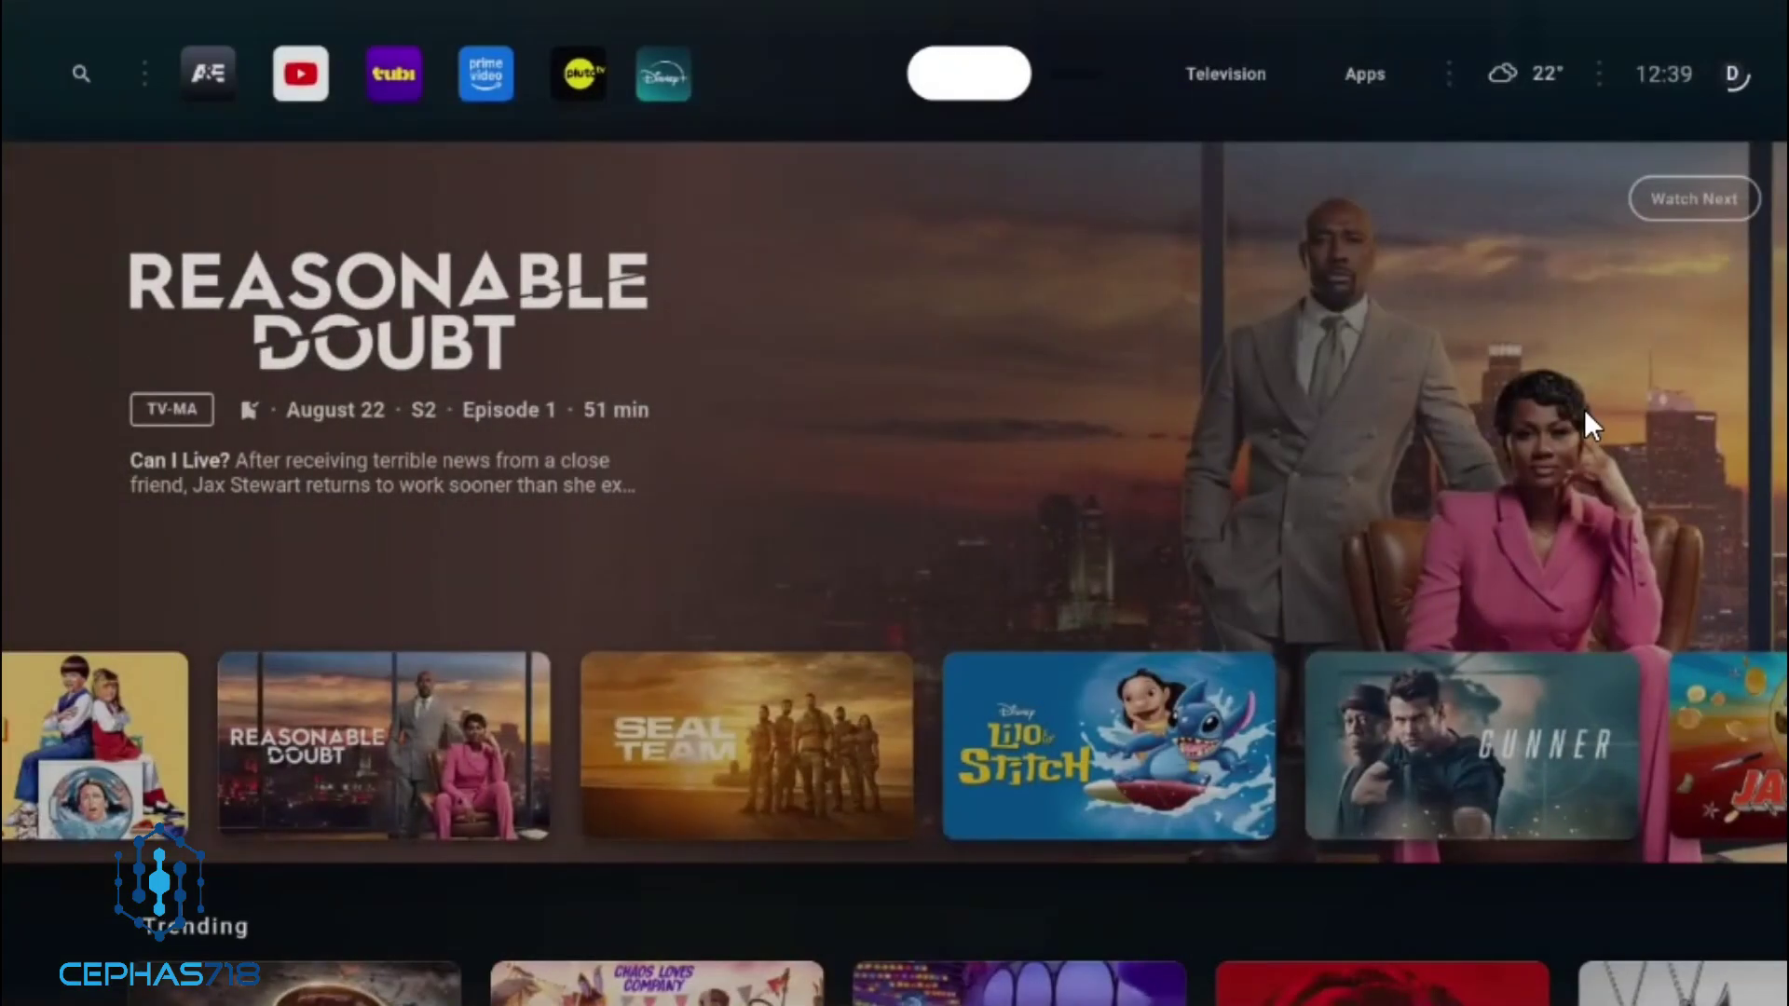
key(Right)
key(Right)
Go to Apps and open All Settings from the quick control center
key(Right)
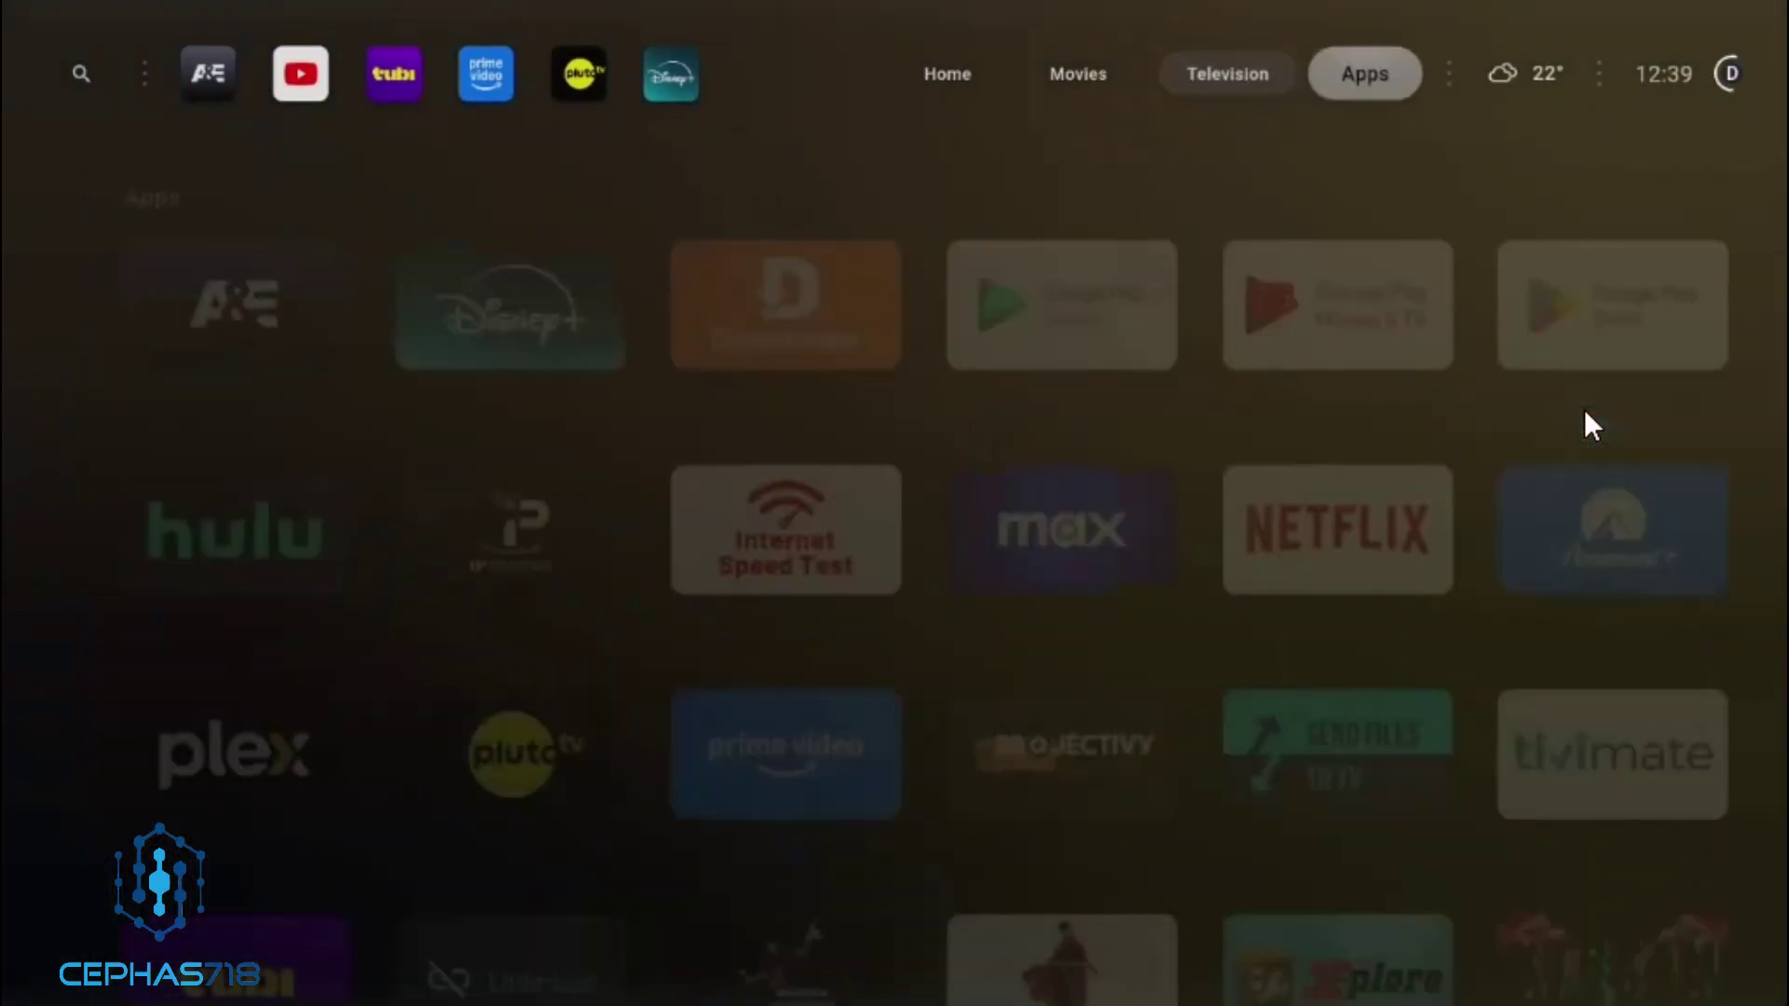
key(Right)
key(Return)
key(Down)
key(Down)
key(Up)
key(Return)
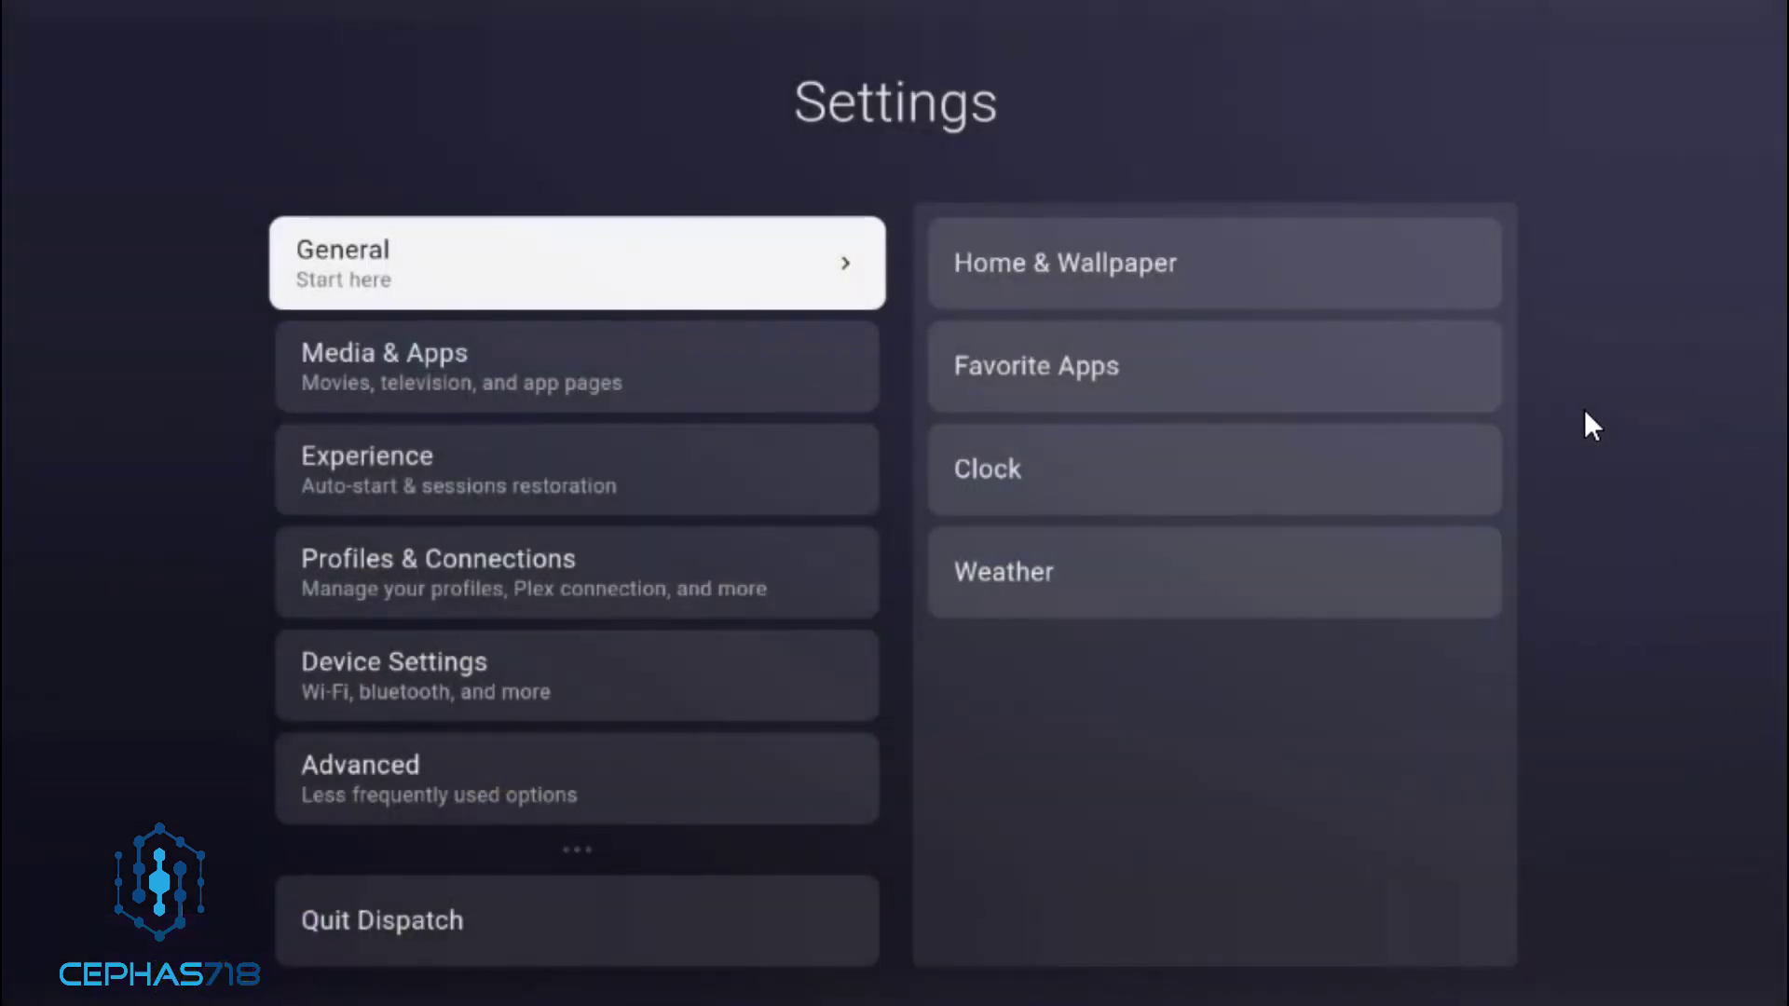
Check the General > Clock format choices and keep the 12-hour clock
key(Right)
key(Down)
key(Down)
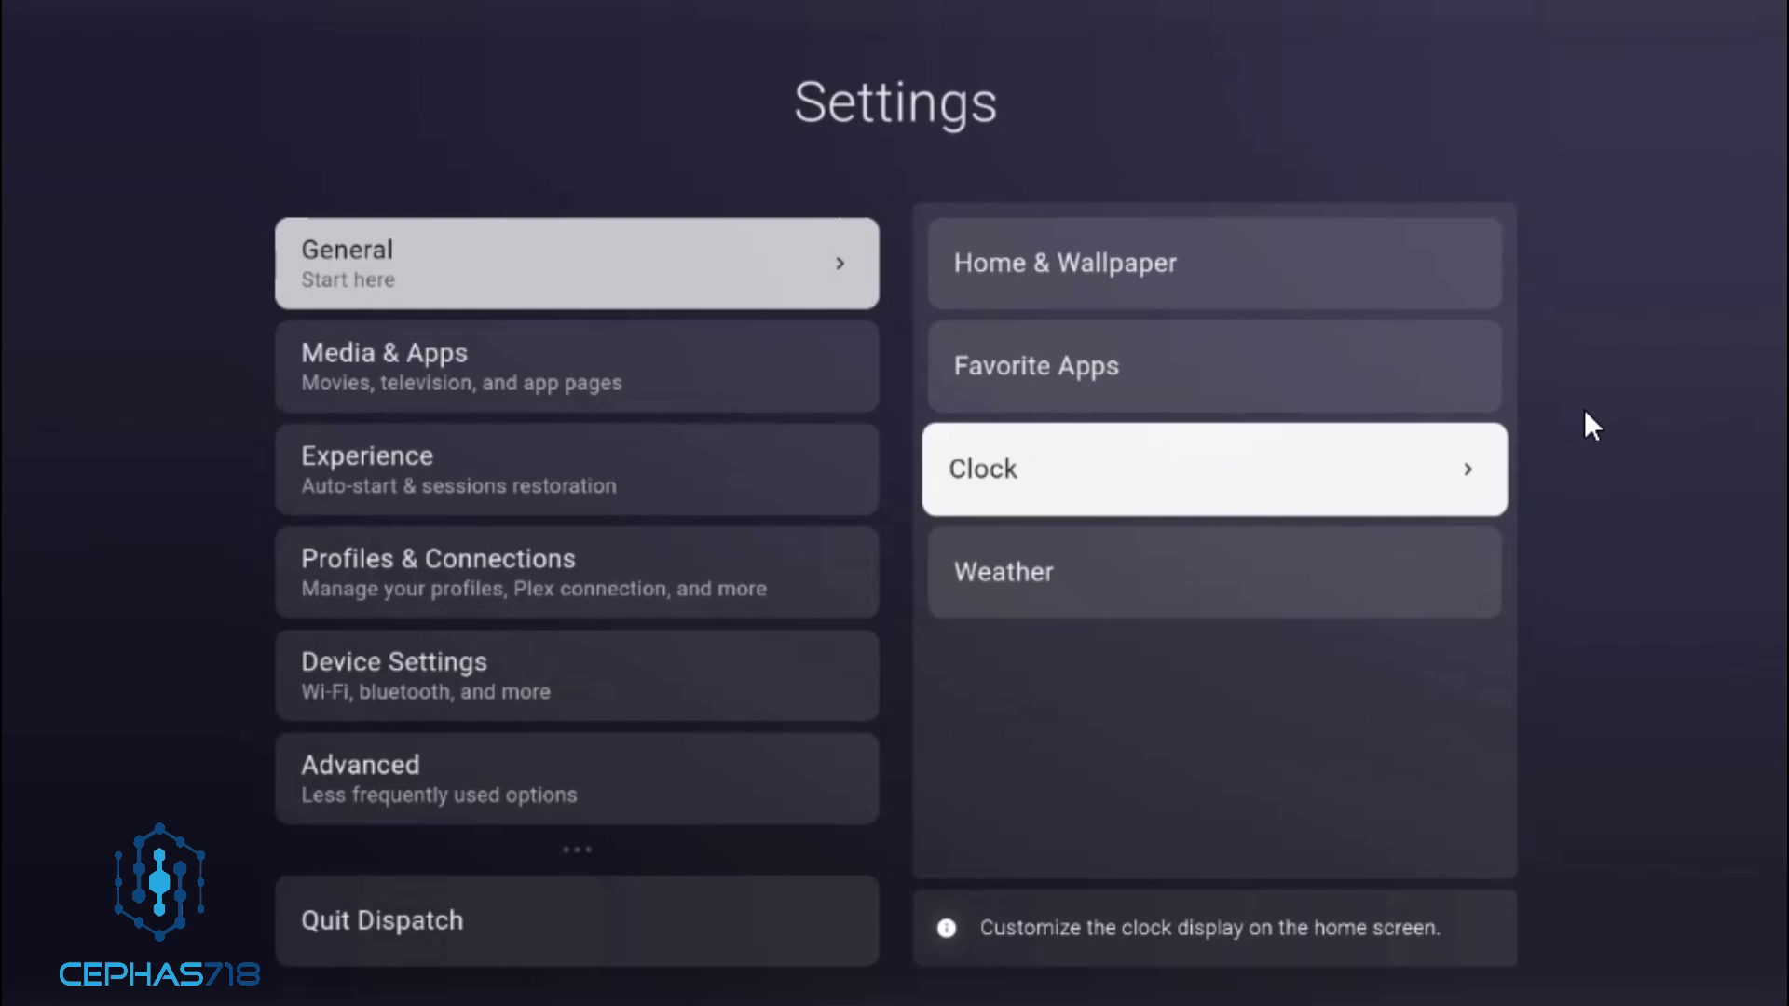
key(Return)
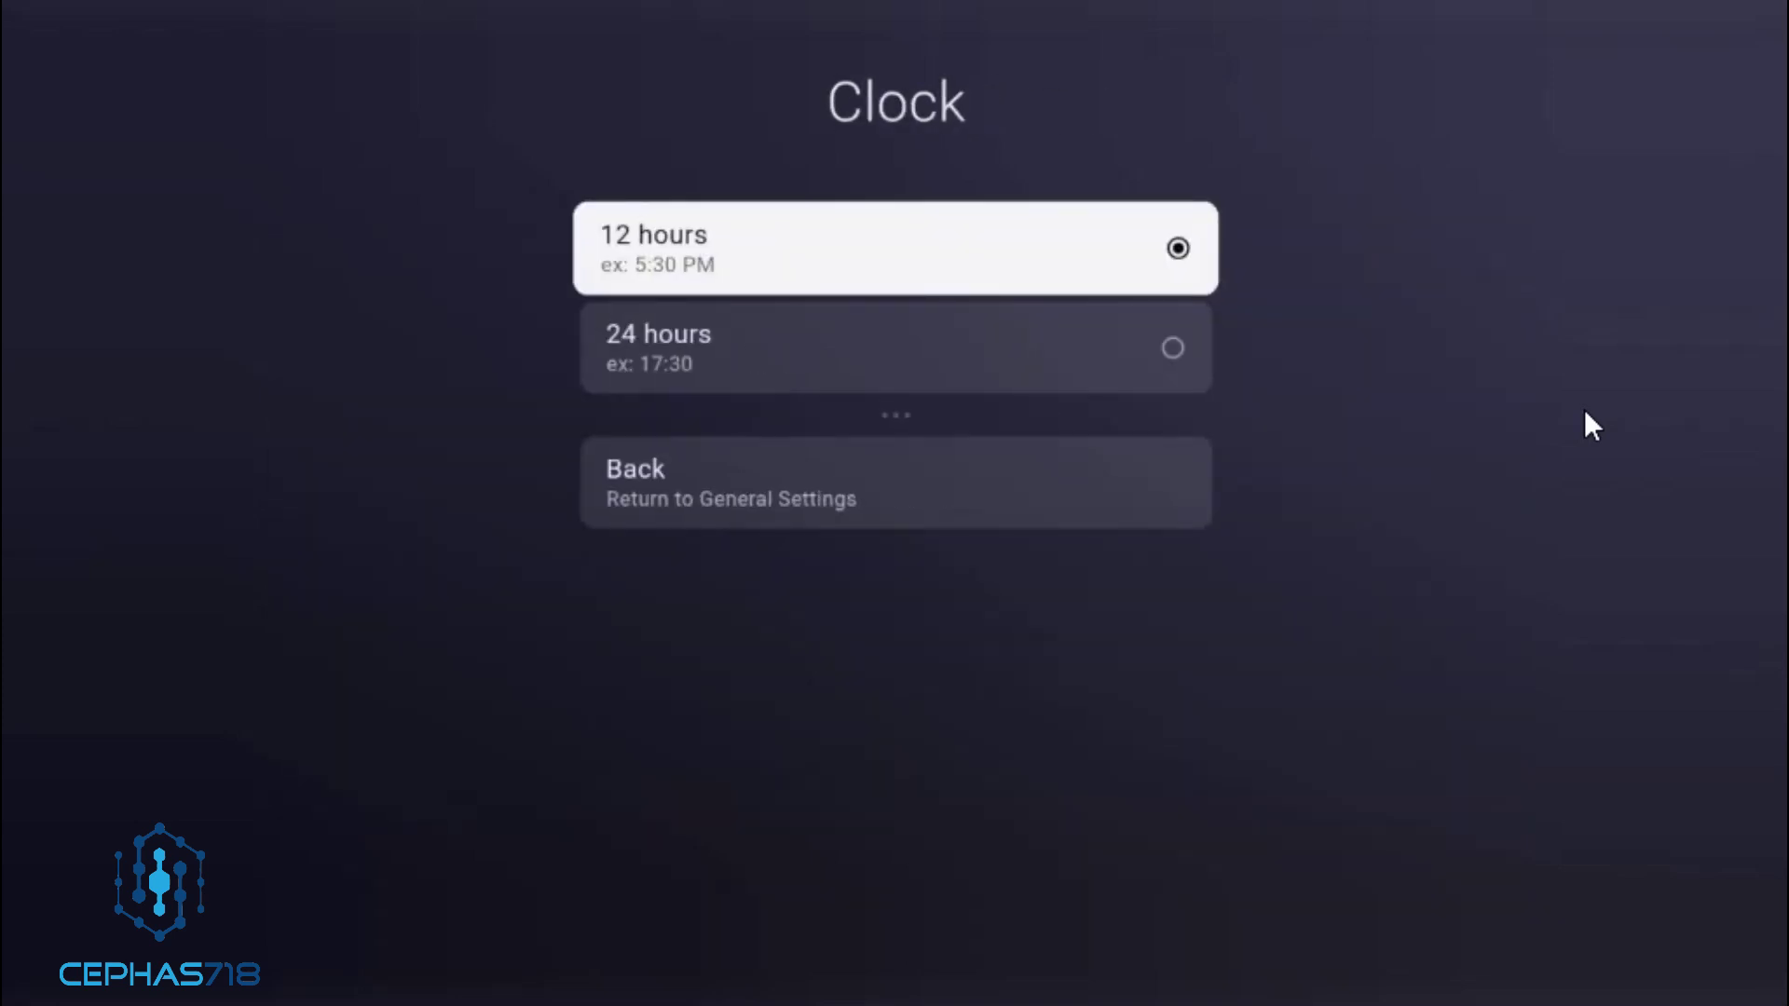
key(Escape)
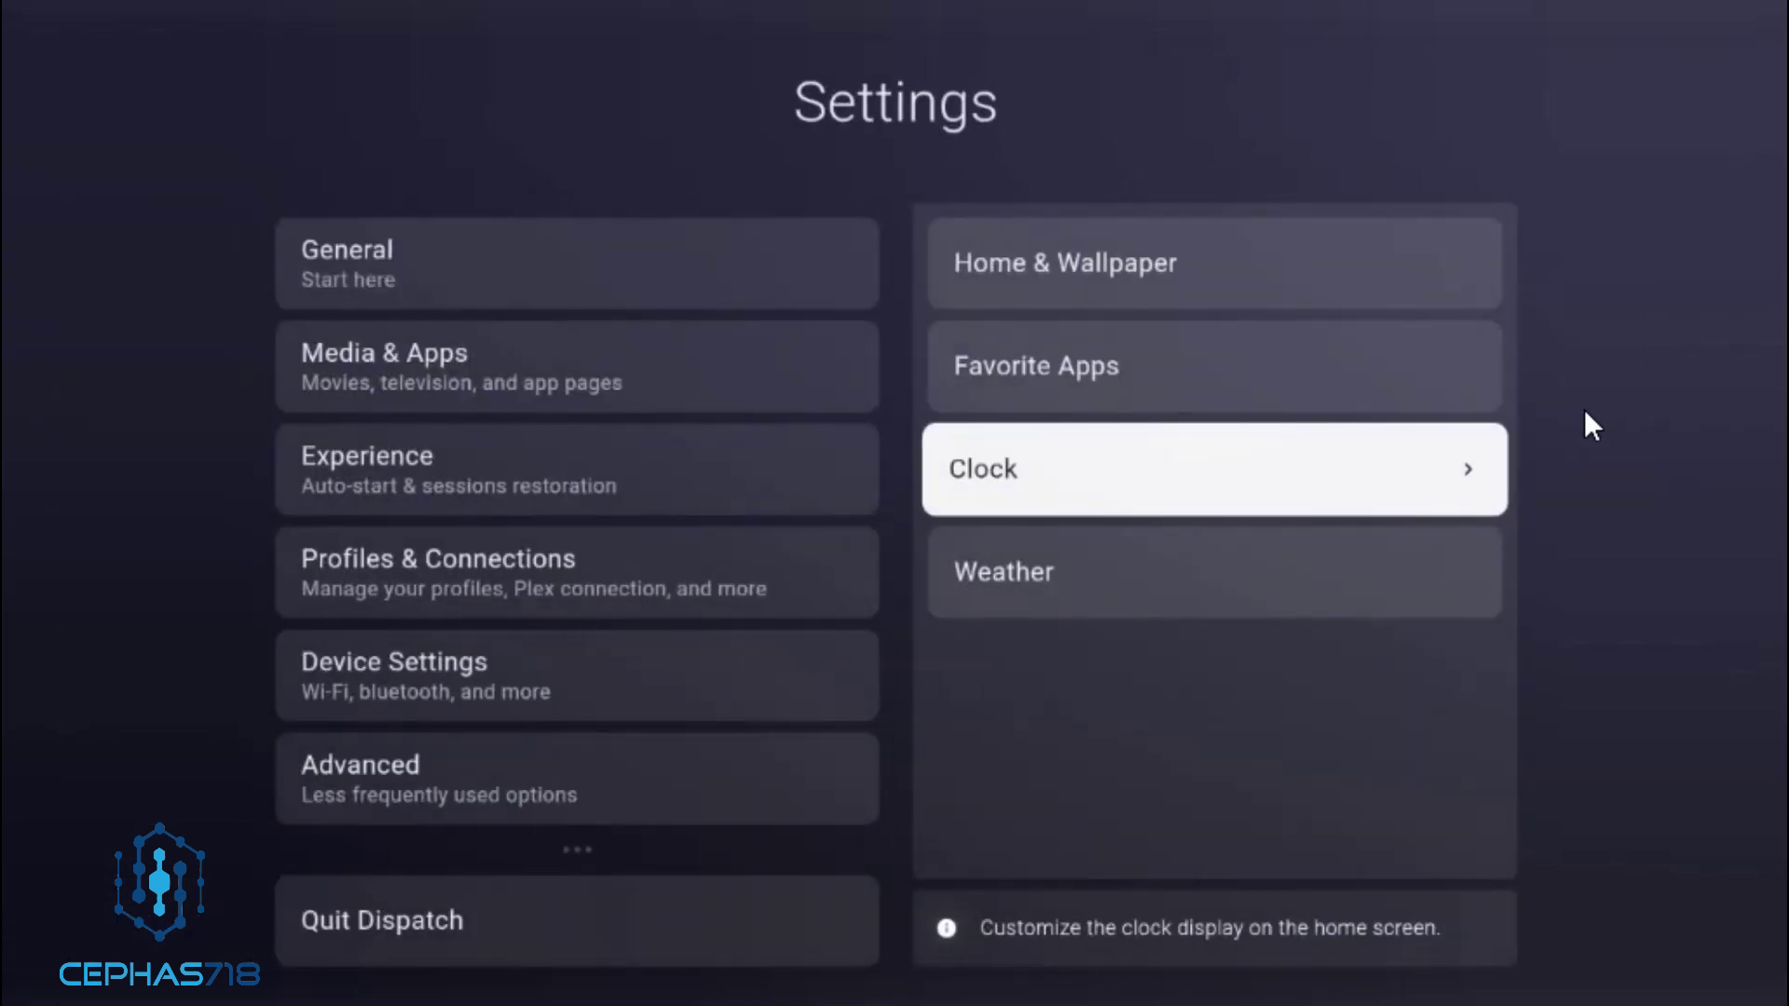
Switch the Weather temperature unit to Fahrenheit and exit Settings
key(Down)
key(Return)
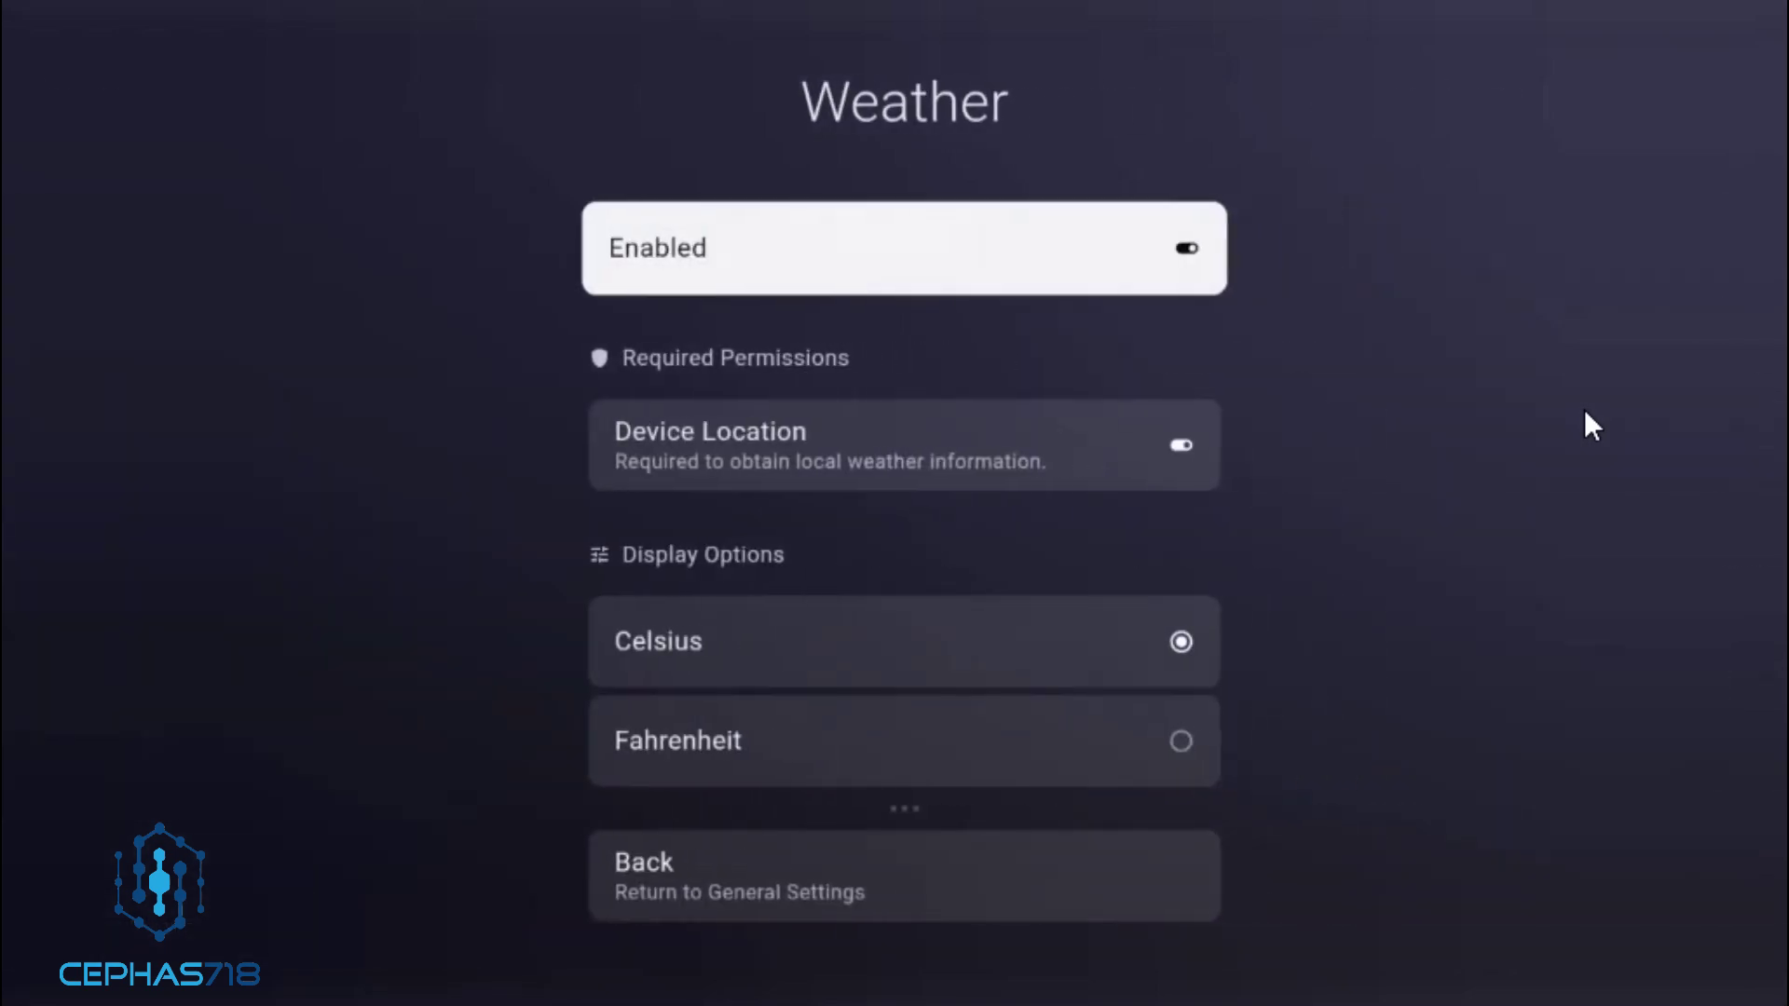
key(Down)
key(Down)
key(Down)
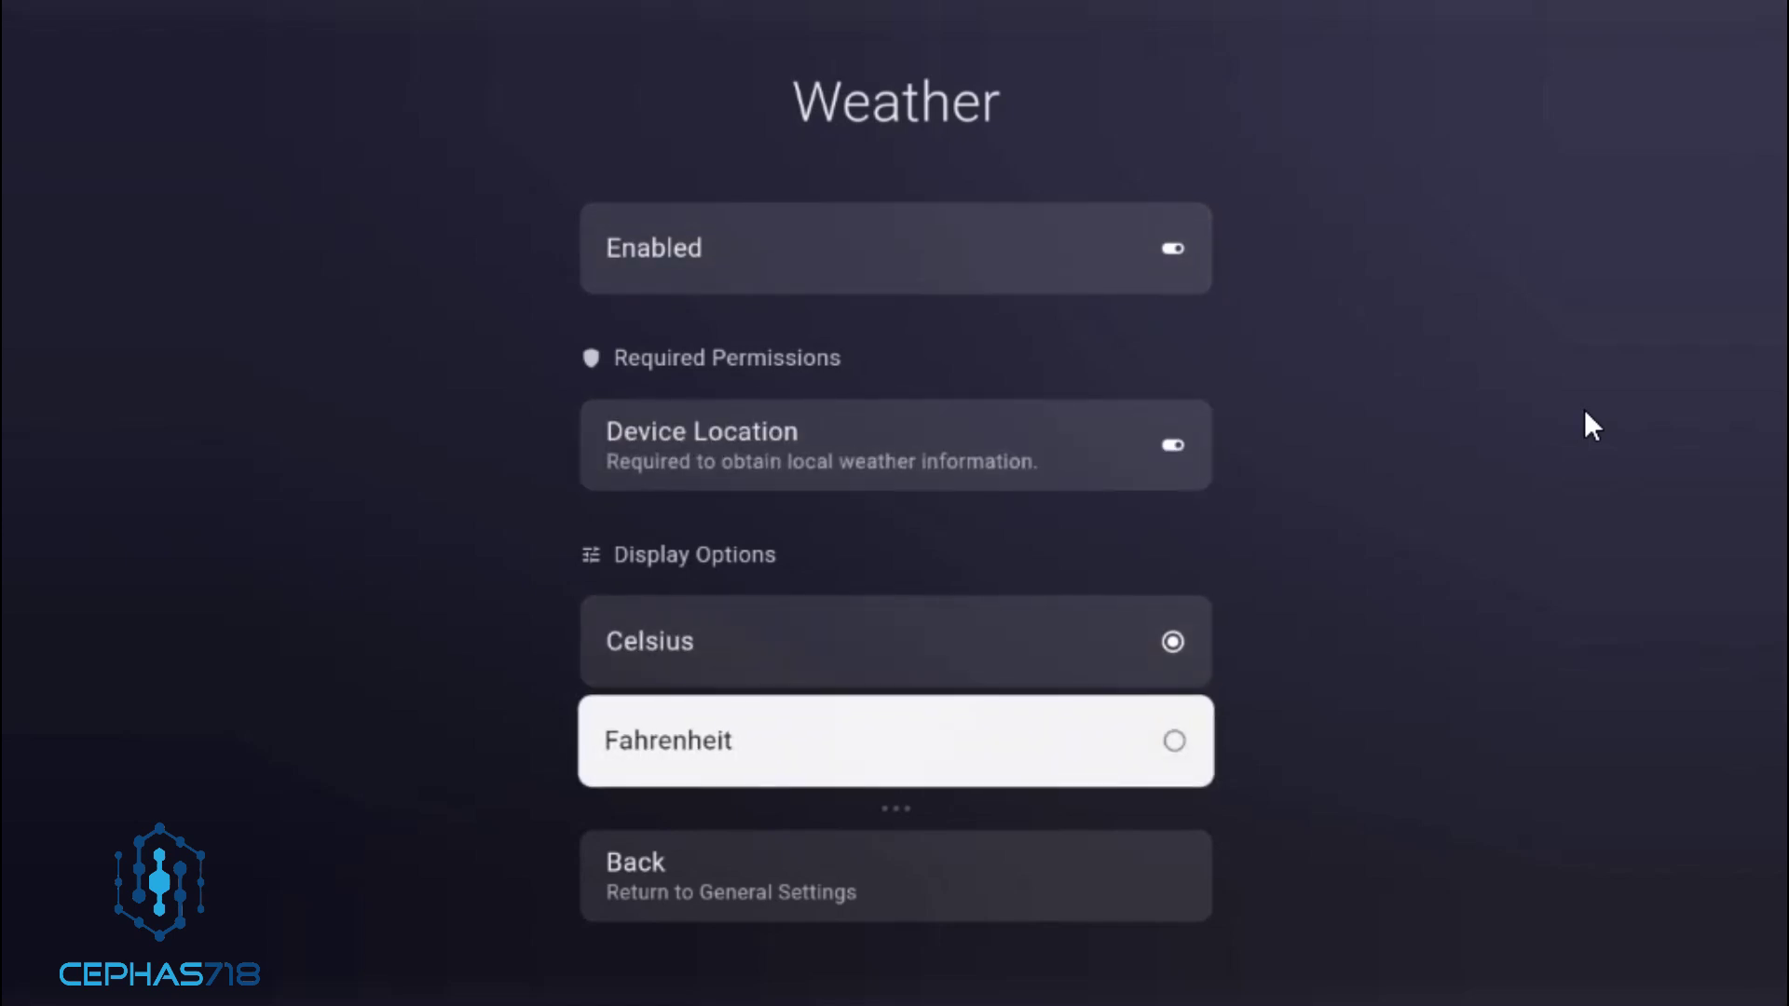
key(Return)
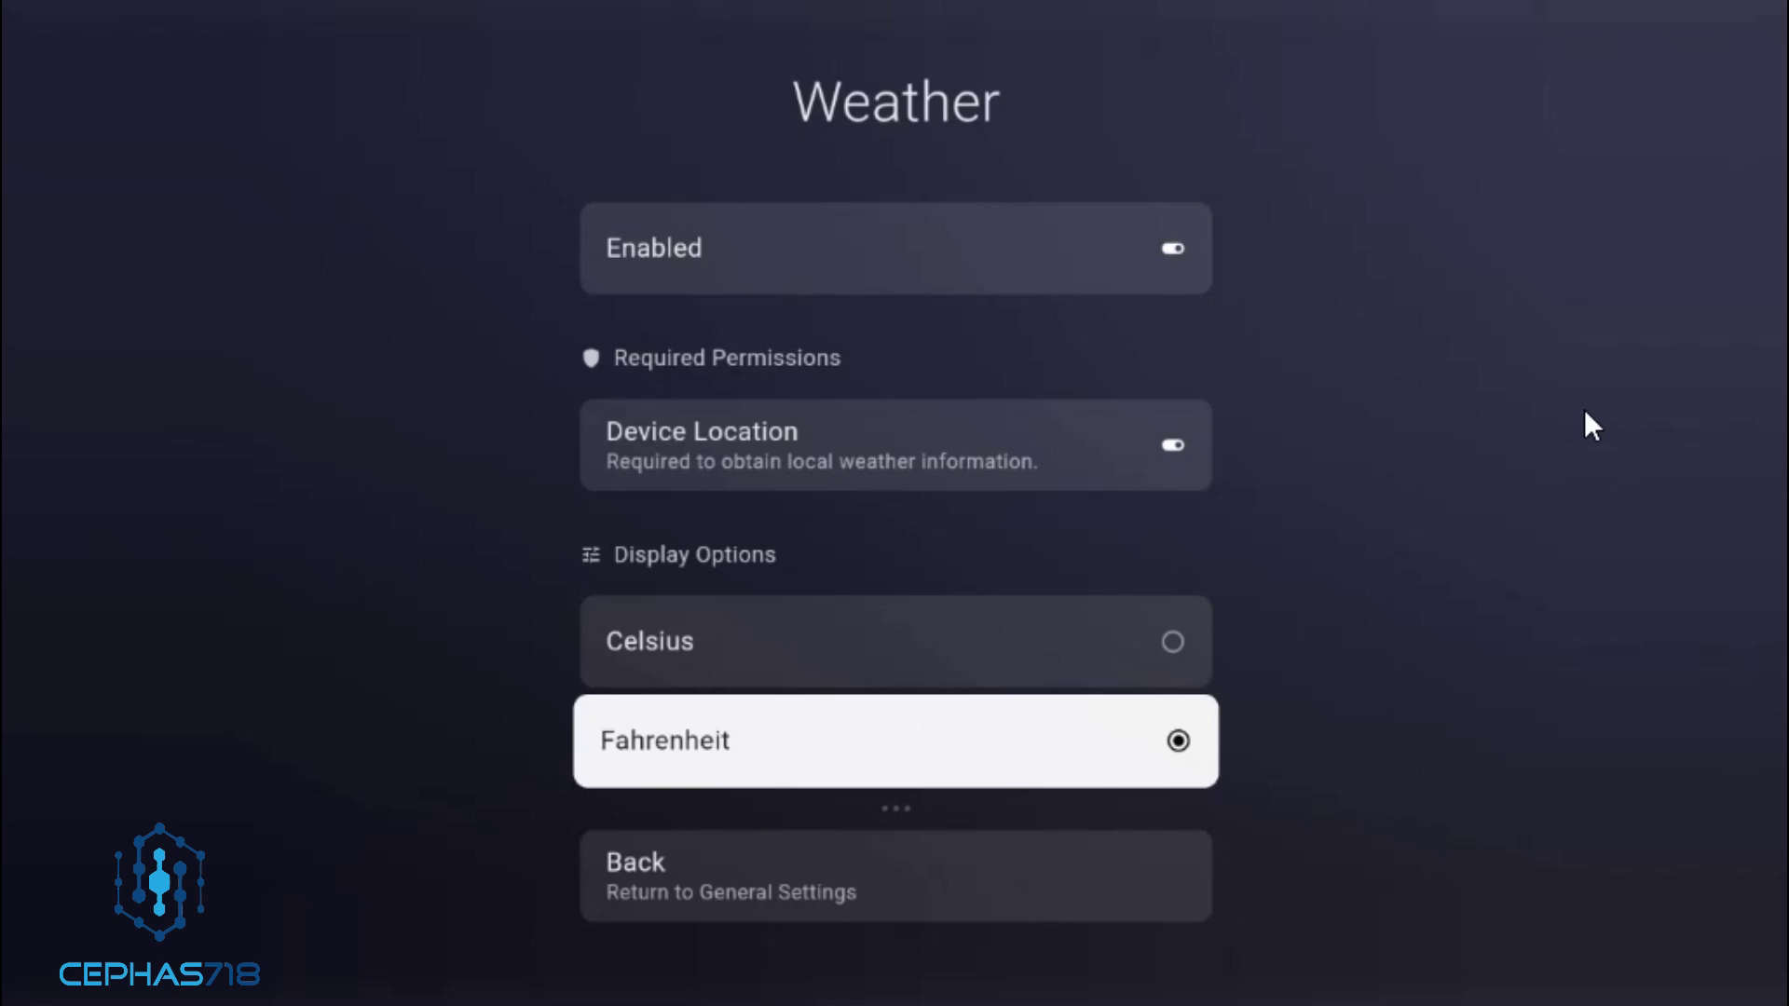
key(Escape)
key(Left)
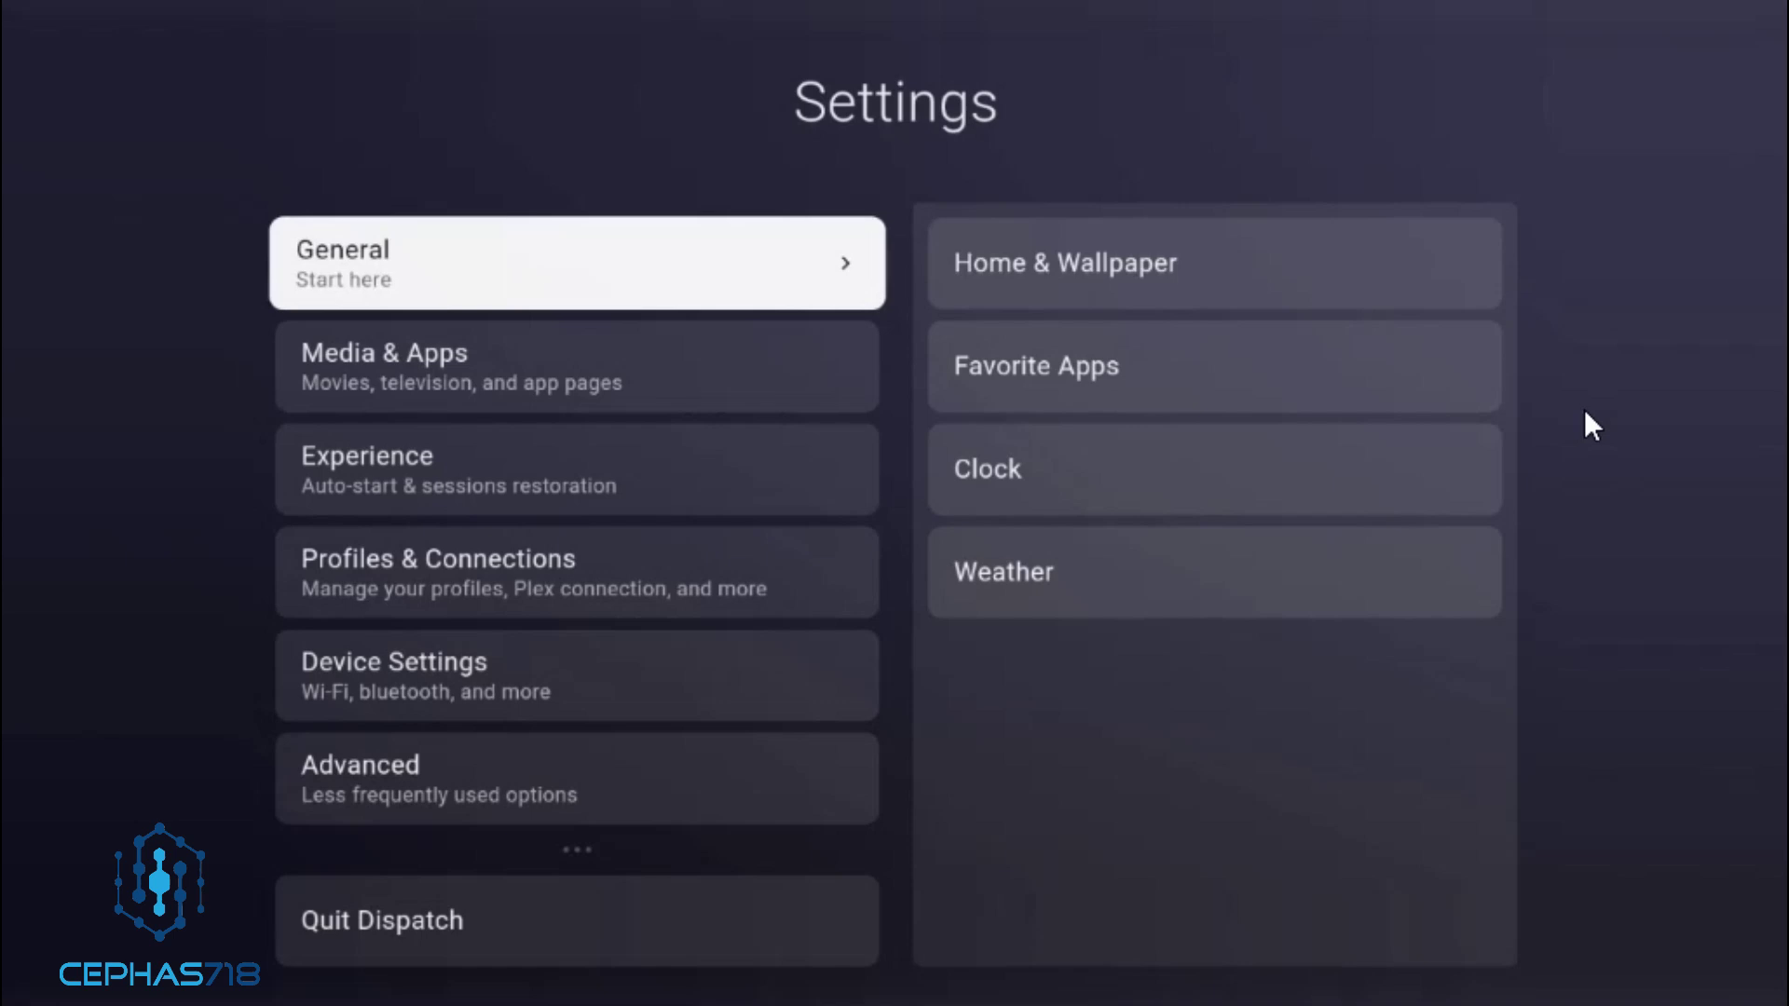
key(Escape)
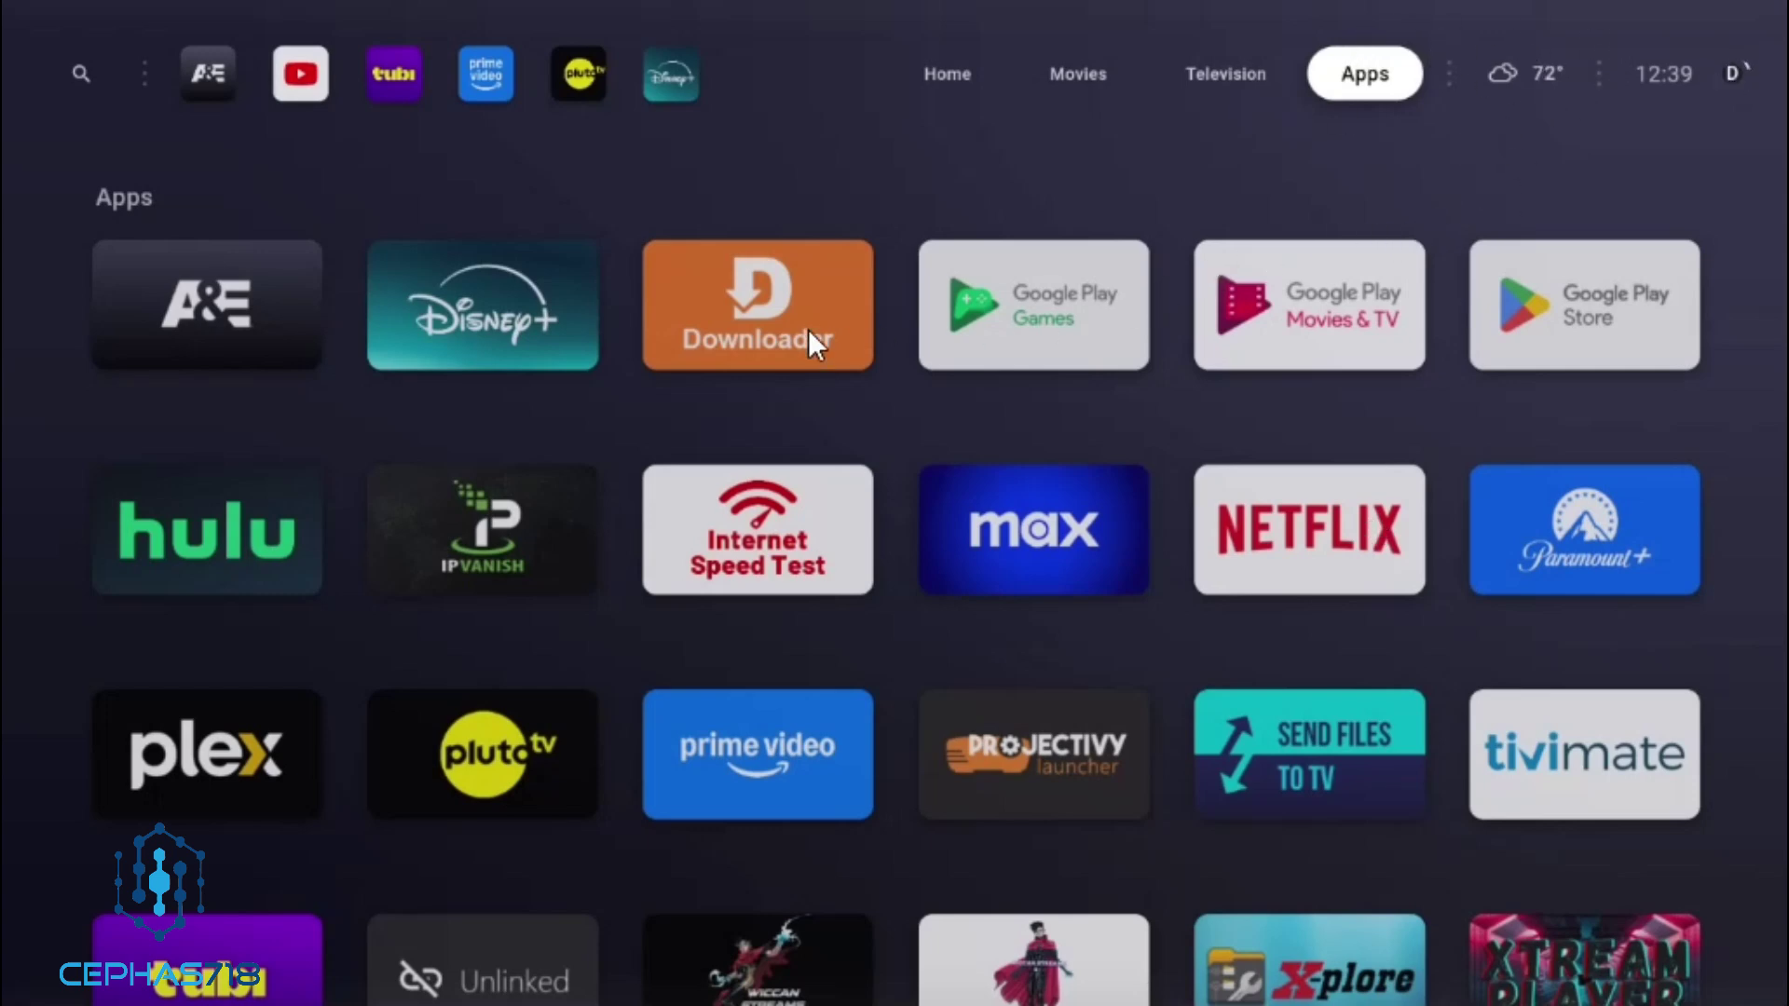
Return to Home and preview the Disney+, Pluto TV and Prime Video favorites' featured content
key(Left)
key(Left)
key(Left)
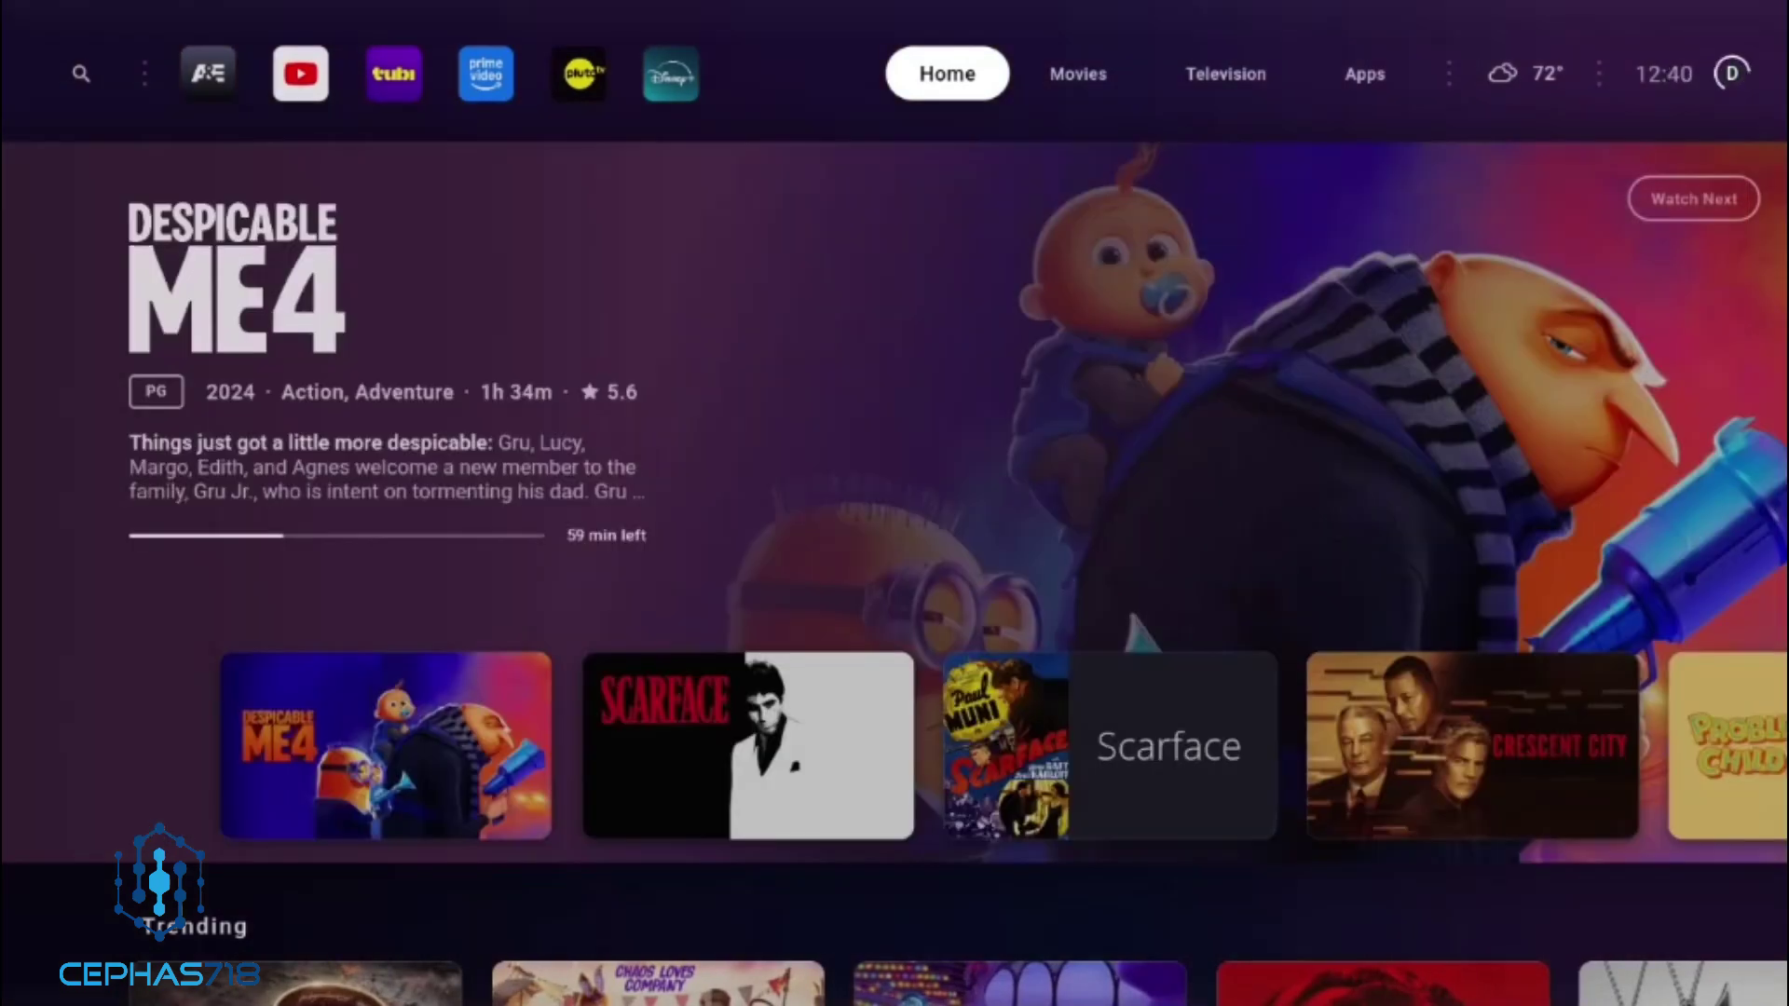
key(Left)
key(Left)
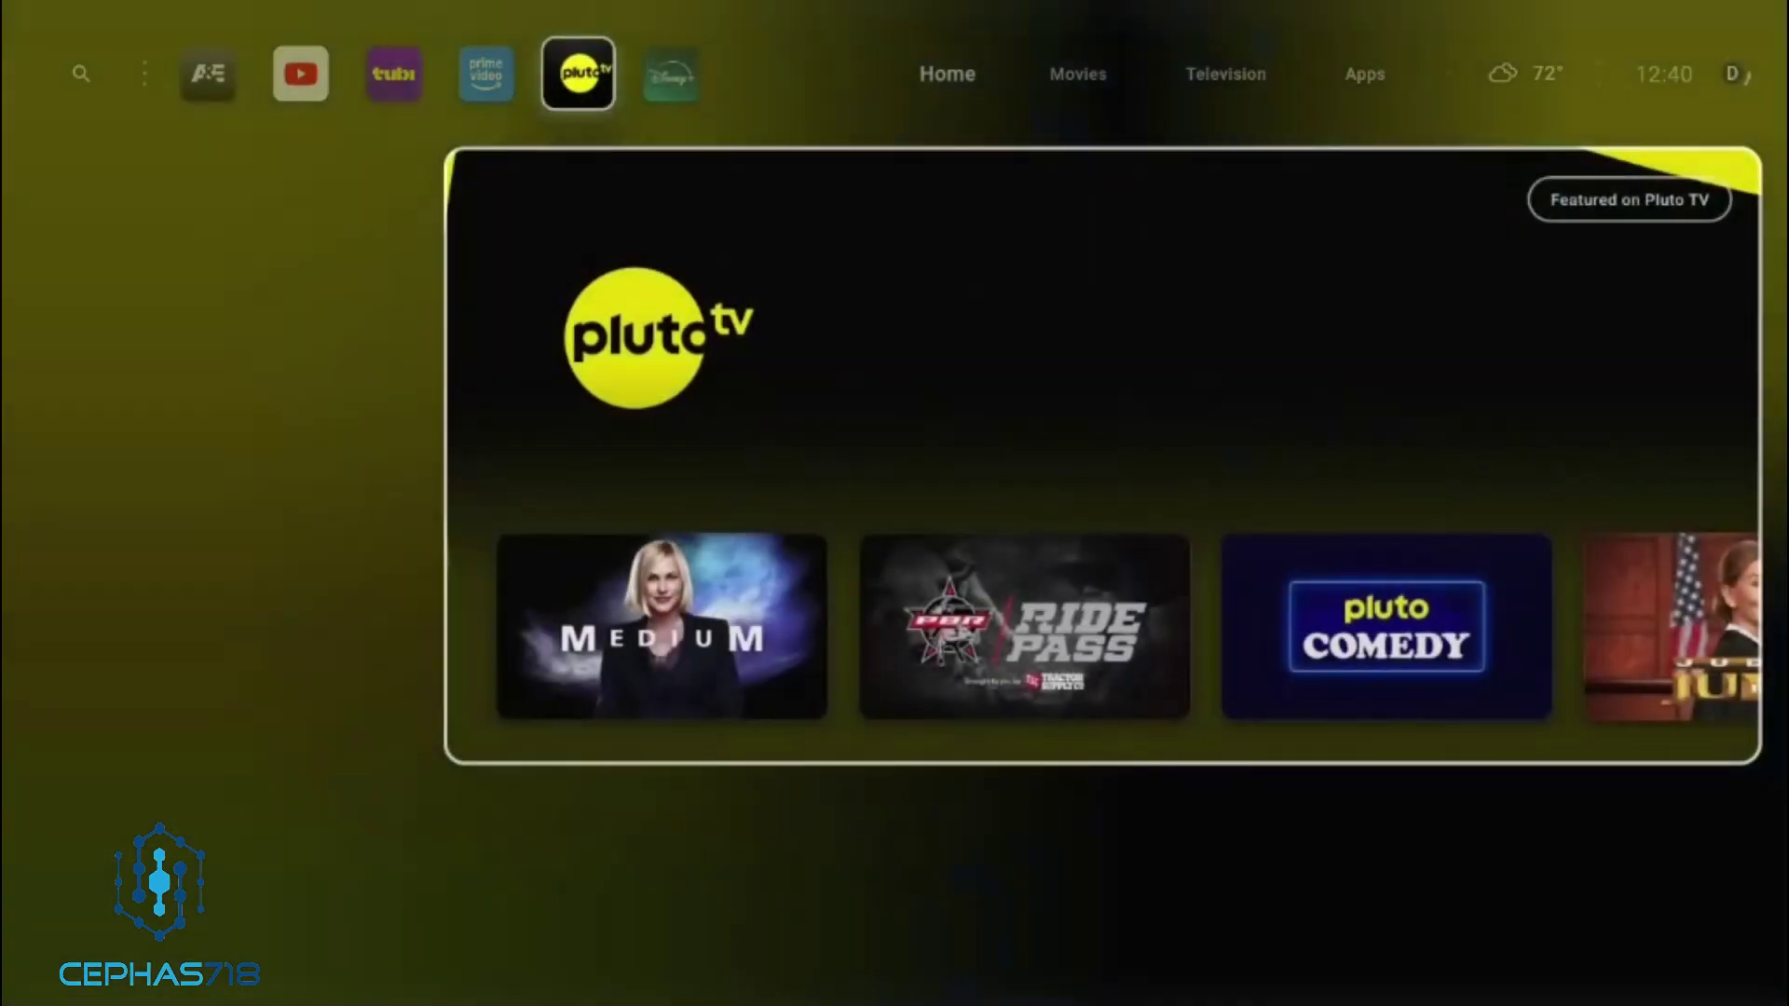
key(Left)
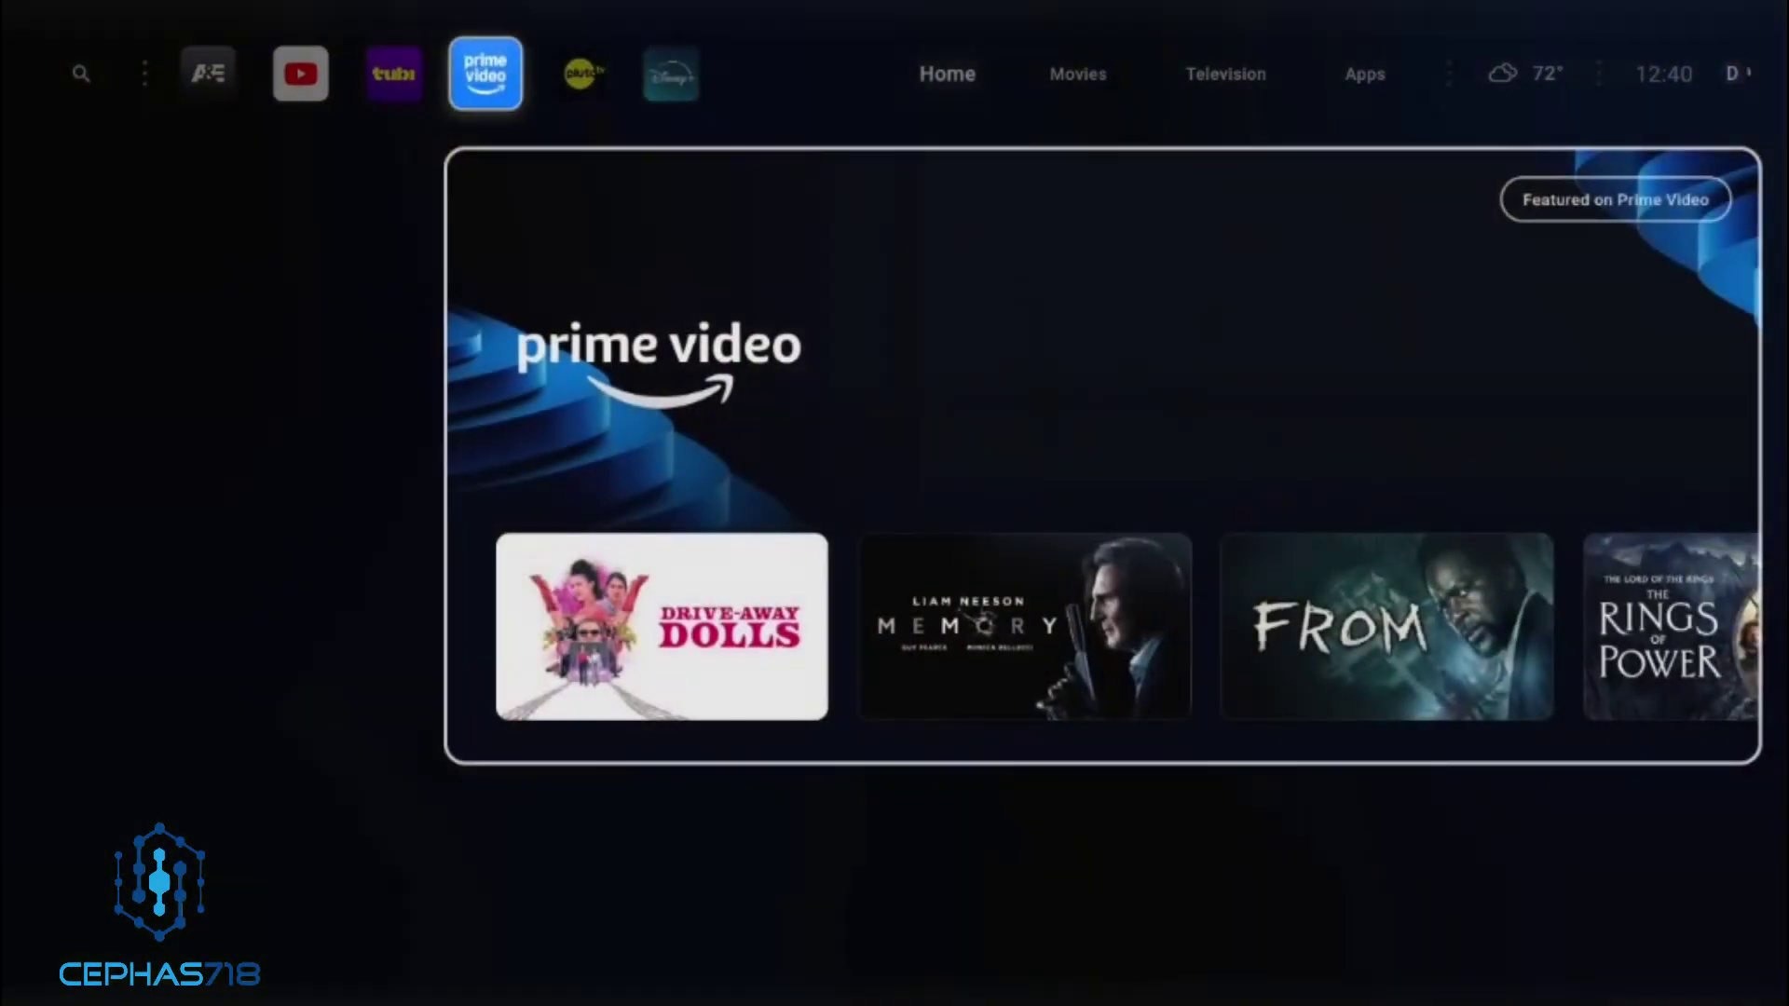
key(Escape)
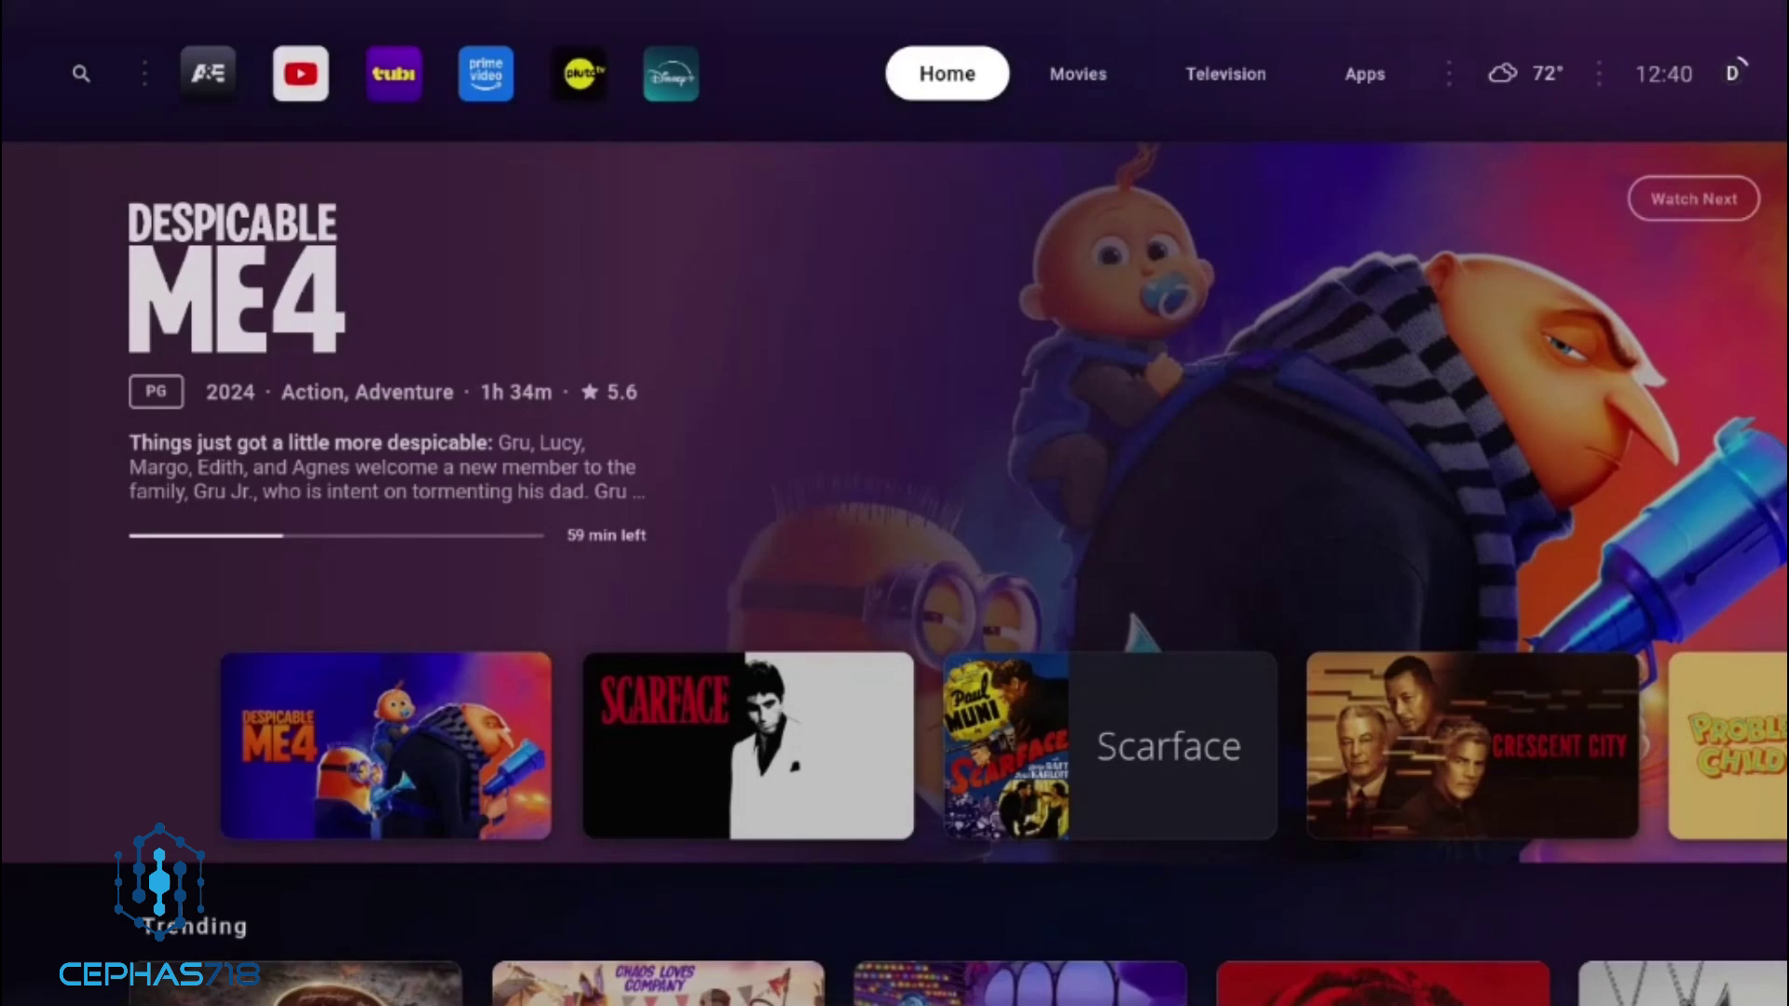
Highlight Despicable Me 4 in the Home feed, then move along the top bar to the next page
key(Down)
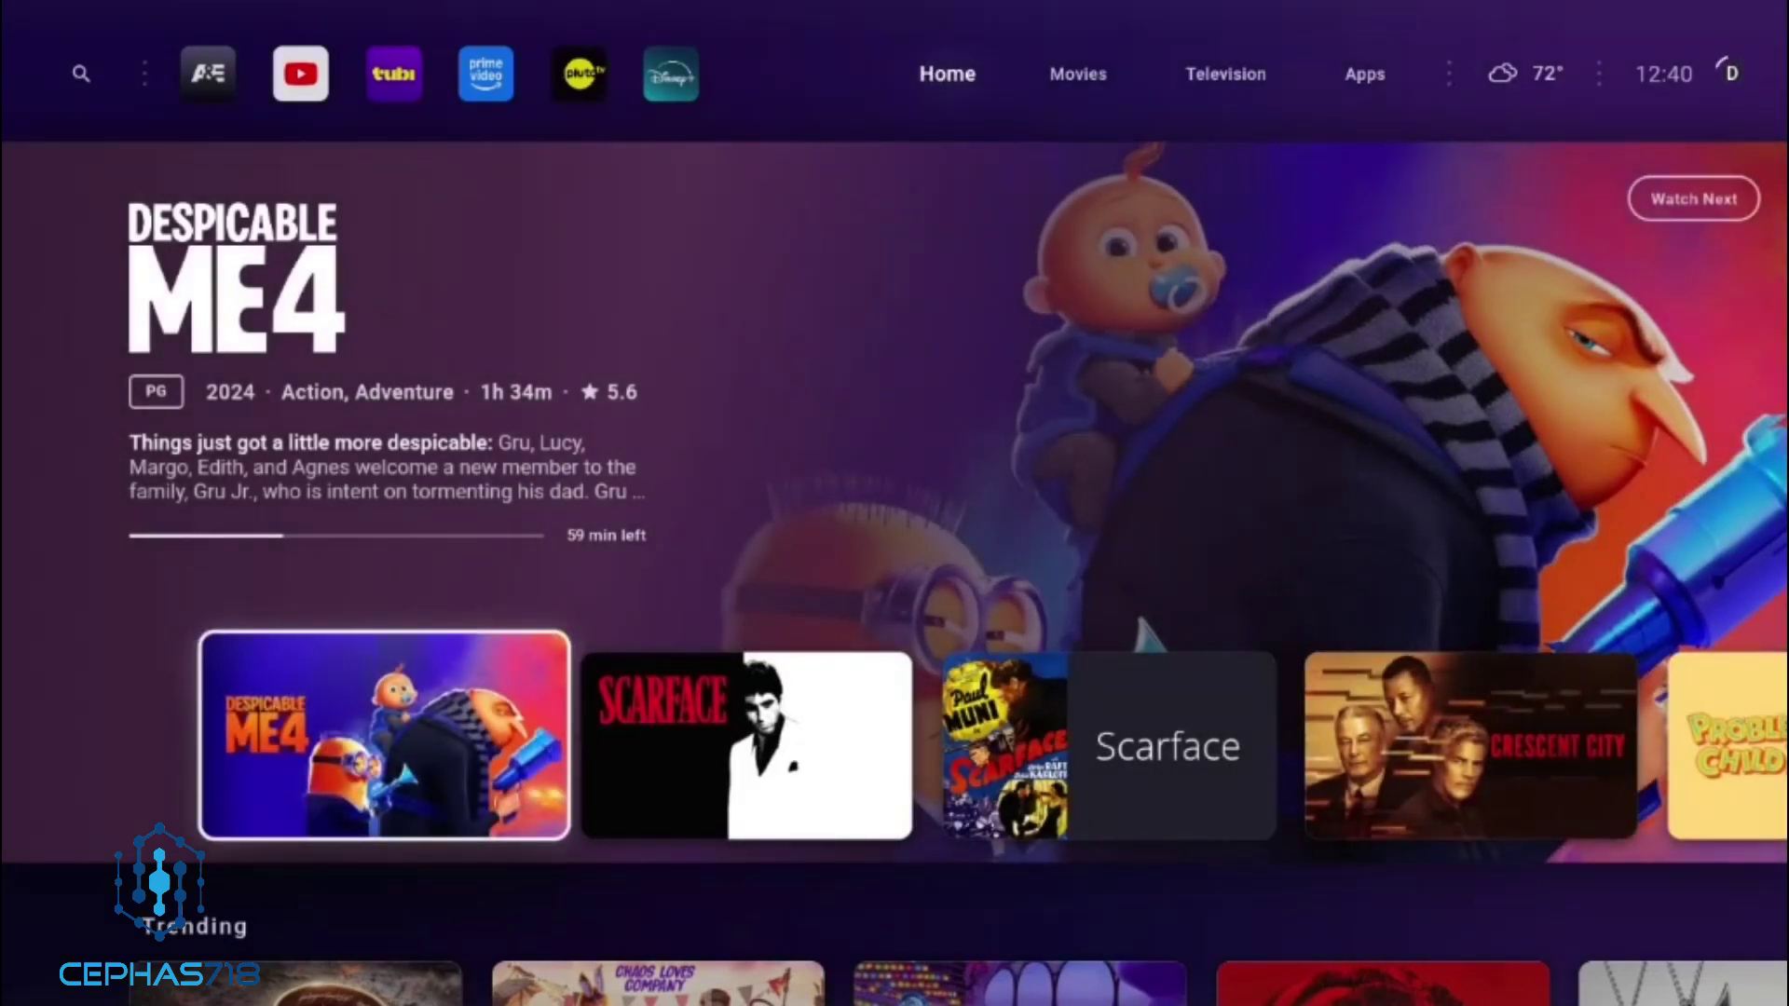
key(Up)
key(Down)
key(Up)
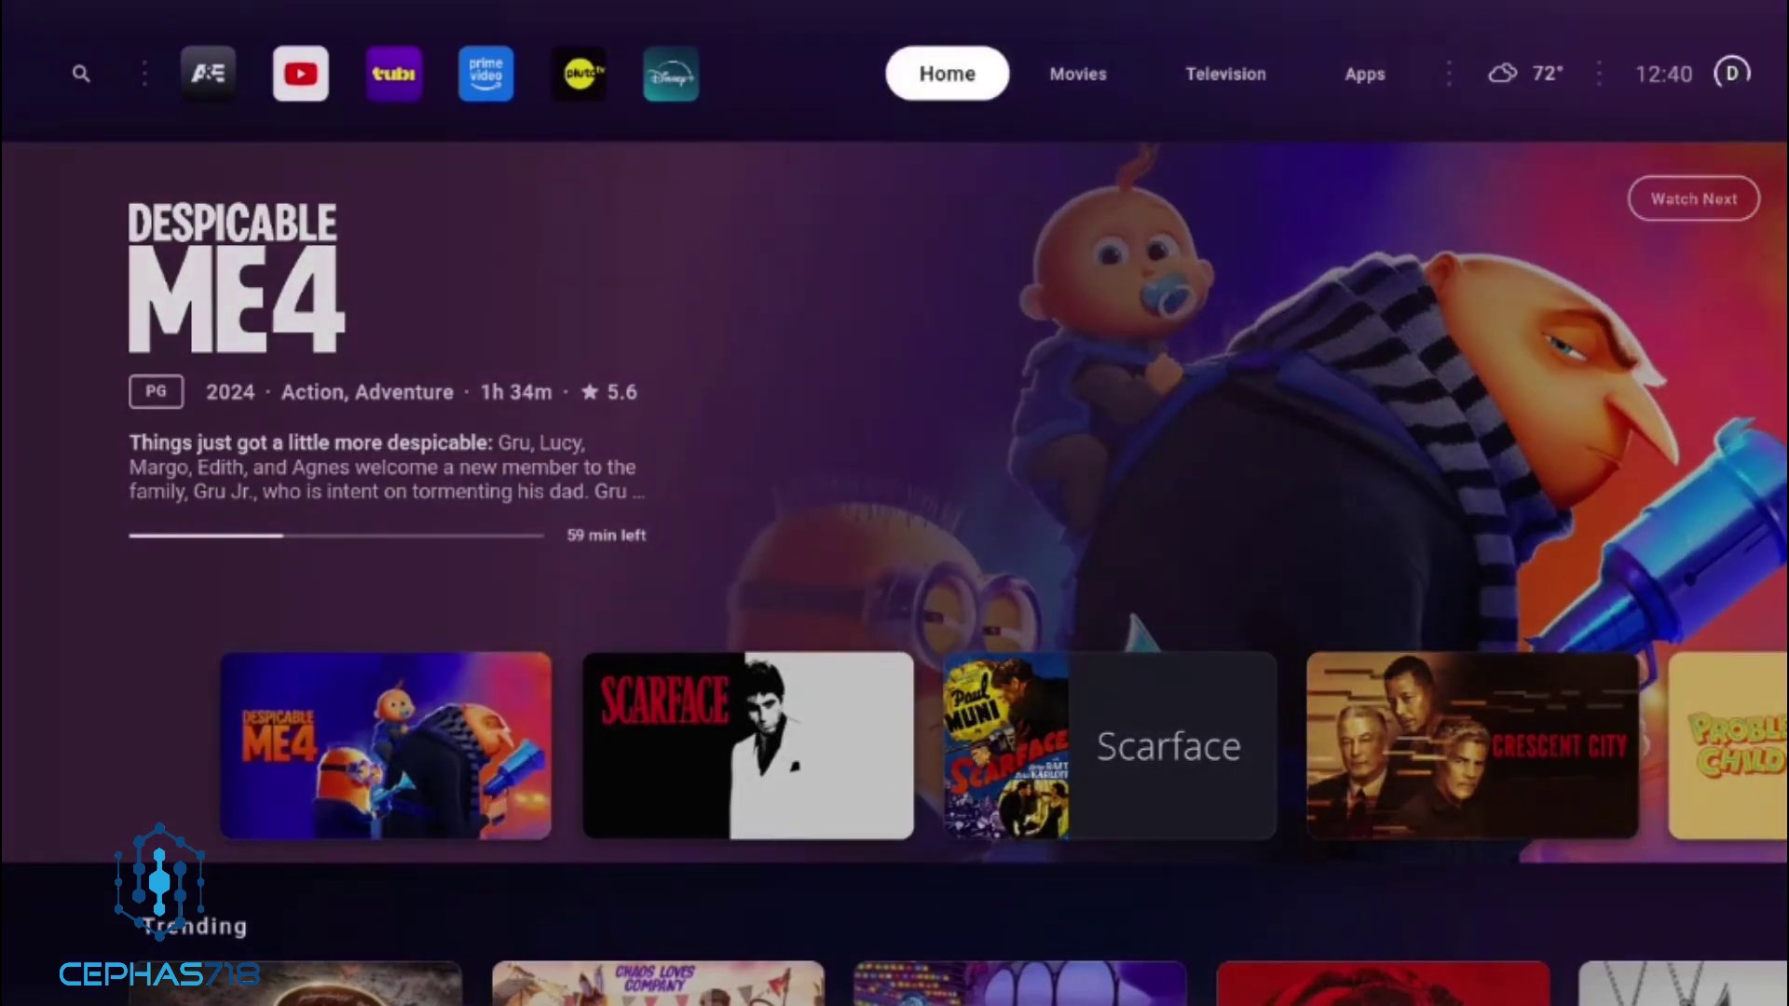
key(Right)
key(Right)
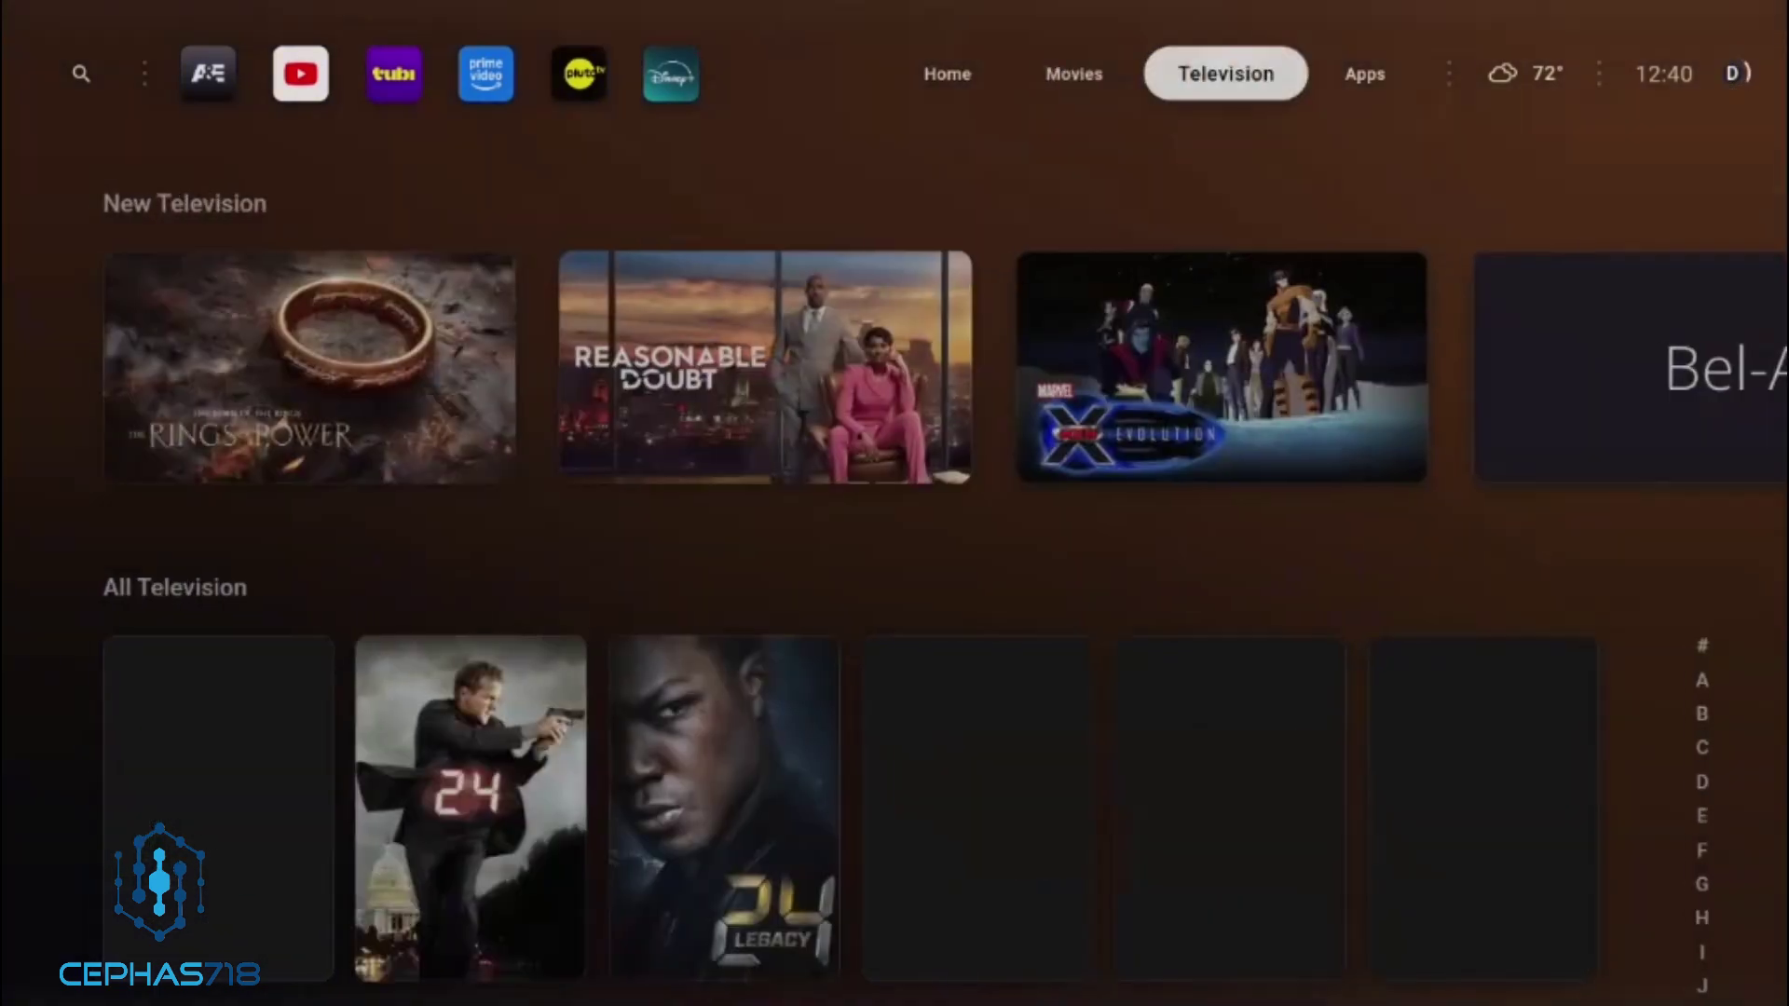
key(Right)
key(Down)
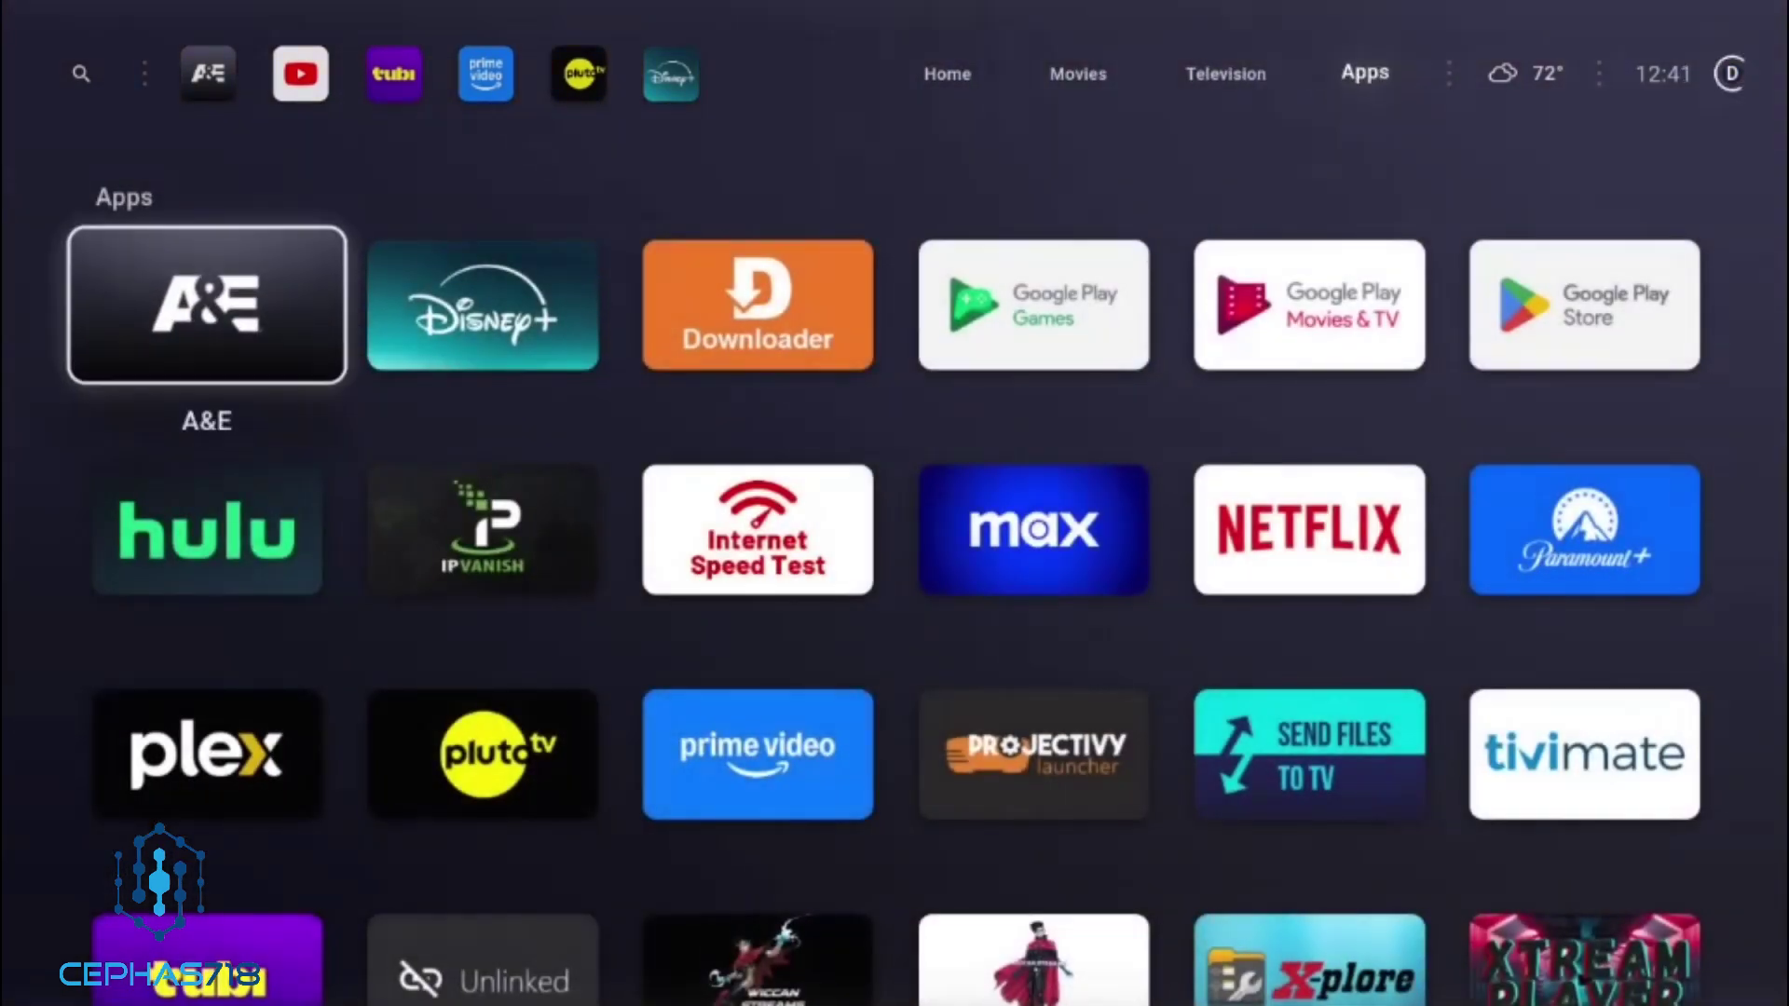
key(Down)
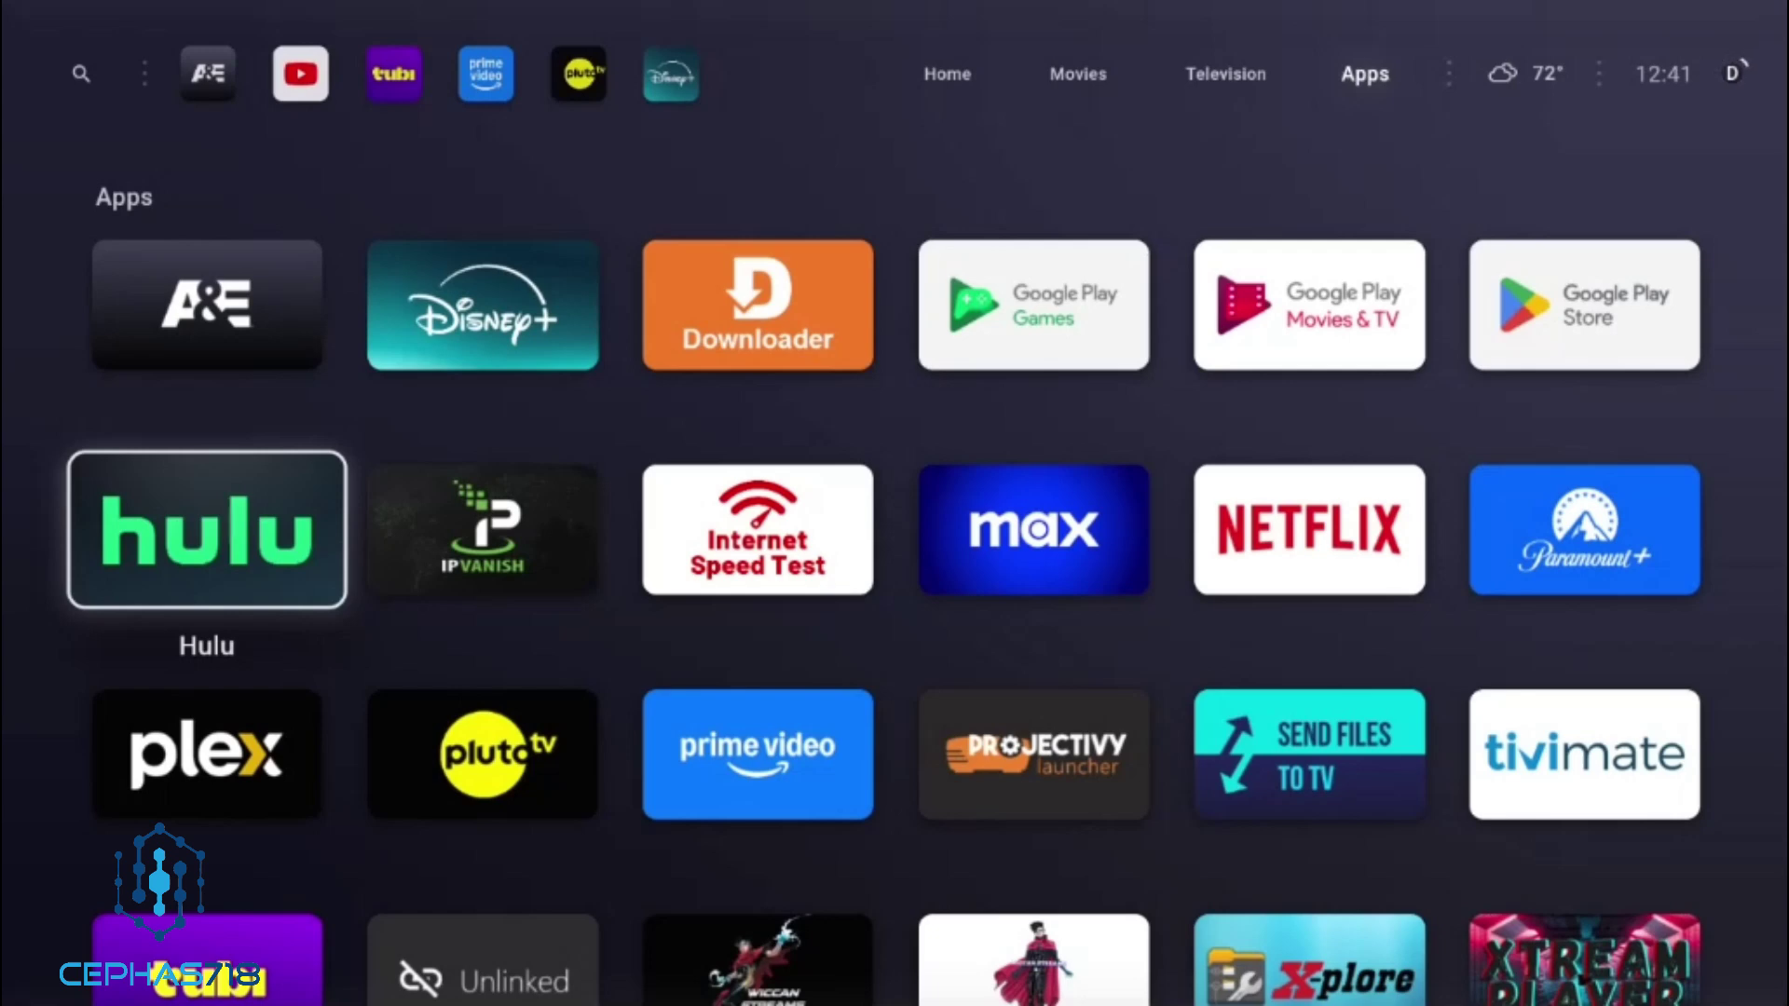
key(Escape)
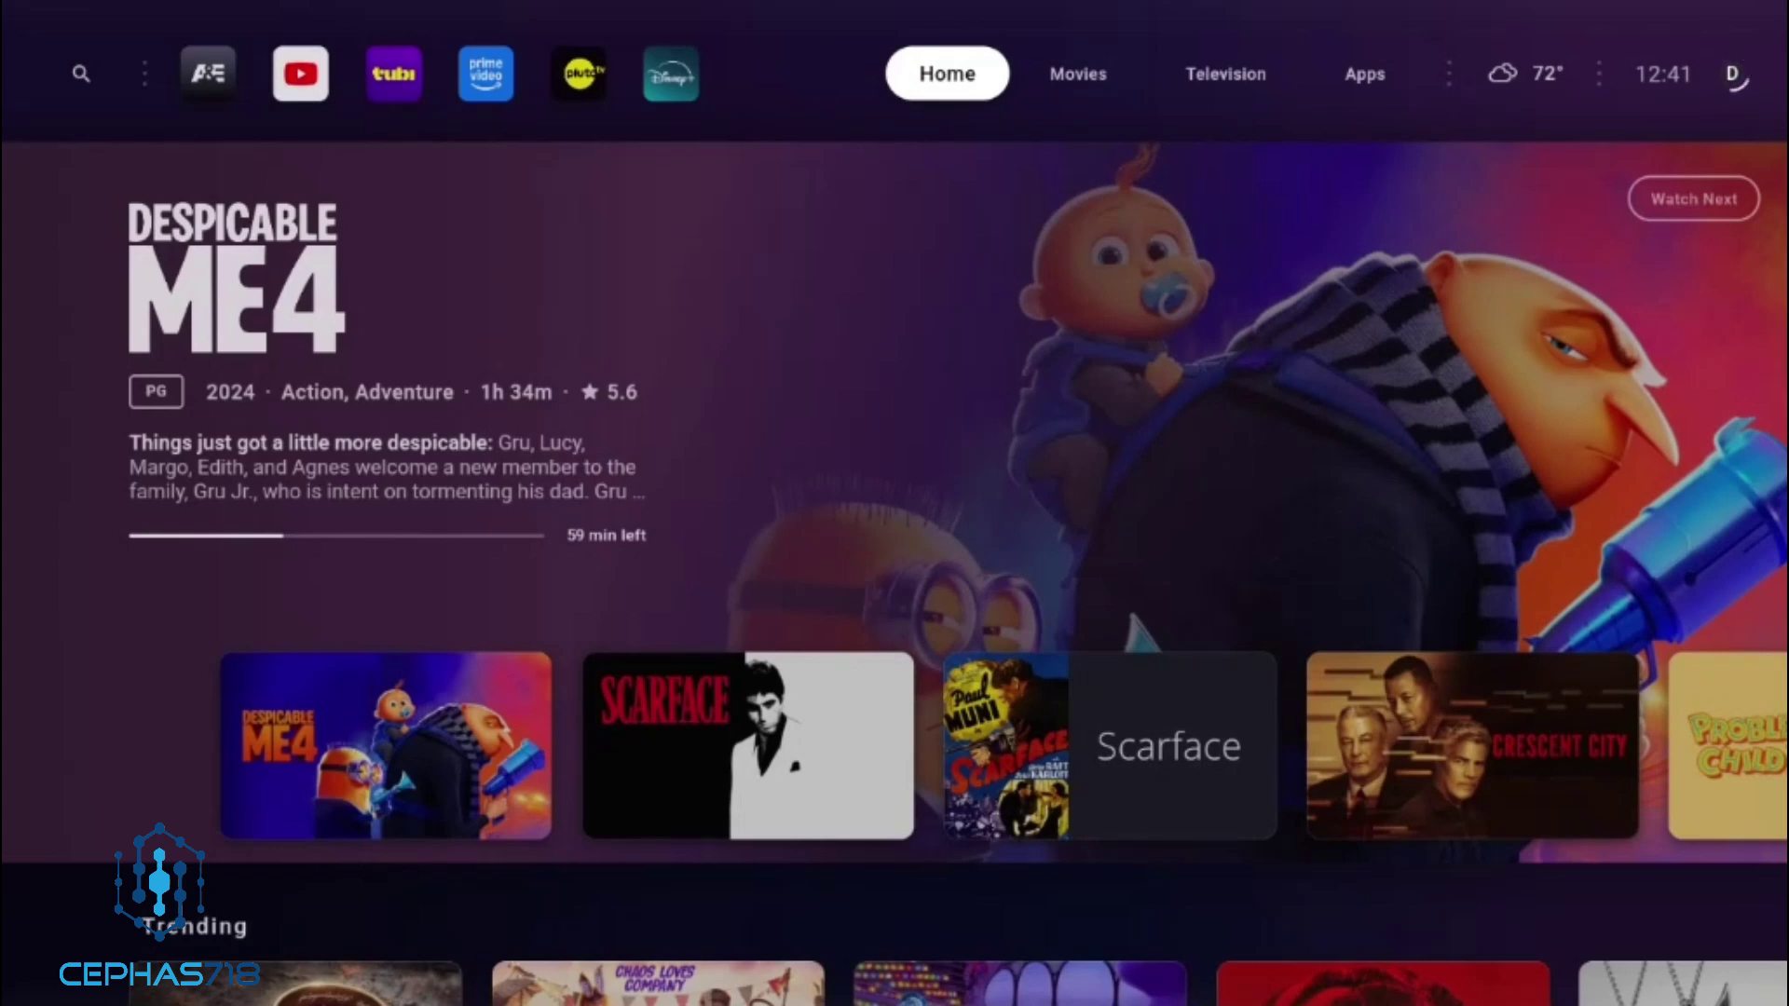
key(Down)
key(Up)
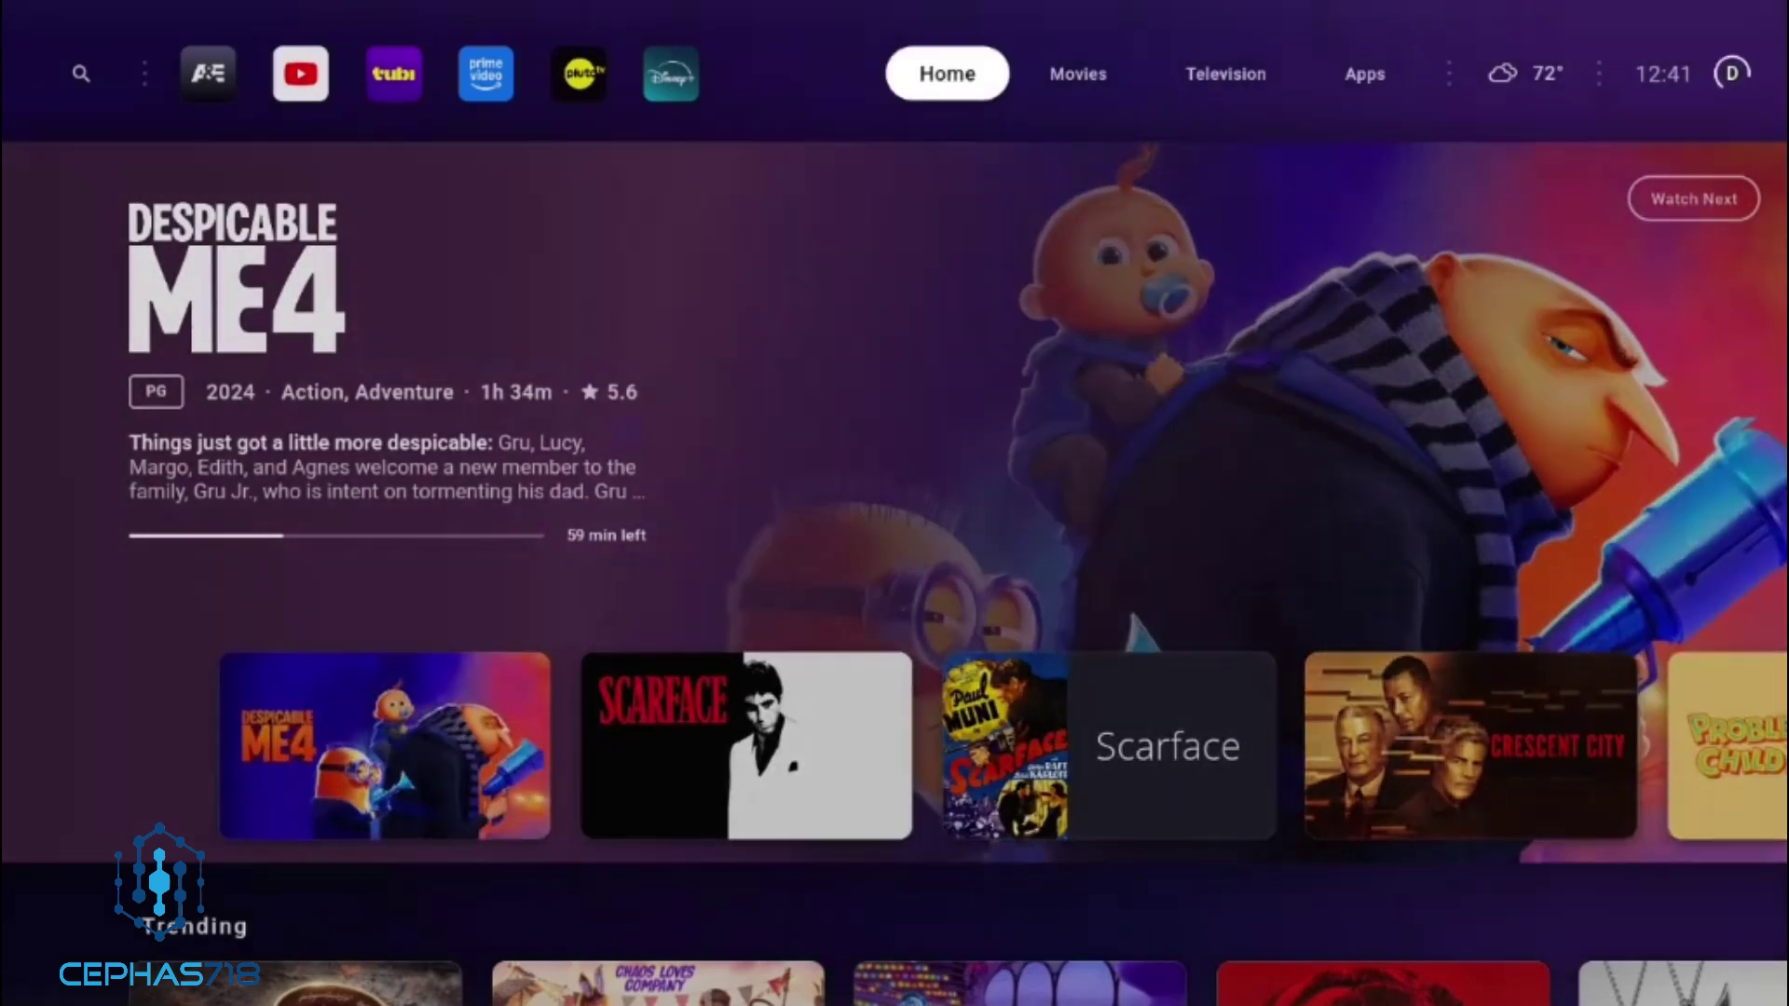
key(Up)
key(Down)
key(Down)
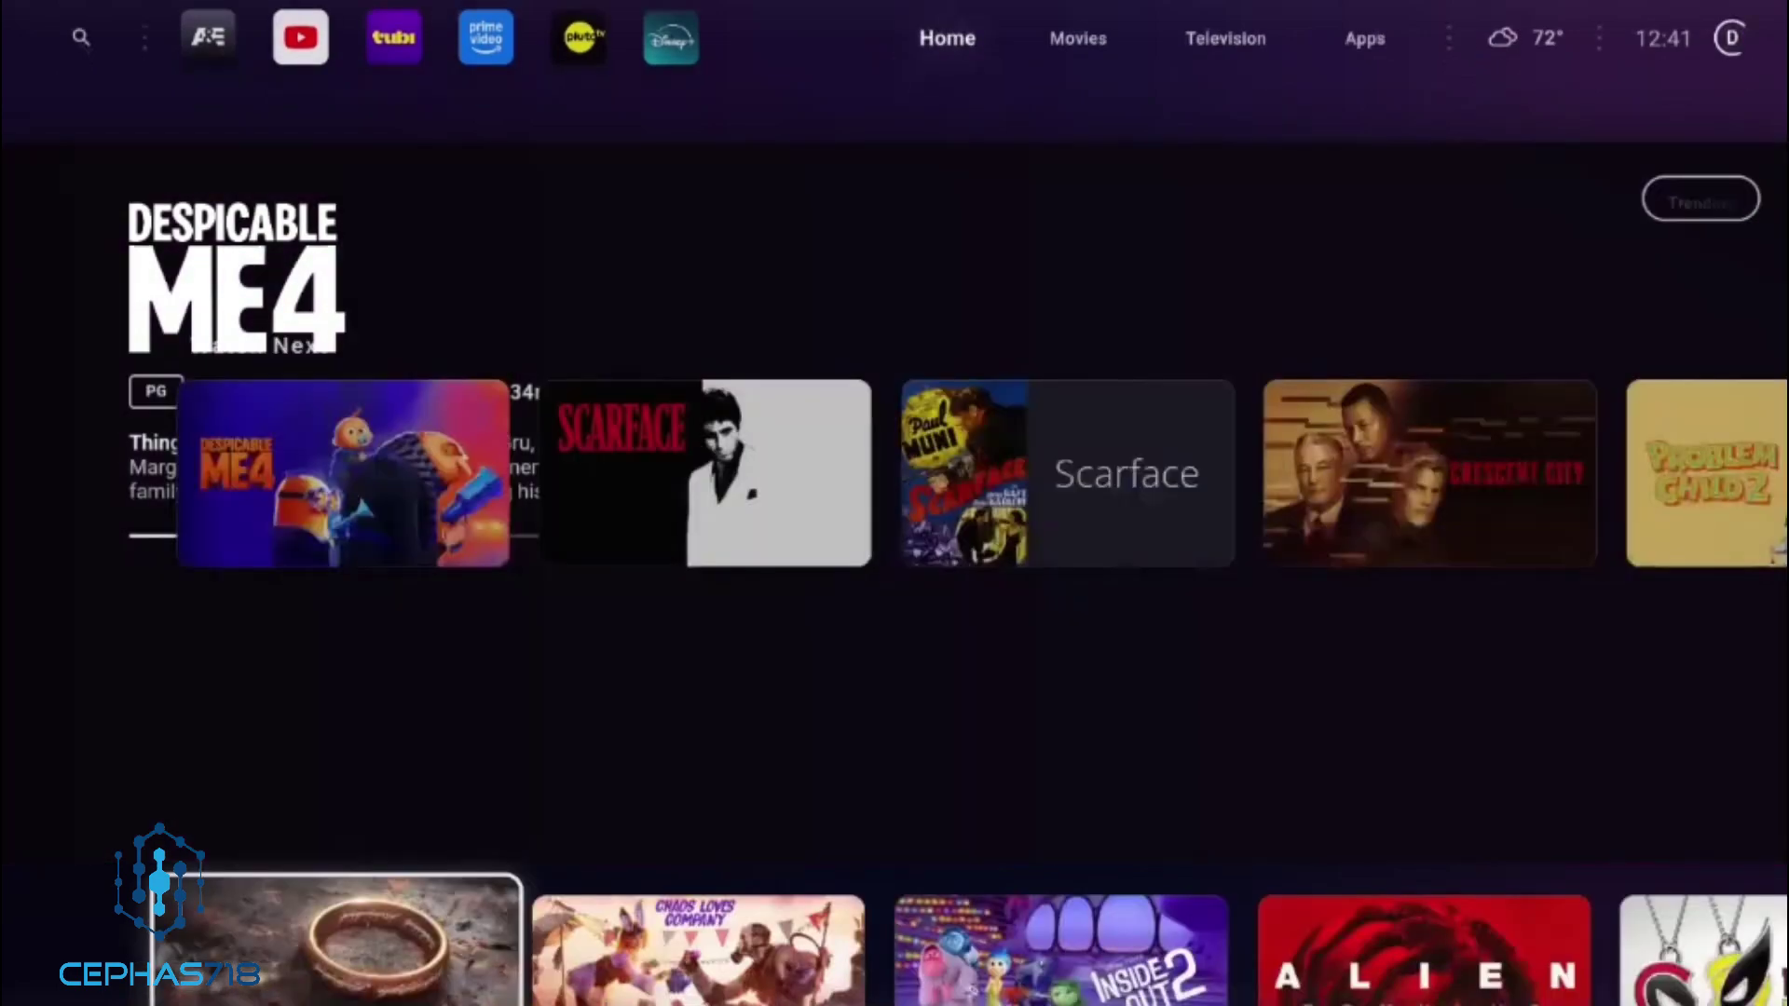
key(Up)
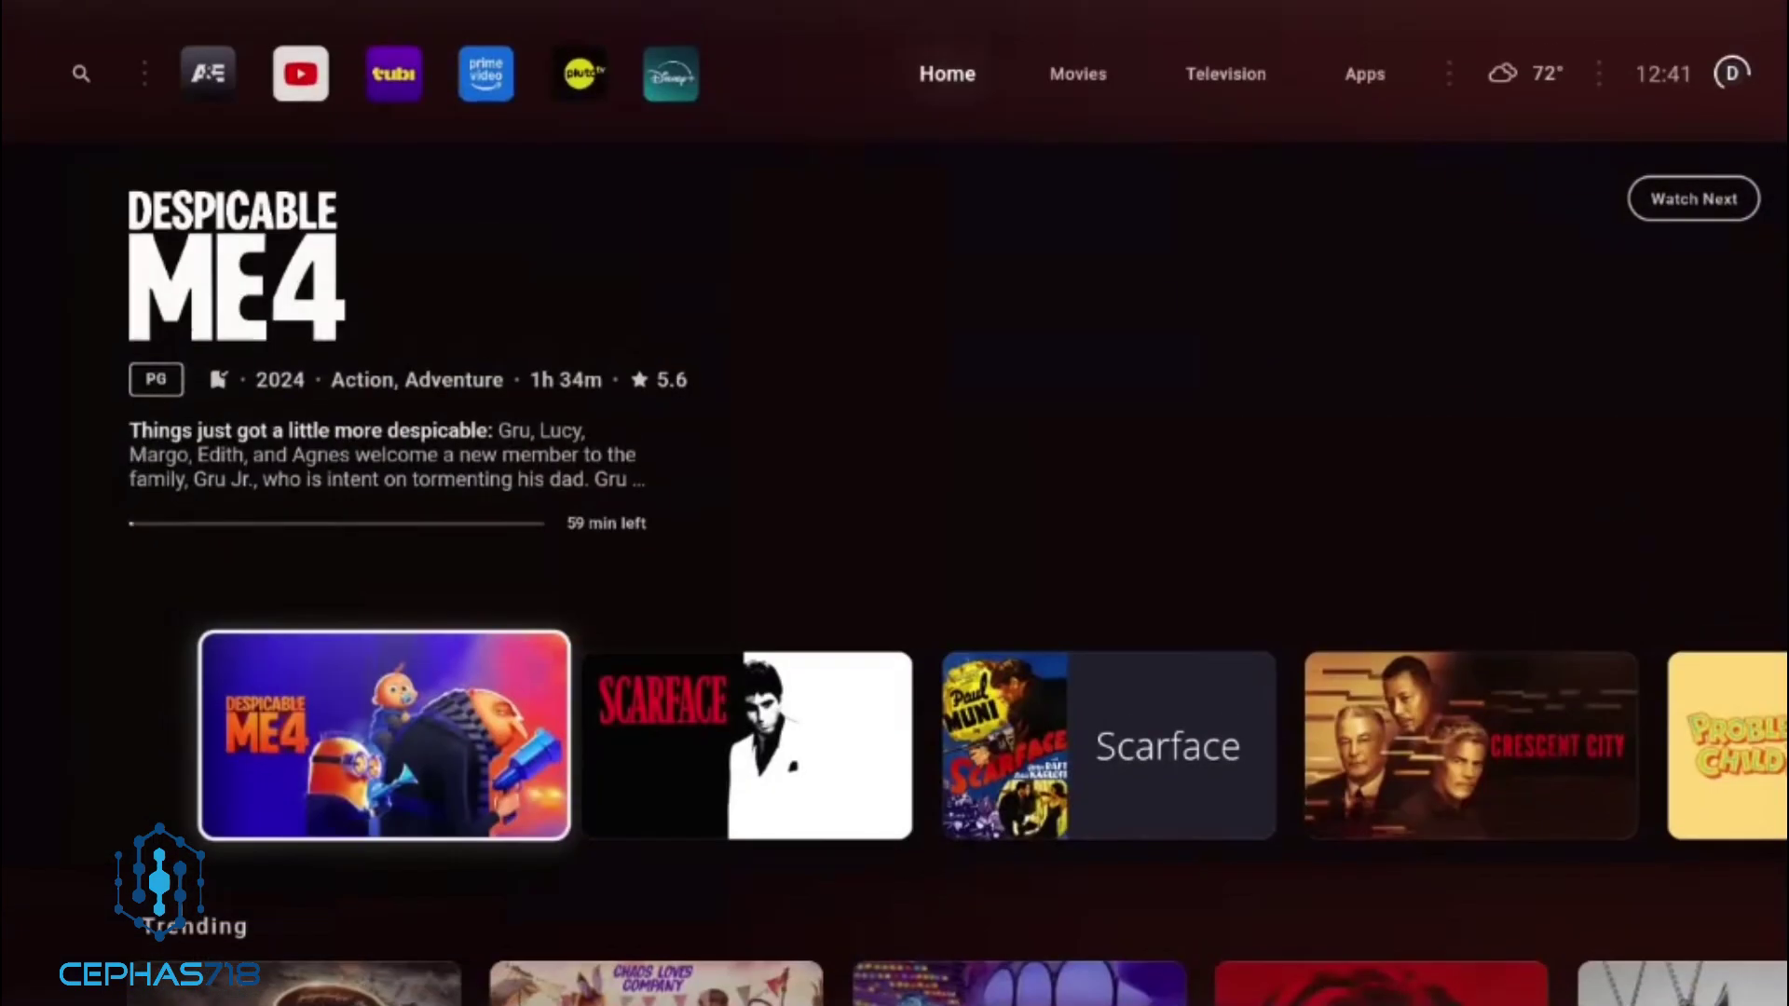
key(Down)
key(Up)
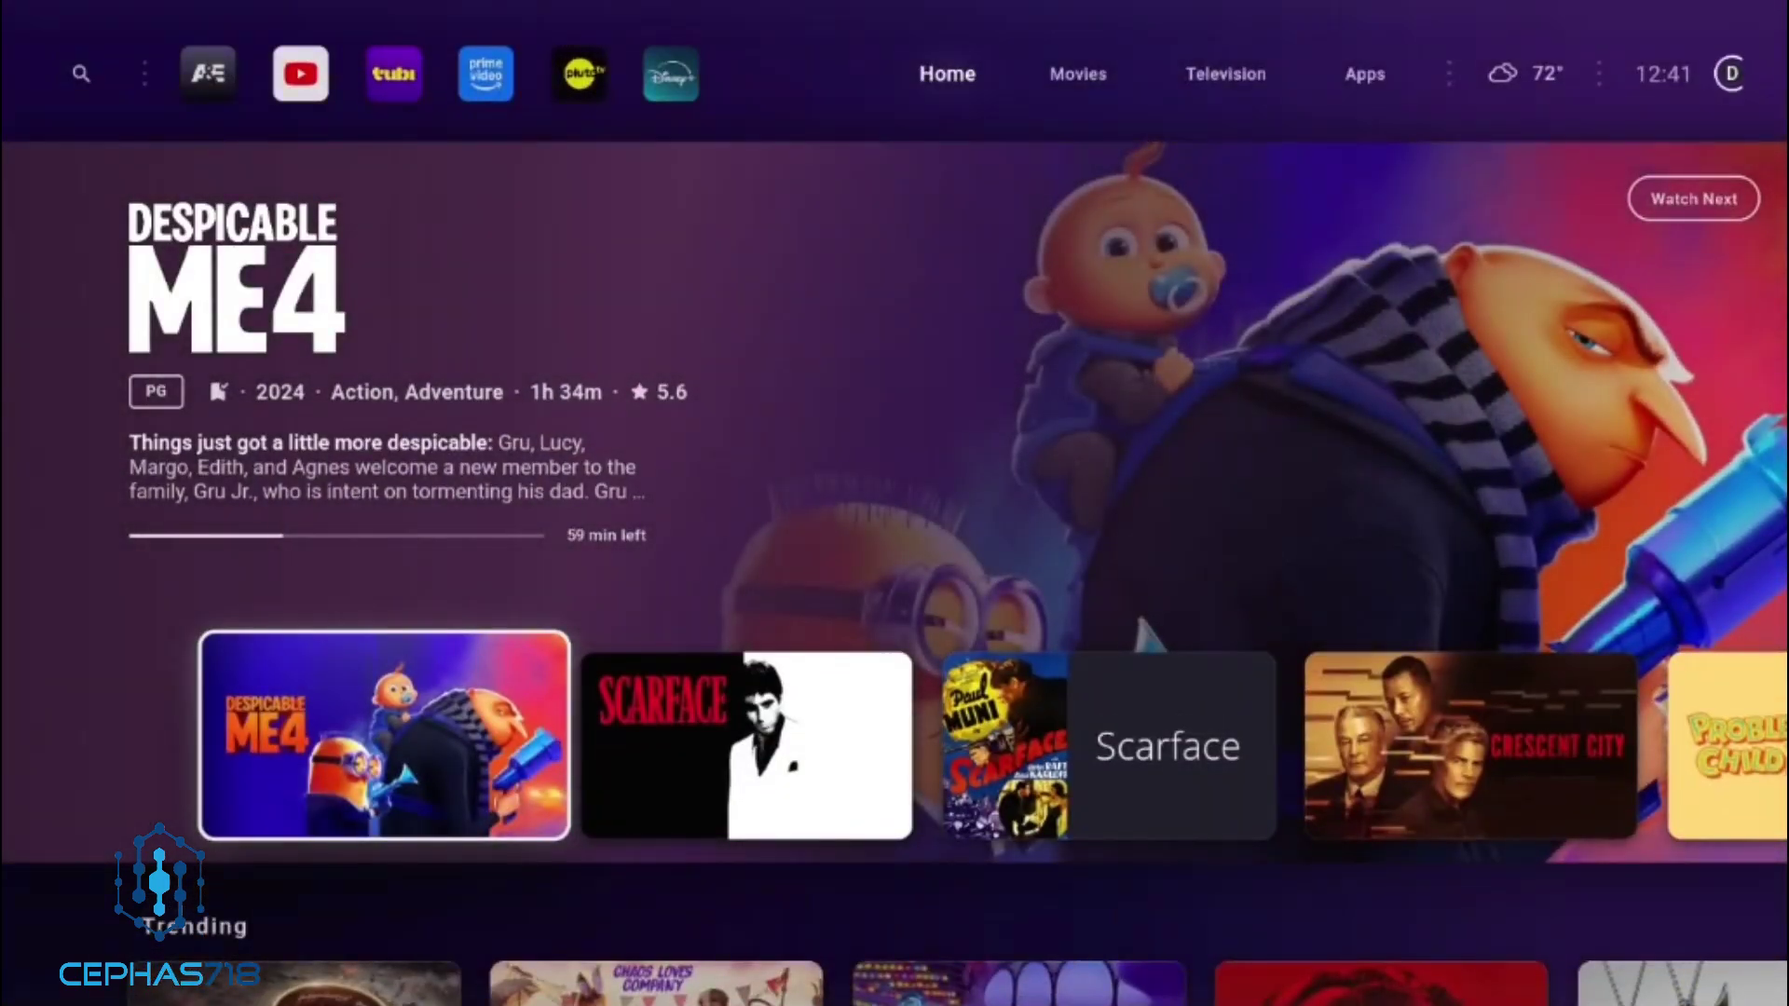